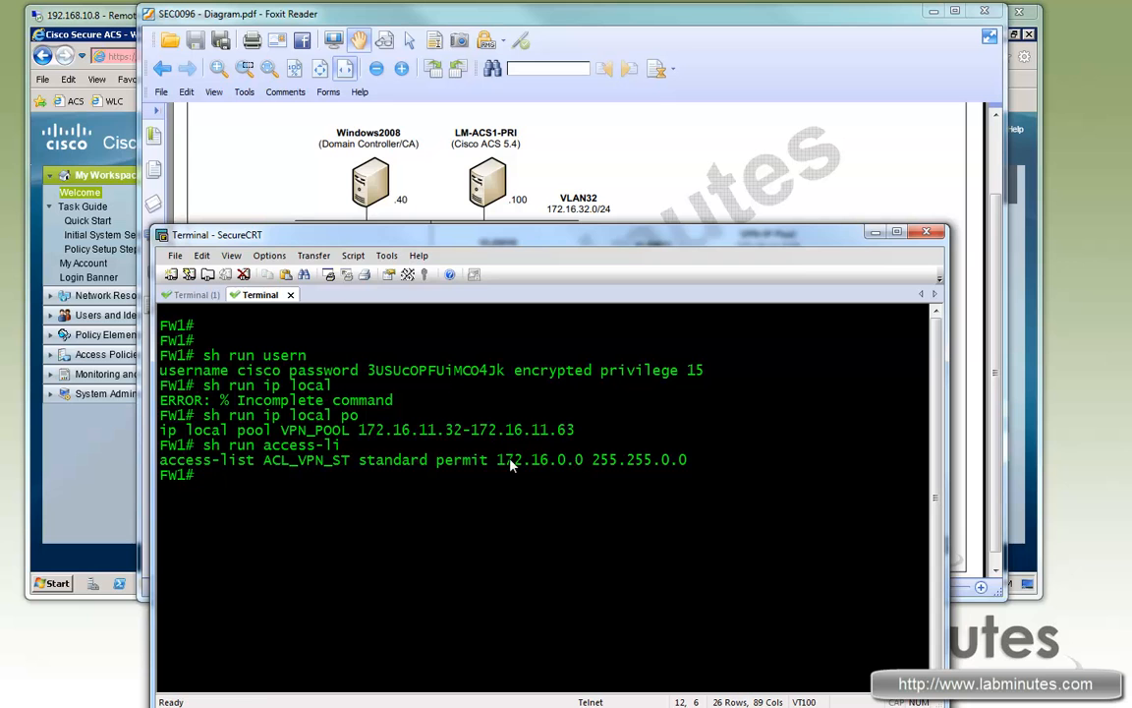
Step: Display FW1's webvpn configuration and highlight its tunnel-group-list enable line
left_click(504, 482)
type("sh run web")
key("Return")
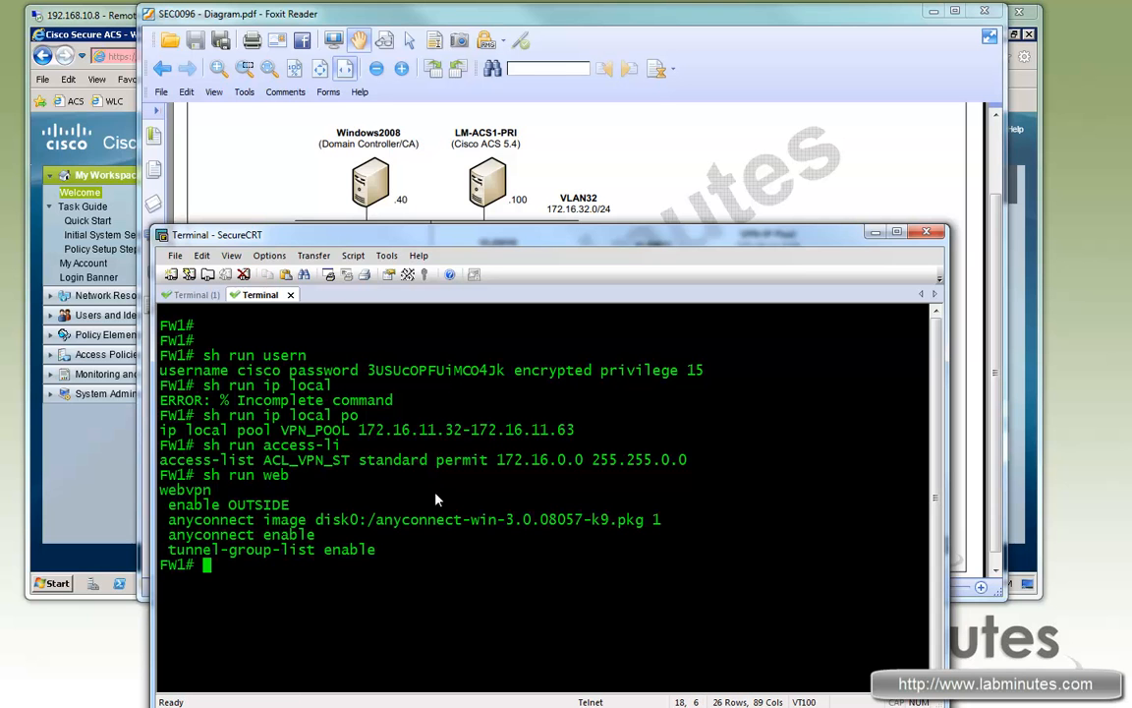
left_click_drag(263, 521, 173, 557)
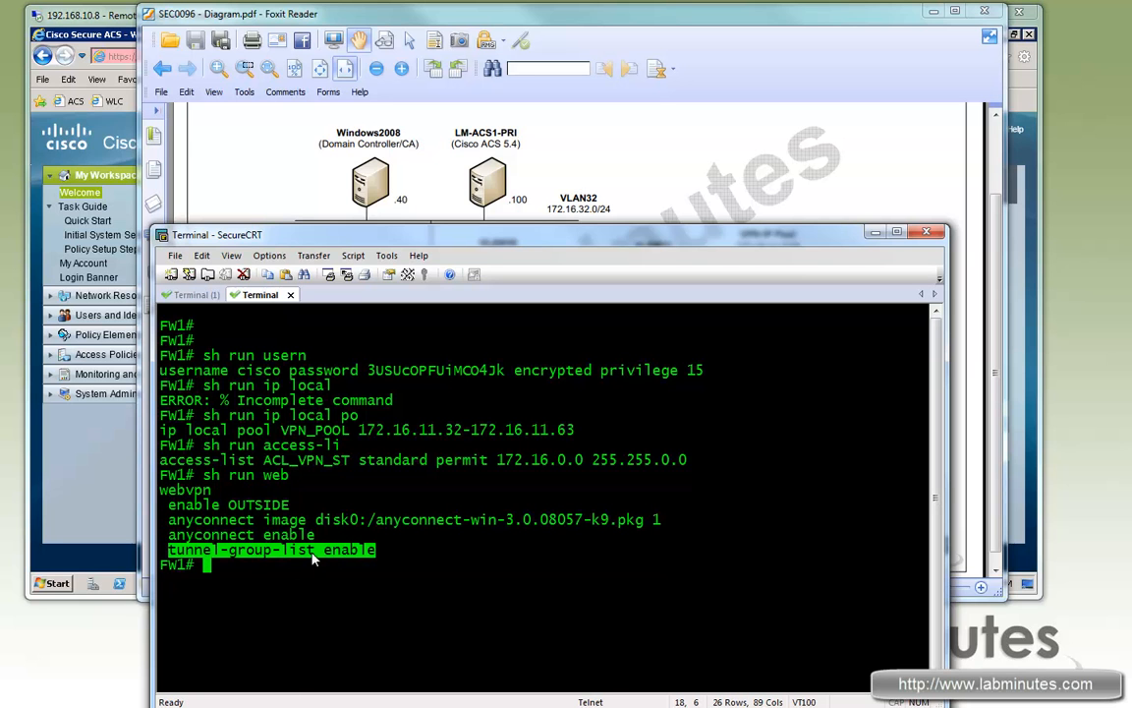
left_click(356, 563)
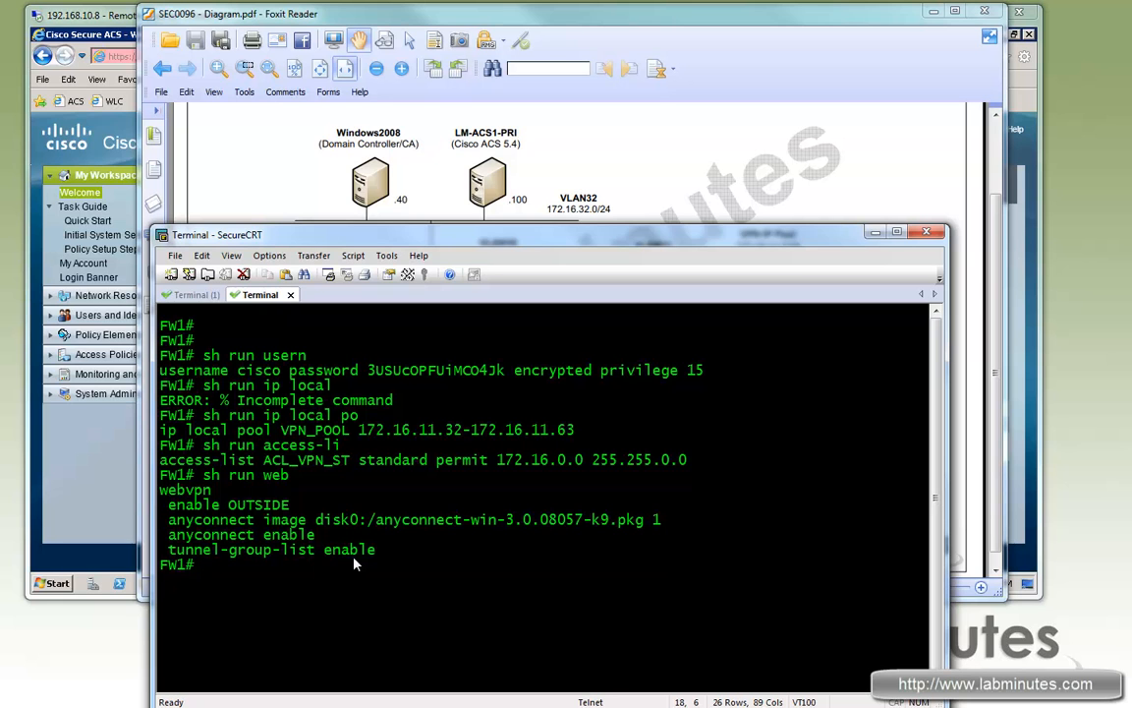
Step: Run 'sh run tunnel-group' on FW1 to list its tunnel-group configuration
type("sh ru")
key("BackSpace")
key("BackSpace")
type("run tun")
key("Tab")
type("group")
key("Return")
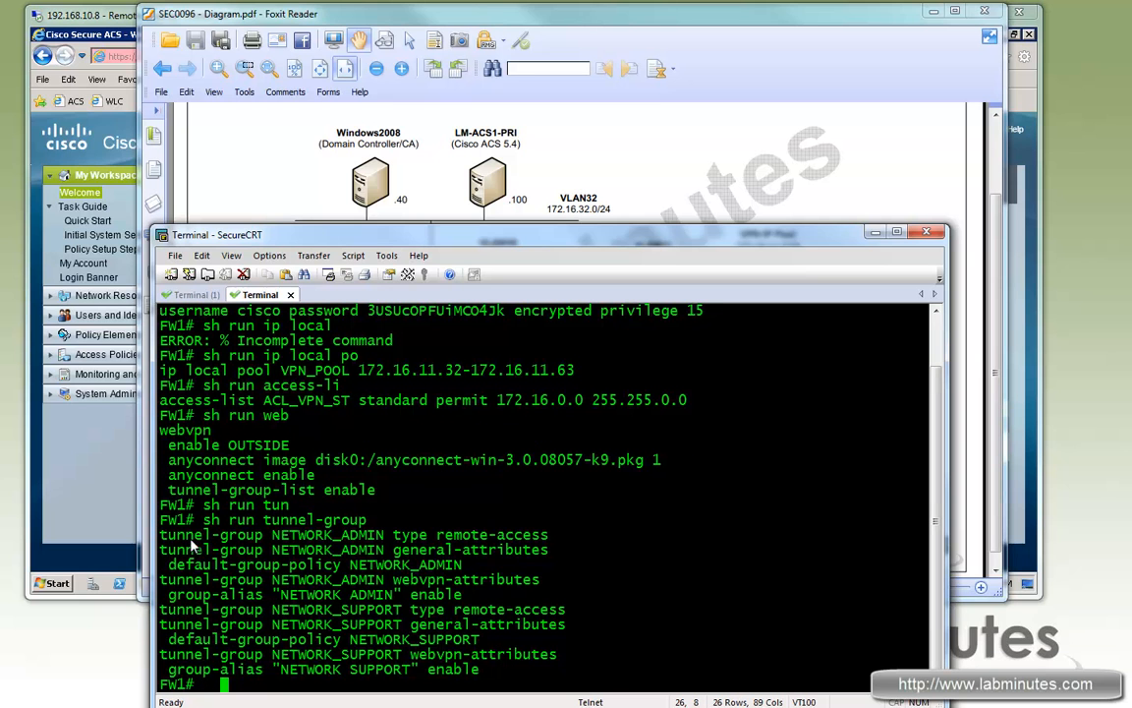
Step: Highlight the NETWORK_ADMIN and NETWORK_SUPPORT group names and aliases in the tunnel-group output
left_click_drag(191, 543, 531, 550)
left_click(306, 555)
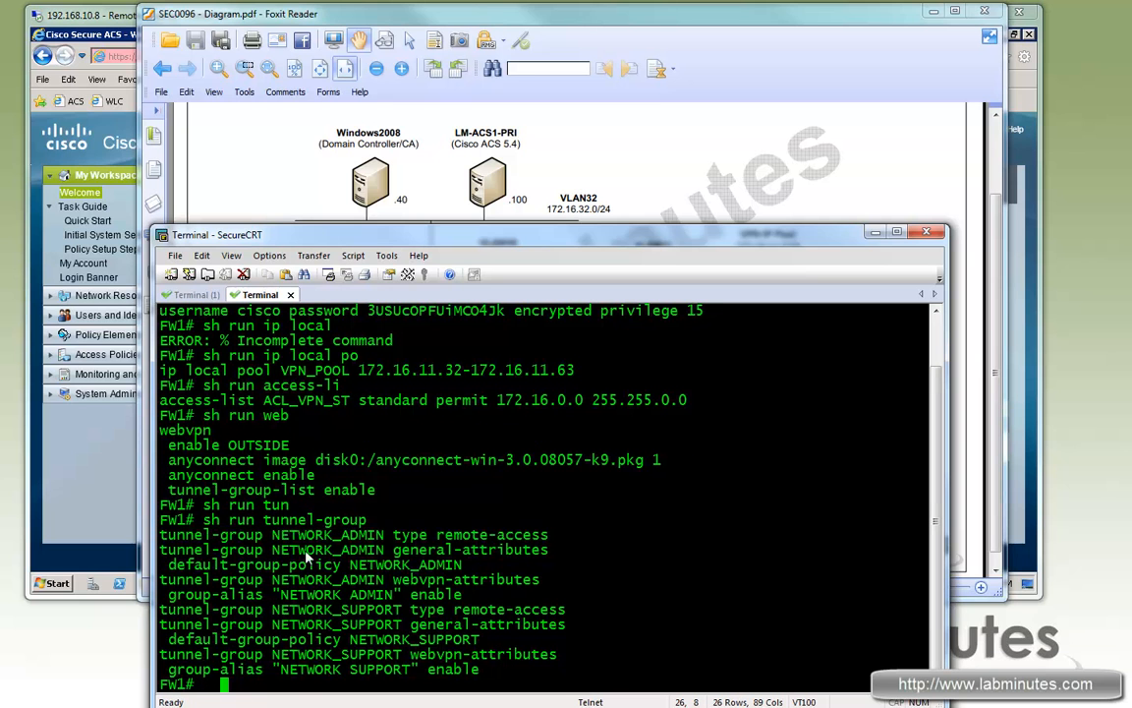
double_click(369, 551)
double_click(339, 625)
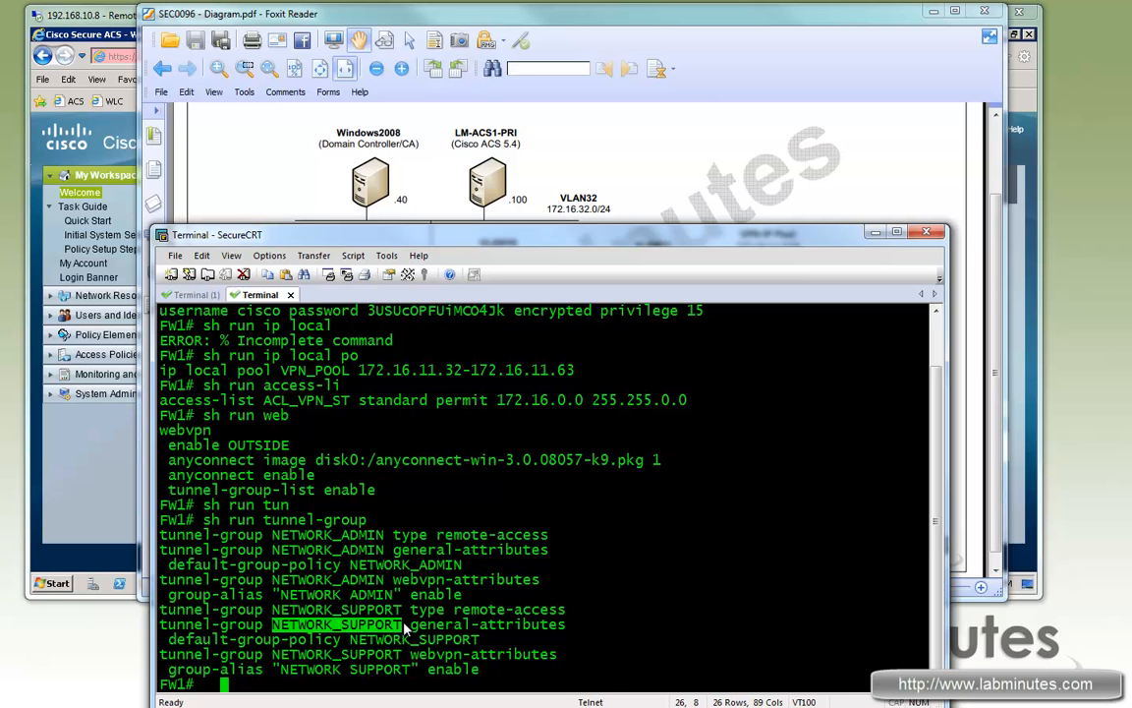
key("Return")
key("Return")
key("Return")
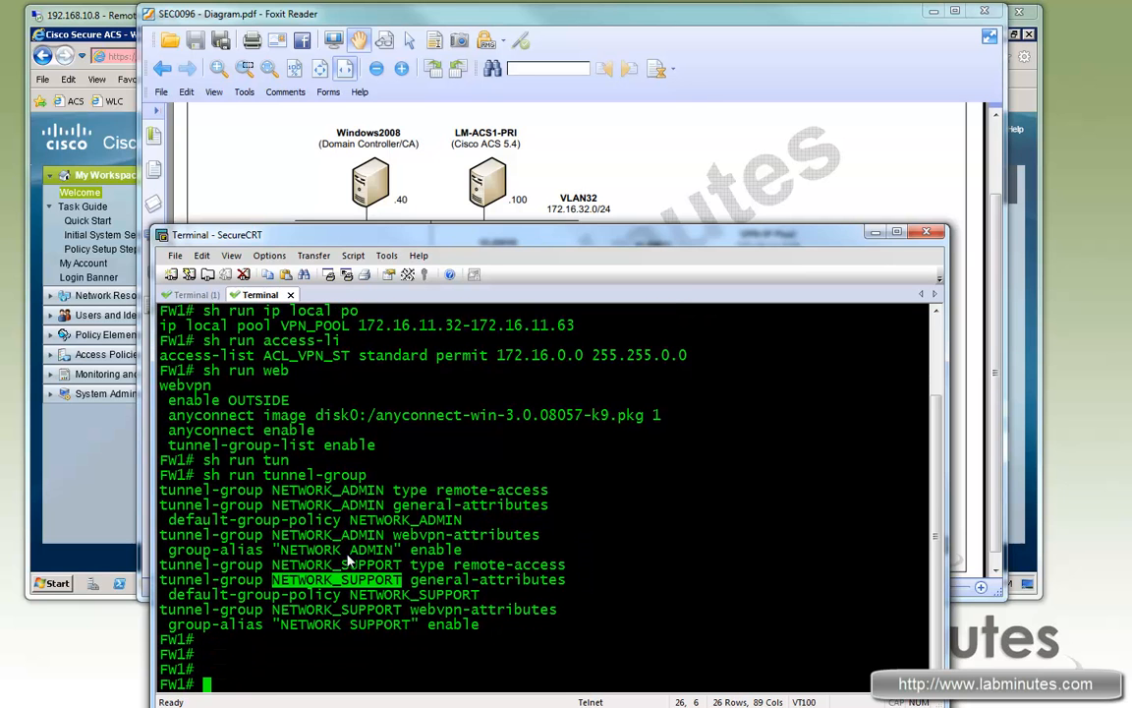
left_click_drag(282, 549, 393, 550)
left_click_drag(272, 609, 386, 609)
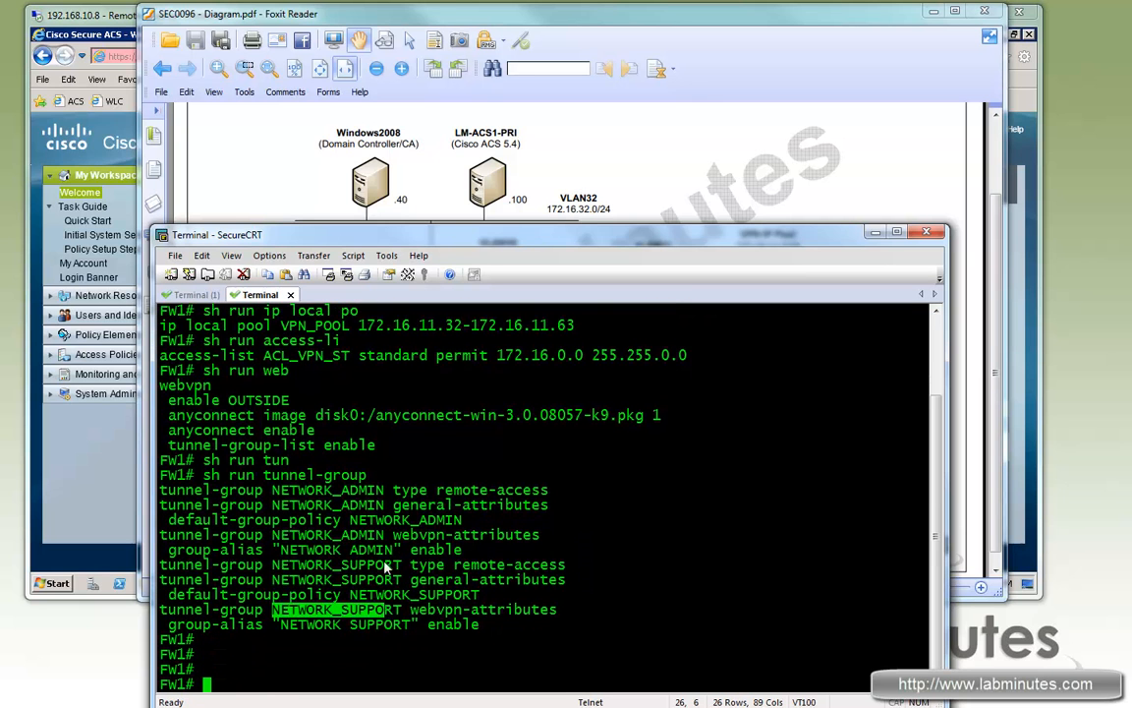
left_click(547, 559)
type("sh run grou")
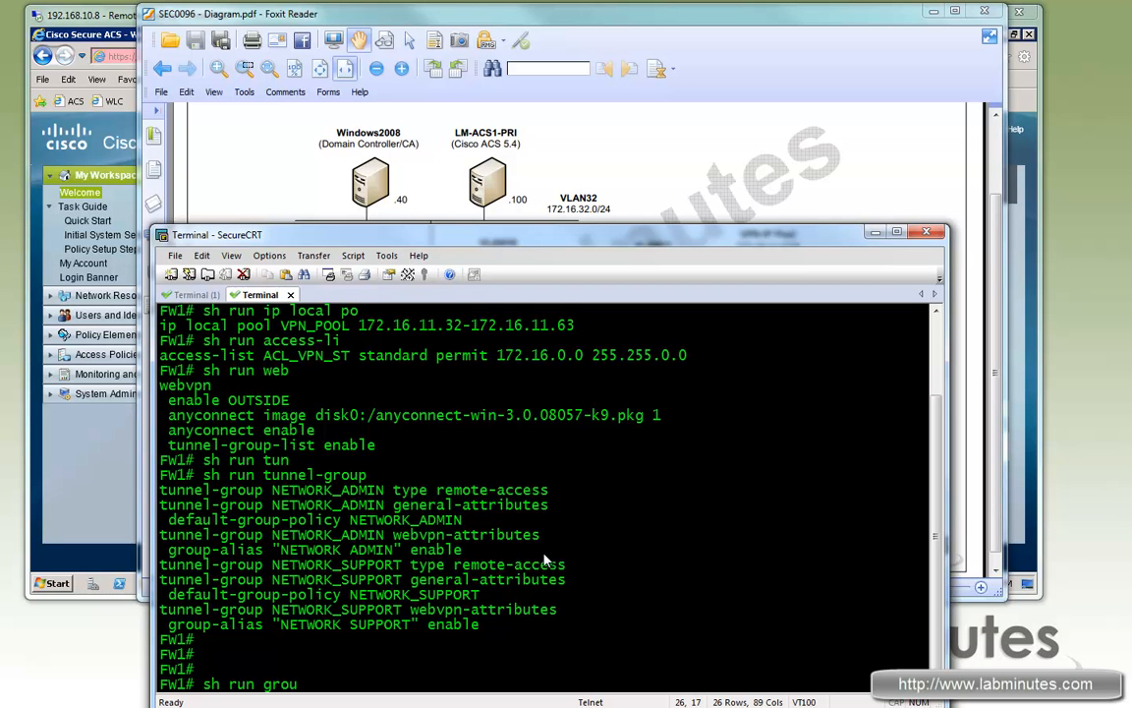
type("p-p")
Step: List FW1's group policies, highlighting NETWORK_SUPPORT's tunnelall and NETWORK_ADMIN's tunnelspecified ACL_VPN_ST split tunnel
key("Return")
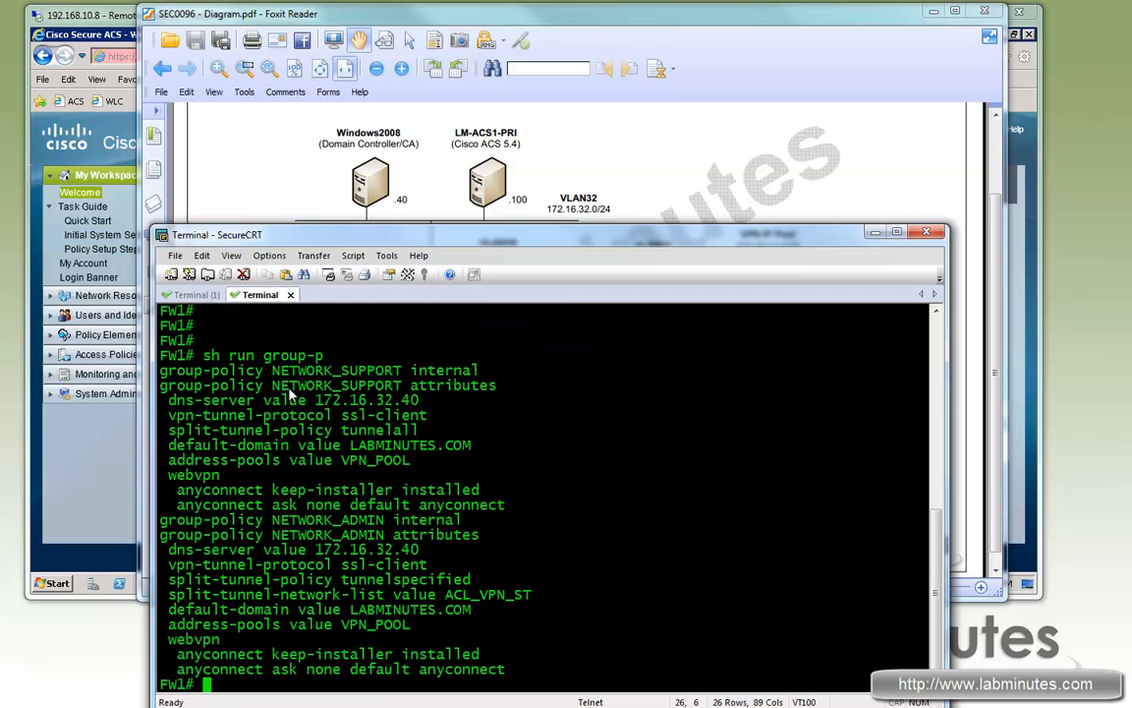
left_click_drag(272, 371, 201, 433)
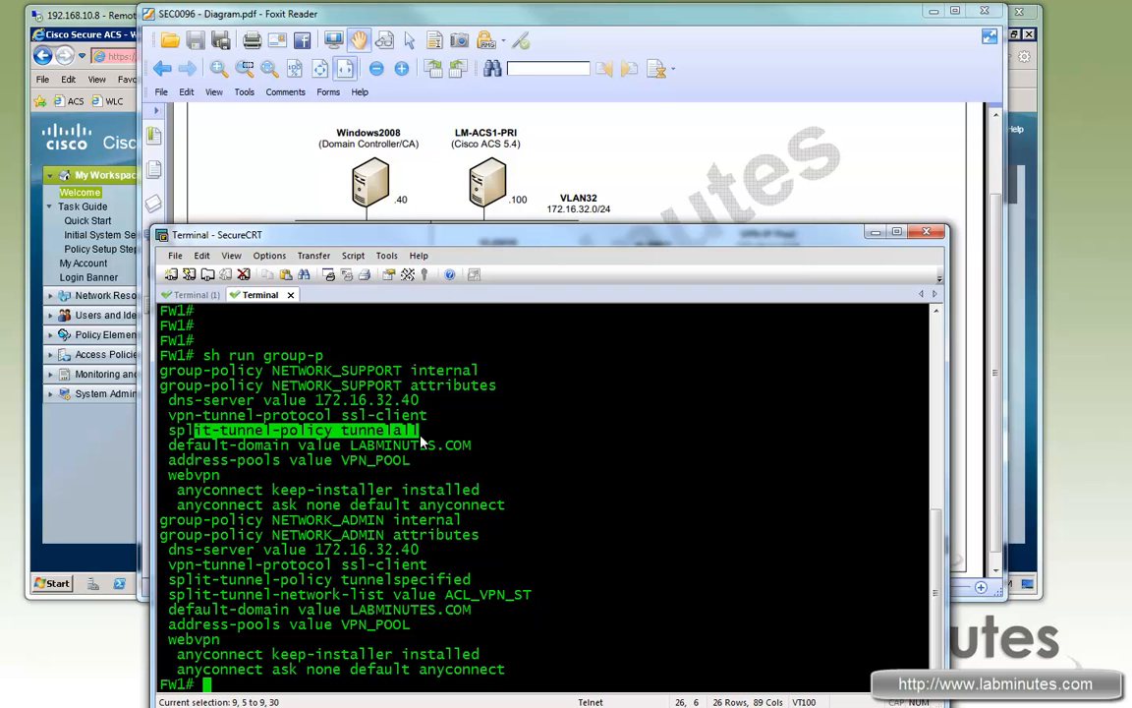
left_click_drag(265, 535, 375, 538)
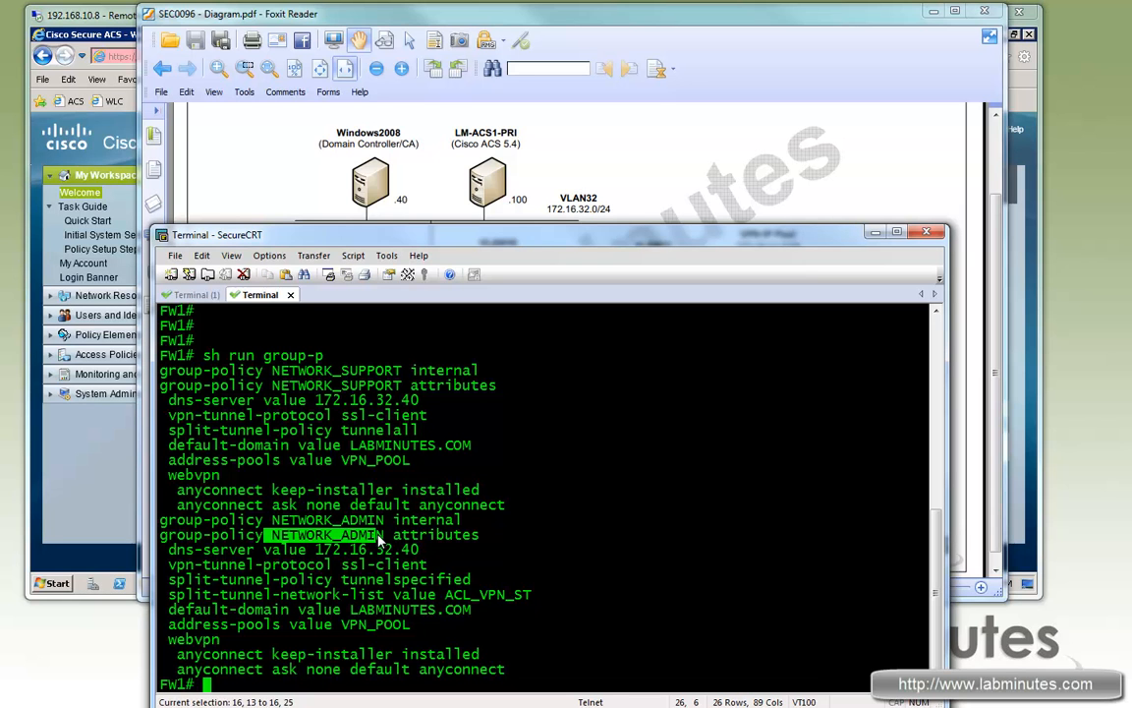
left_click_drag(199, 580, 356, 595)
key("Return")
key("Return")
key("Return")
key("Return")
key("Return")
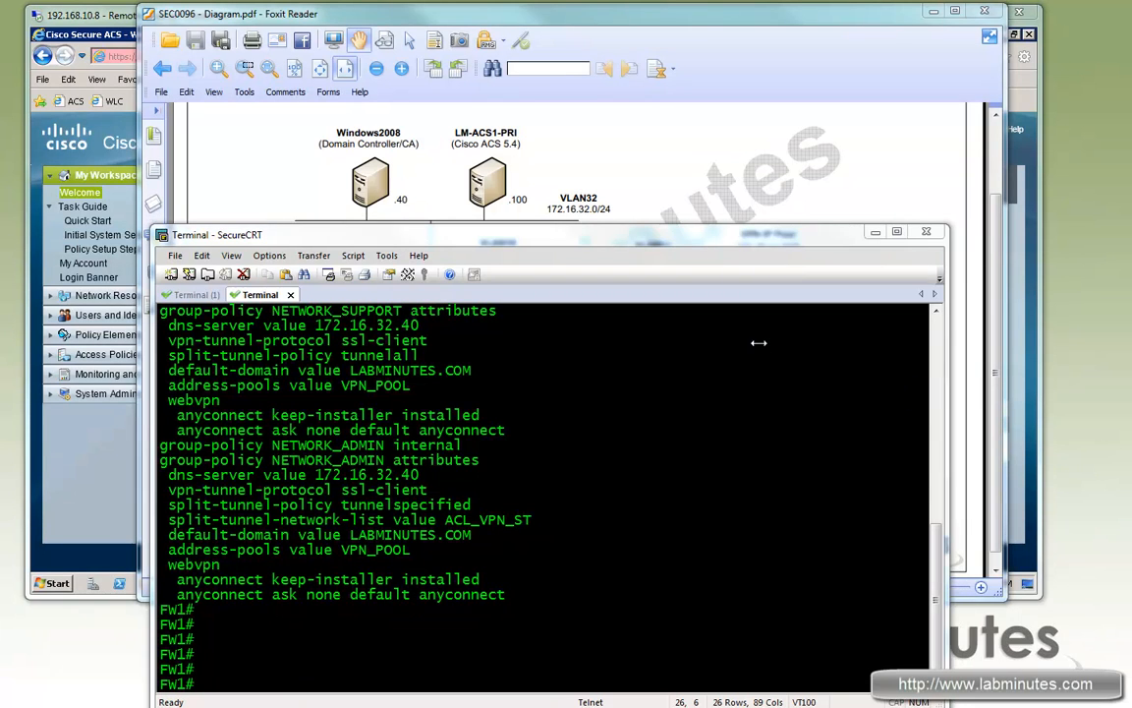
key("alt+Tab")
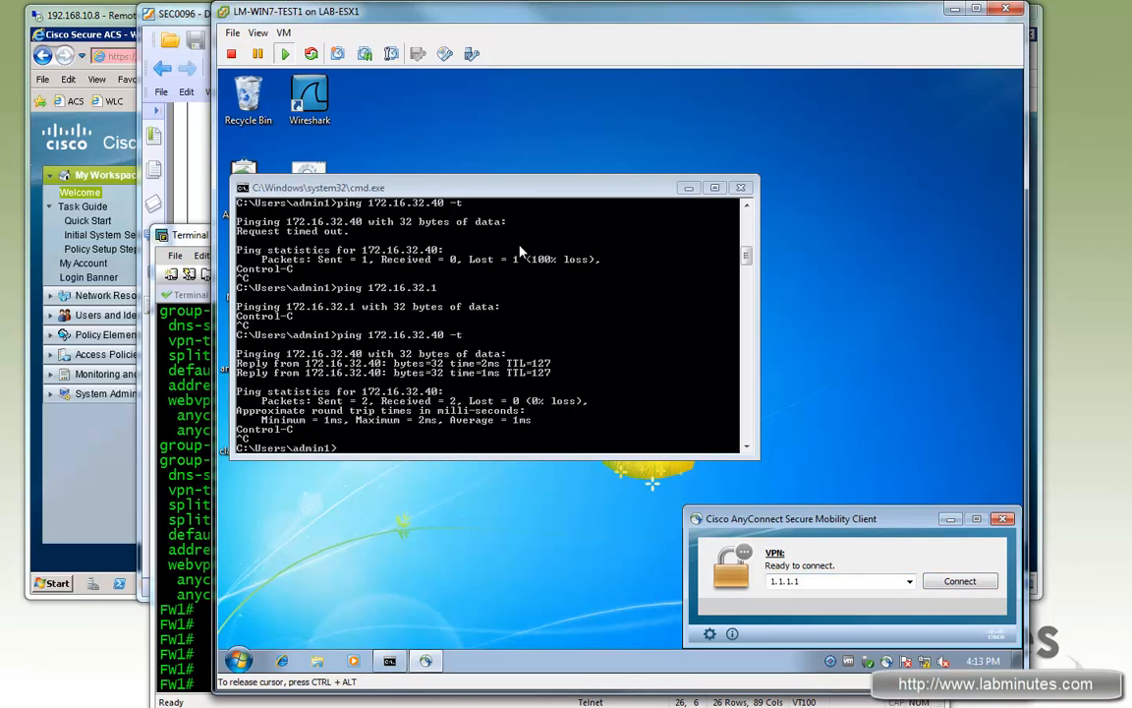
Step: Connect AnyConnect to 1.1.1.1 in the NETWORK ADMIN group, accepting the untrusted certificate
left_click(173, 153)
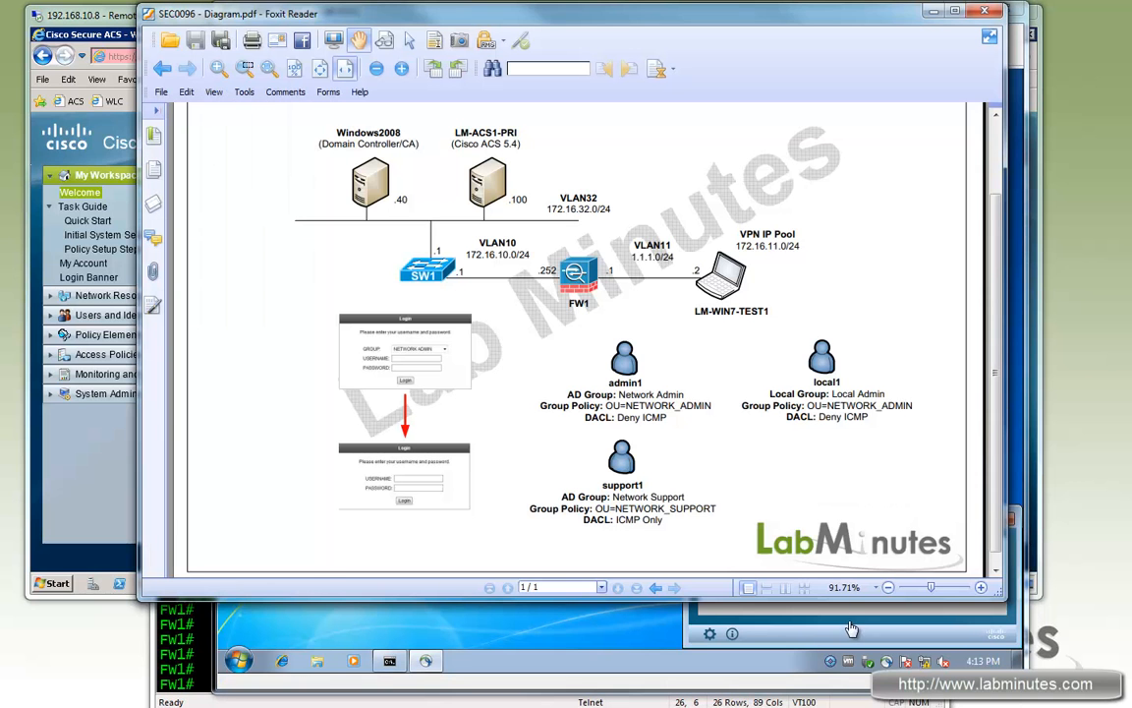
key("alt+Tab")
left_click(957, 586)
left_click(960, 581)
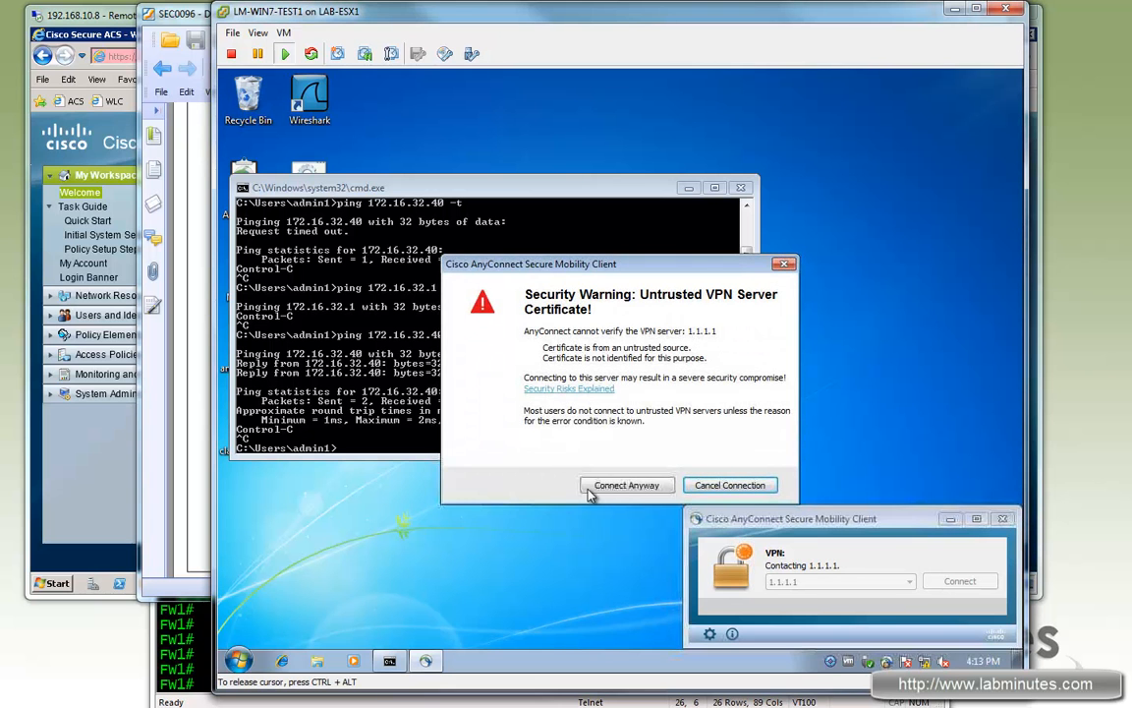
left_click(617, 487)
left_click(671, 502)
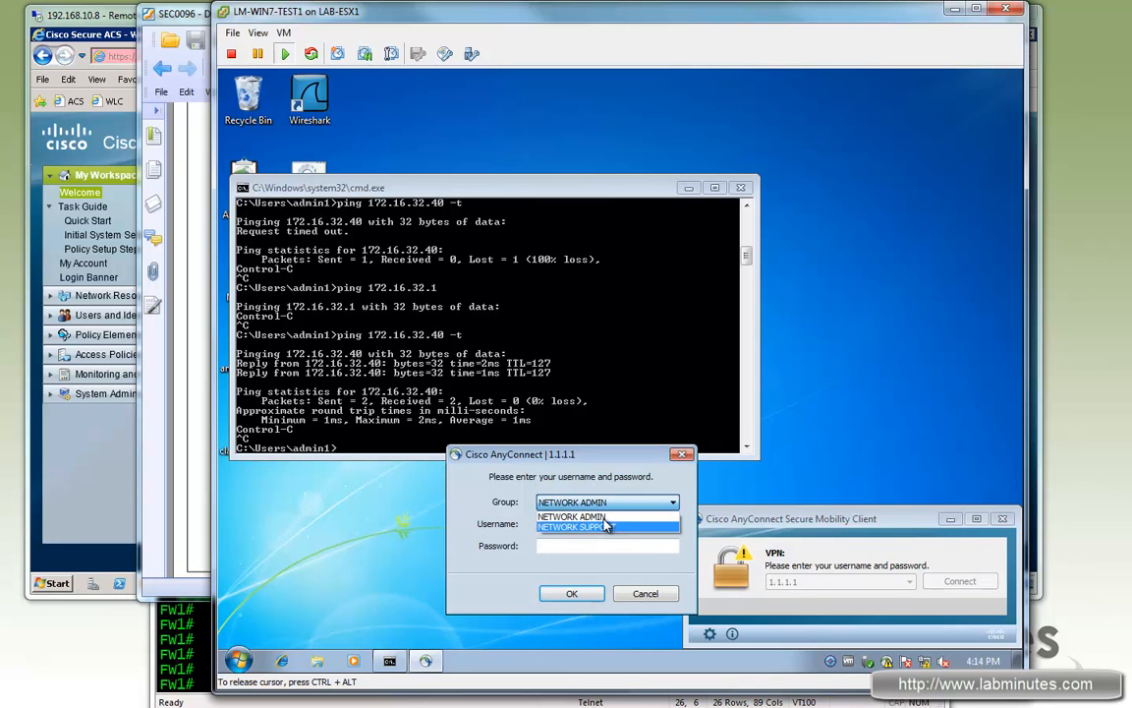
left_click(565, 528)
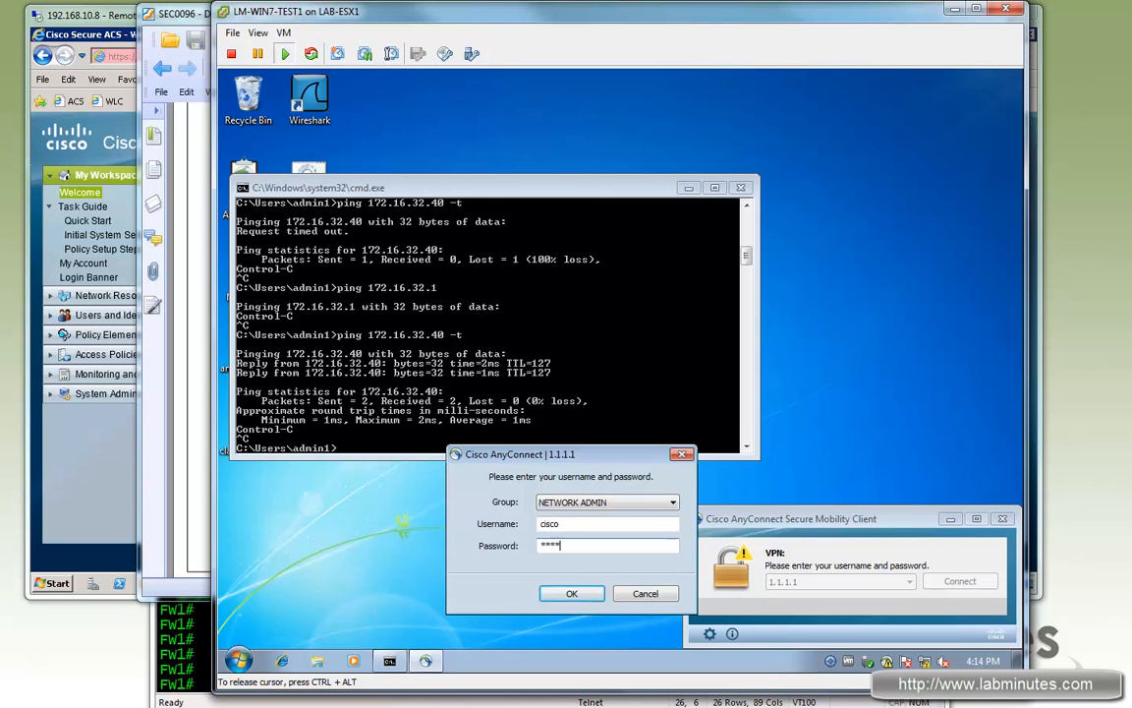
left_click(573, 594)
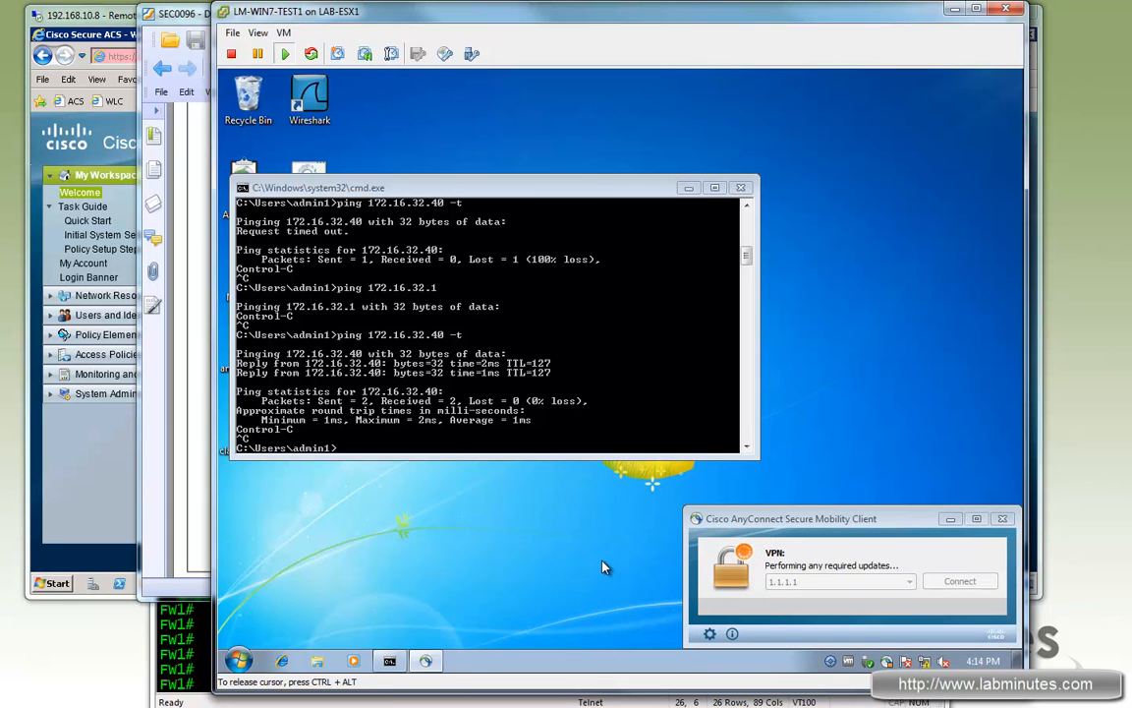
Step: Rerun the ping to 172.16.32.40 and check the session statistics and 172.16.0.0/16 secured route
key("Up")
key("Return")
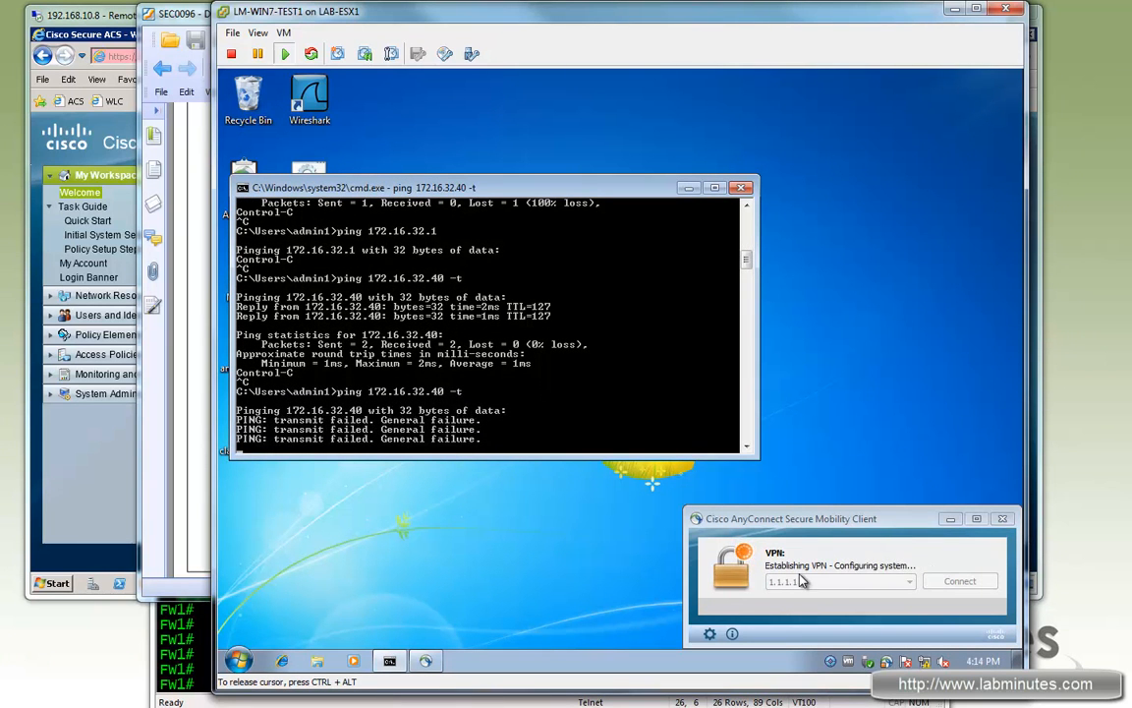
left_click(887, 663)
left_click(709, 633)
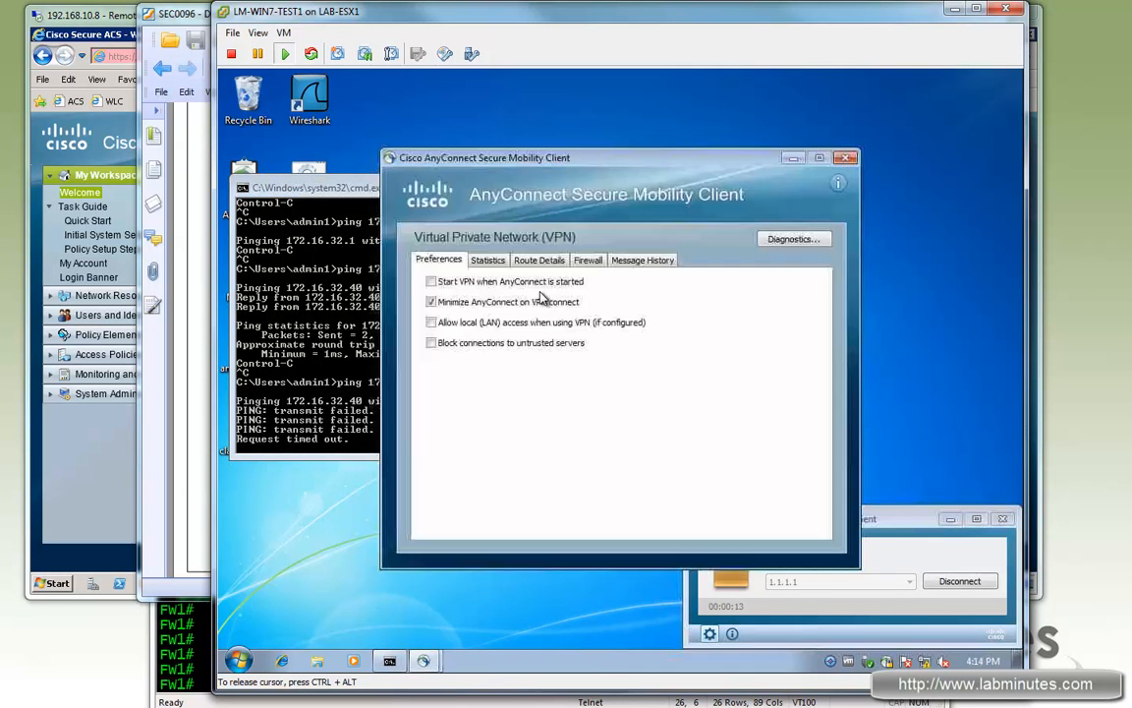
left_click(498, 261)
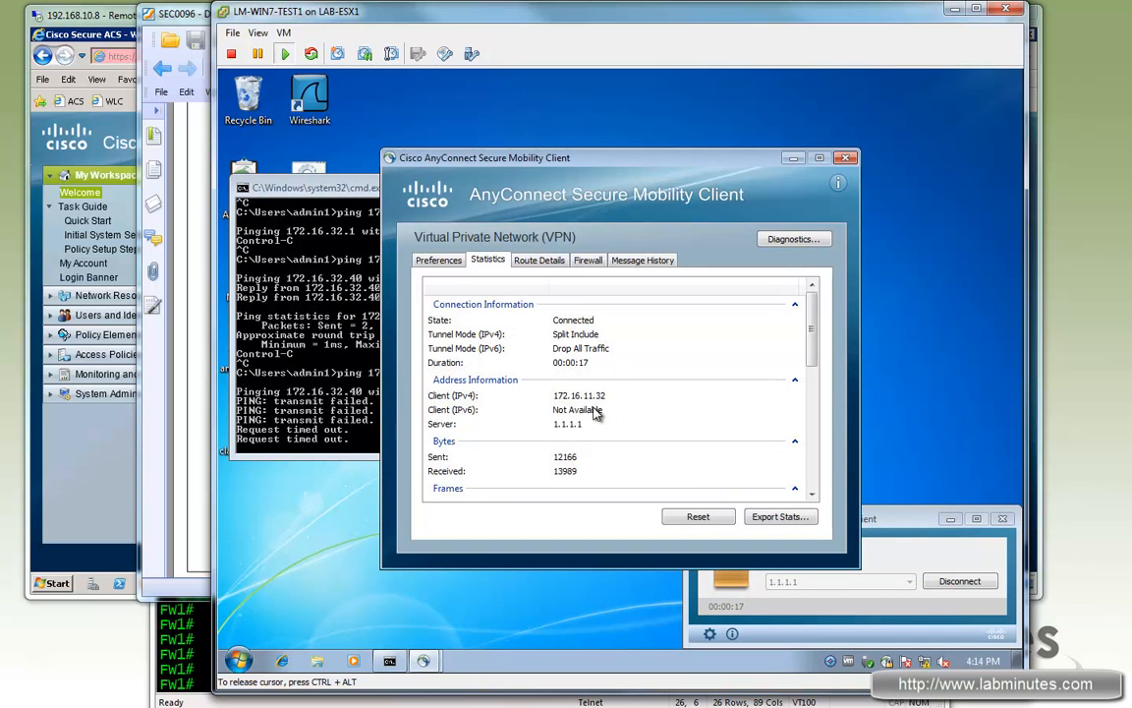
left_click(529, 262)
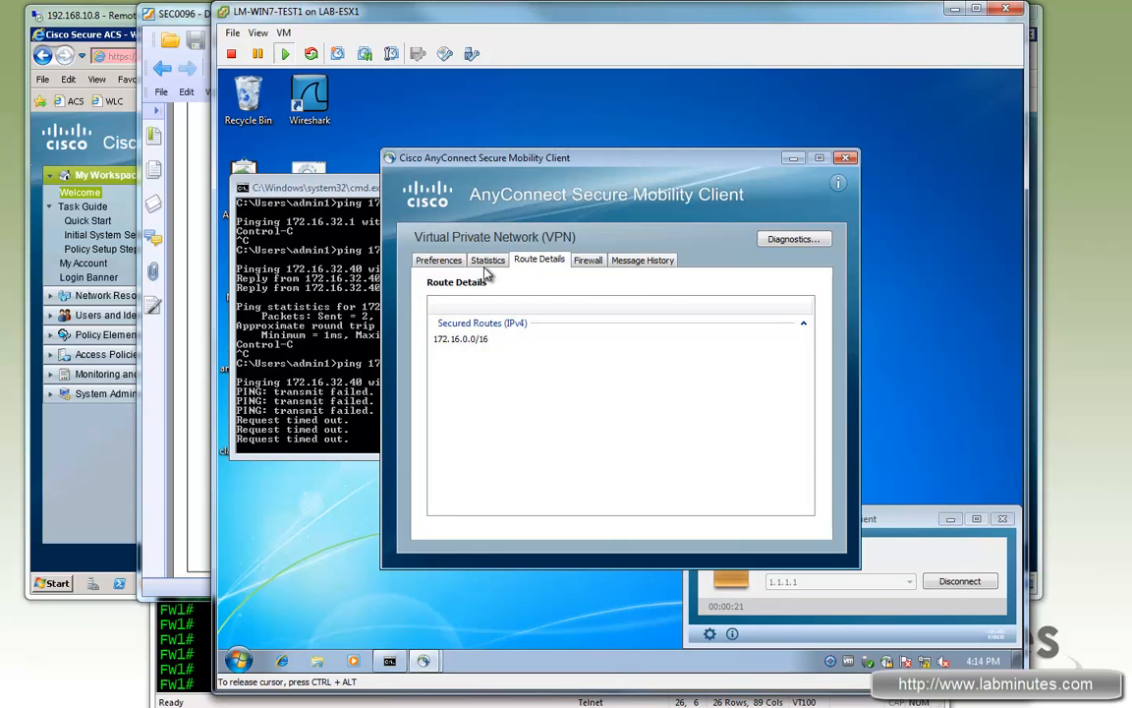
left_click(470, 340)
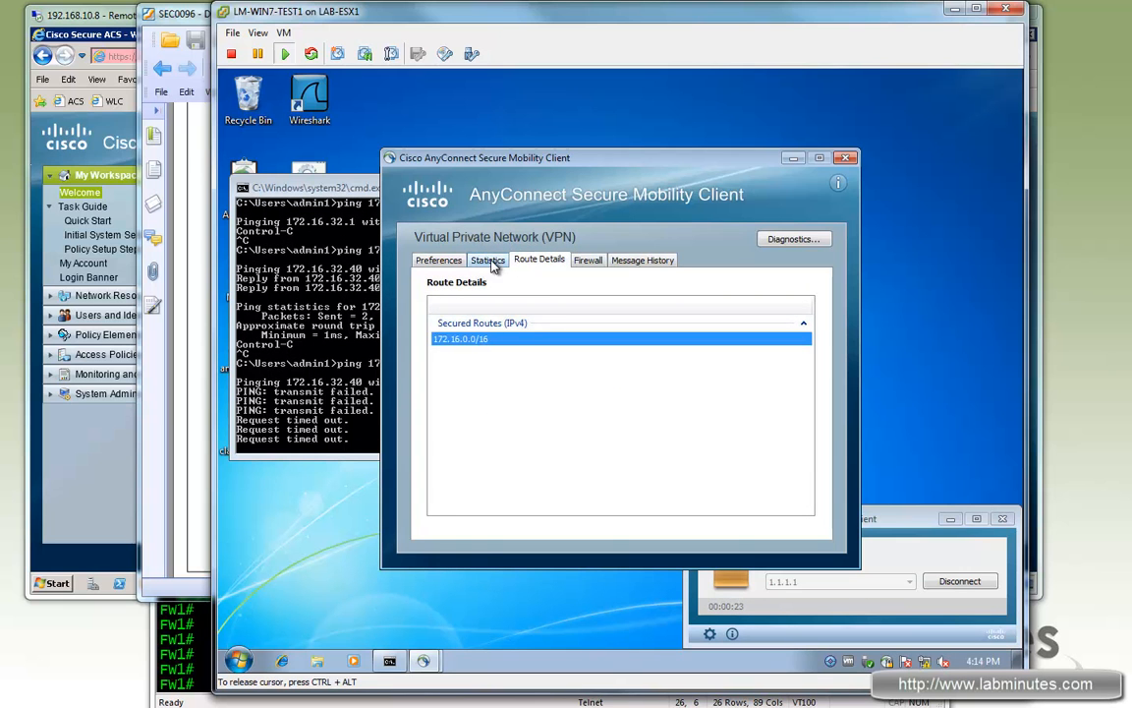
left_click(491, 262)
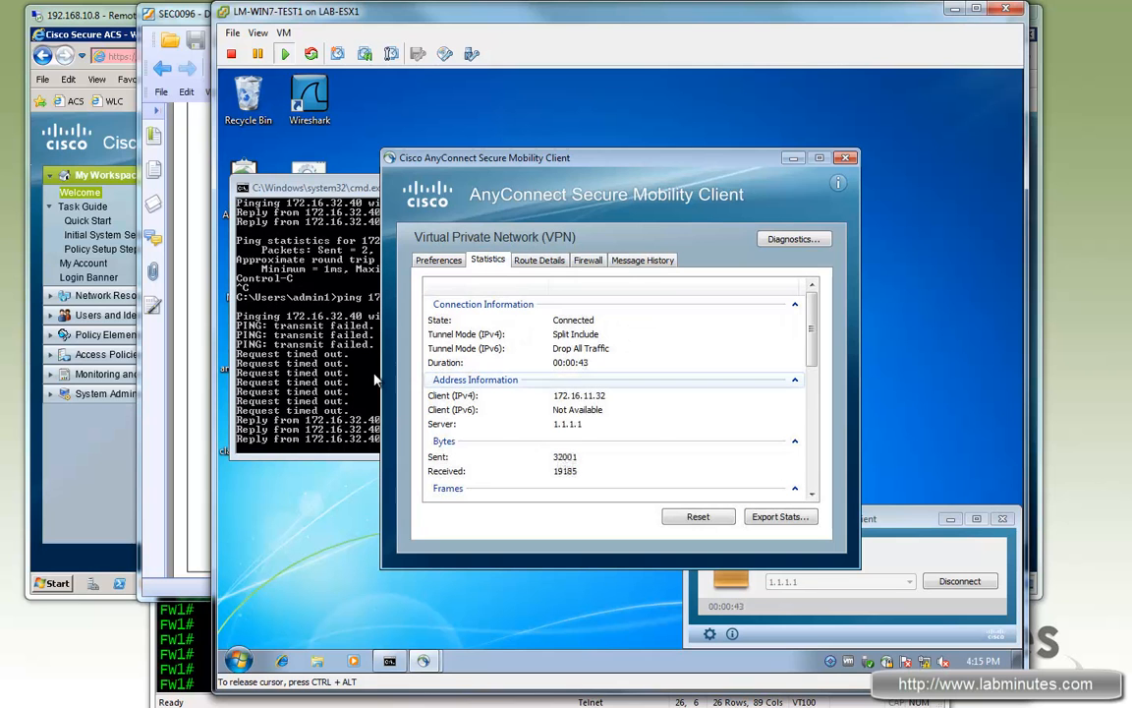
left_click(845, 157)
Step: Disconnect, then reconnect in the NETWORK SUPPORT group, entering the account password
left_click(953, 583)
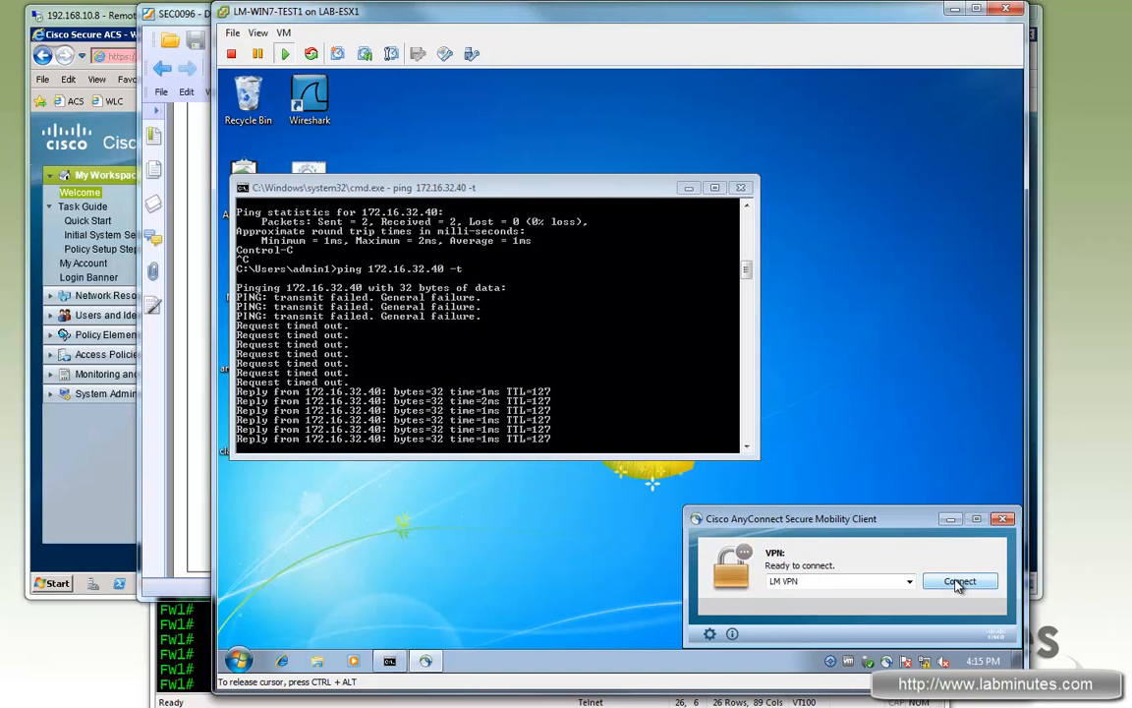
left_click(959, 582)
left_click(630, 486)
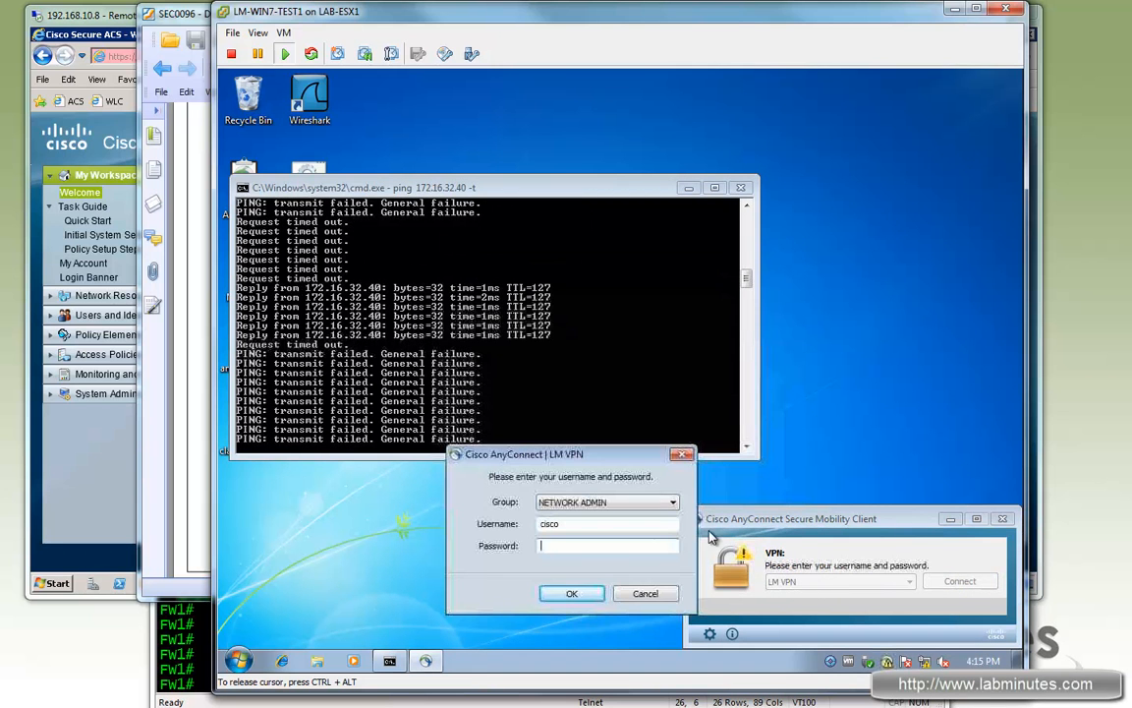
left_click(655, 503)
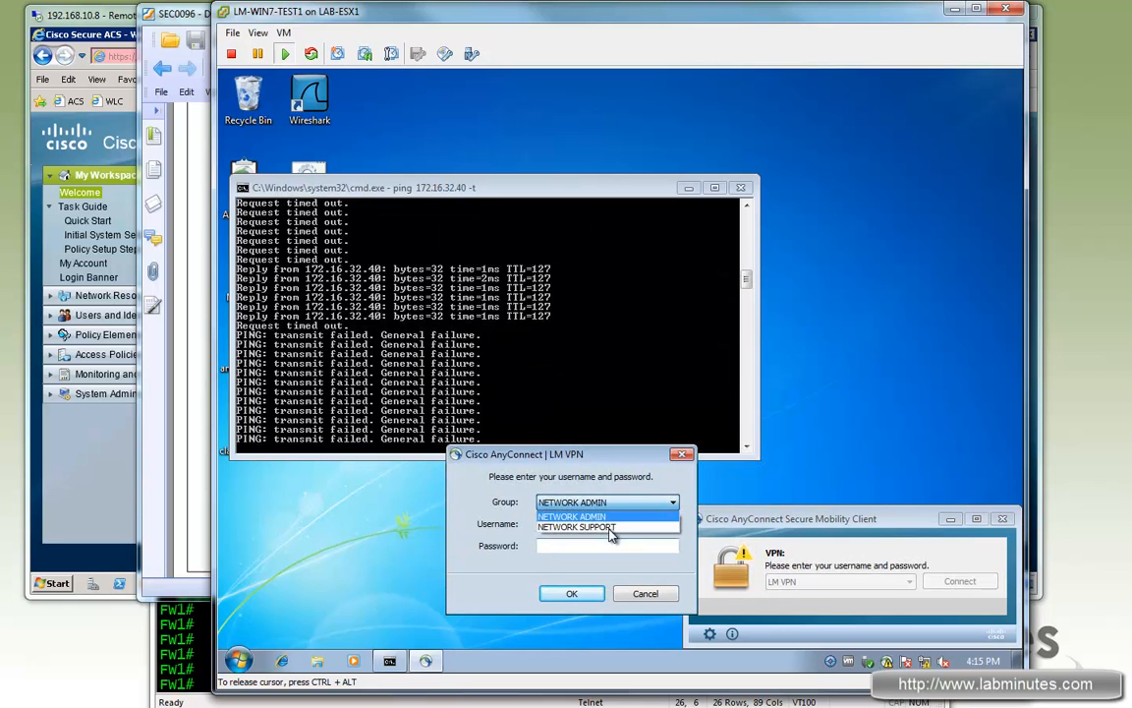
left_click(614, 529)
left_click(551, 524)
type("cisco")
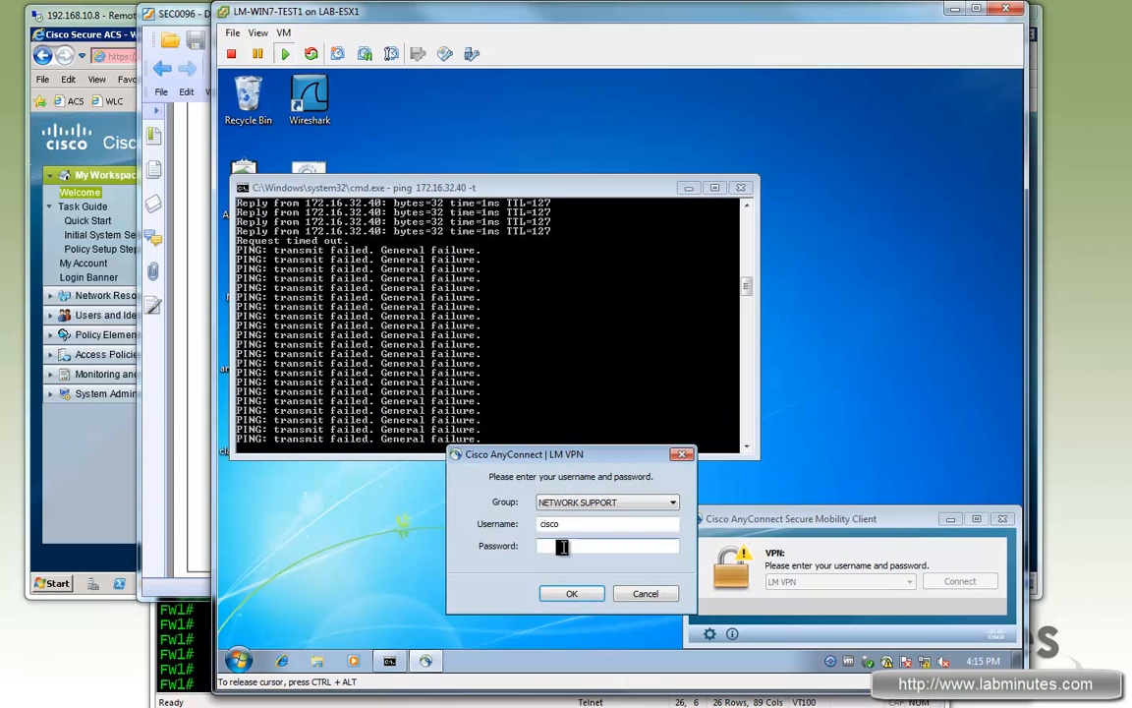
type("o")
left_click(580, 591)
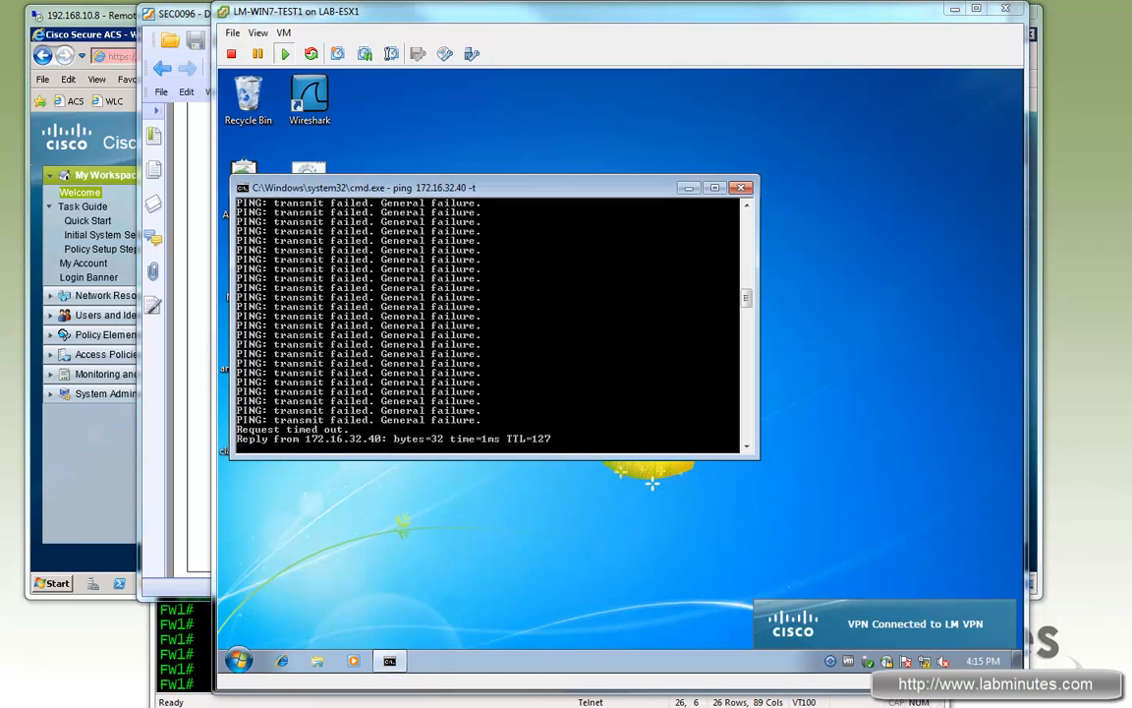
Step: Check the session statistics and the 0.0.0.0/0 secured route, then disconnect
left_click(884, 624)
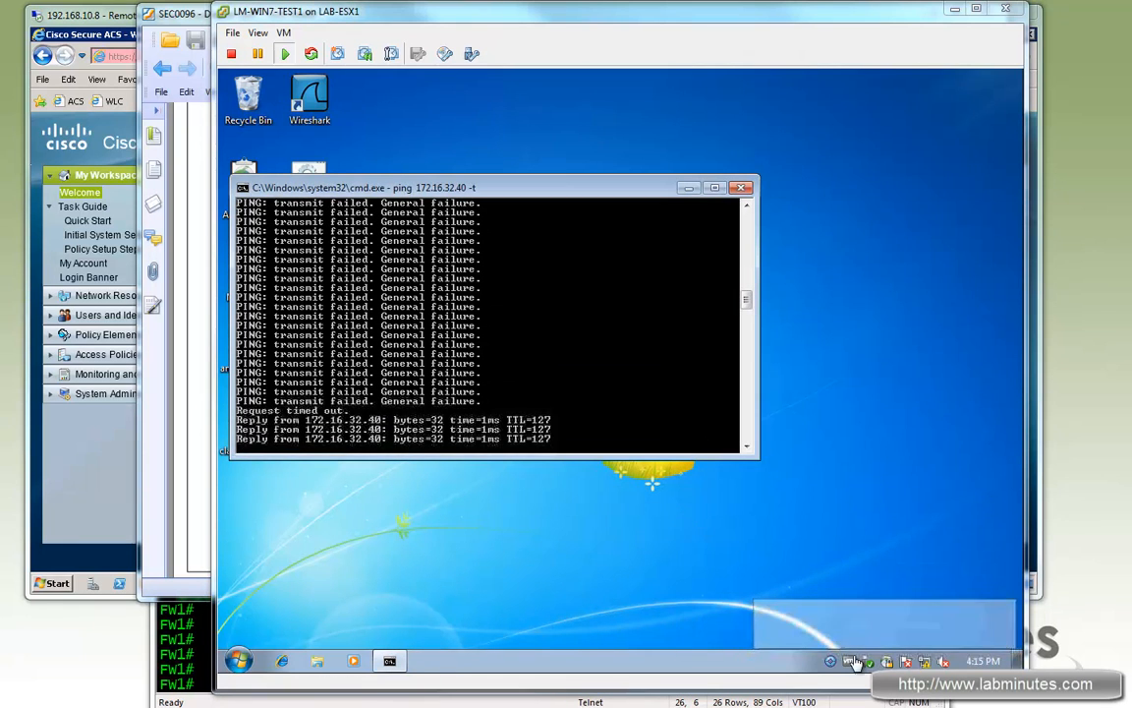
left_click(710, 633)
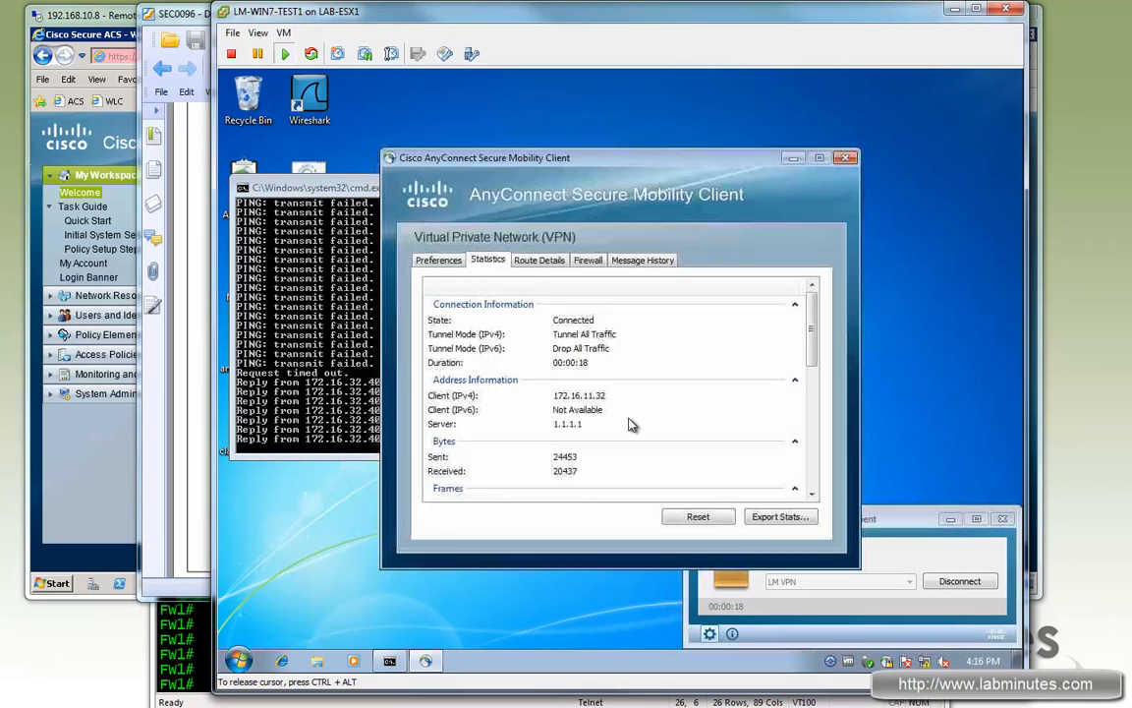
left_click(540, 261)
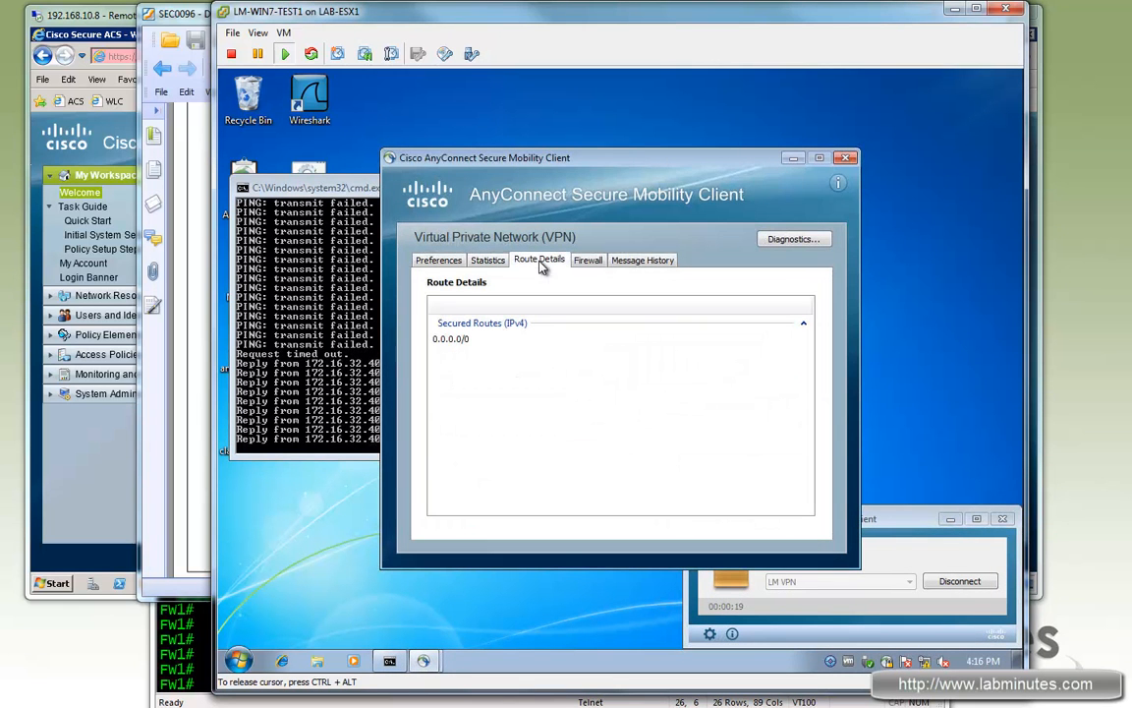
left_click(459, 340)
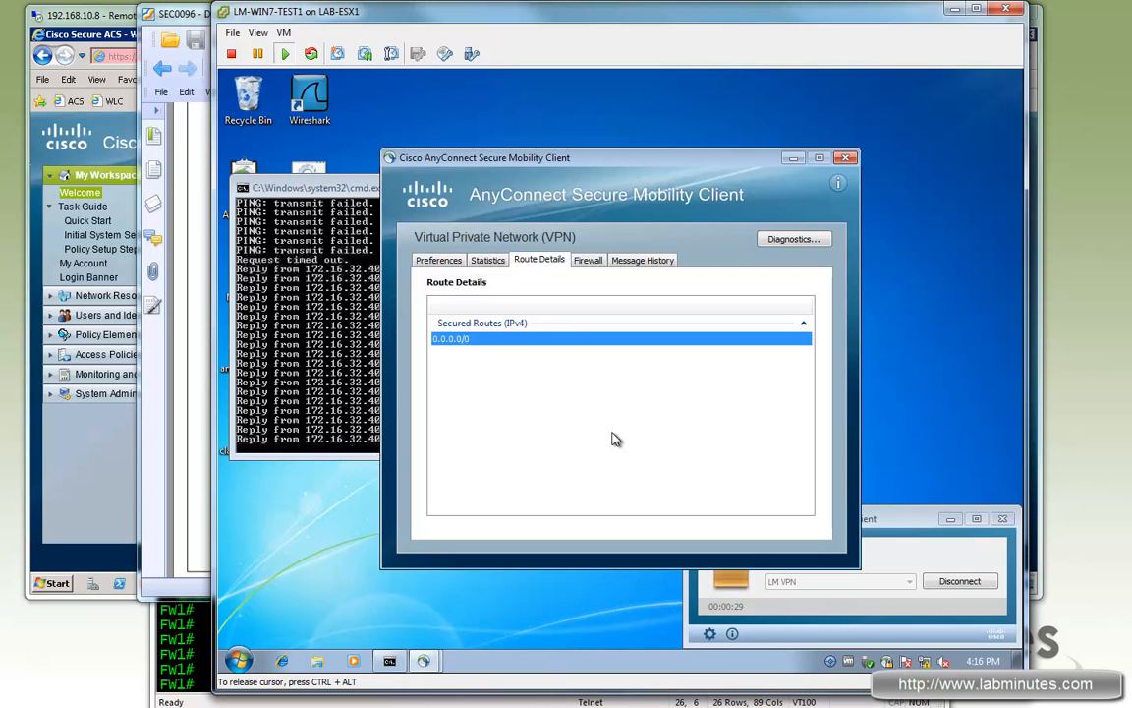
left_click(489, 261)
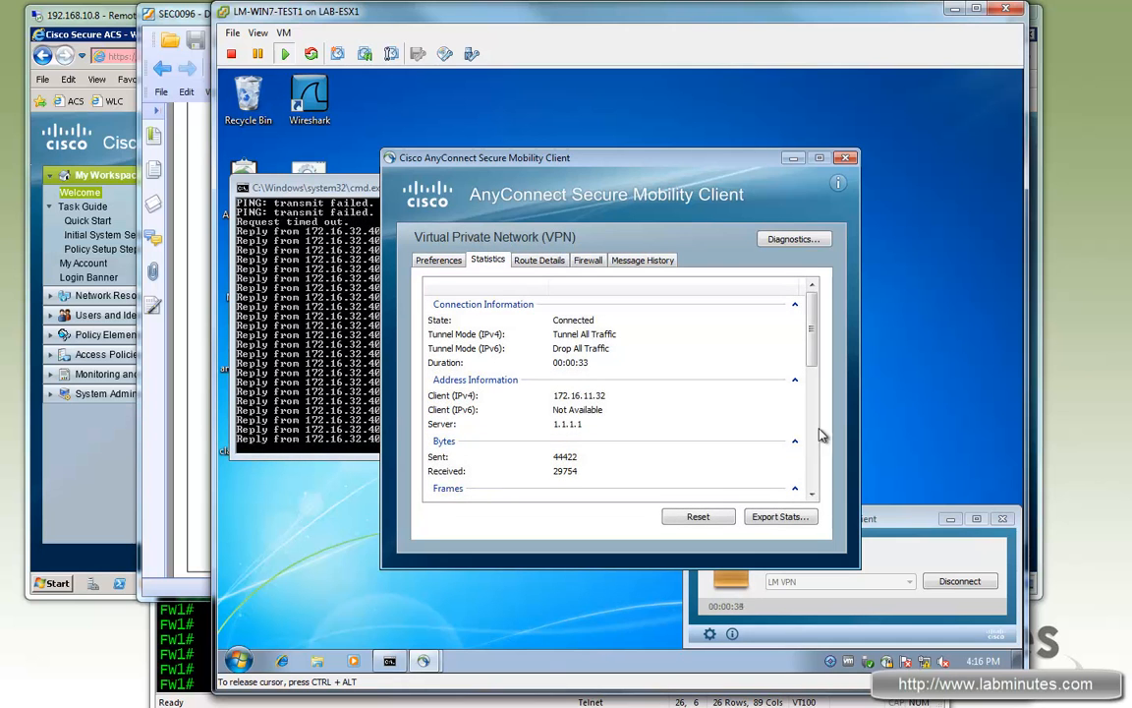
left_click(844, 157)
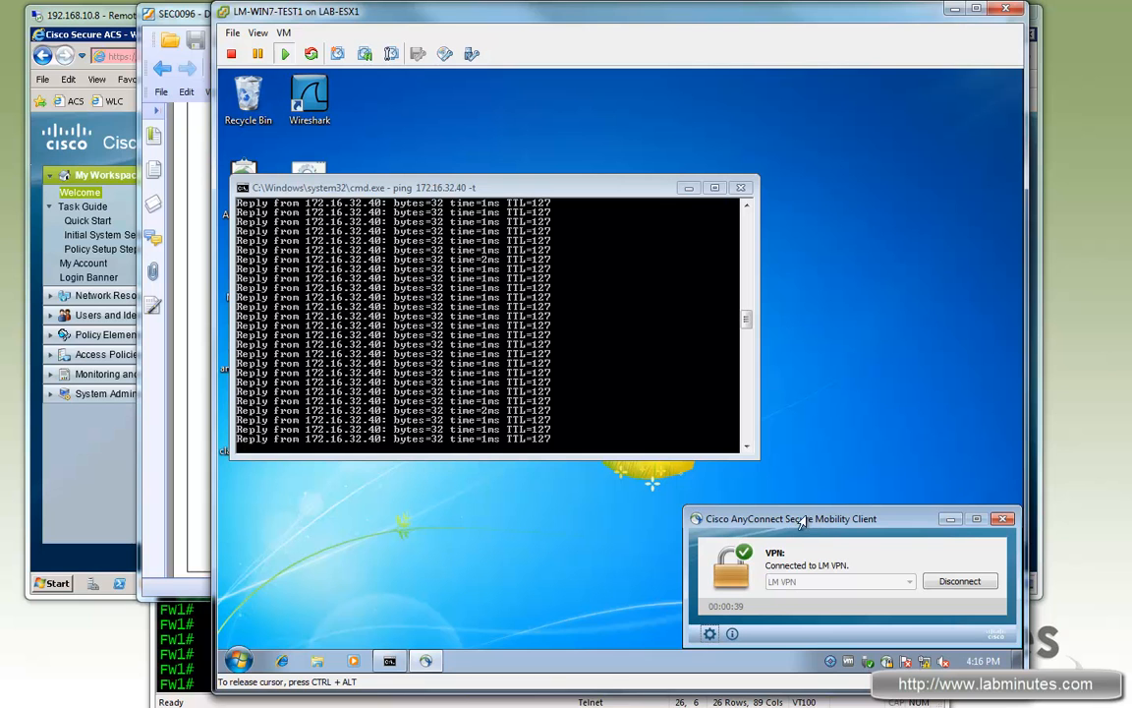
left_click(962, 582)
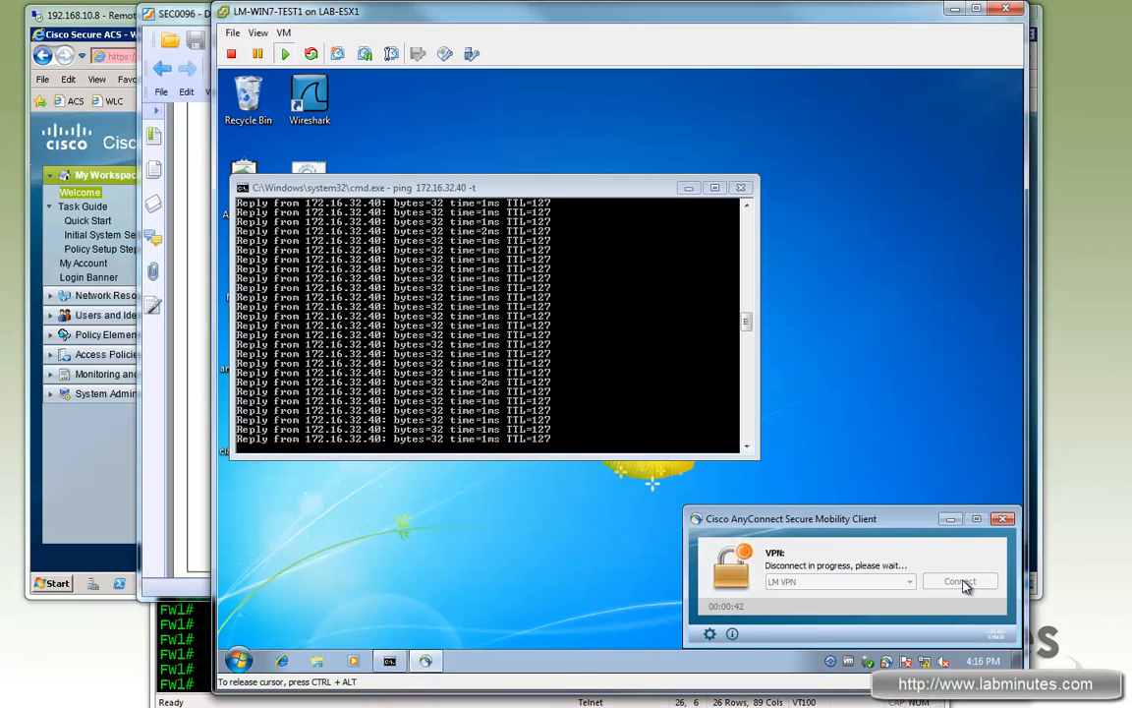
Step: Log back in to Cisco Secure ACS with the admin credentials
left_click(106, 22)
left_click(117, 295)
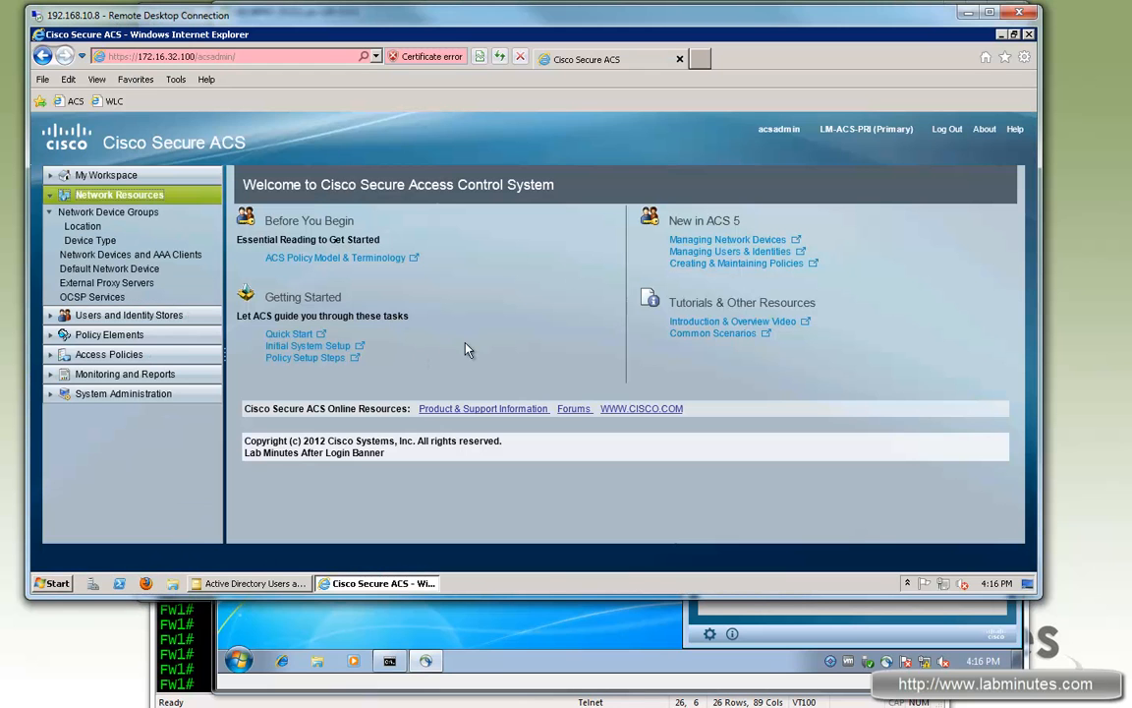
left_click(203, 629)
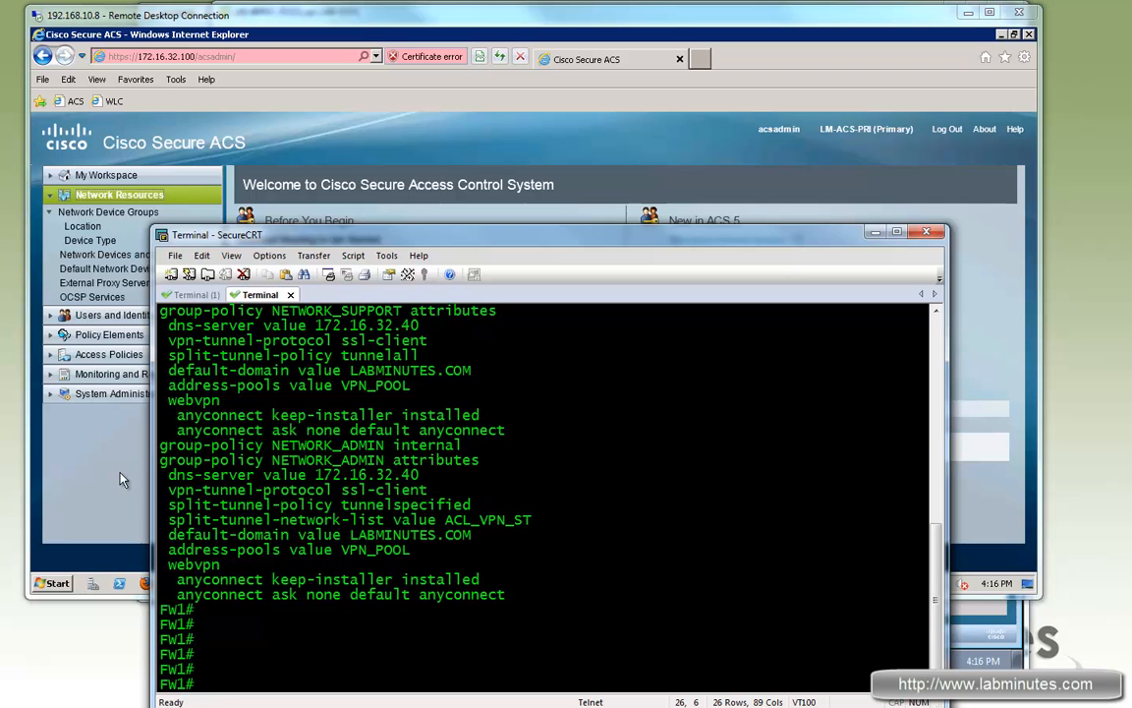
left_click(84, 236)
left_click(110, 255)
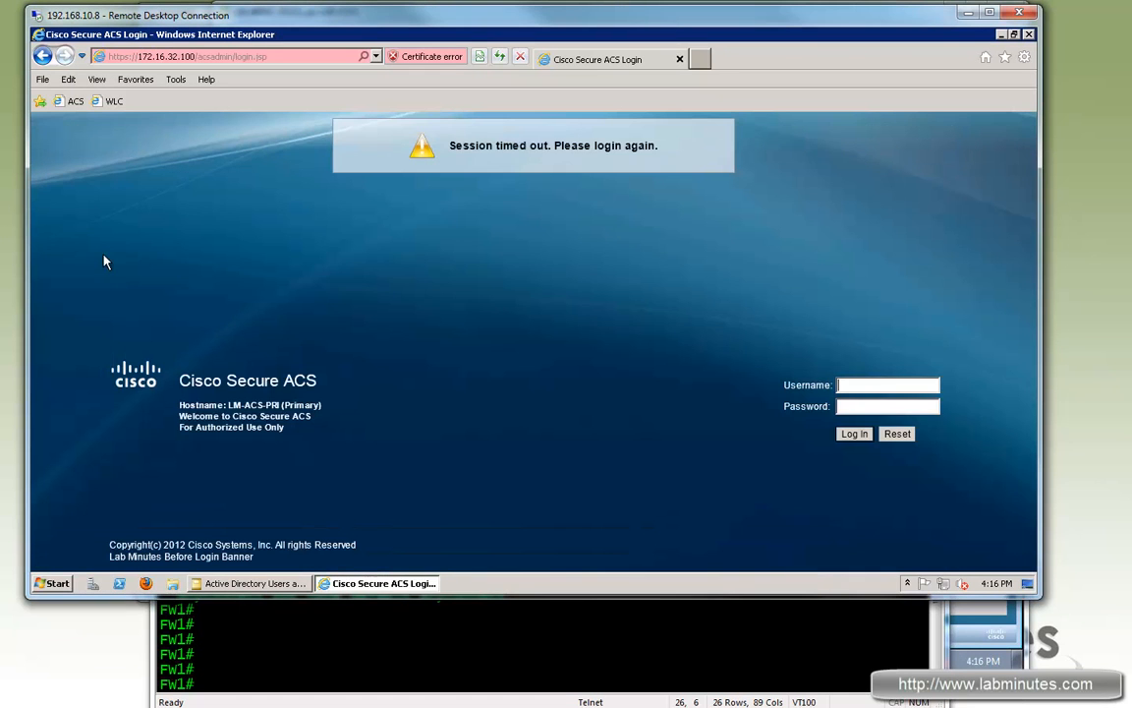
left_click(856, 378)
type("acsadmin")
key("Tab")
type("default")
key("Return")
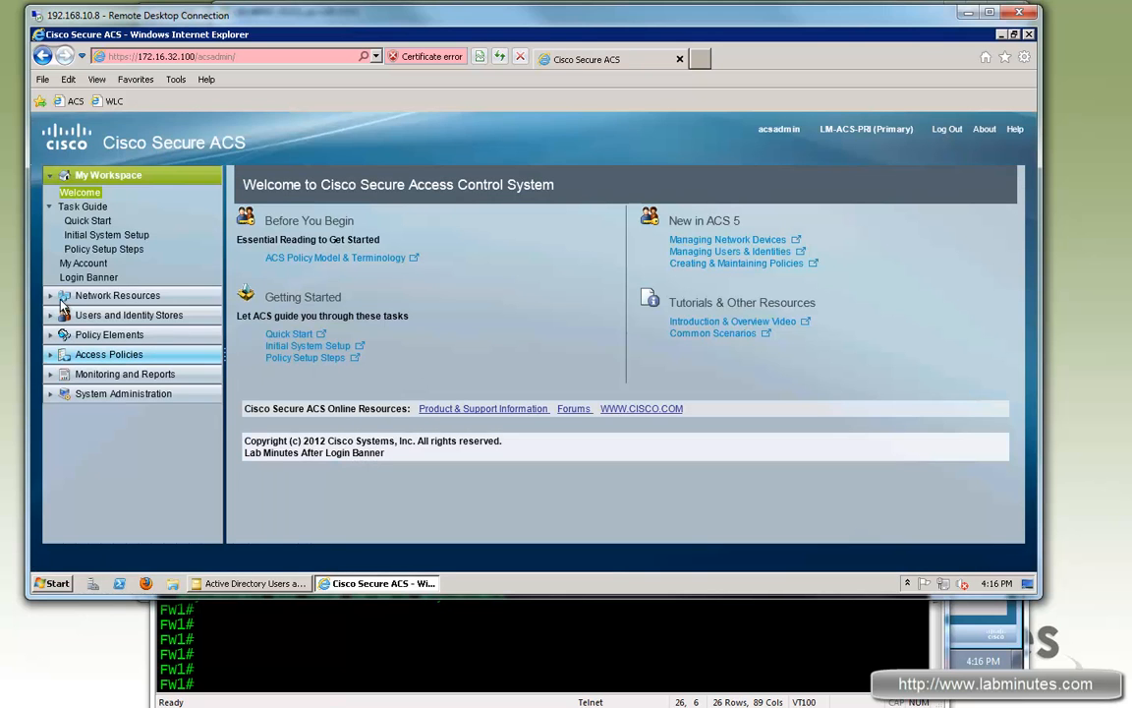
Step: Enable RADIUS with a shared secret on the FW1 network device and submit
left_click(55, 300)
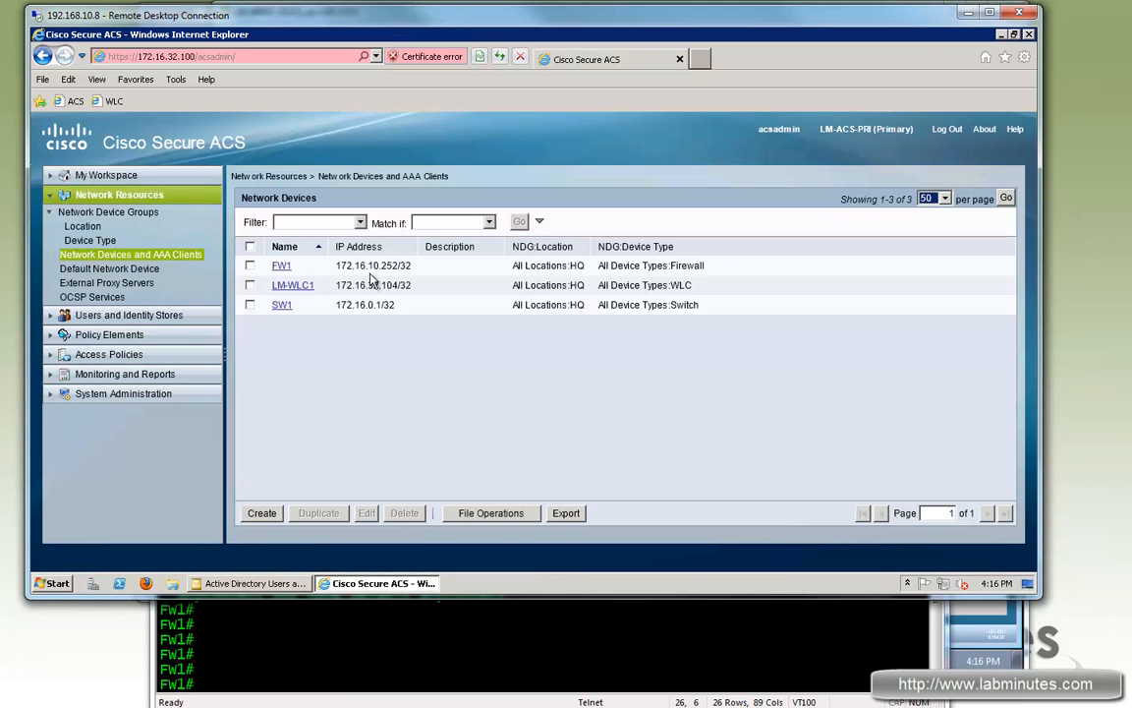
left_click(281, 265)
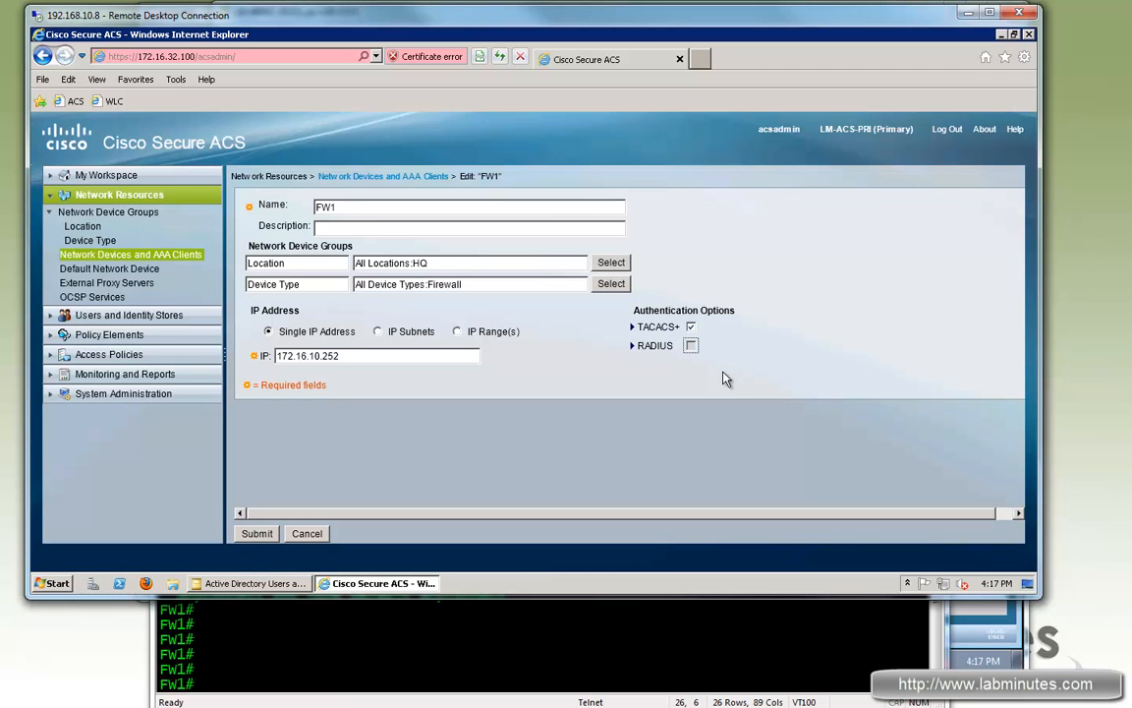
left_click(691, 346)
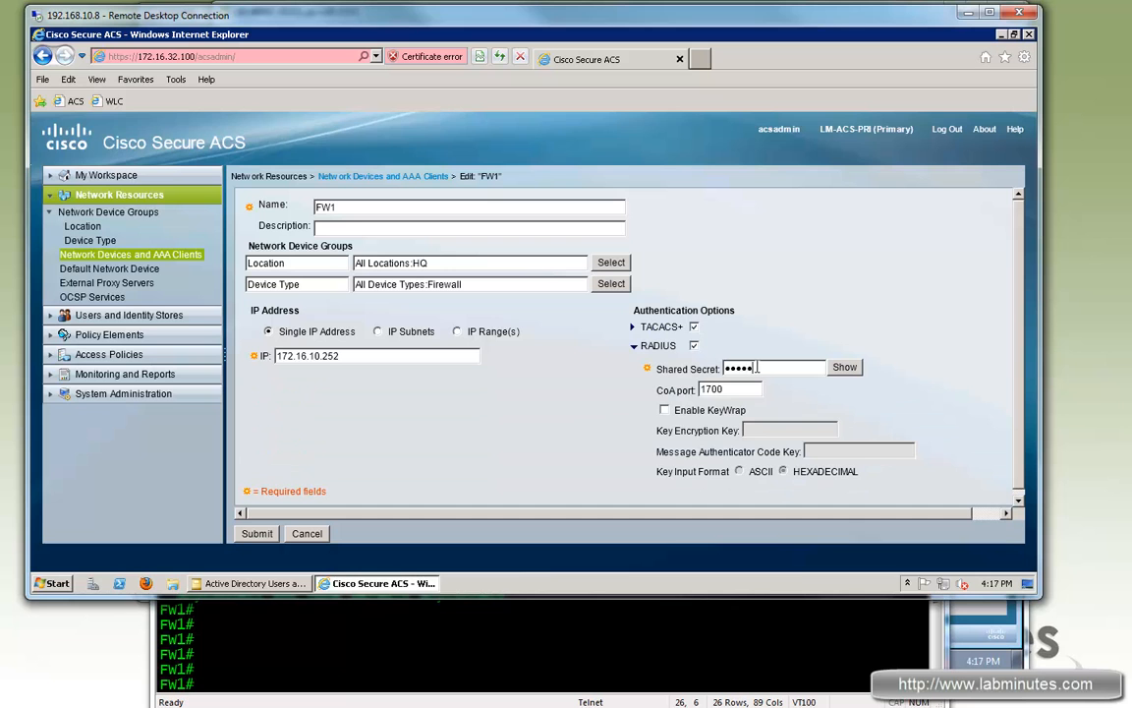
left_click(845, 368)
left_click(257, 535)
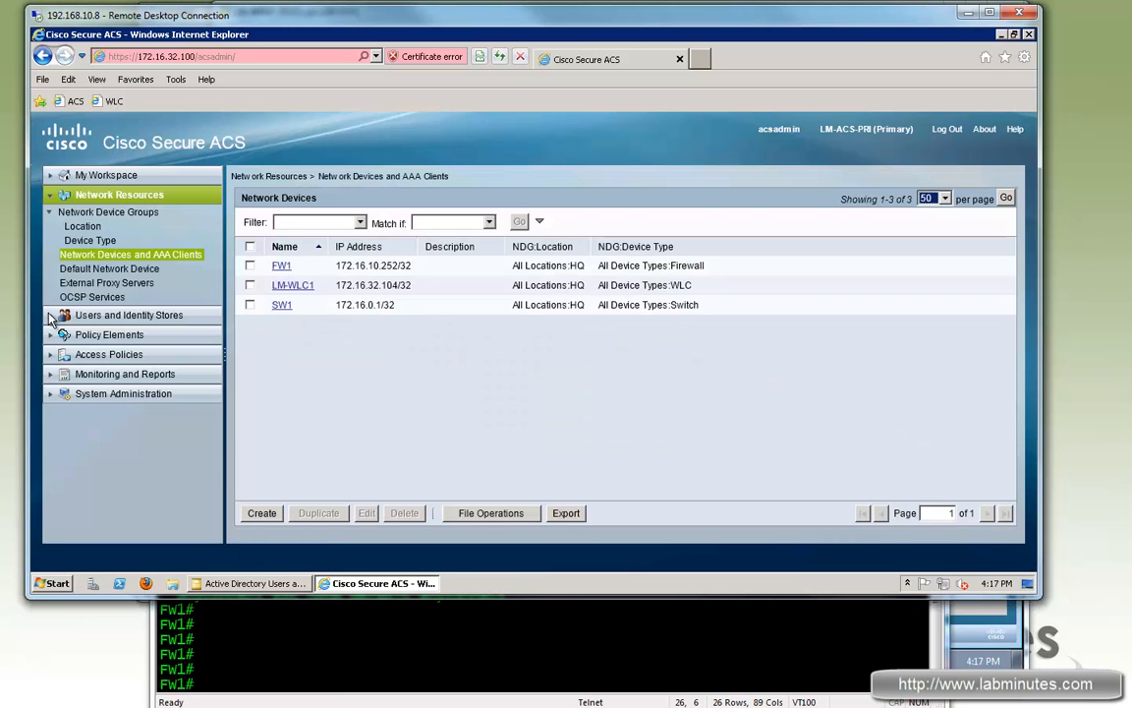
left_click(81, 316)
Step: Open Internal Identity Stores > Users and highlight local1's Local Admin group
left_click(79, 261)
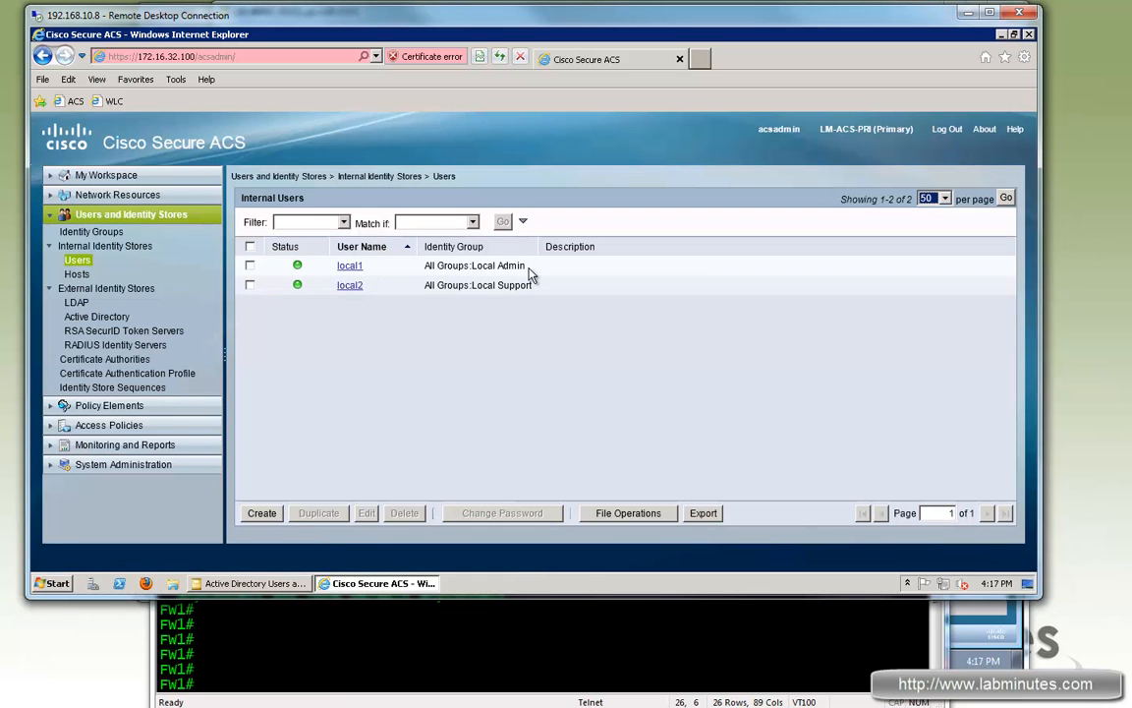
left_click_drag(472, 266, 526, 267)
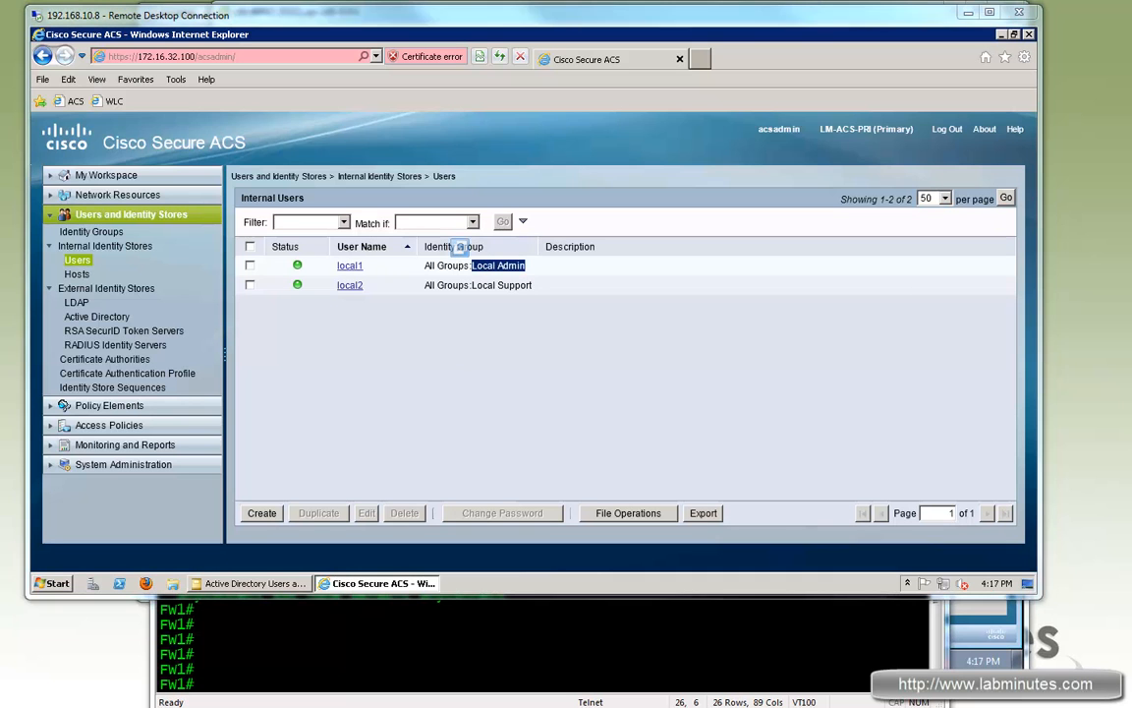
Step: Start a new device filter under Network Conditions > Device Filters named LM-VPN
left_click(106, 405)
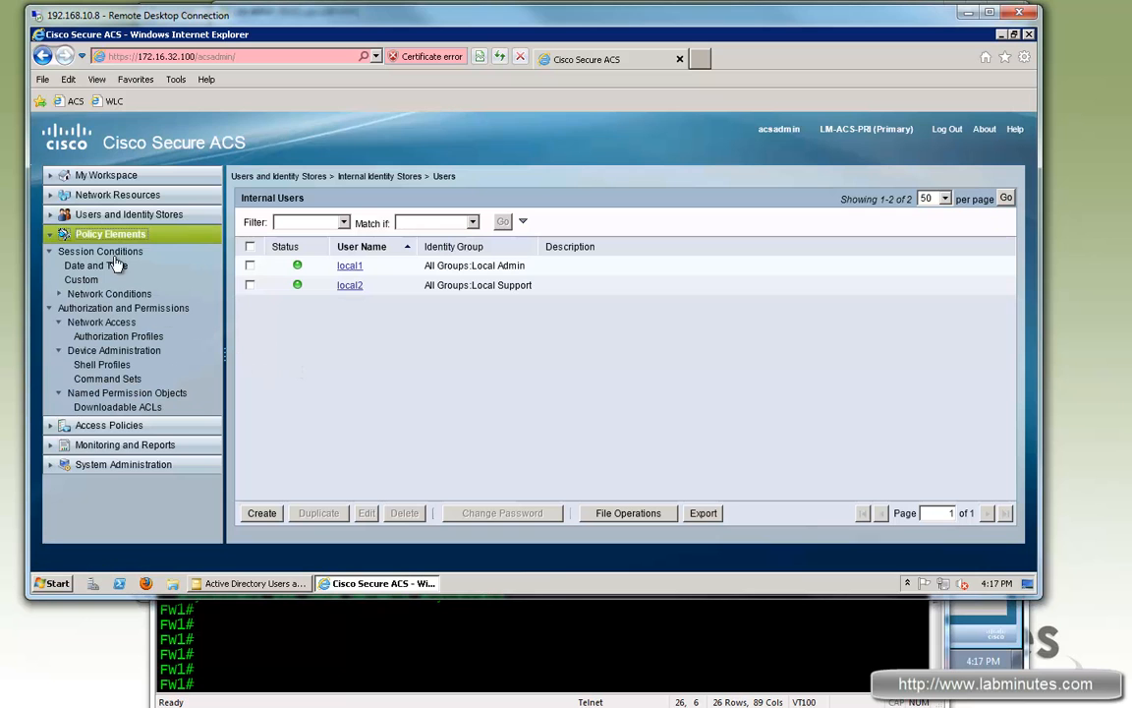
left_click(98, 293)
left_click(102, 322)
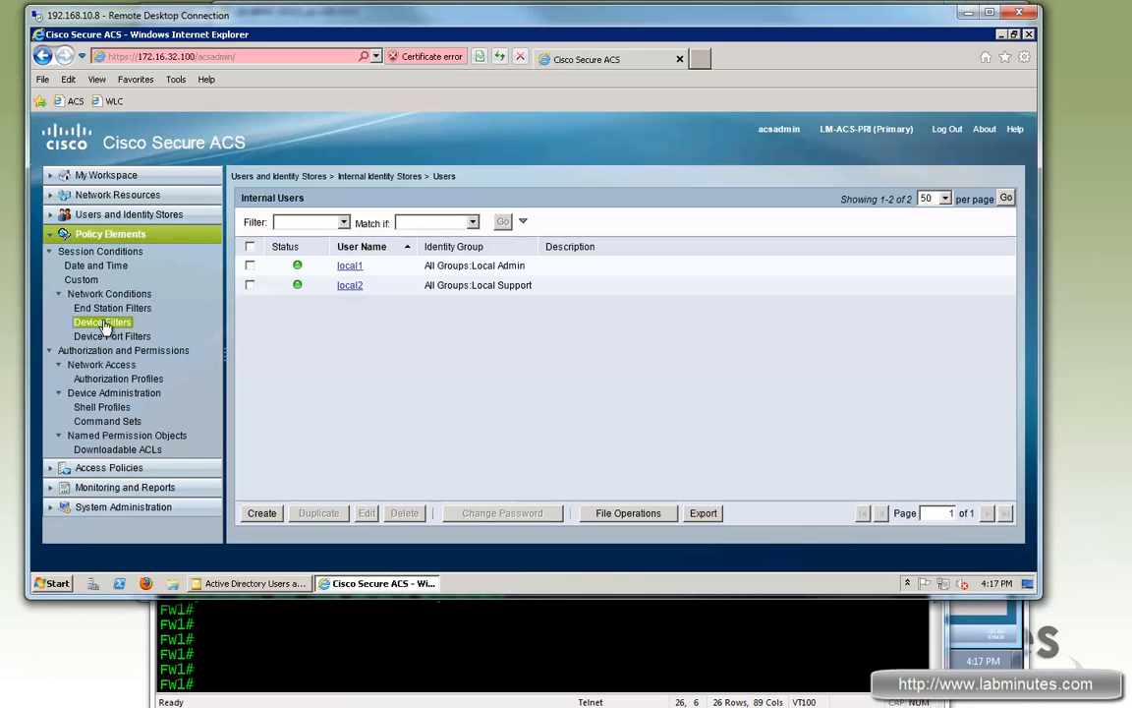
left_click(262, 514)
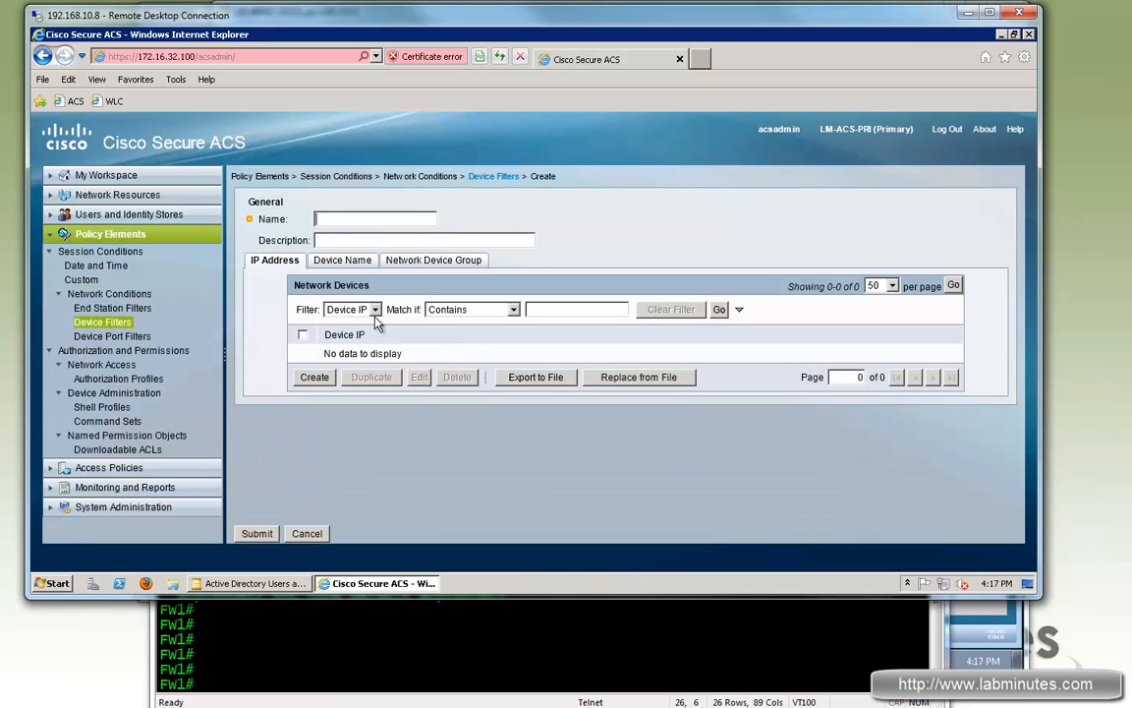
left_click(340, 218)
type("LM-VPN")
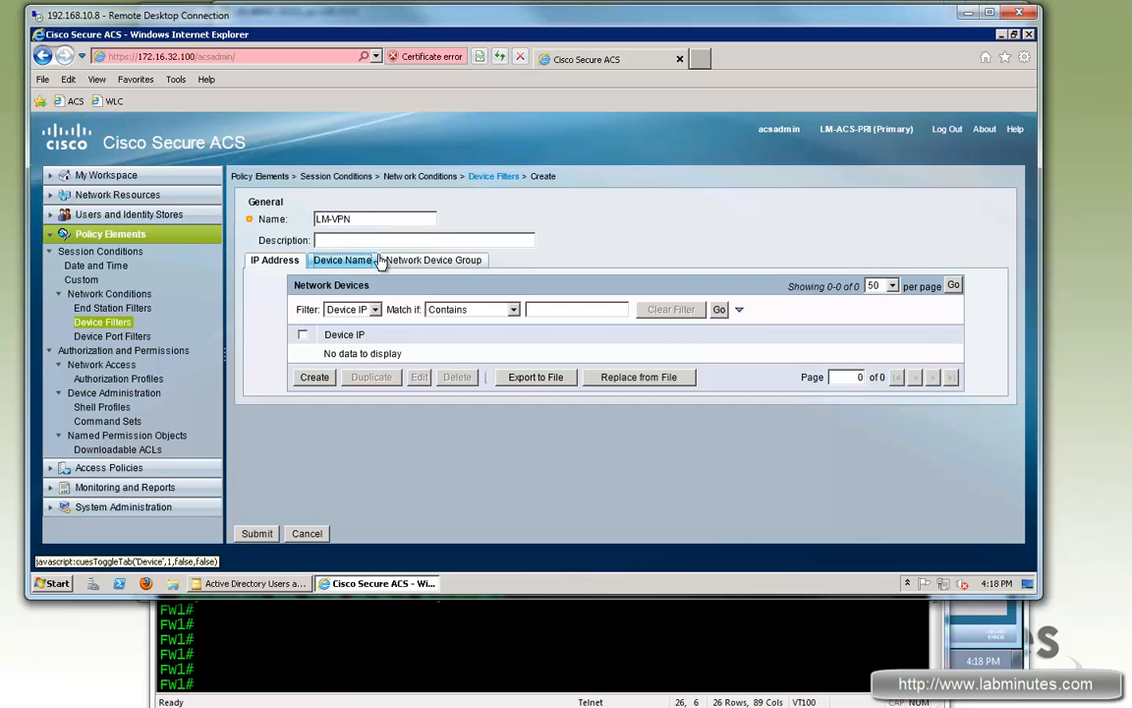
Step: Match the filter on device name FW1 and submit it
left_click(339, 261)
left_click(315, 376)
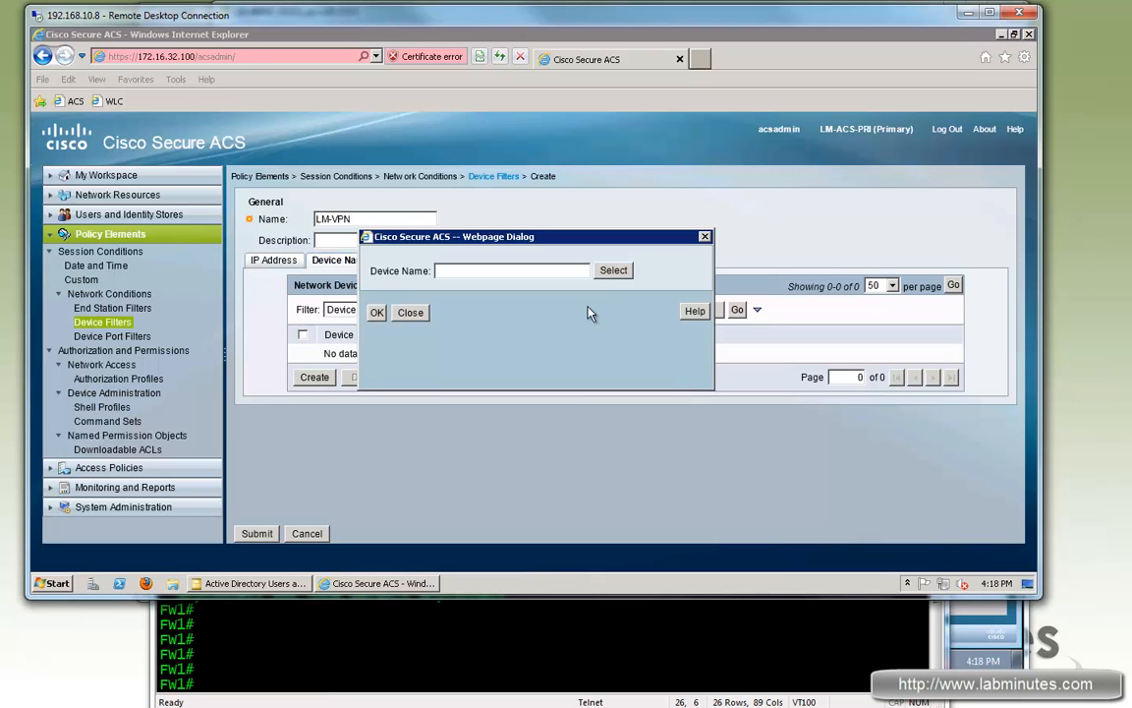
left_click(613, 271)
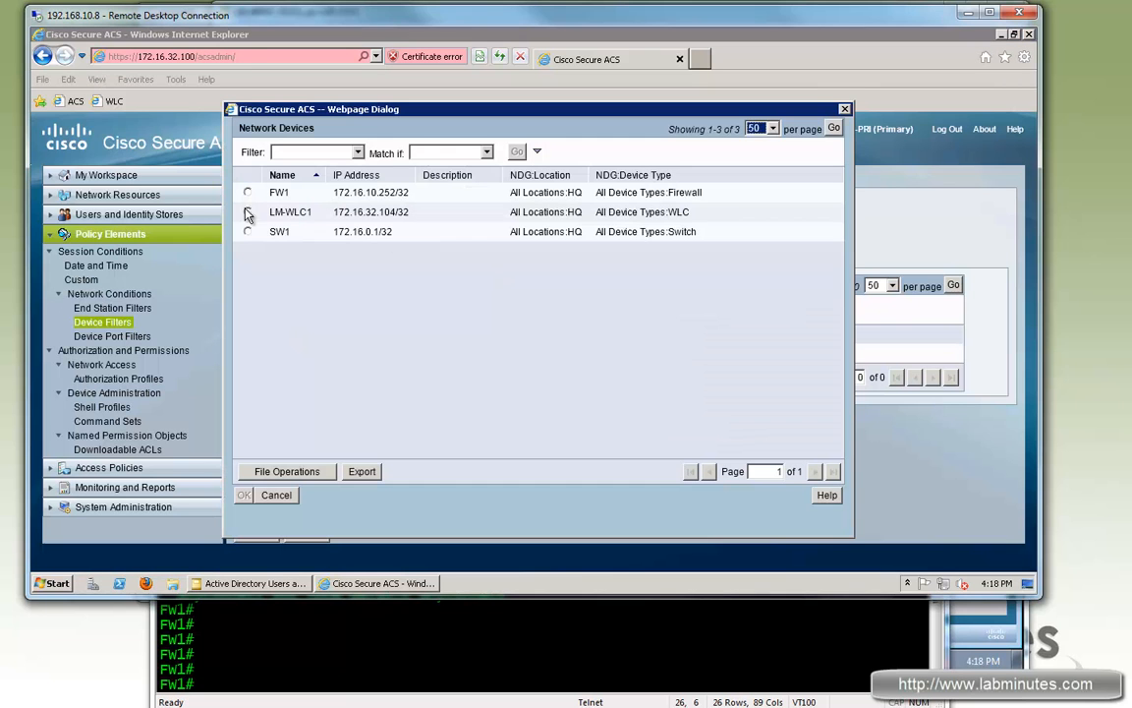
left_click(247, 192)
left_click(244, 496)
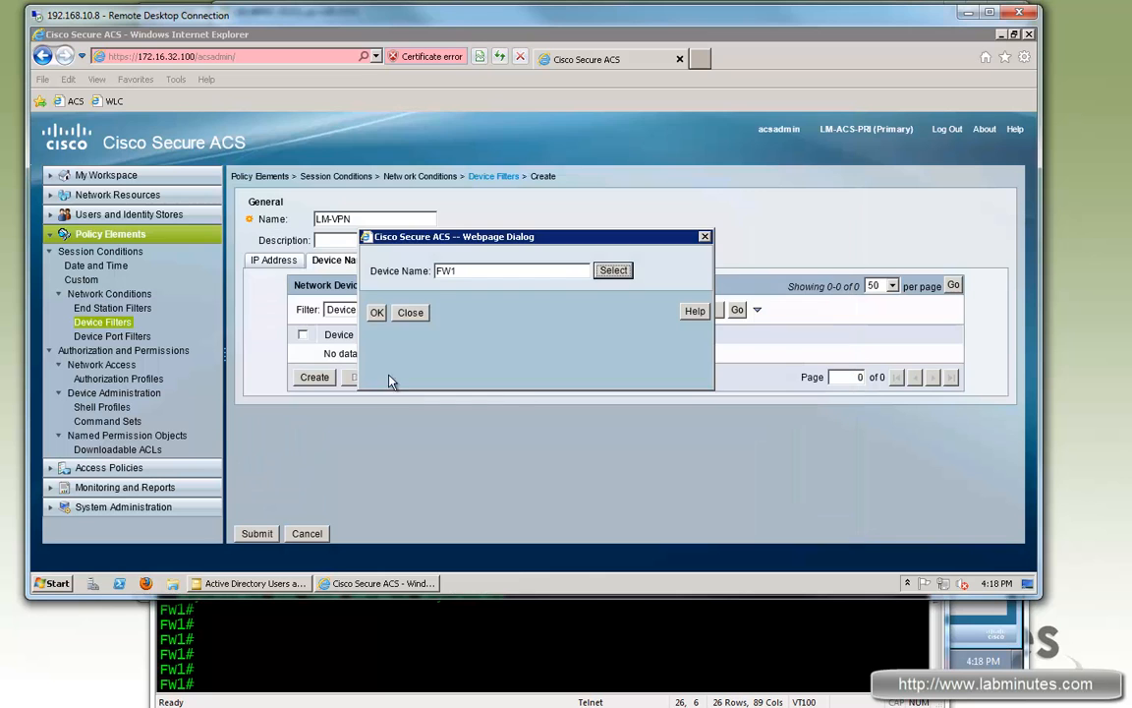
left_click(377, 313)
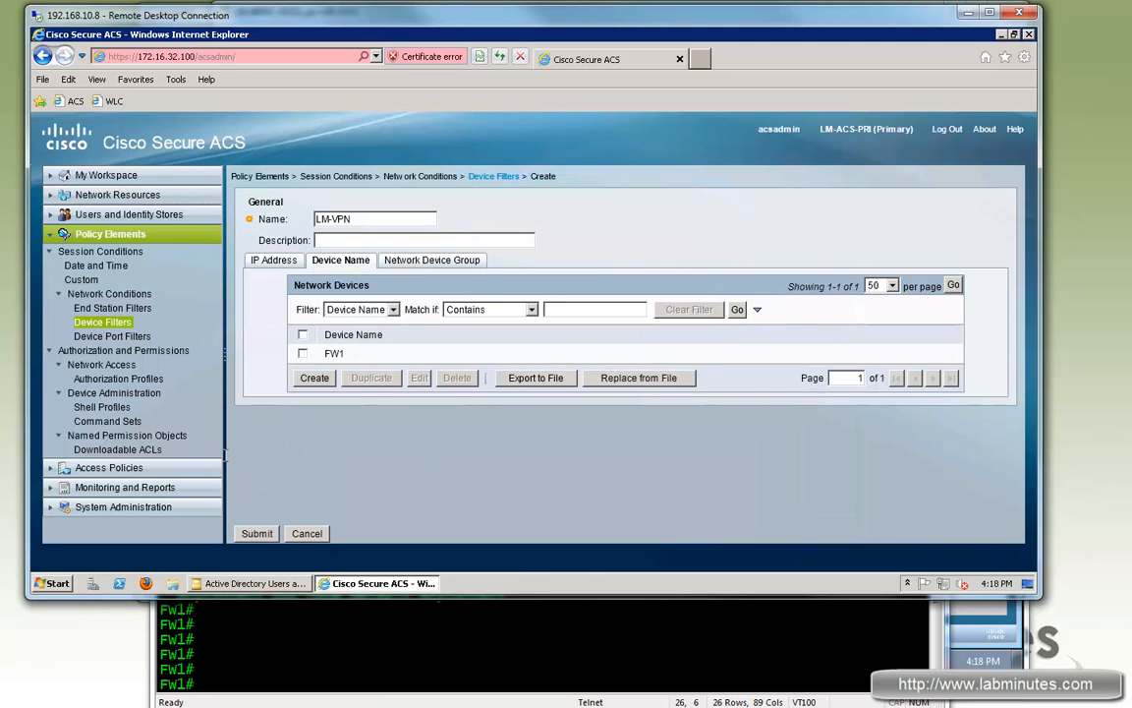
left_click(256, 533)
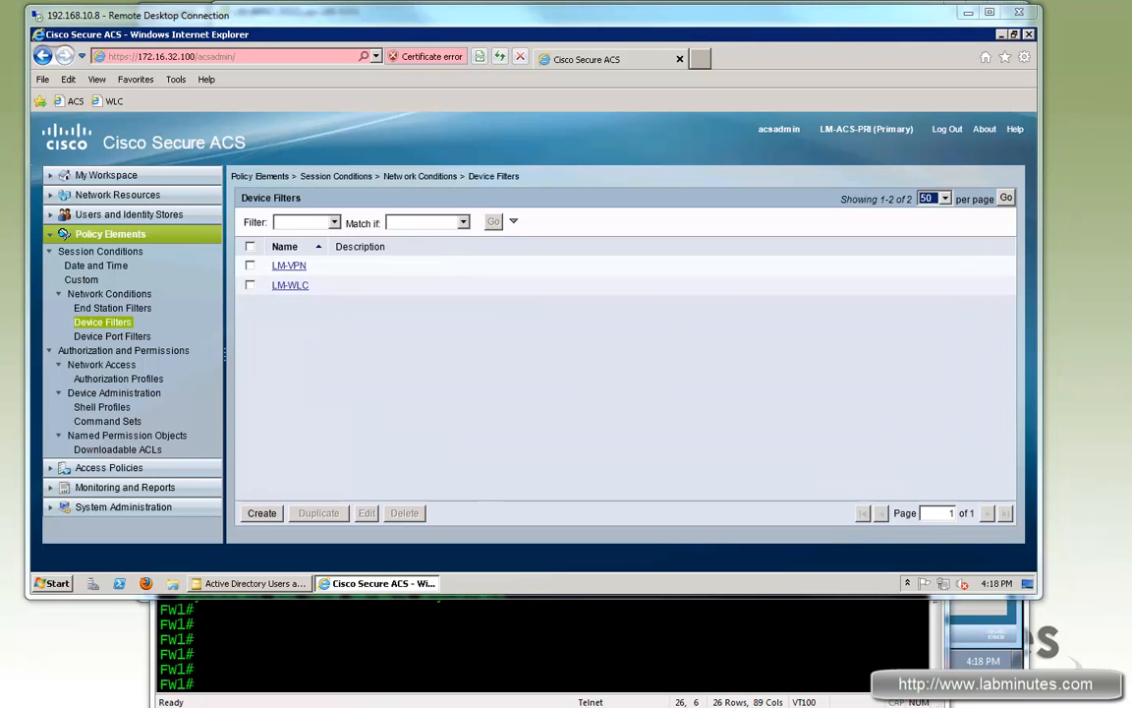
Step: Create downloadable ACL LM-NO-ICMP with 'deny icmp any any' and 'permit ip any any'
left_click(119, 449)
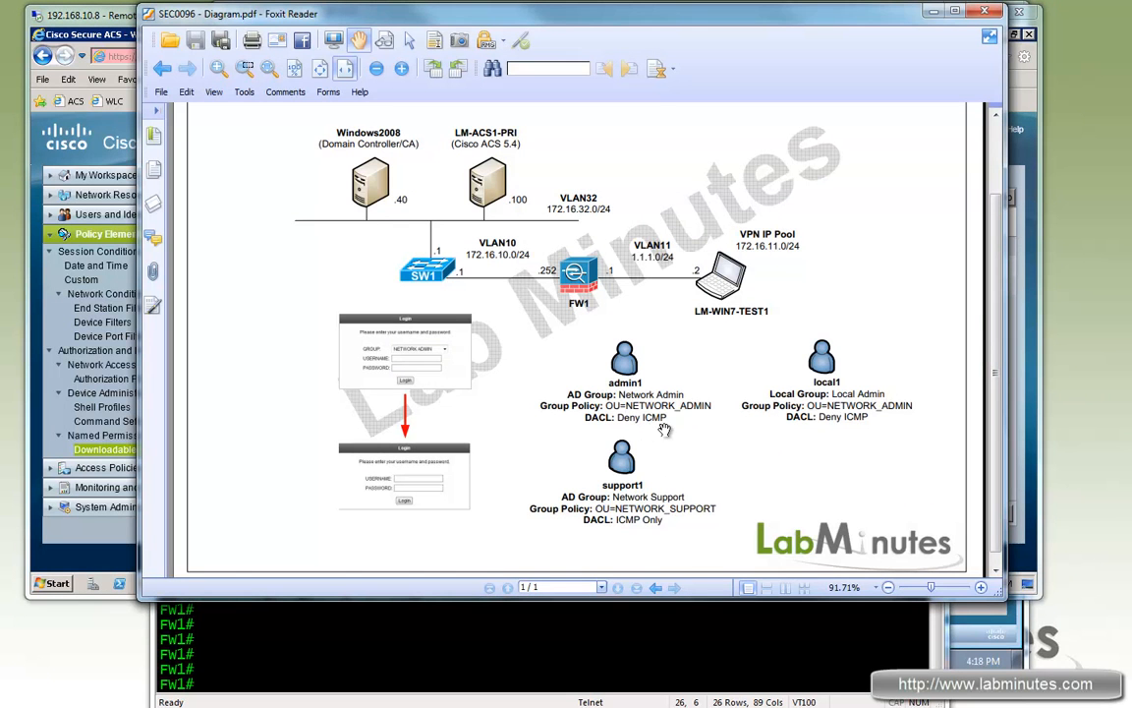
left_click(102, 16)
left_click(260, 513)
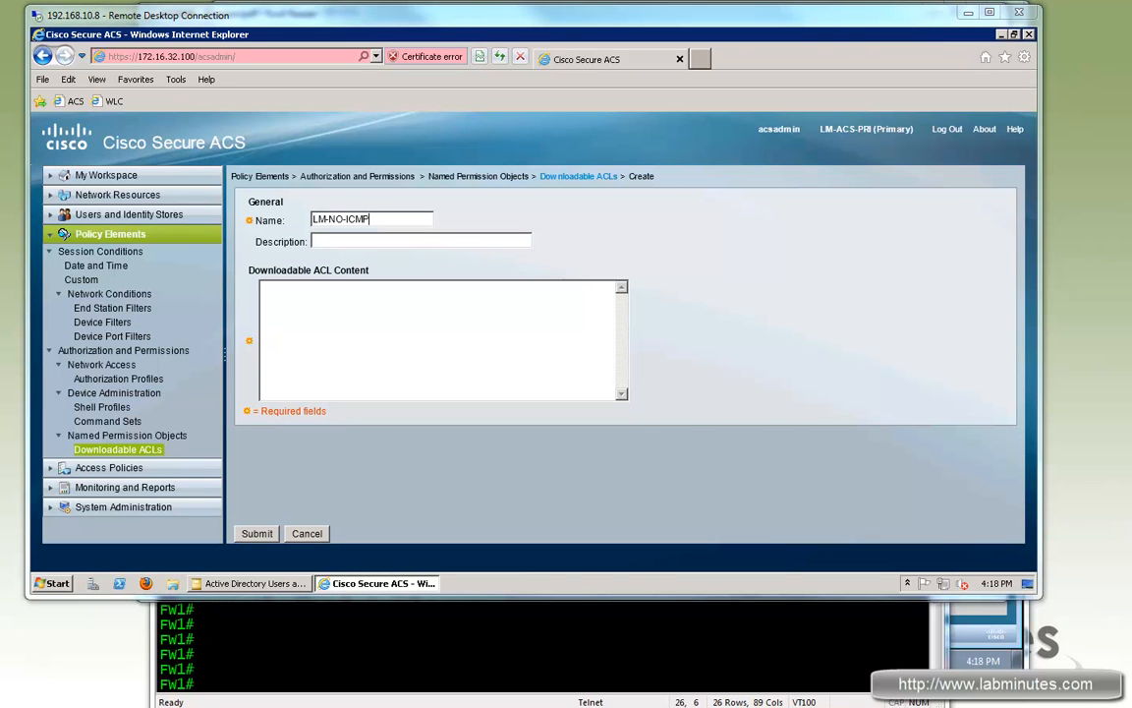
left_click(314, 288)
type("! deny icmp any any permit ip any any ! Name: LM-ICMP-ONLY ! permit icmp any any !")
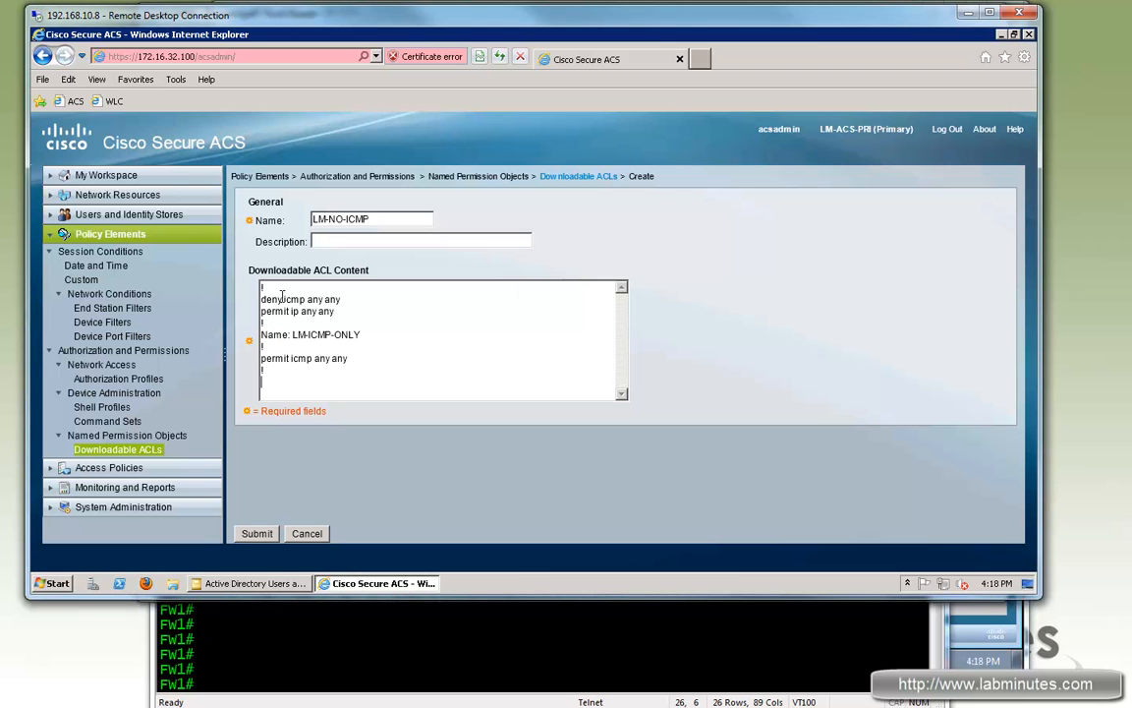
left_click_drag(339, 299, 252, 299)
left_click_drag(354, 378, 249, 334)
key("Delete")
left_click_drag(334, 311, 256, 312)
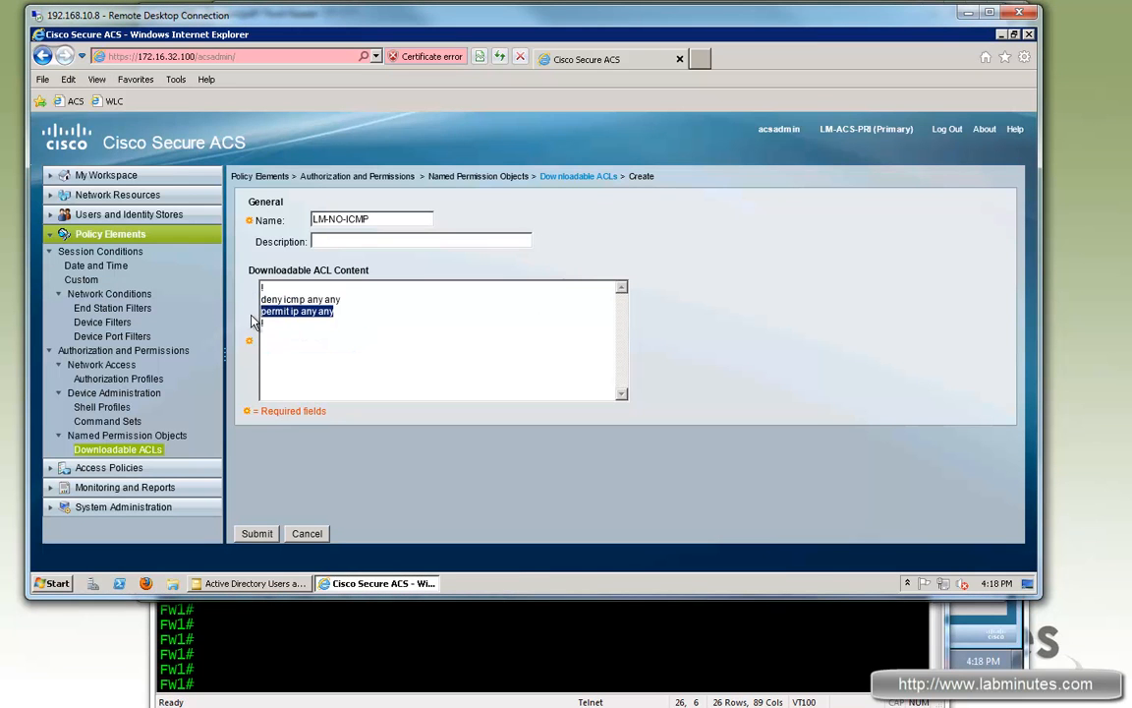
left_click(259, 534)
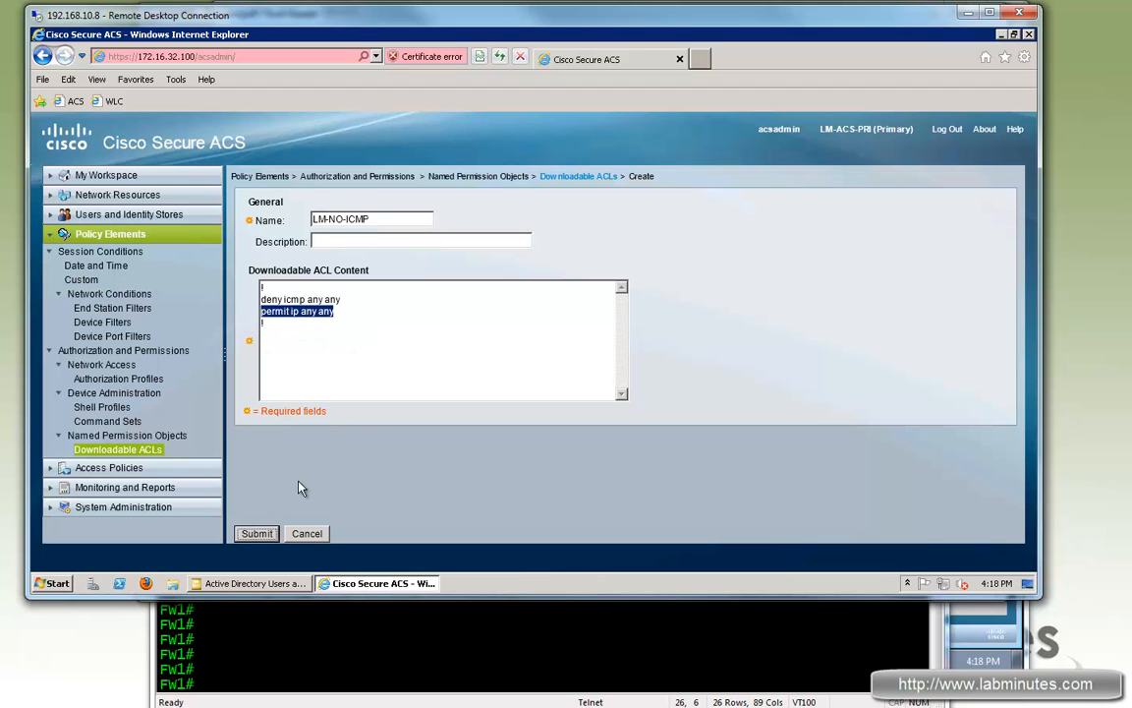
Step: Create downloadable ACL LM-ICMP-ONLY containing only 'permit icmp any any'
left_click(265, 517)
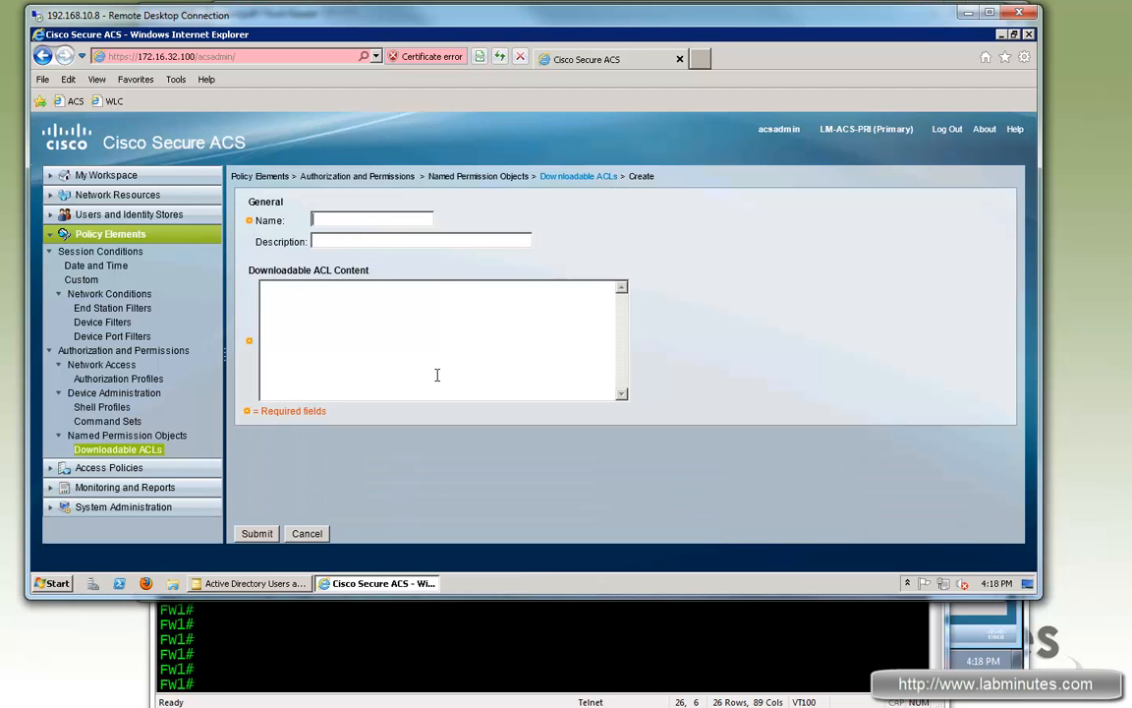
left_click(361, 222)
type("LM-ICMP-ONLY")
left_click(505, 317)
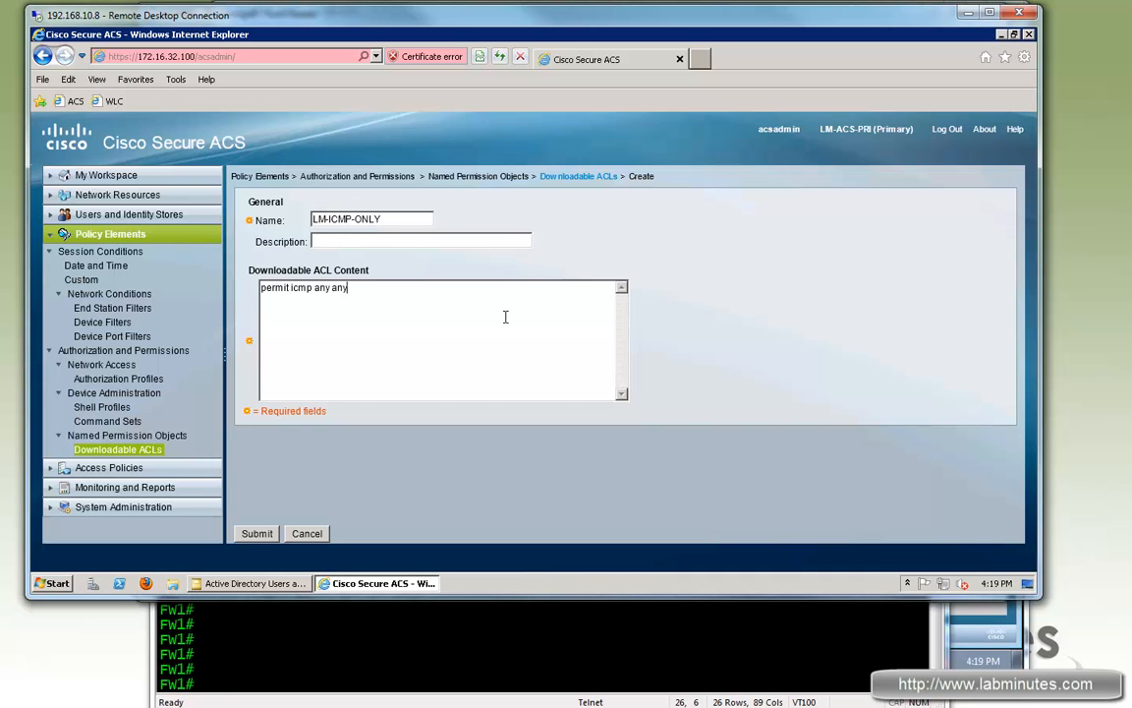
key("ctrl+a")
left_click(268, 540)
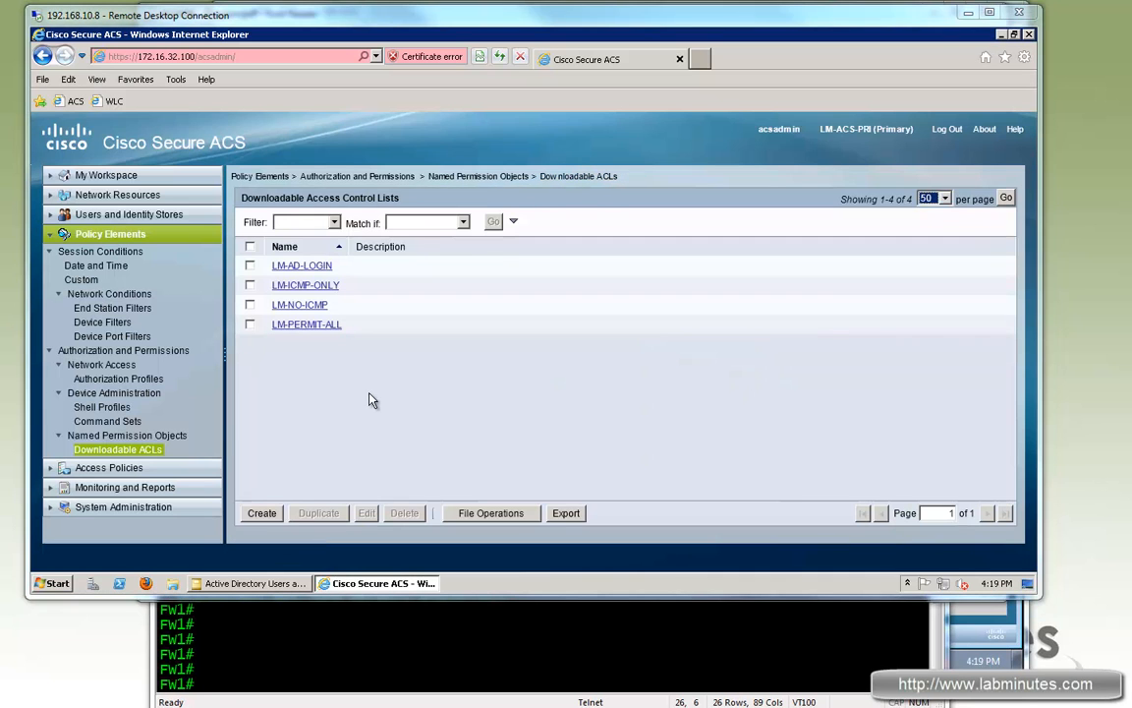
Step: Create authorization profile LM-VPN-NETWORK-ADMIN with static downloadable ACL LM-NO-ICMP
left_click(113, 382)
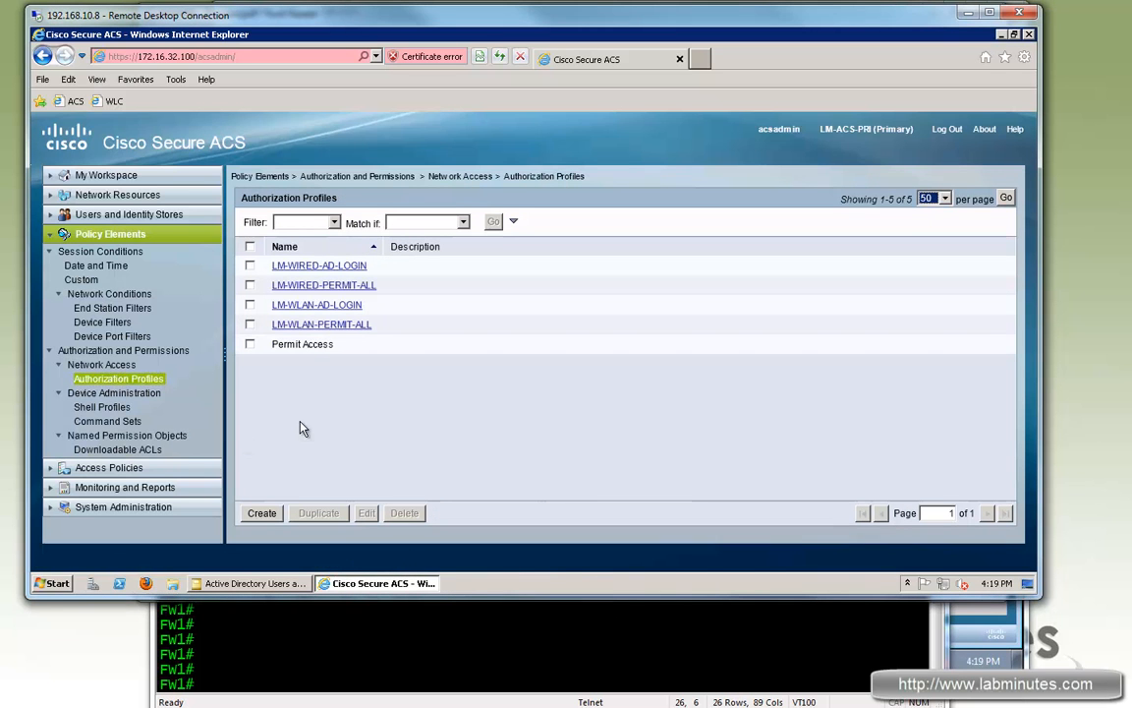
left_click(261, 512)
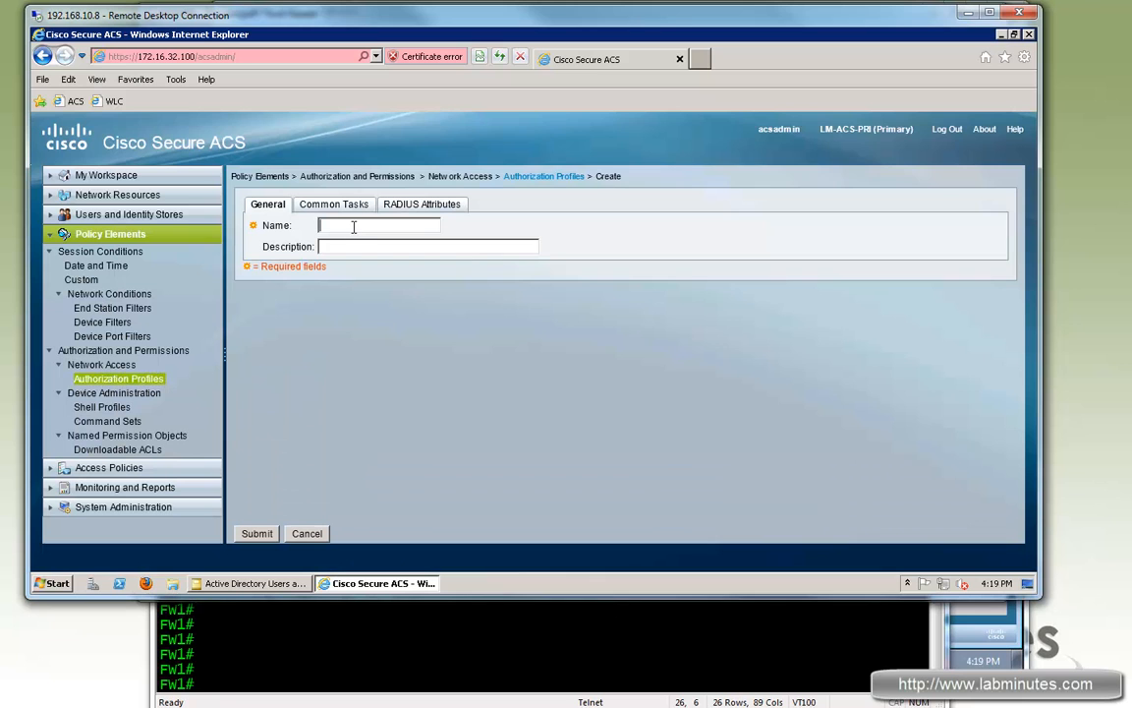
type("LM-VPN-NETWORK-ADMIN")
left_click(380, 237)
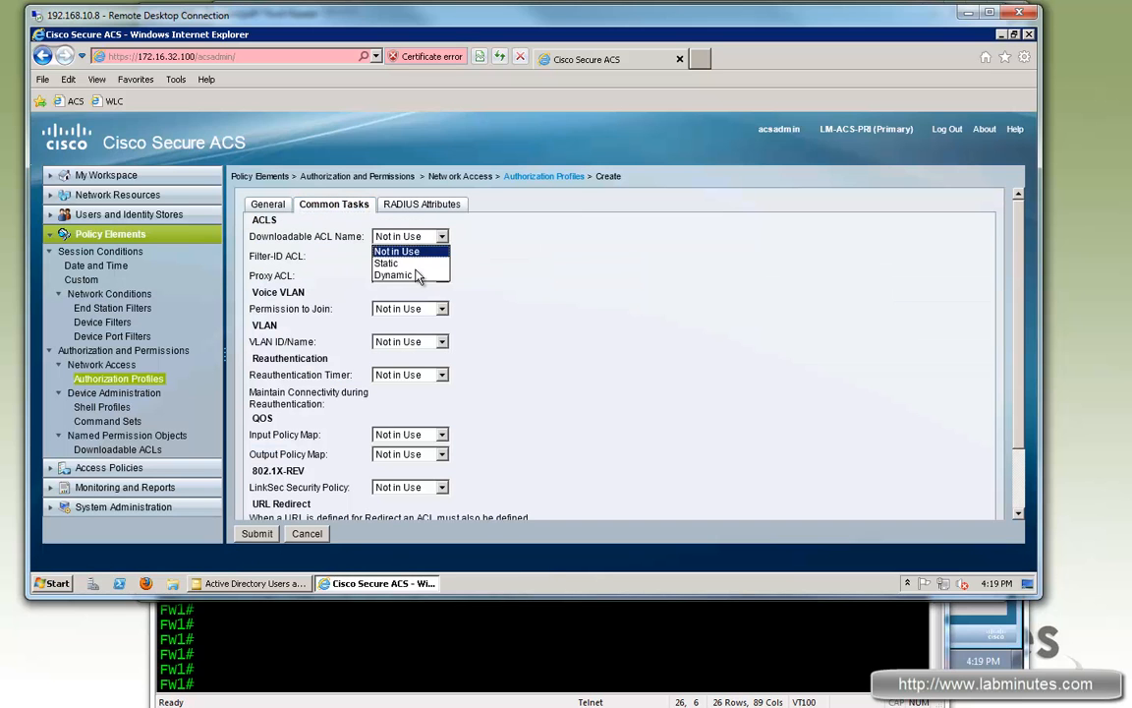
left_click(446, 263)
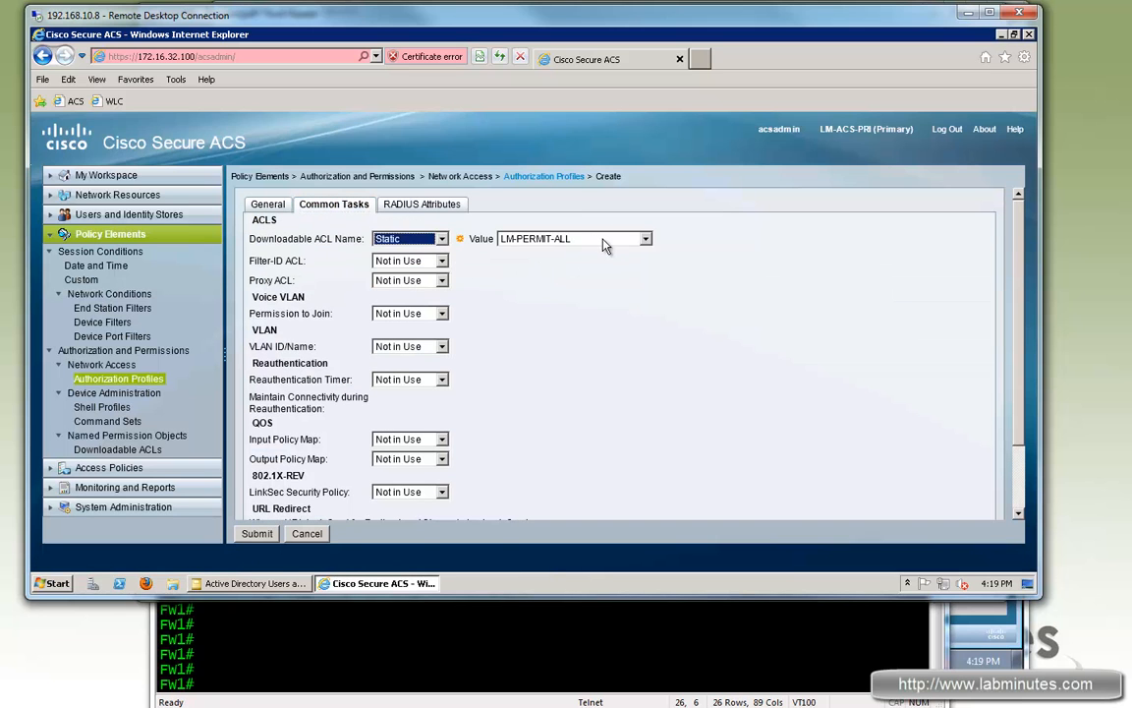
left_click(521, 239)
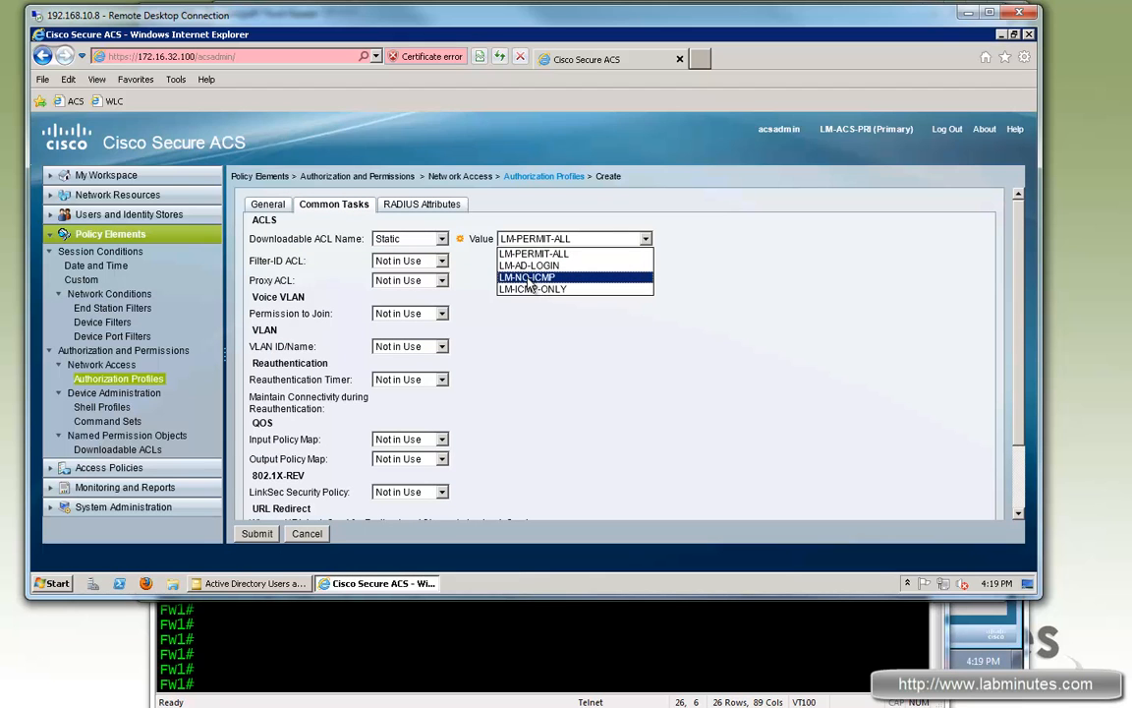
left_click(530, 278)
left_click(655, 412)
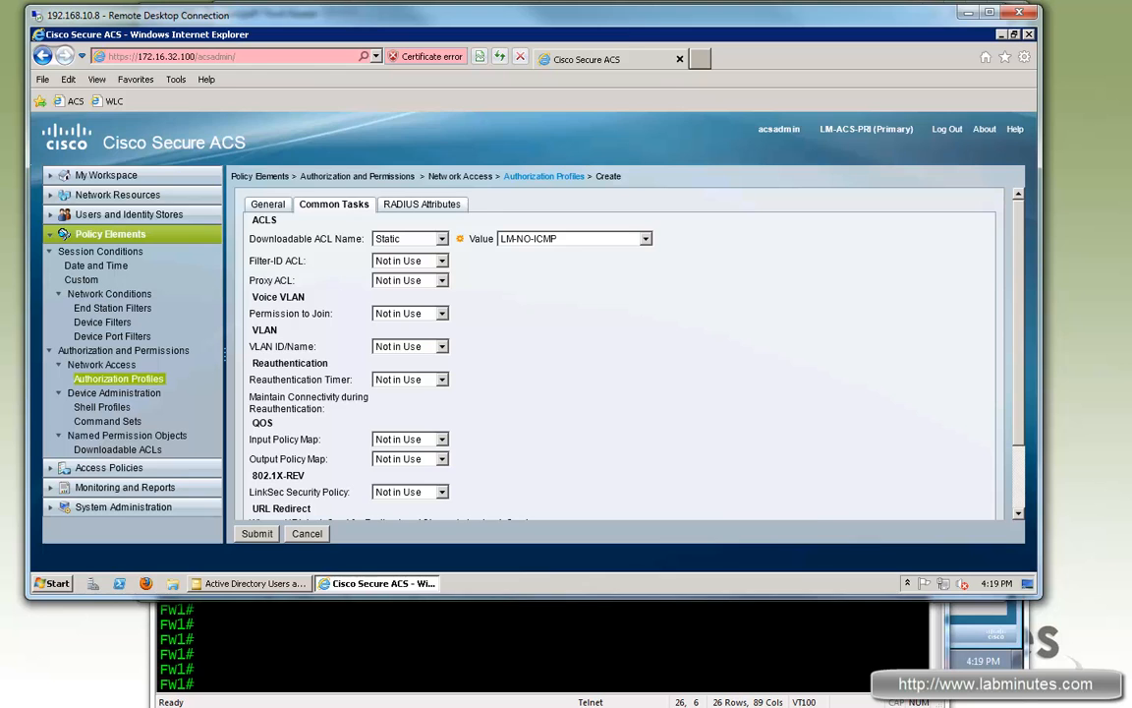
key("alt+Tab")
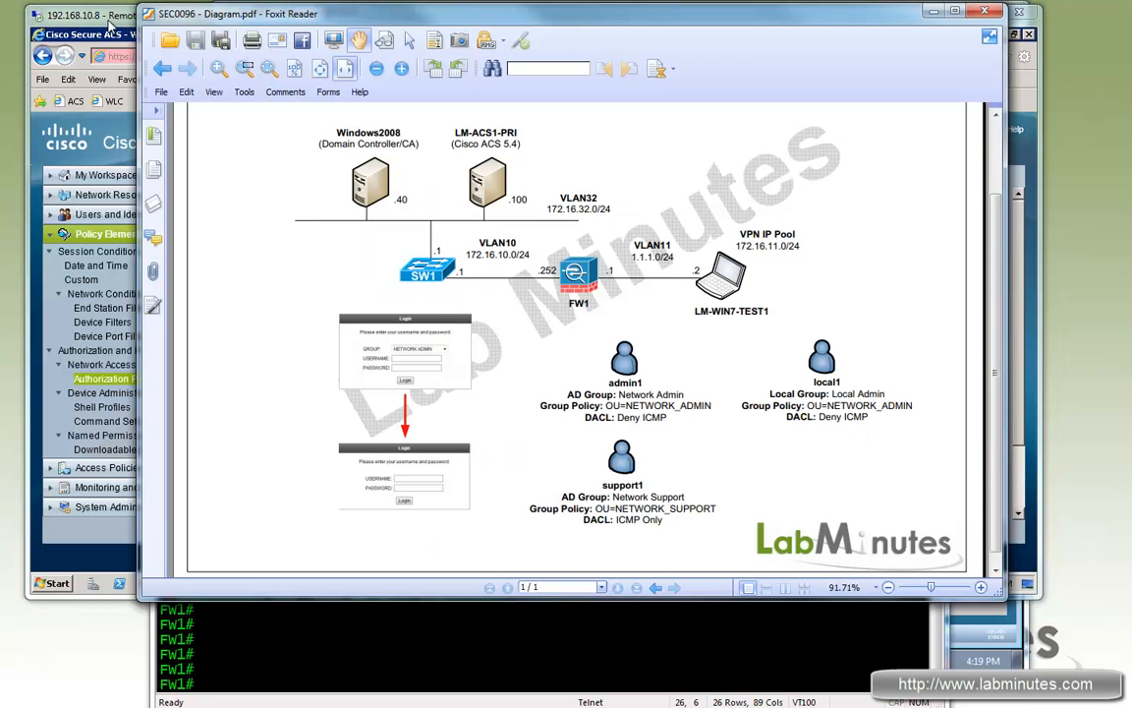
key("alt+Tab")
Step: Add the RADIUS Class attribute to the profile, starting its value with OU=NETWORK_ADM
left_click(421, 203)
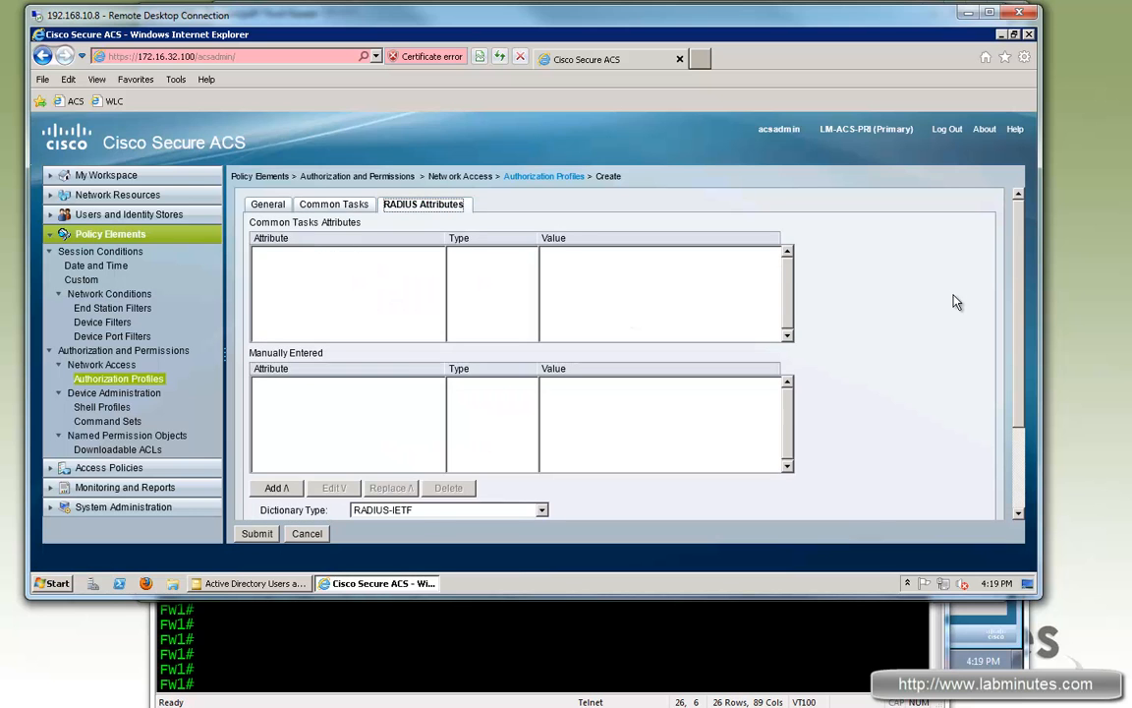
scroll(339, 386, "down", 3)
left_click(530, 414)
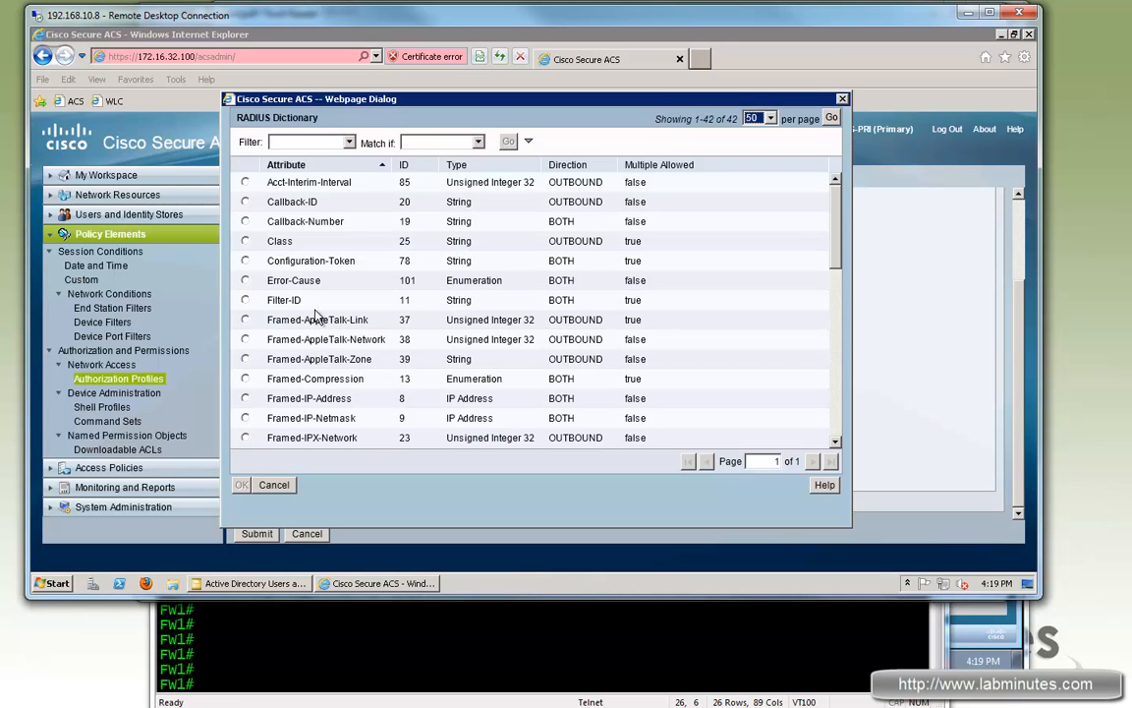
left_click(244, 241)
left_click(241, 484)
left_click(393, 476)
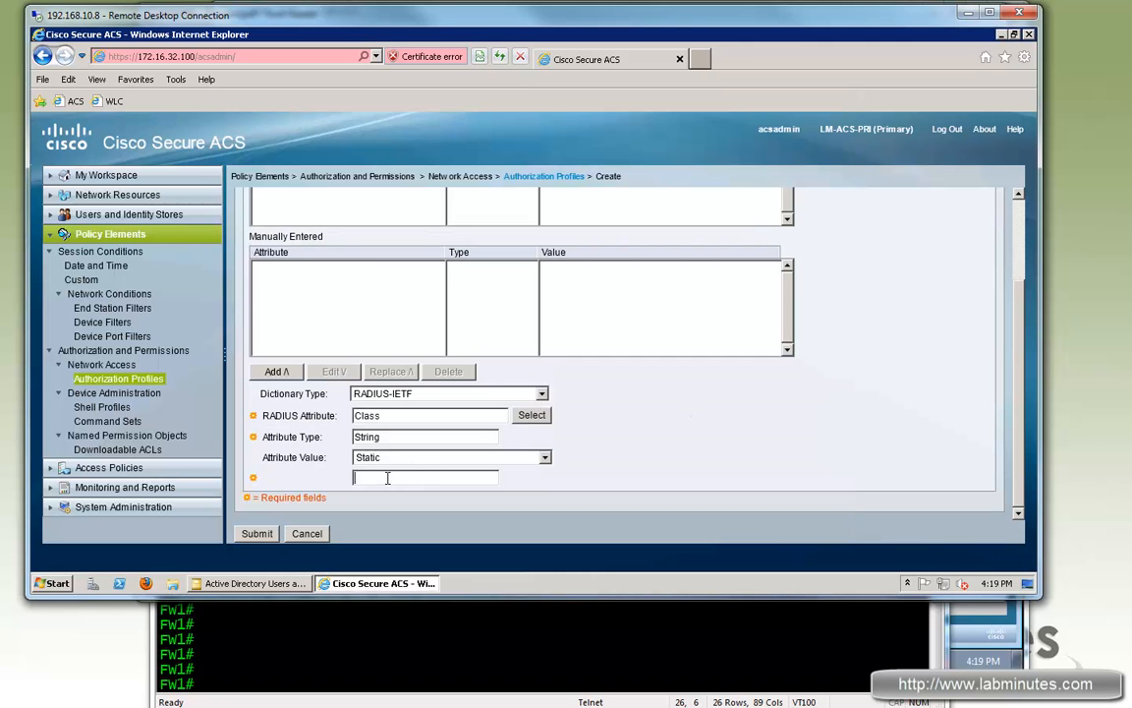
type("OU=NETWORK_ADMIN")
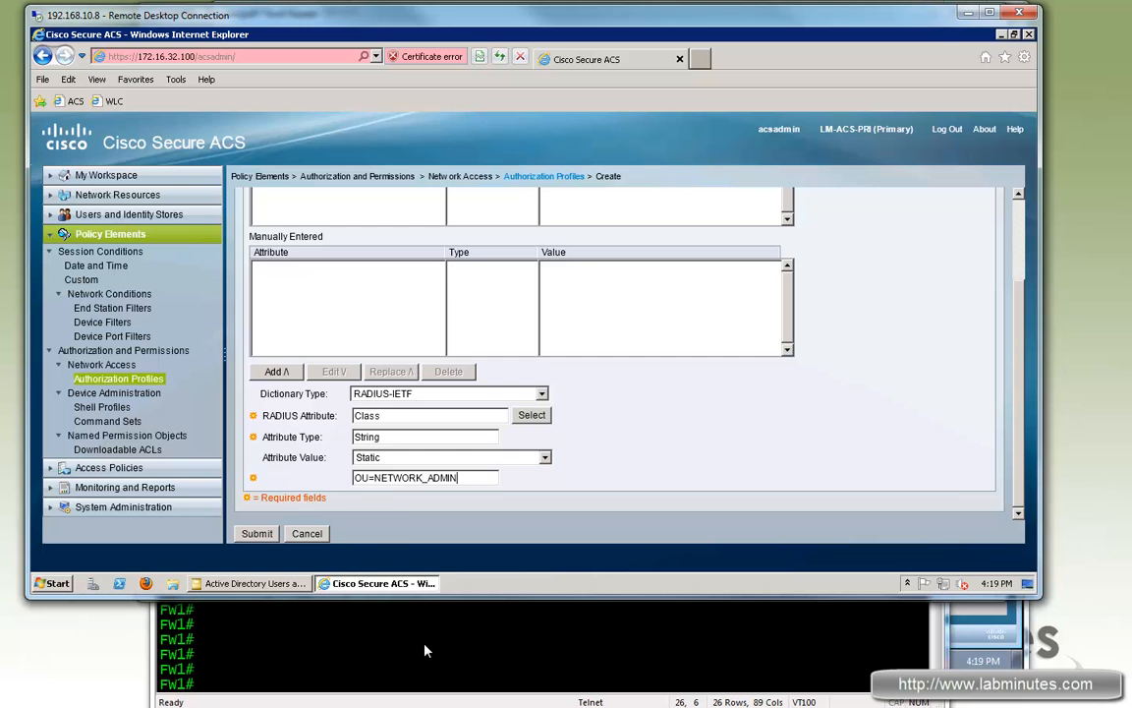
Step: Complete the Class value as OU=NETWORK_ADMIN, copying the name from FW1's group policies, and submit
left_click(425, 650)
type("sh run group-p")
key("Return")
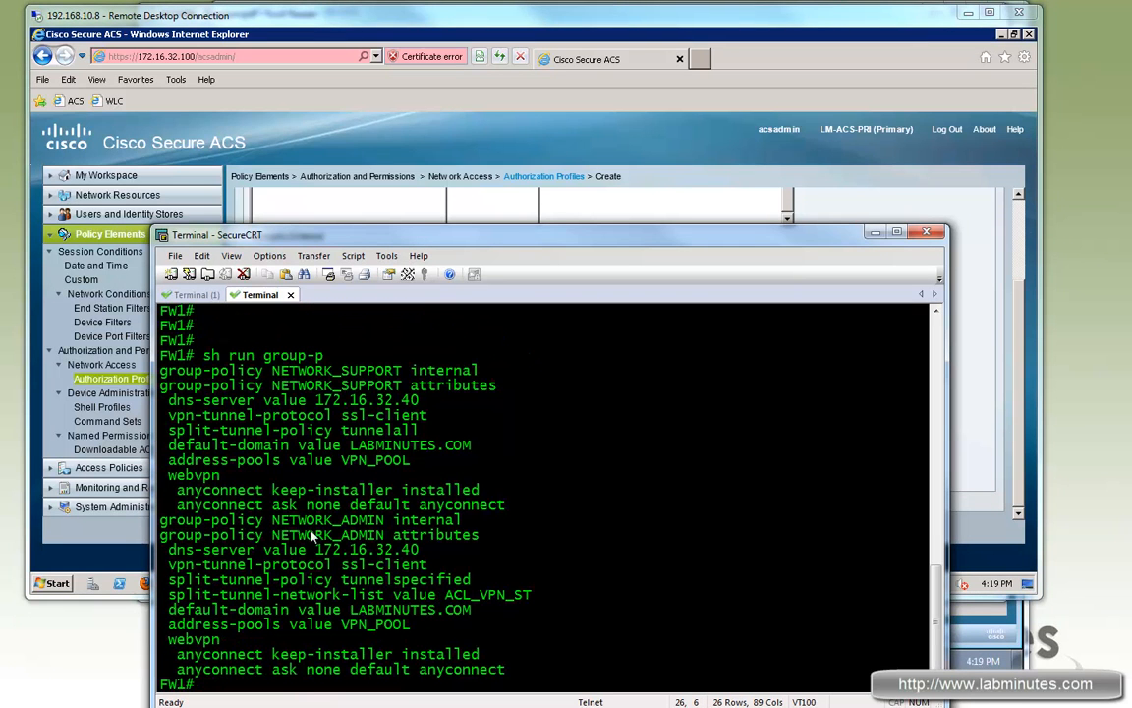
double_click(328, 534)
right_click(333, 531)
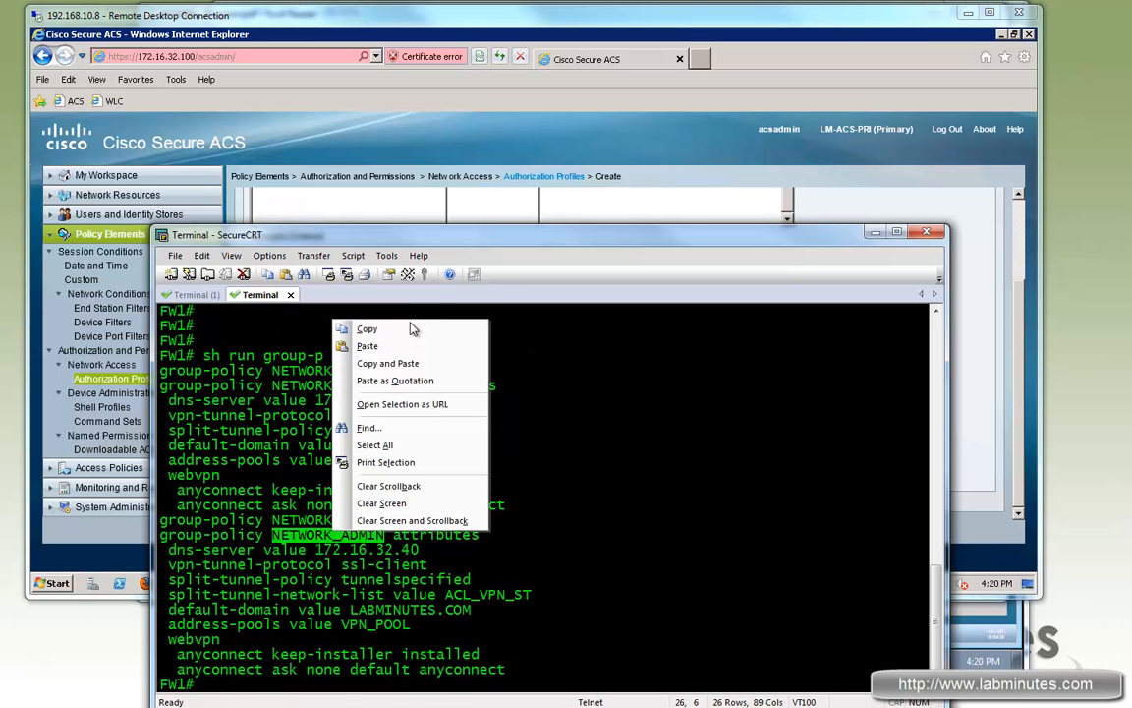
left_click(367, 328)
left_click(439, 477)
key("ctrl+v")
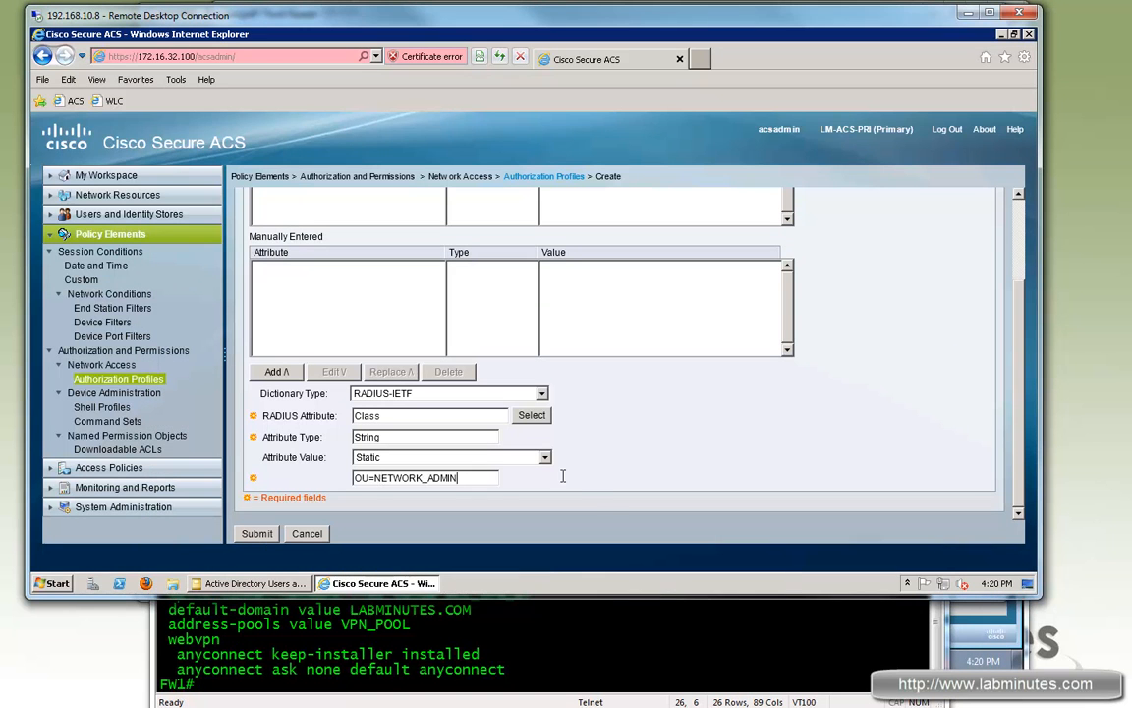
left_click(278, 374)
left_click(257, 532)
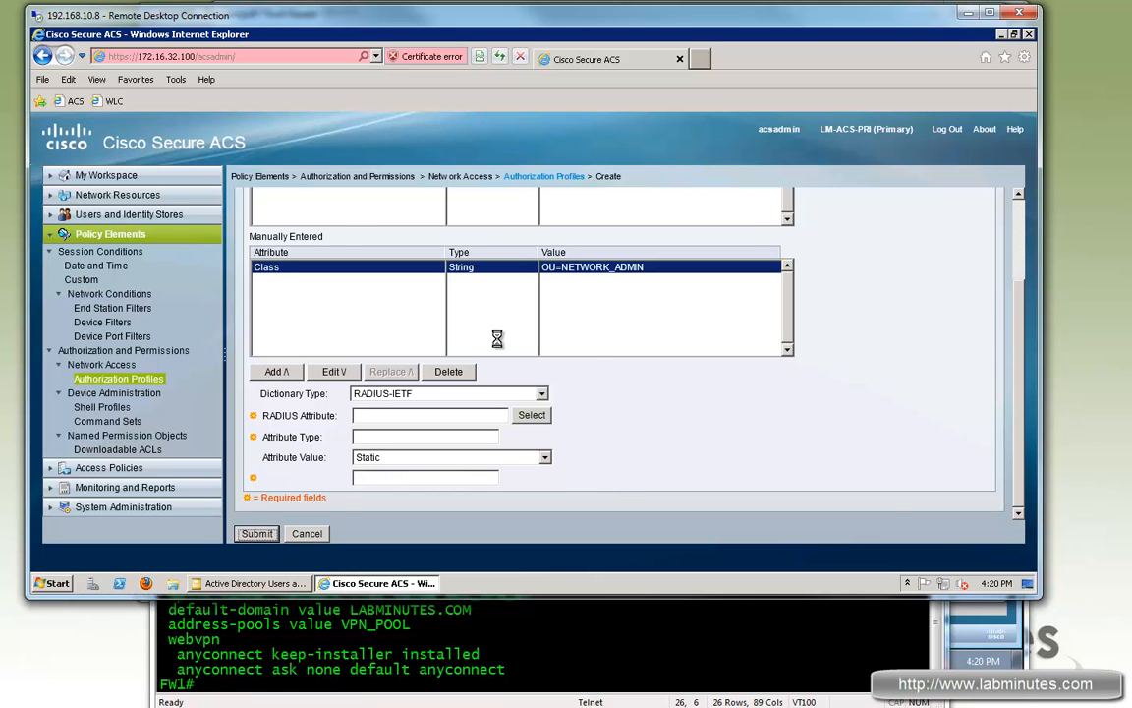
left_click(258, 512)
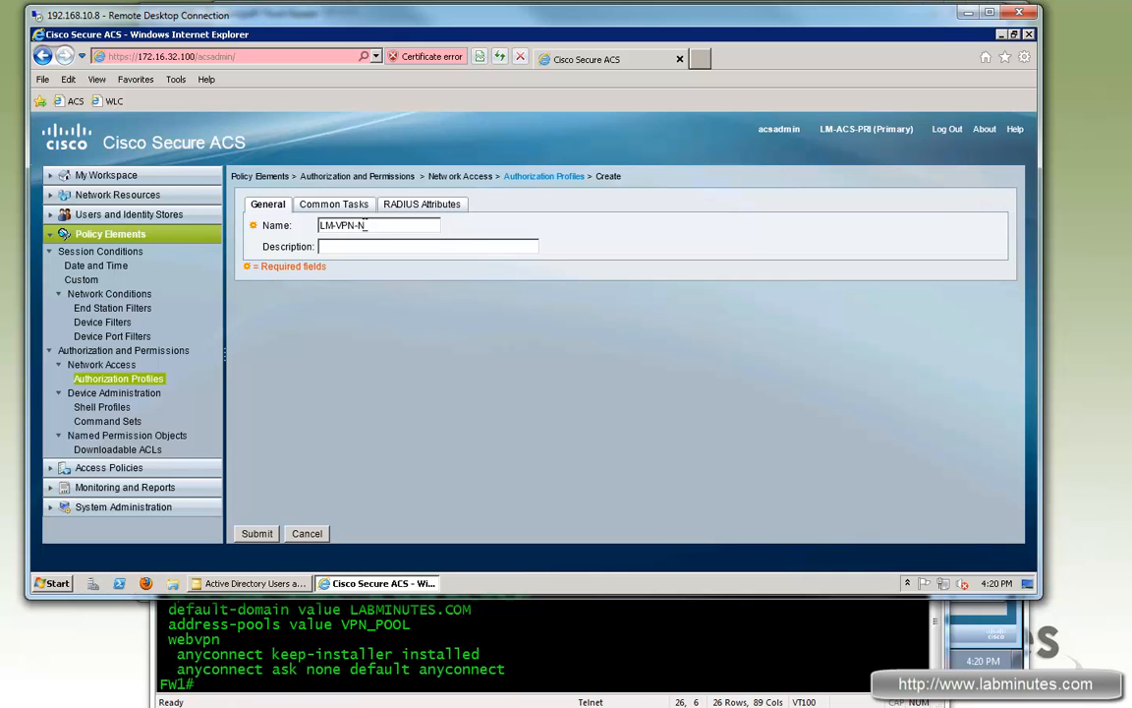
Step: Name the profile LM-VPN-NETWORK-SUPPORT and assign the static downloadable ACL LM-ICMP-ONLY
type("PPORT")
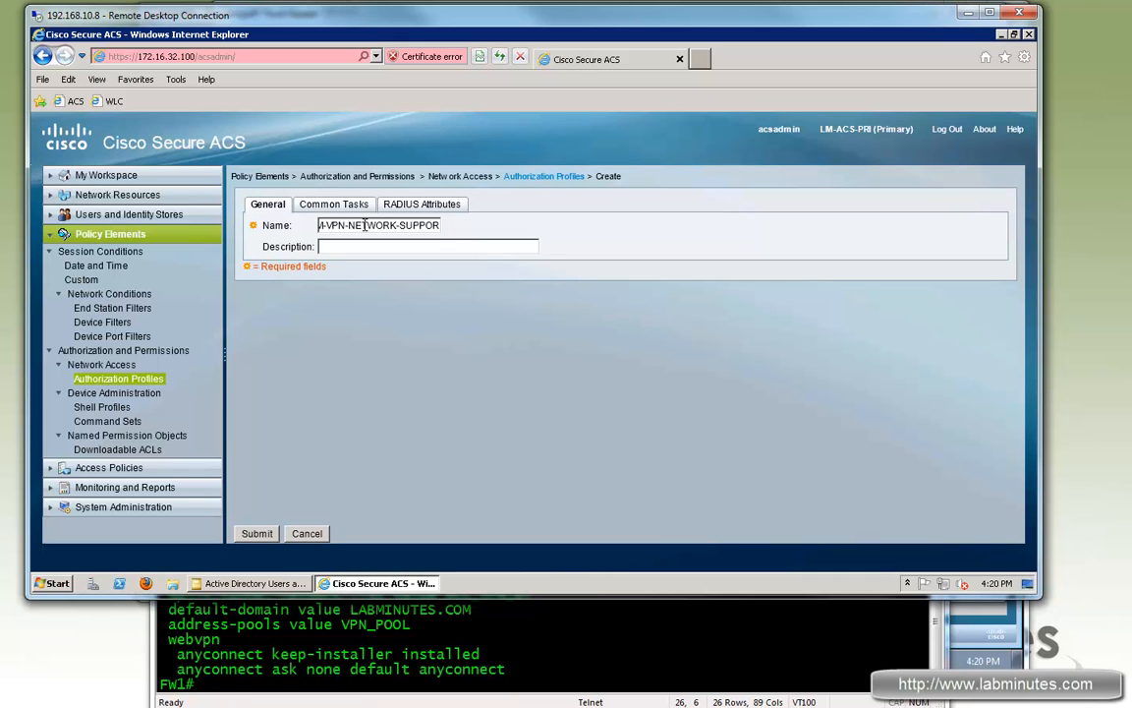
left_click(330, 204)
left_click(409, 237)
left_click(386, 262)
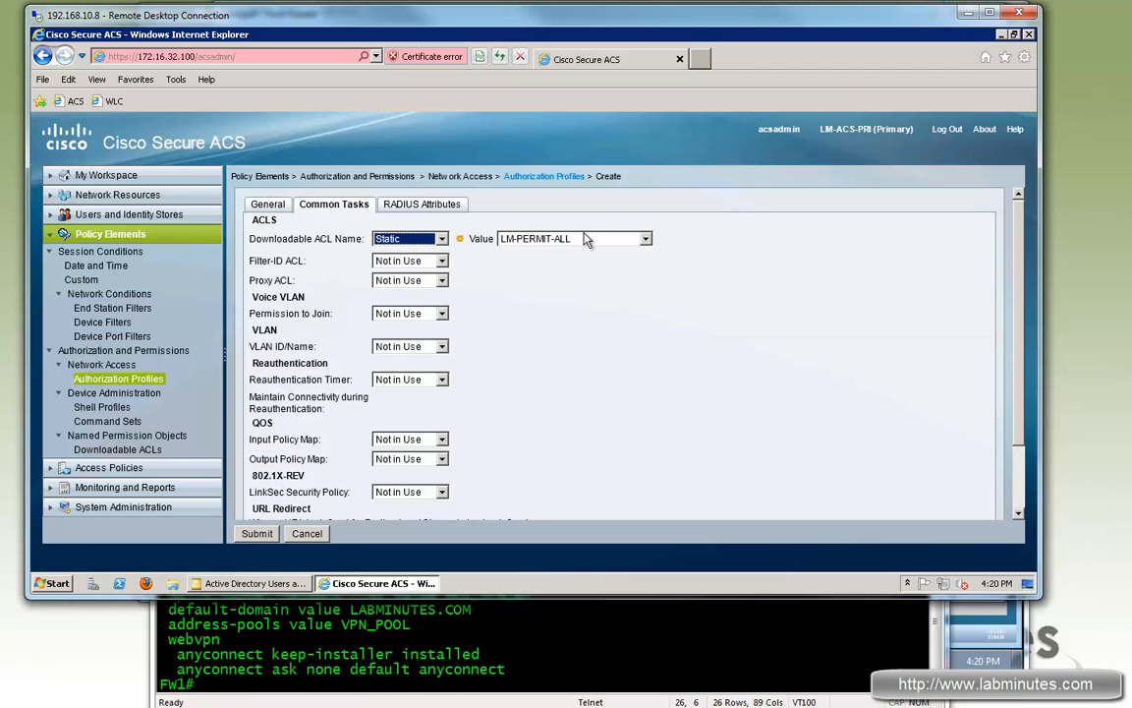
left_click(571, 239)
left_click(551, 290)
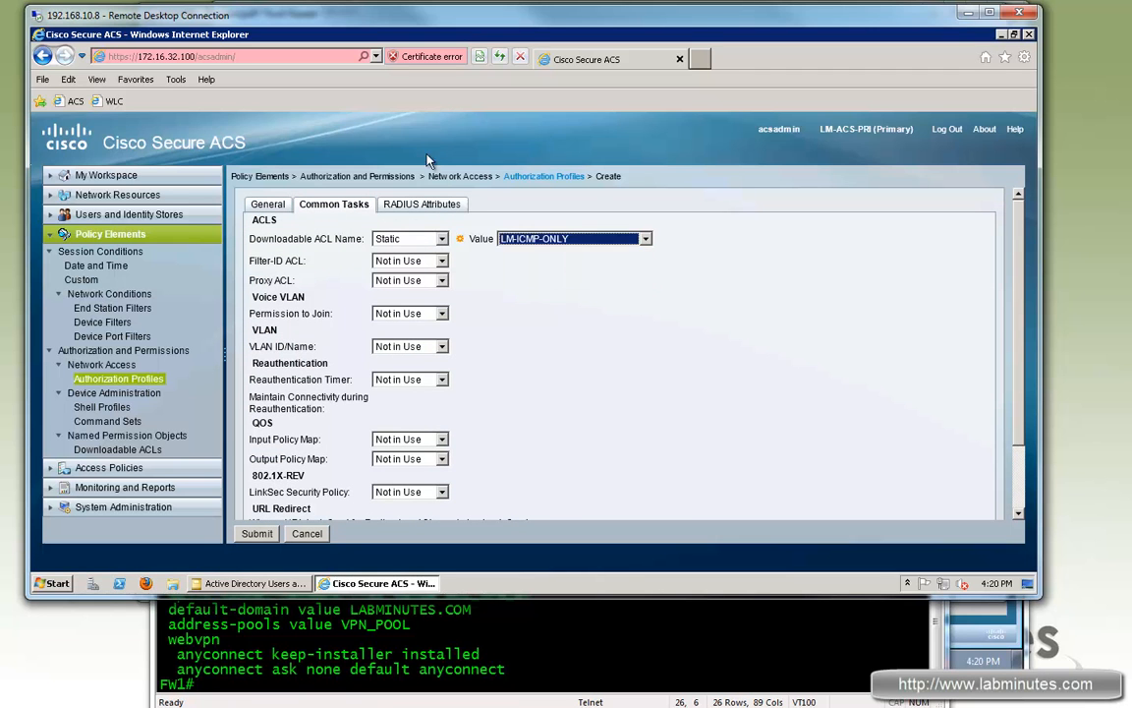
Step: Add a RADIUS Class attribute to the profile and begin its value with OU=
left_click(422, 203)
scroll(849, 433, "down", 3)
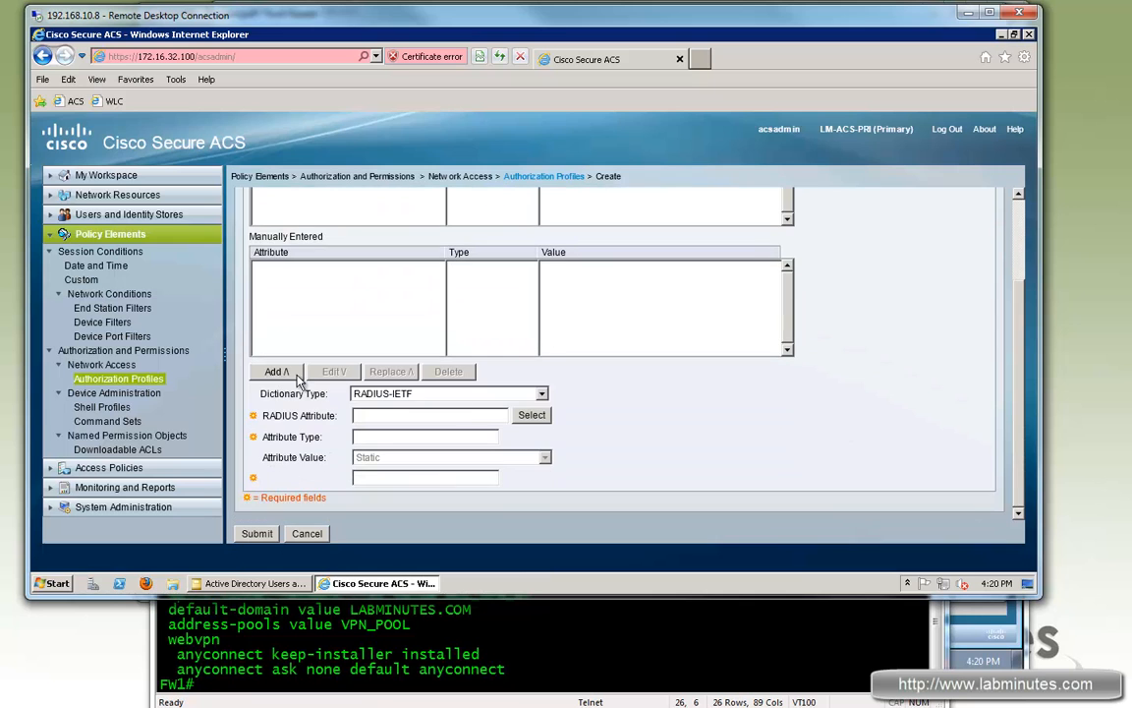
left_click(521, 418)
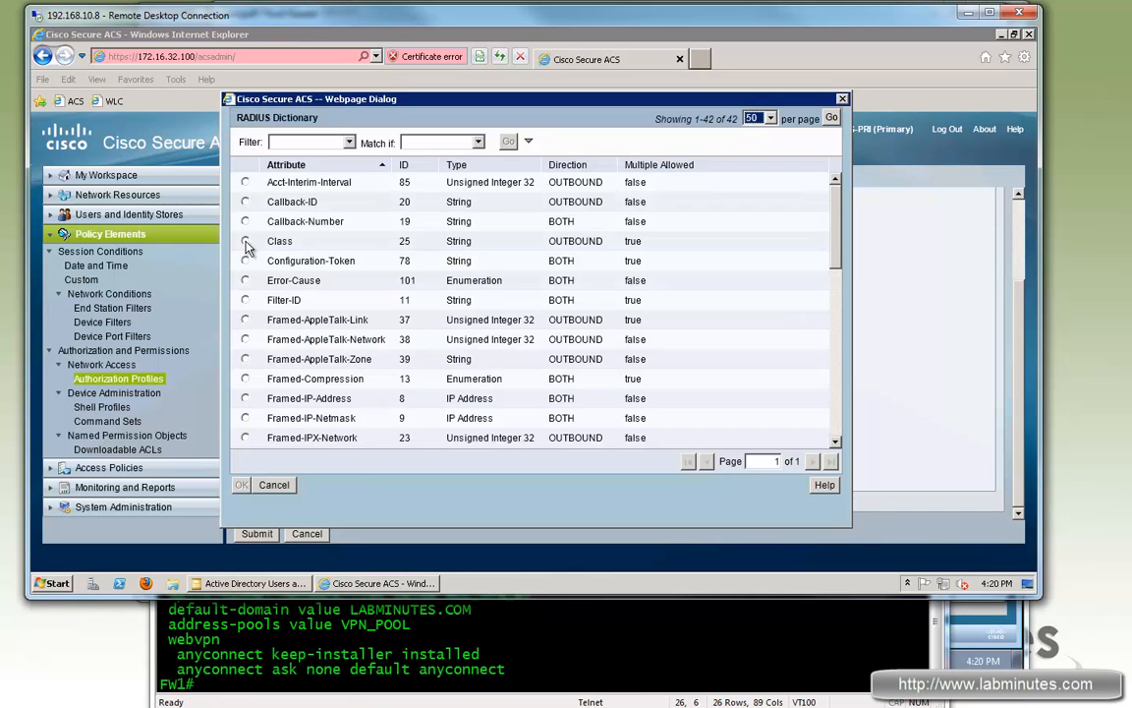
double_click(212, 385)
left_click(400, 476)
type("OU=")
Step: Copy NETWORK_SUPPORT from the firewall session to complete Class OU=NETWORK_SUPPORT, then save the profile
left_click(317, 614)
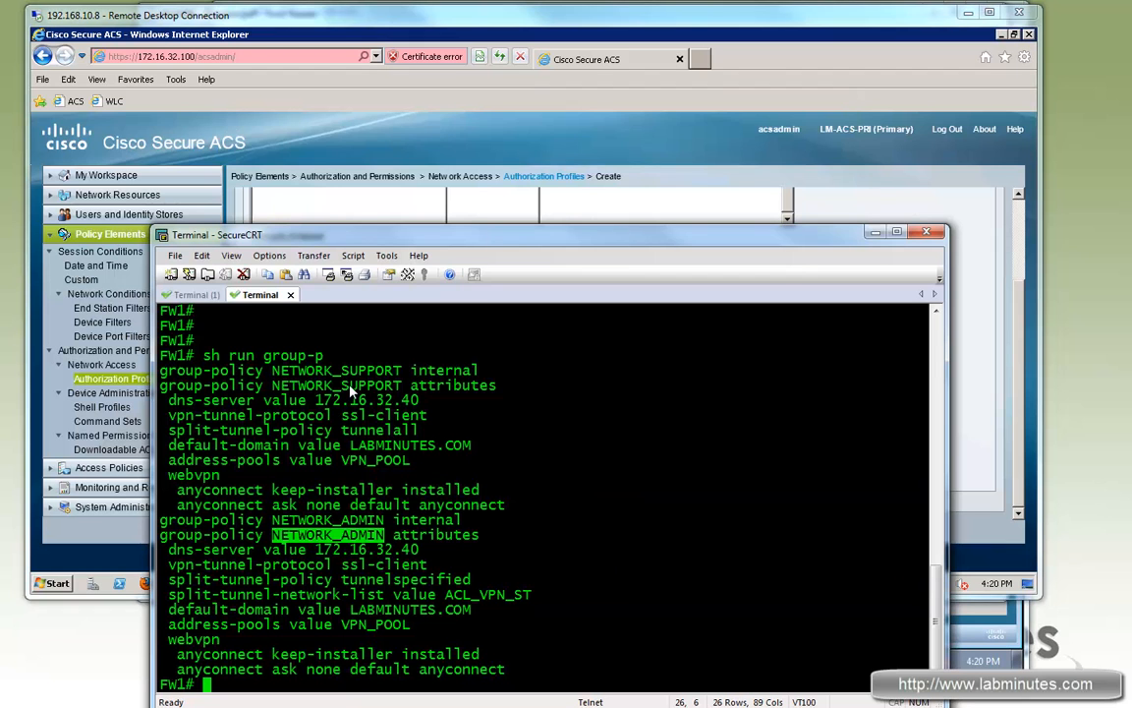
double_click(349, 386)
right_click(315, 348)
left_click(438, 360)
key("alt+Tab")
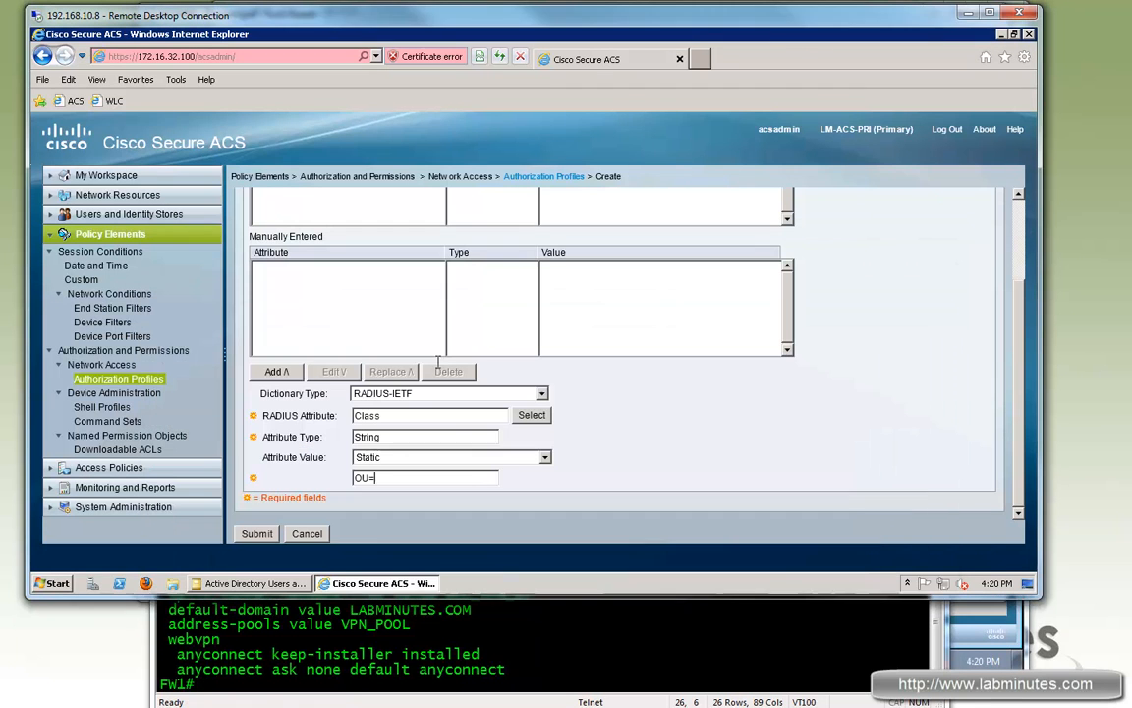
key("ctrl+v")
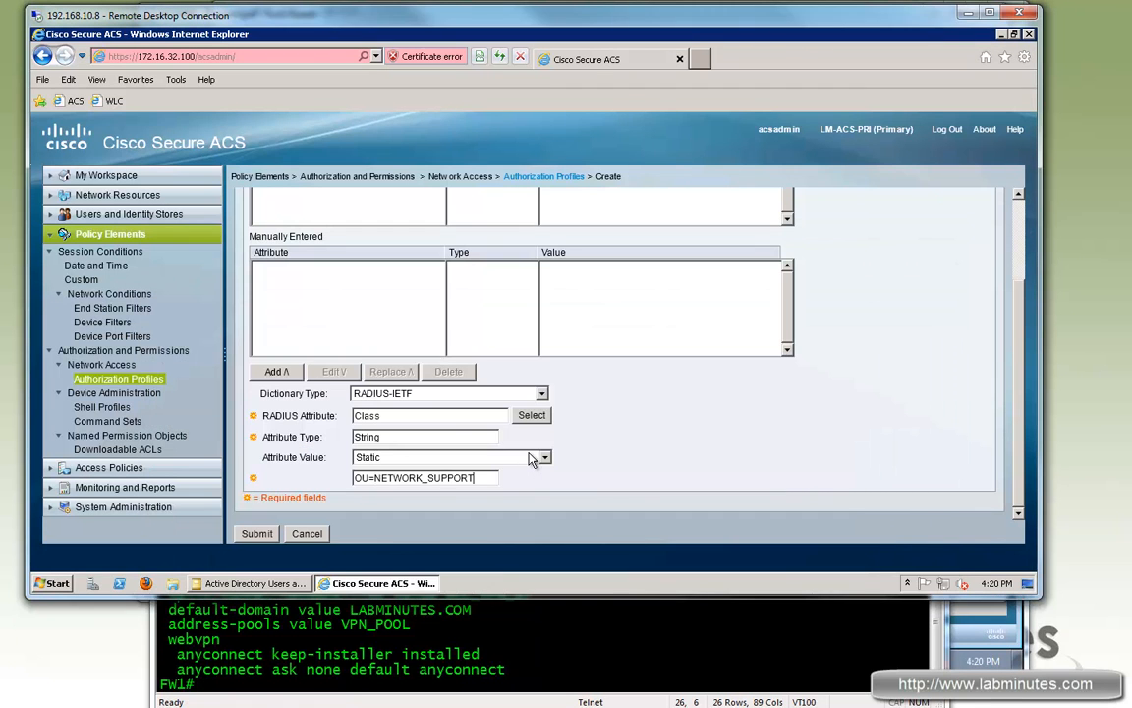
left_click(277, 372)
left_click(256, 534)
Step: Create a user-selected network access service named LM-VPN
left_click(109, 468)
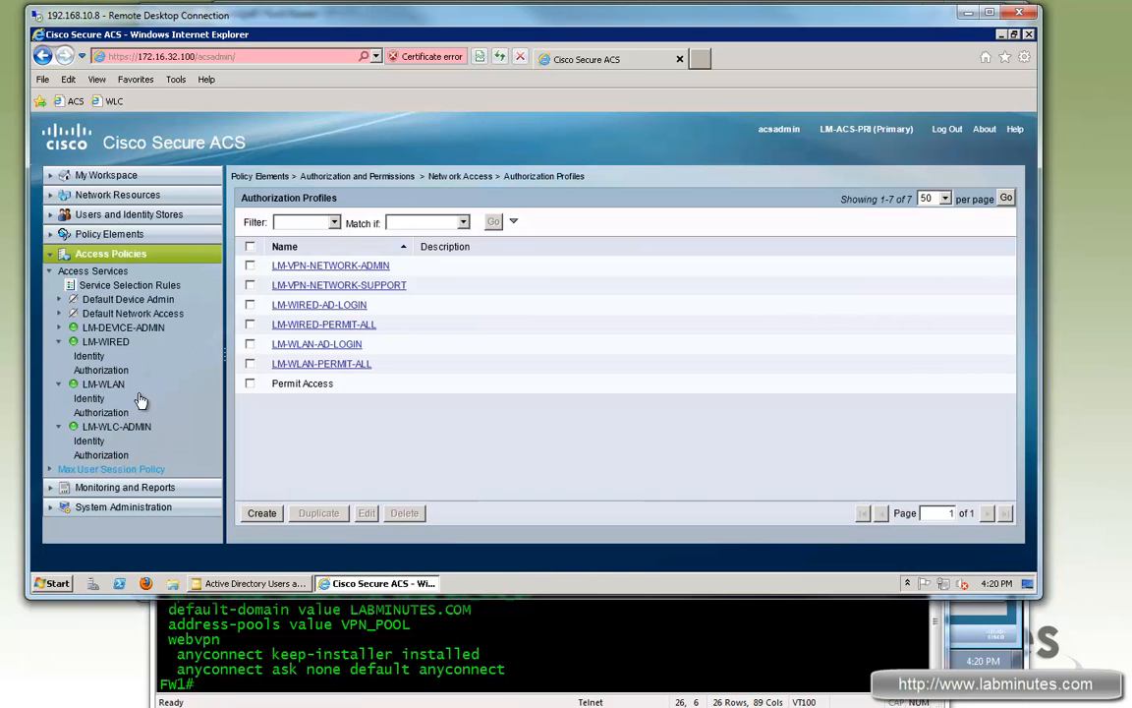
left_click(93, 270)
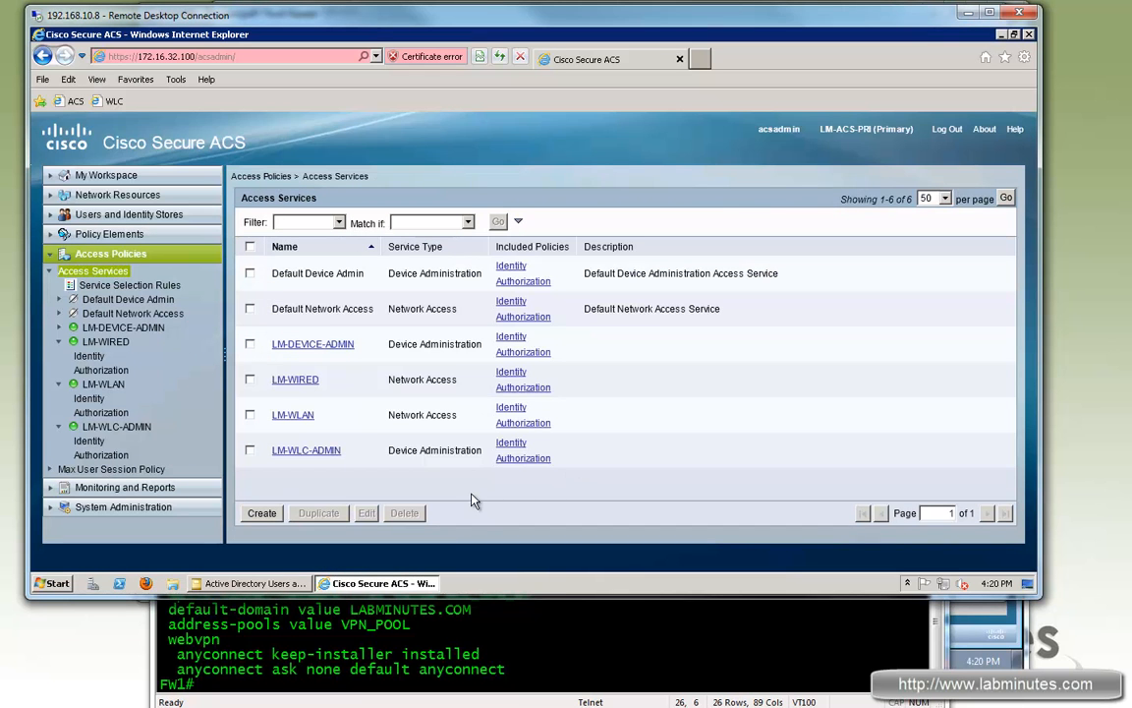
left_click(260, 512)
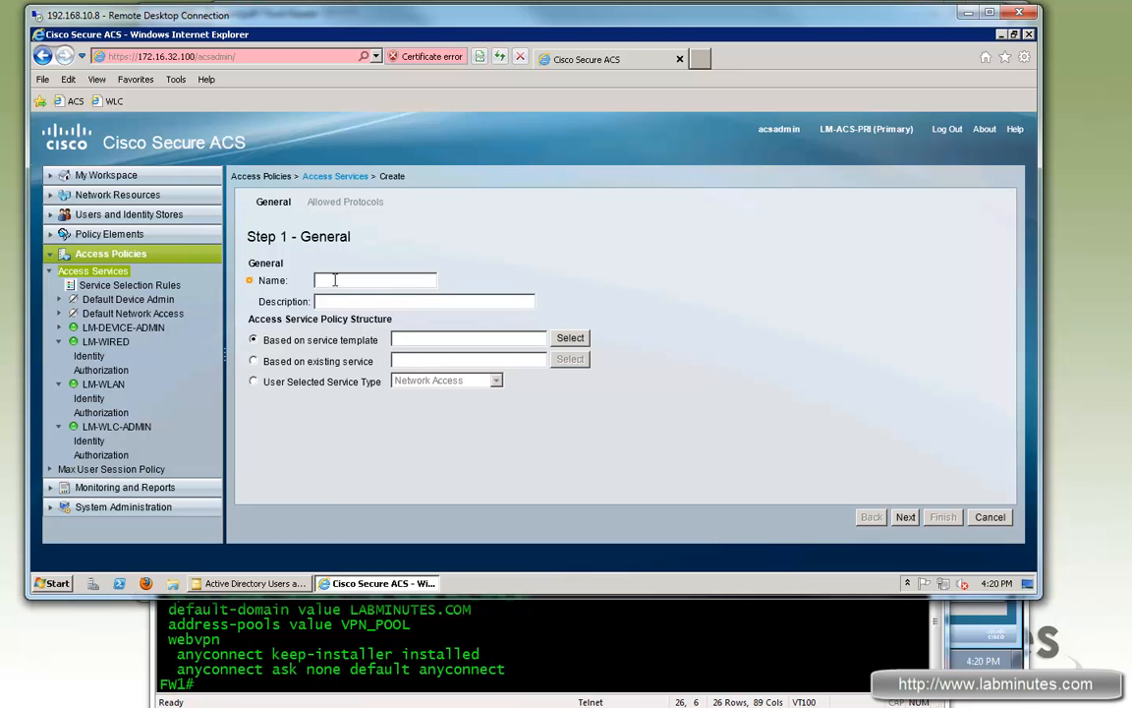
type("LM-VPN")
left_click(254, 382)
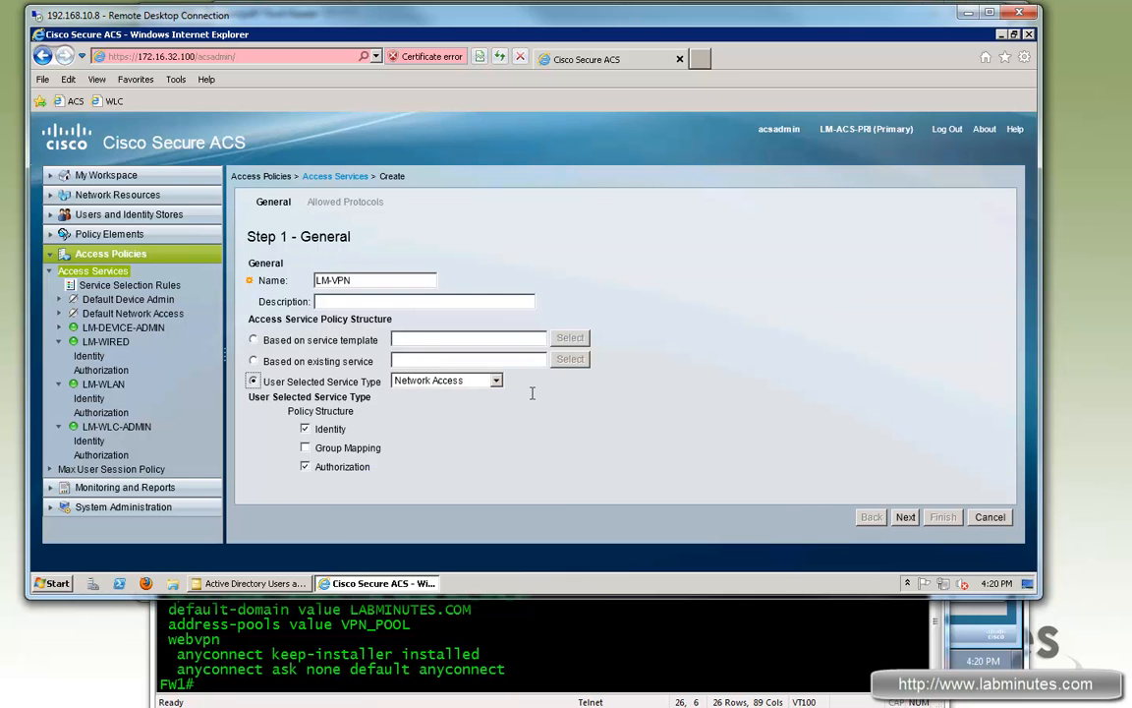
left_click(905, 517)
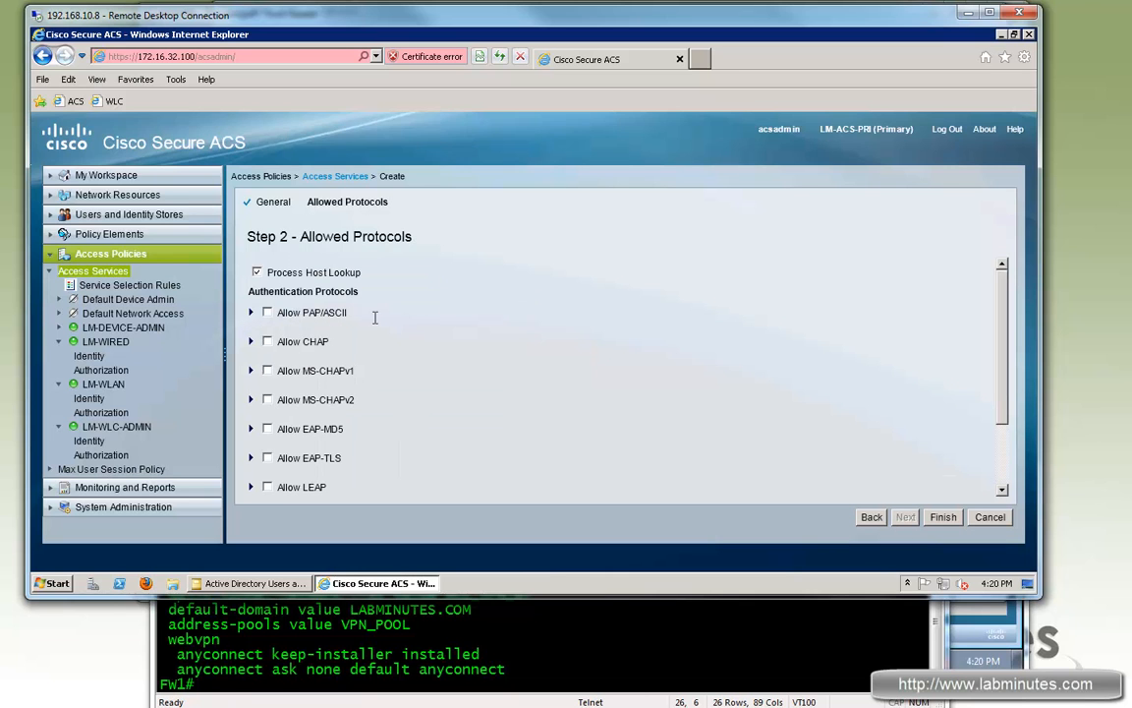
Step: Allow PAP/ASCII for LM-VPN, finish the service, and start a new service selection rule
left_click(267, 312)
scroll(1005, 335, "down", 2)
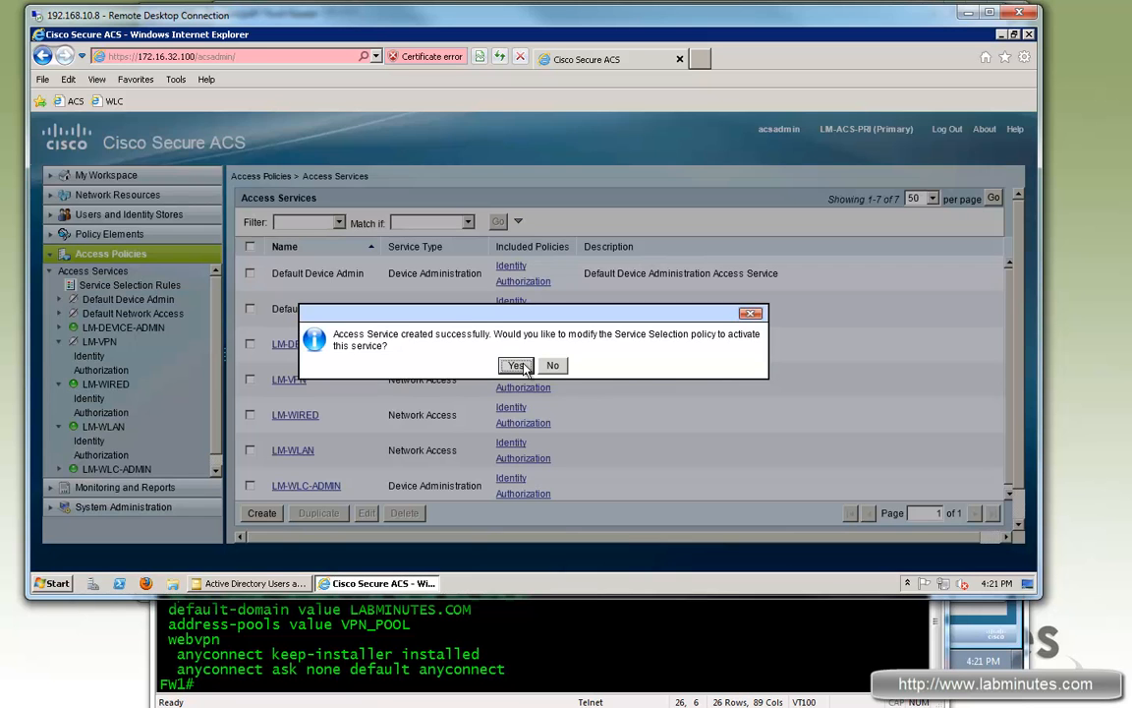
left_click(521, 367)
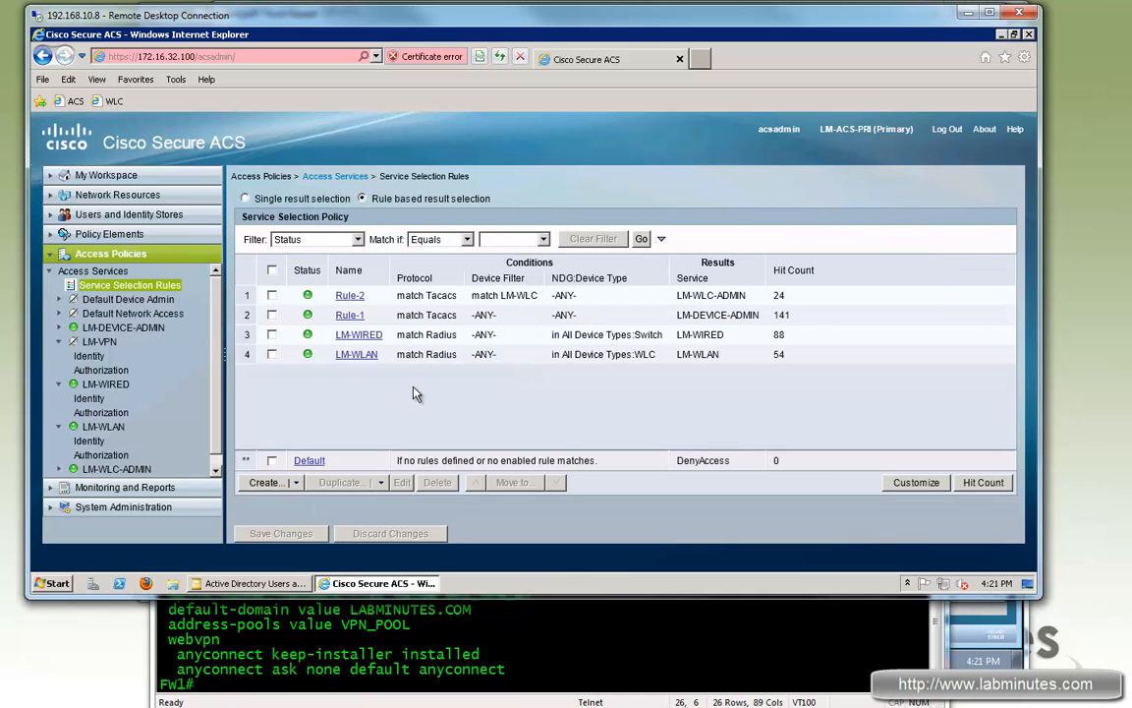
left_click(264, 481)
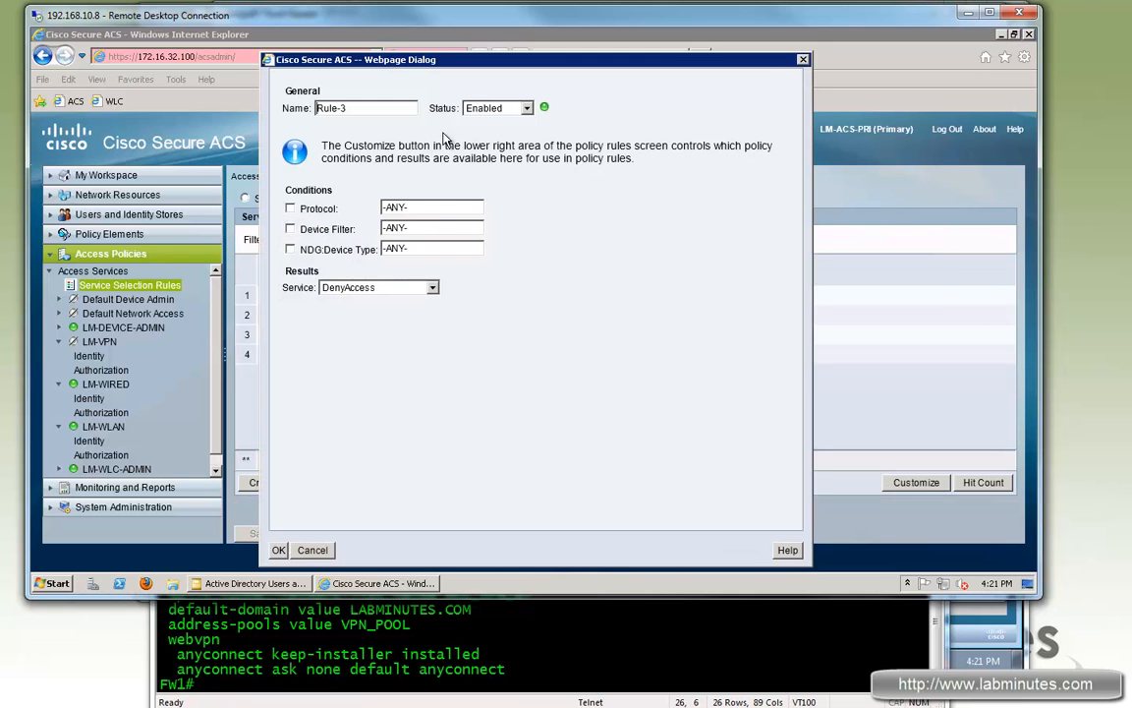
Step: Name the selection rule LM-VPN and make it match the Radius protocol
double_click(297, 109)
type("LM-VPN")
left_click(291, 209)
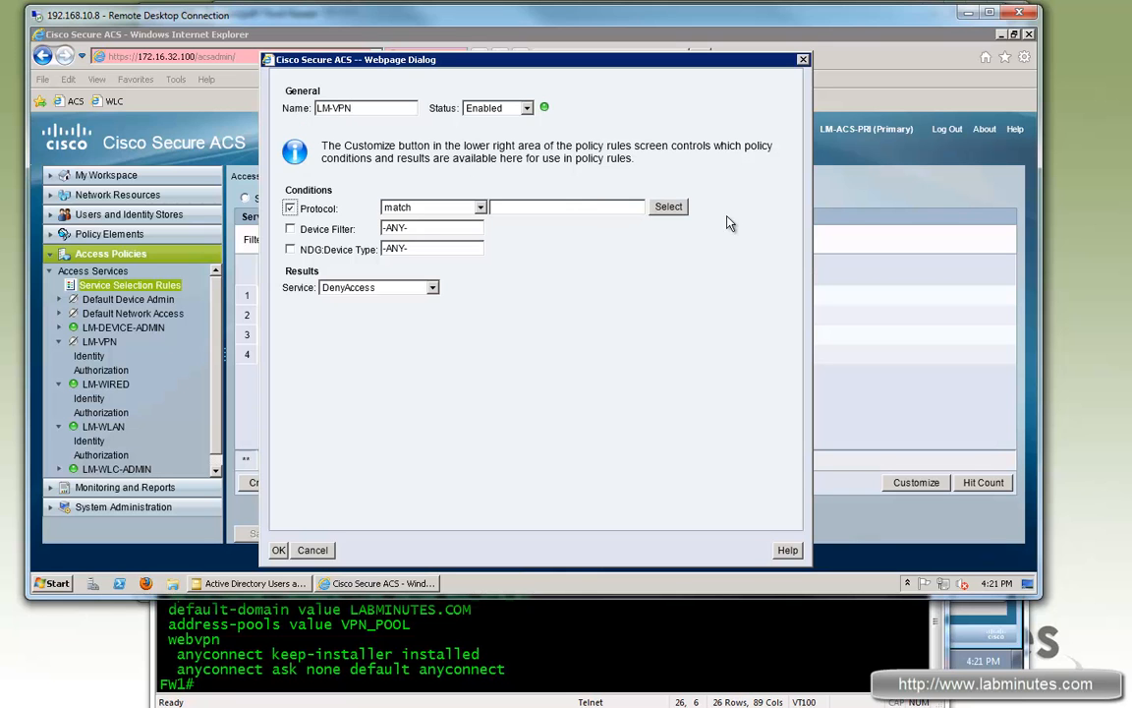
left_click(668, 206)
left_click(247, 162)
left_click(244, 506)
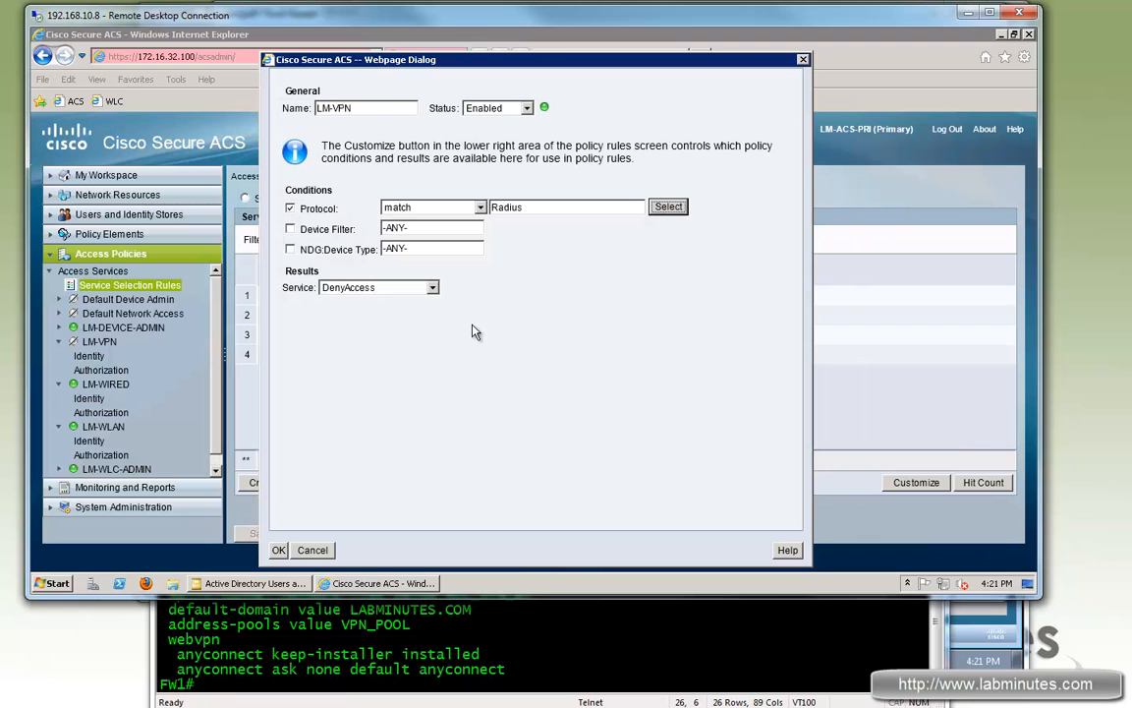
Step: Add the LM-VPN device filter condition, set the service to LM-VPN, and add the rule
left_click(290, 228)
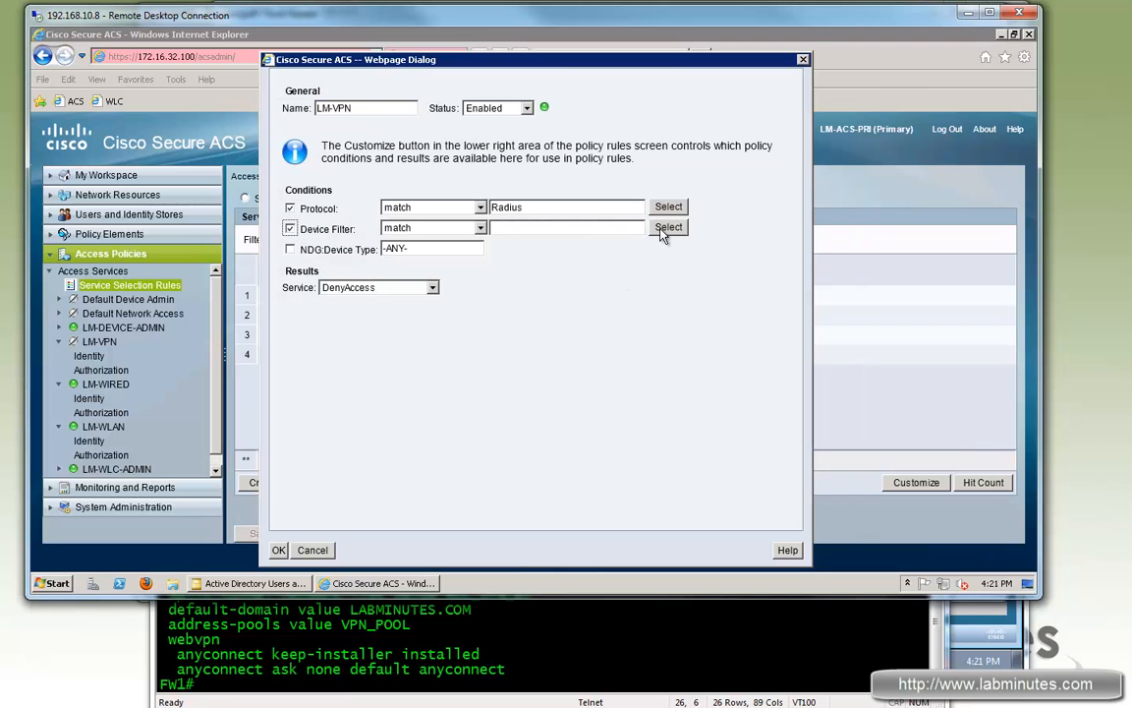
left_click(668, 228)
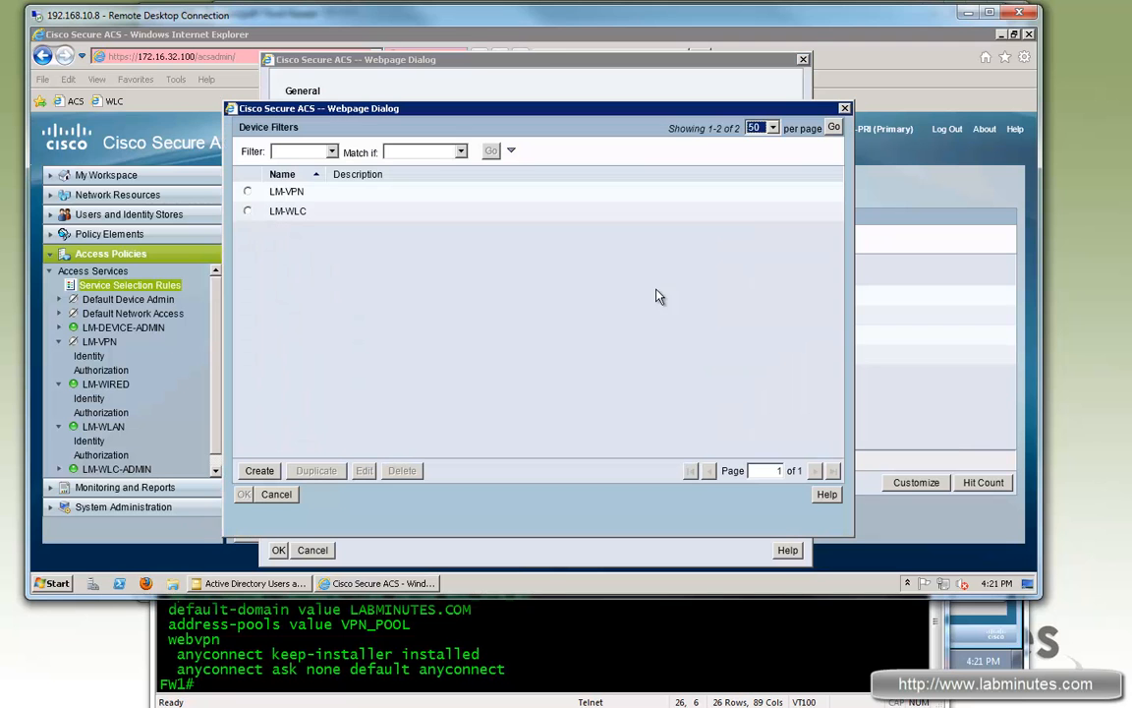
left_click(248, 191)
left_click(243, 495)
left_click(381, 288)
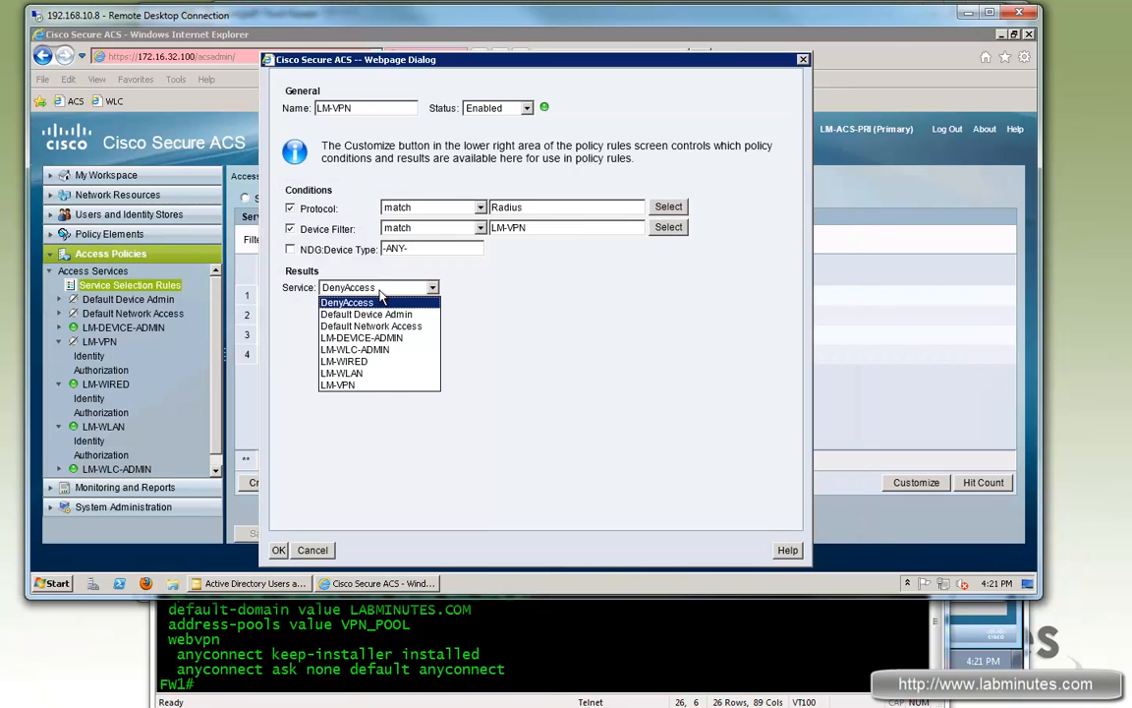
left_click(344, 385)
left_click(278, 551)
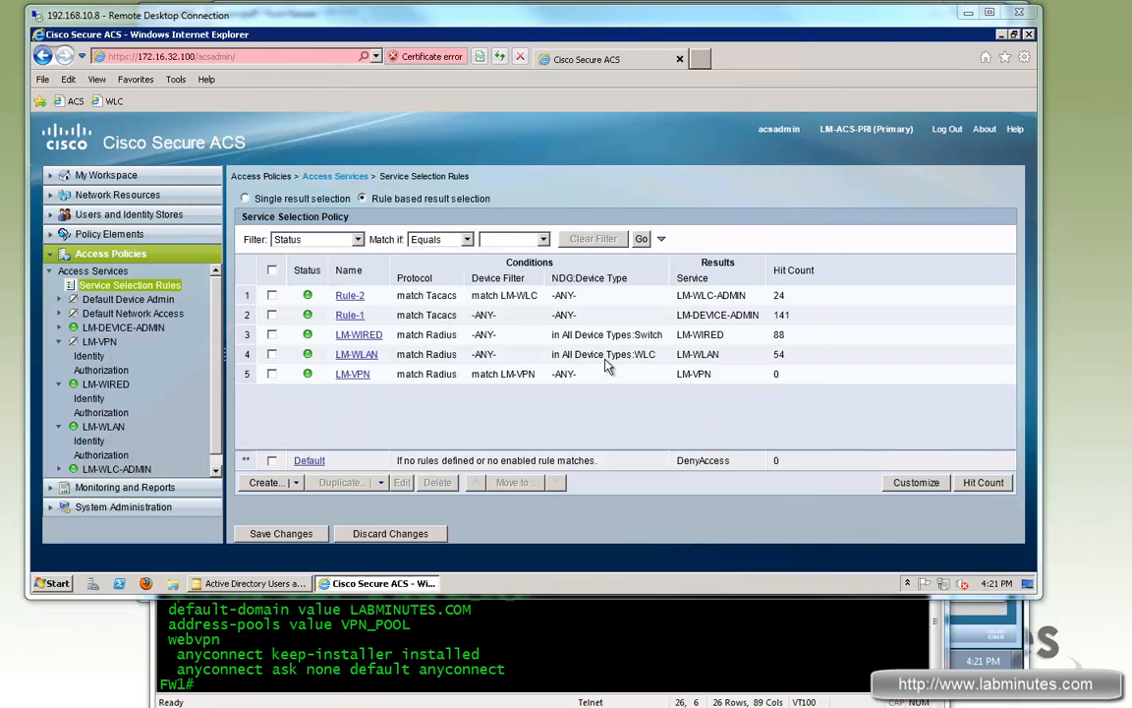
Step: Save the service selection rule changes and continue to the LM-VPN service
left_click(89, 356)
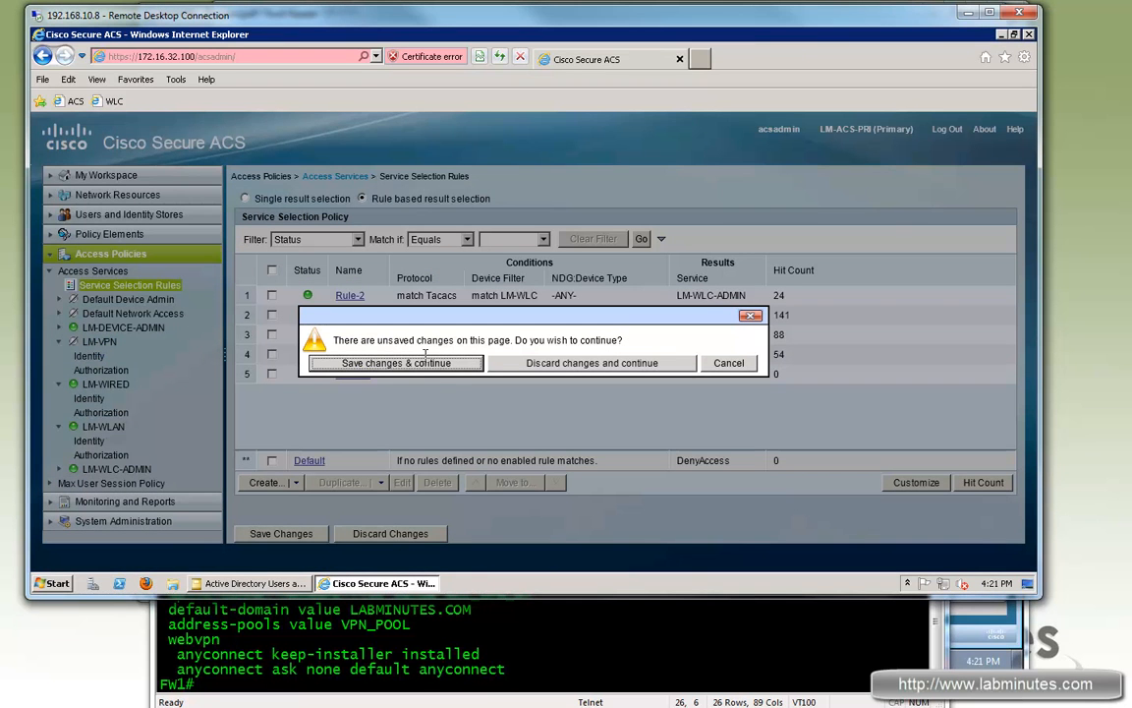
left_click(451, 364)
left_click(445, 361)
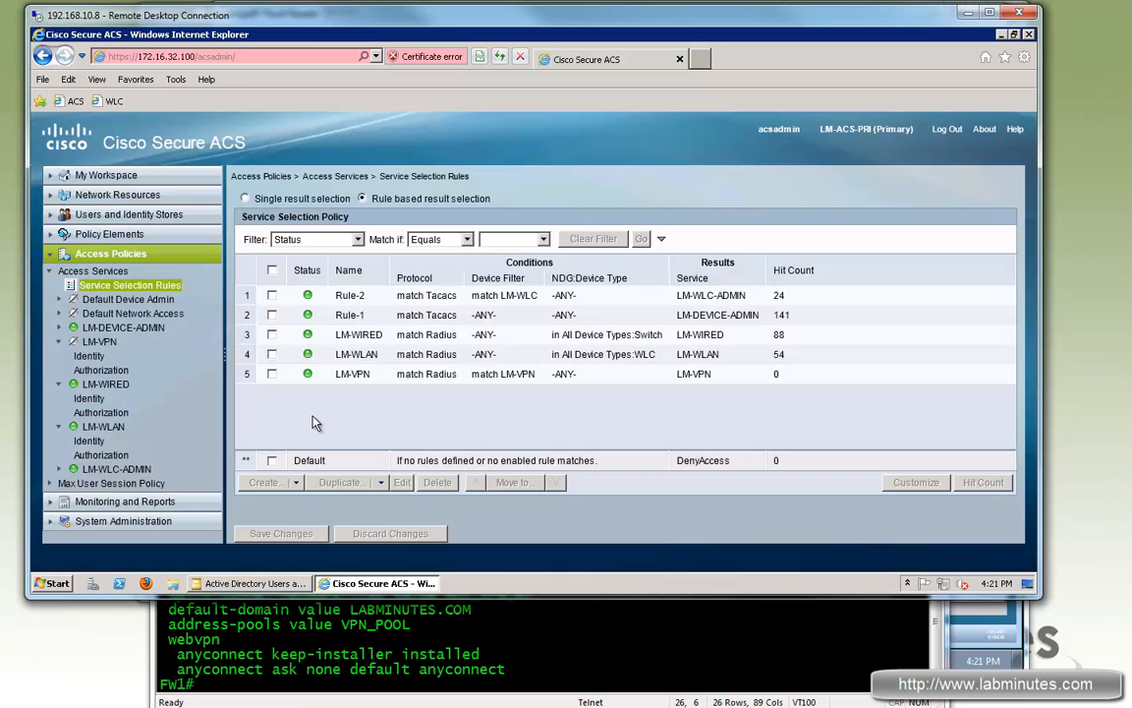
left_click(98, 341)
Step: Replace DenyAccess with CERT_AD_LOCAL as the LM-VPN identity source and save
left_click(89, 355)
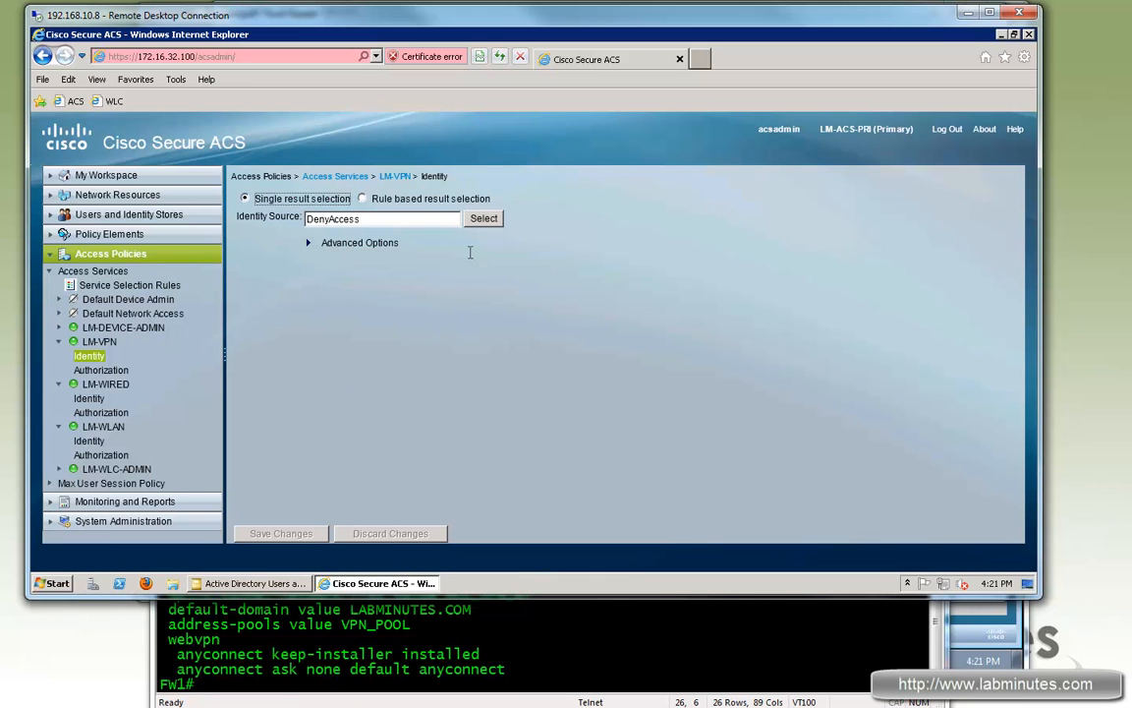
left_click(494, 219)
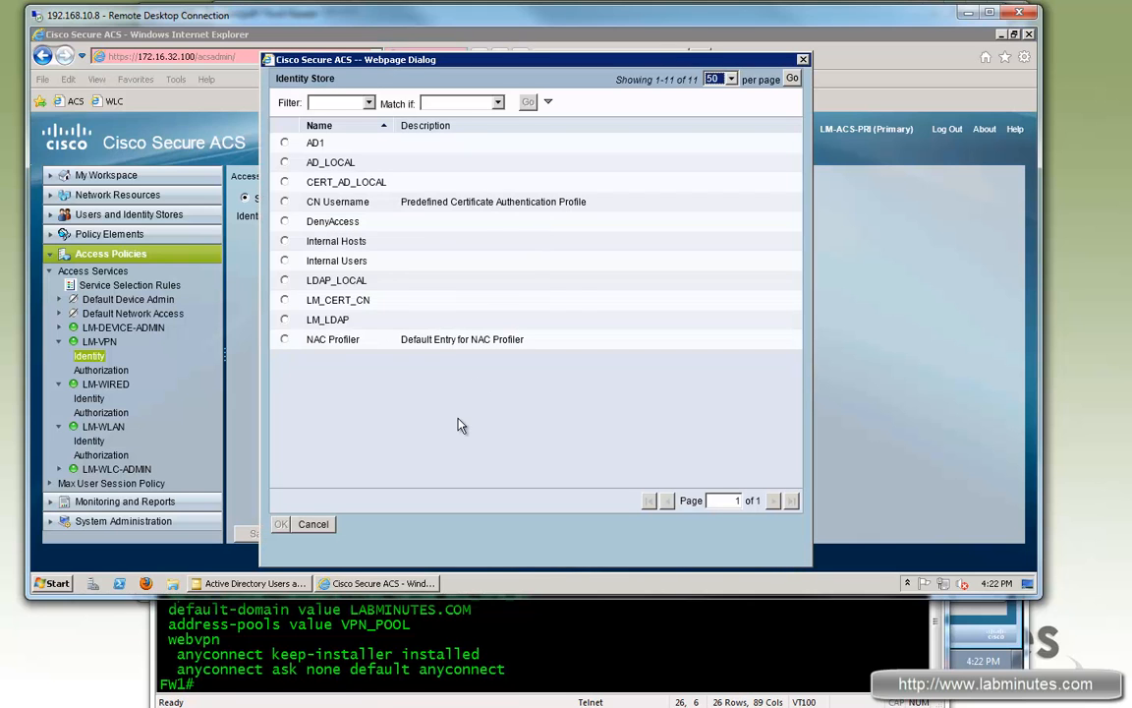
left_click(284, 182)
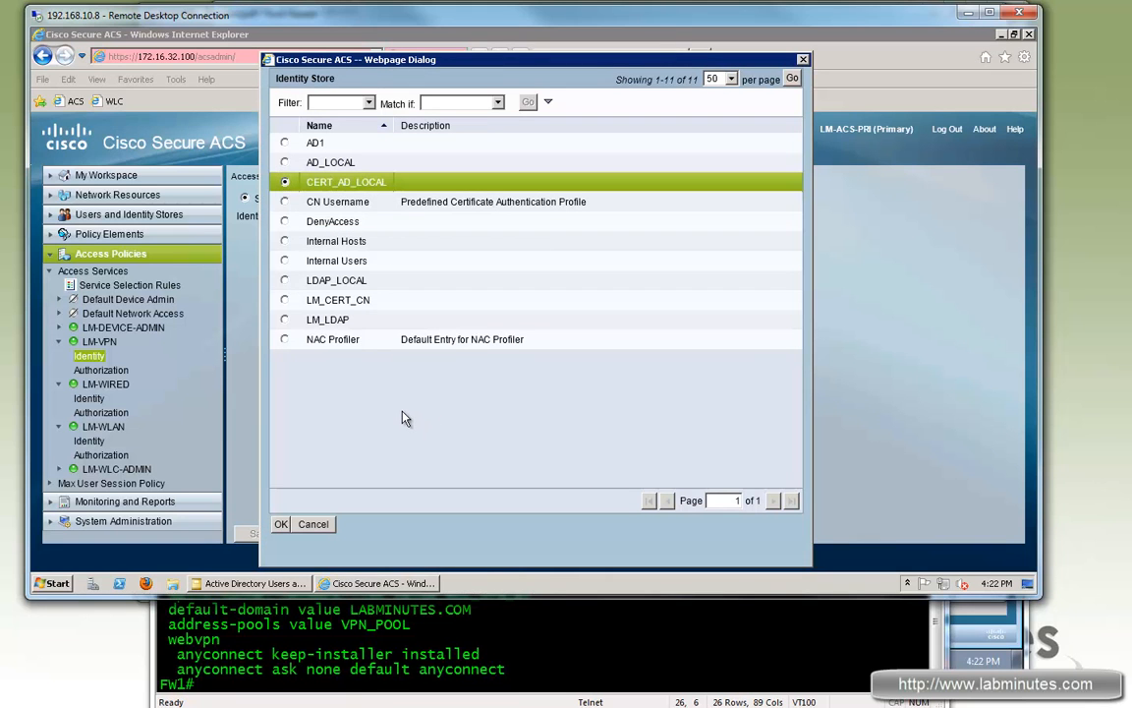
left_click(281, 525)
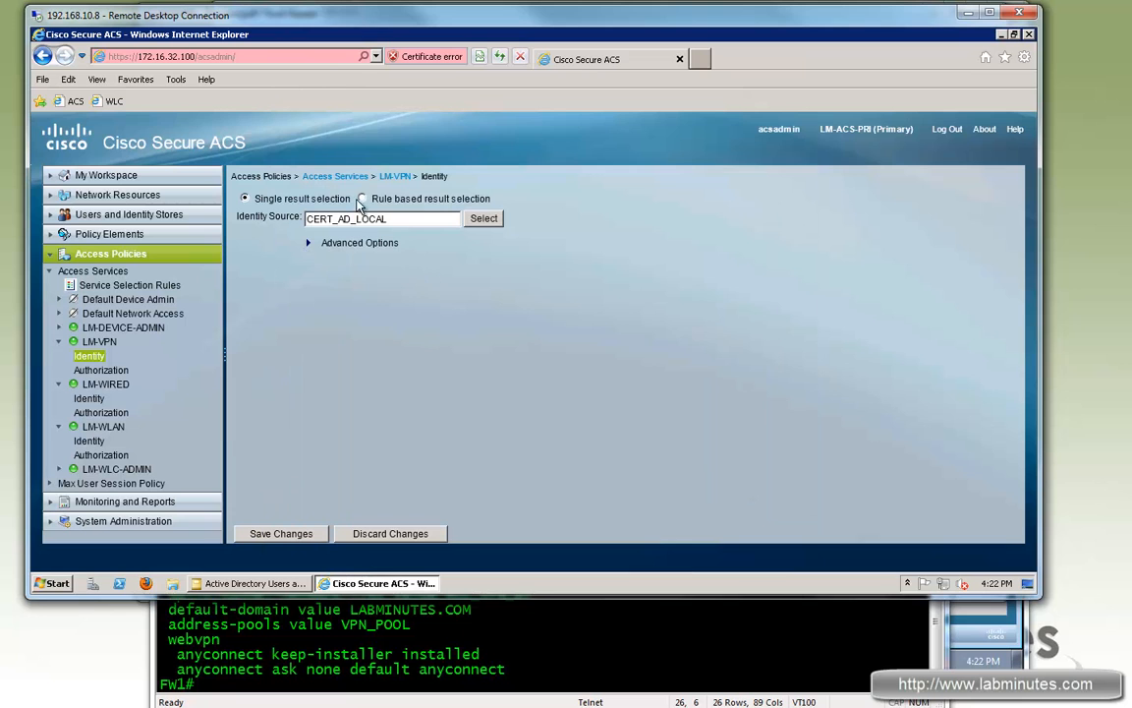
left_click(254, 535)
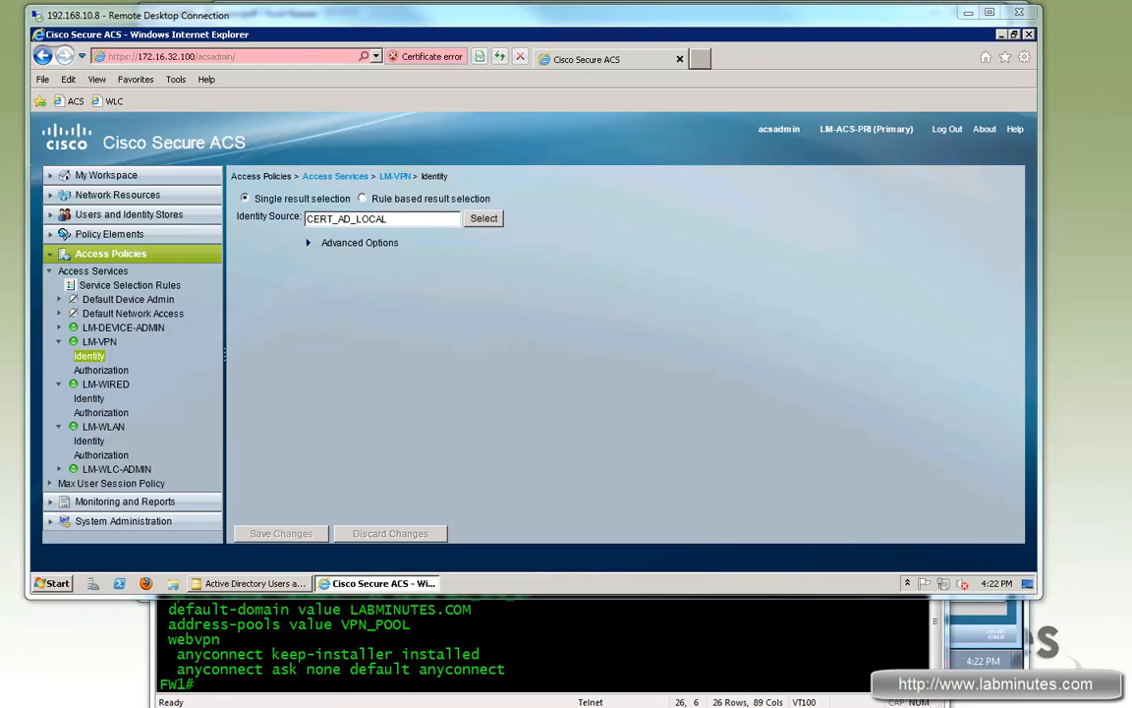
Step: Customize the LM-VPN authorization policy conditions, removing Compound Condition
left_click(116, 369)
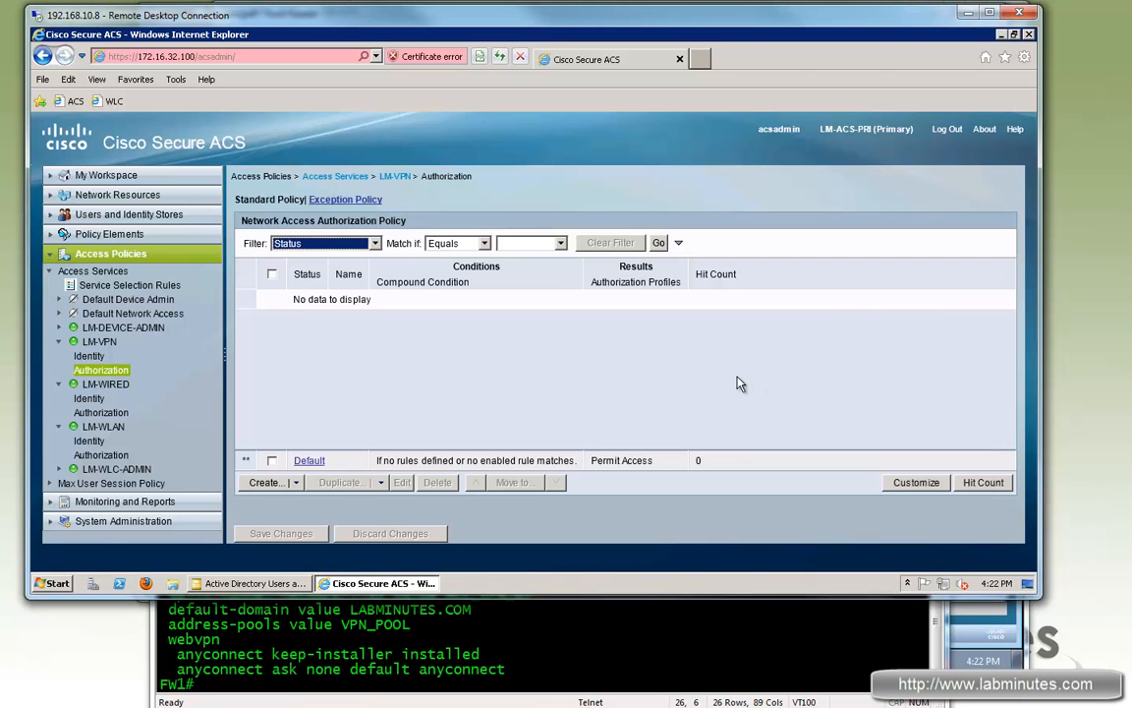
left_click(489, 312)
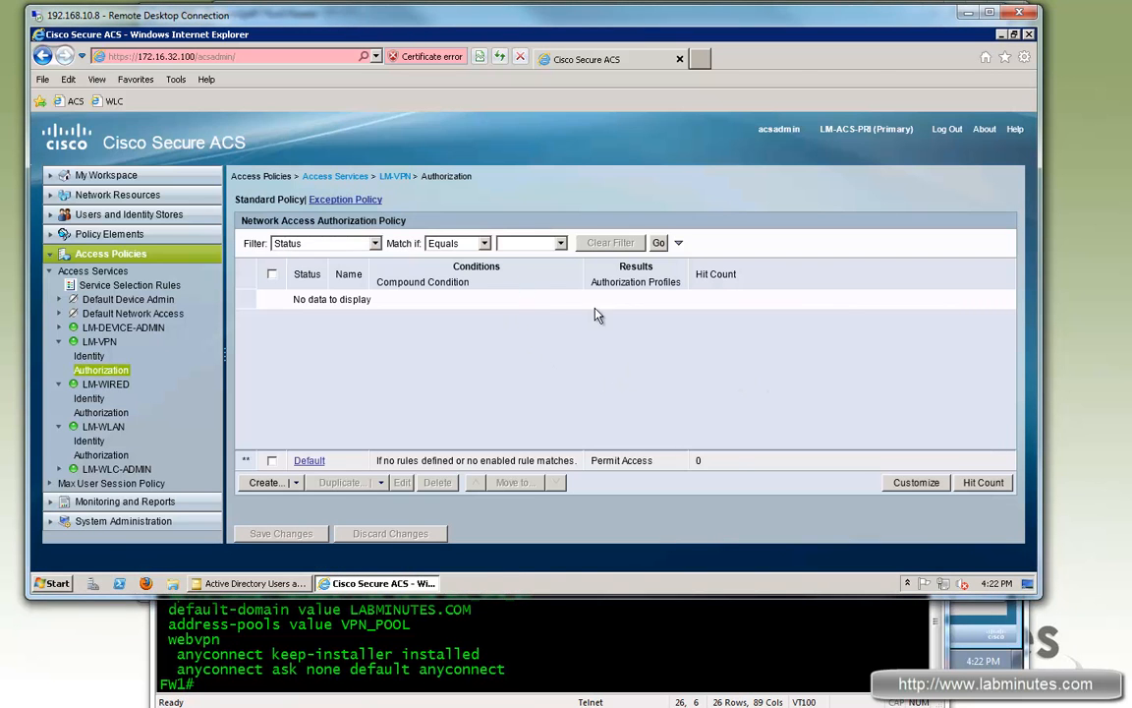
left_click(889, 485)
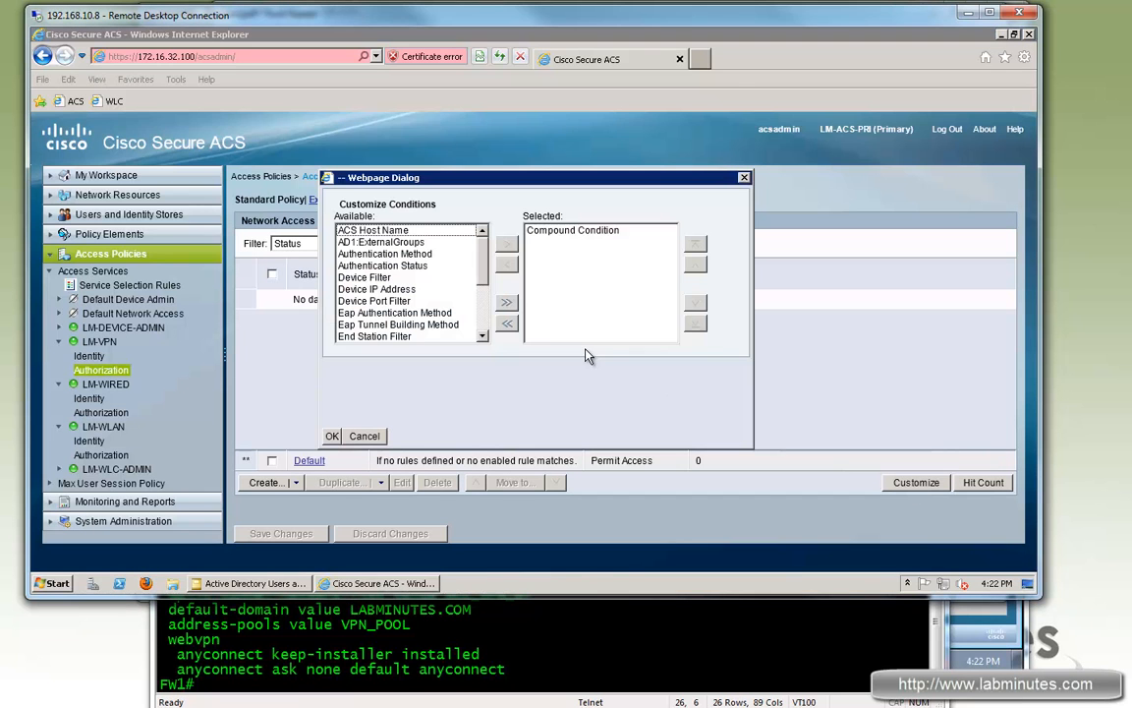
left_click(564, 232)
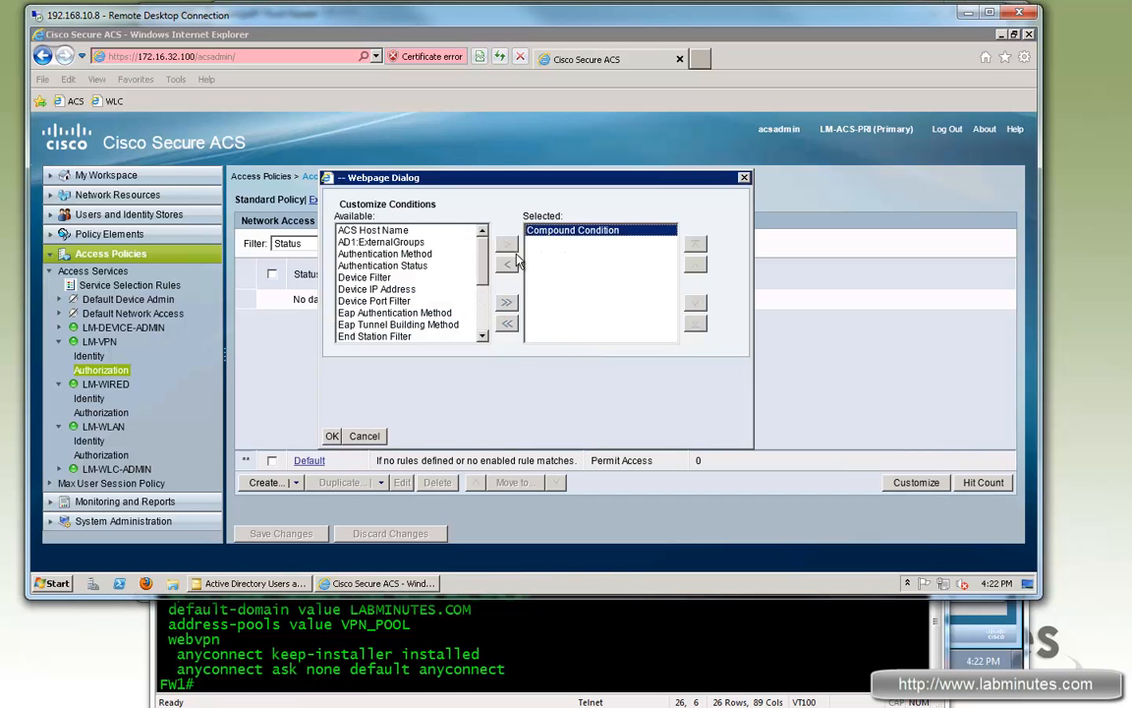
left_click(507, 263)
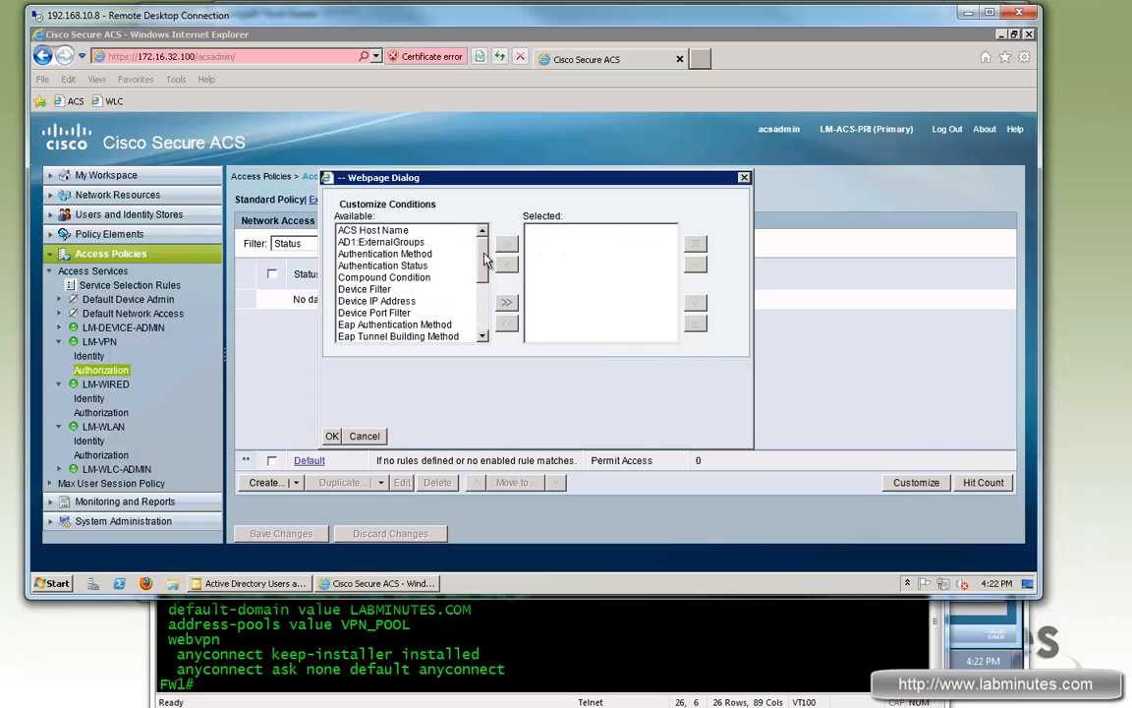
Step: Add Protocol, AD1:ExternalGroups and Identity Group conditions, confirm, and start a new rule
left_click(413, 255)
scroll(418, 299, "down", 3)
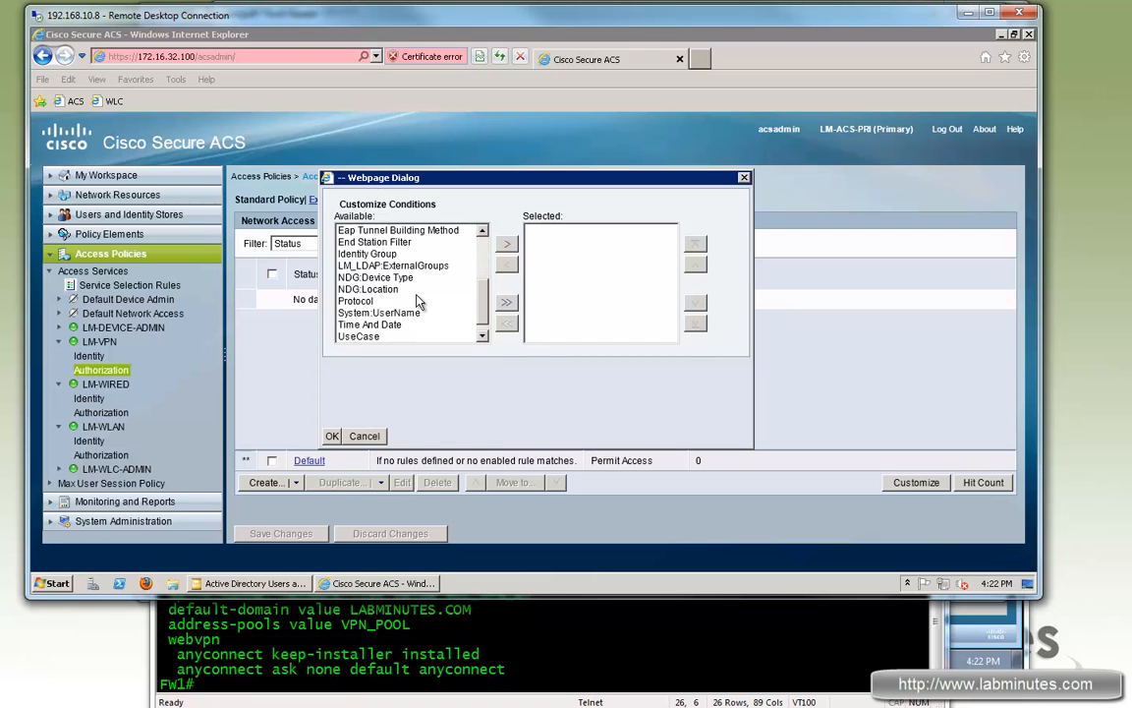
left_click(418, 301)
left_click(506, 244)
left_click(482, 248)
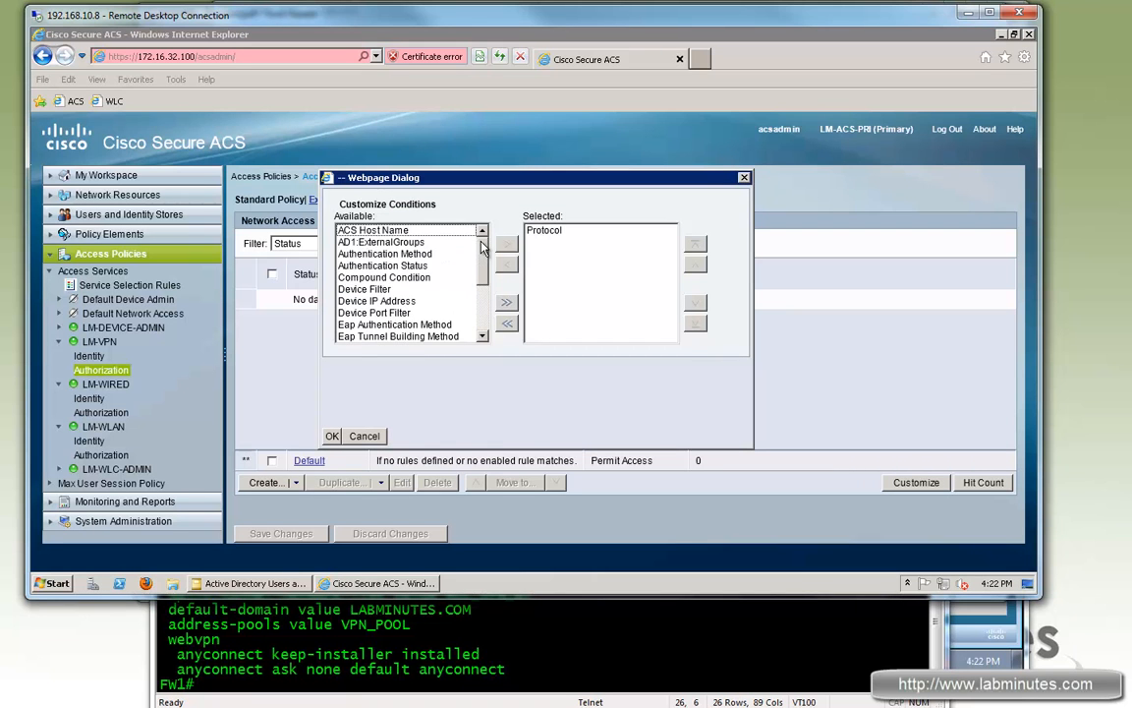
left_click(393, 242)
left_click(507, 244)
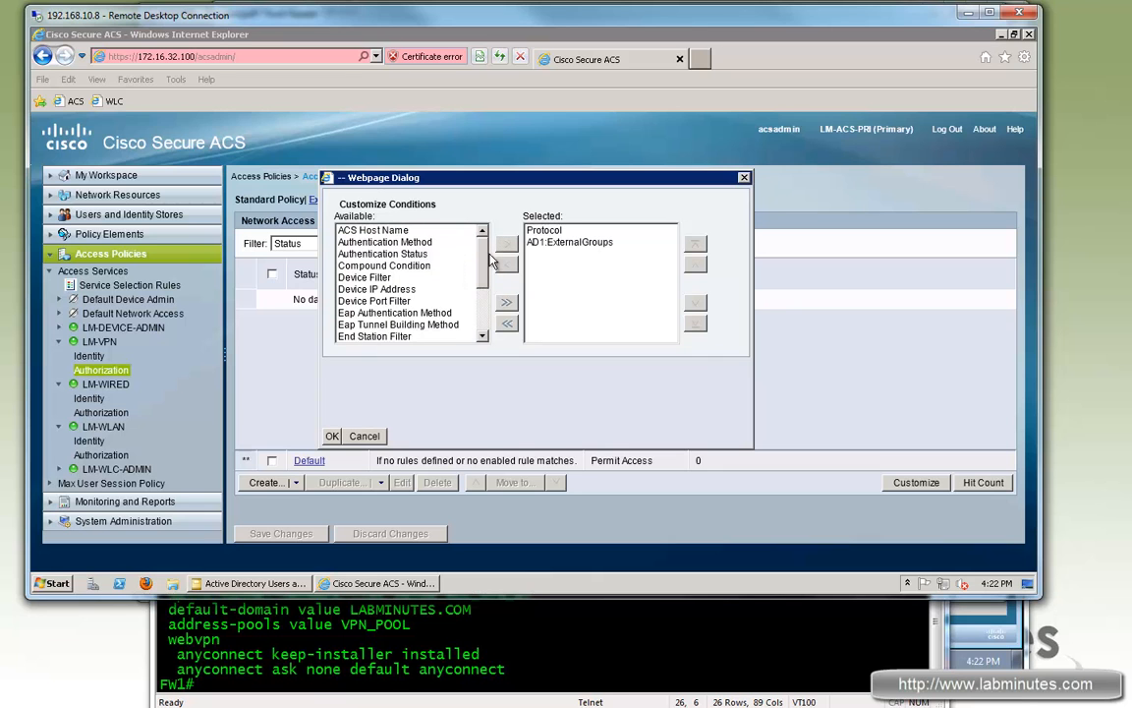
scroll(438, 290, "down", 3)
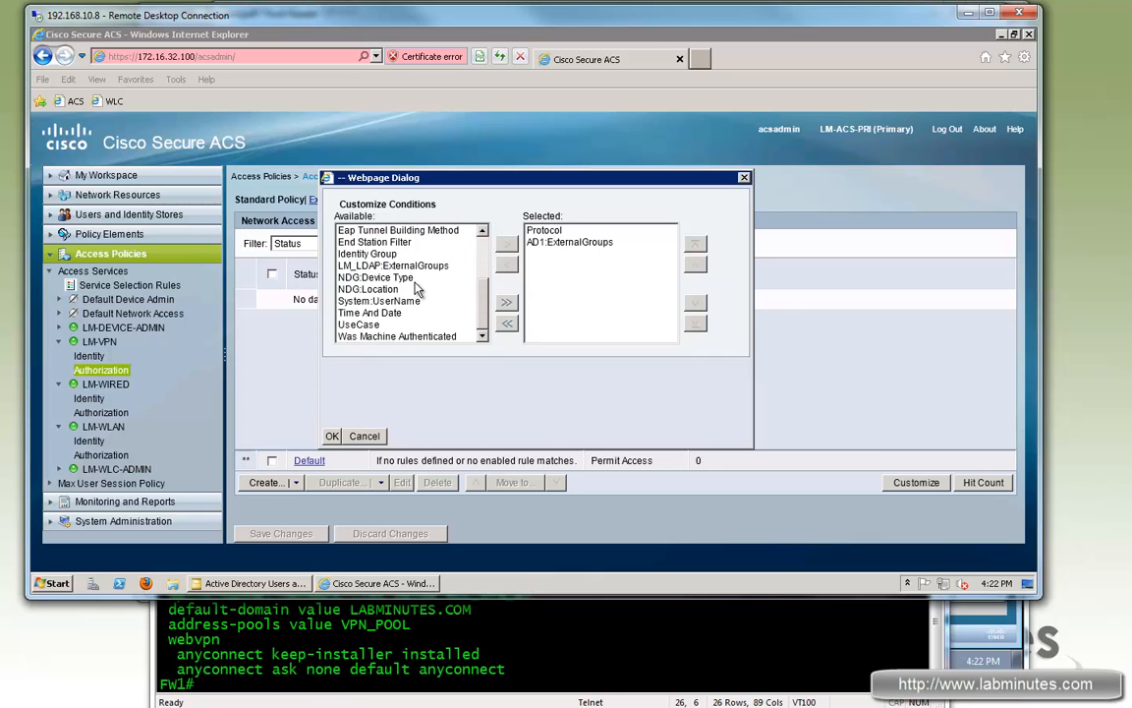
left_click(371, 253)
left_click(506, 244)
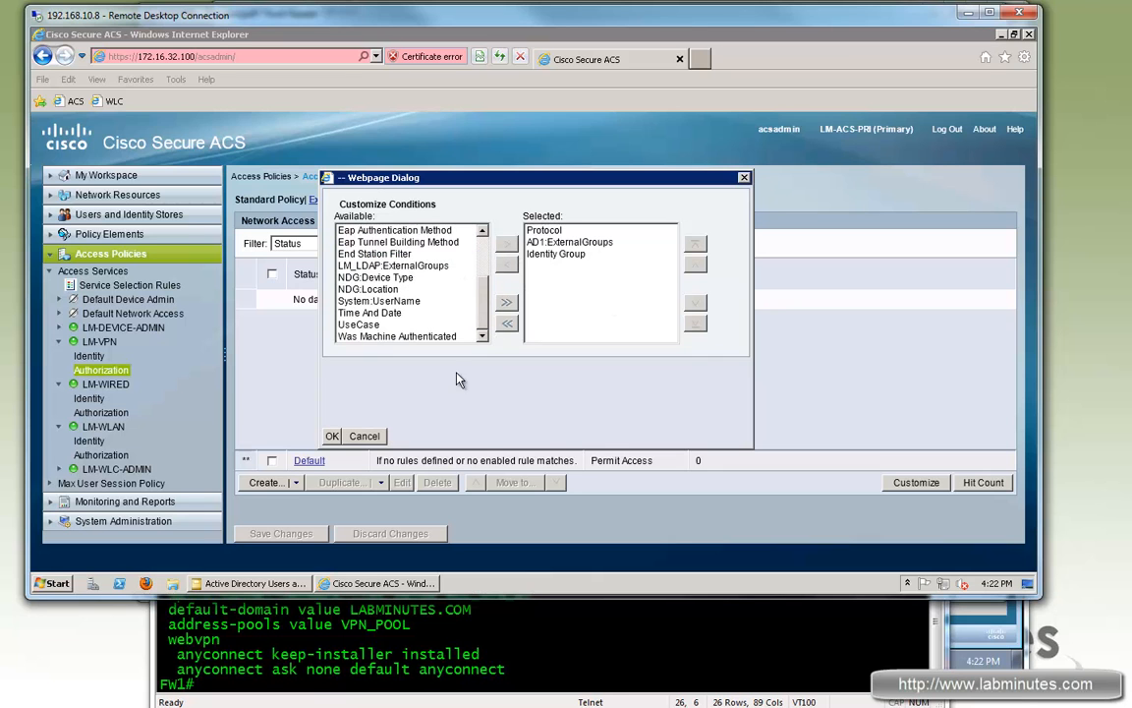
left_click(332, 435)
left_click(286, 483)
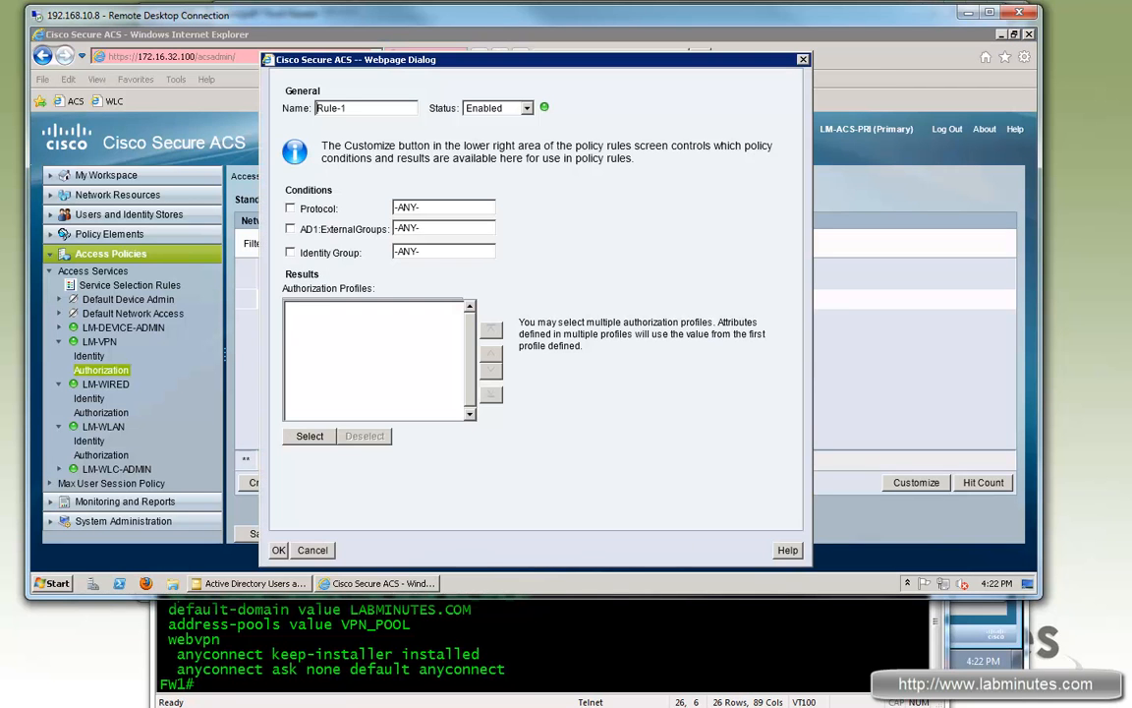
Step: Name the rule LM-VPN-NETWORK-ADMIN and set its Protocol condition to Radius
left_click(282, 109)
type("LM-")
type("VPN-NETWORK-ADMIN")
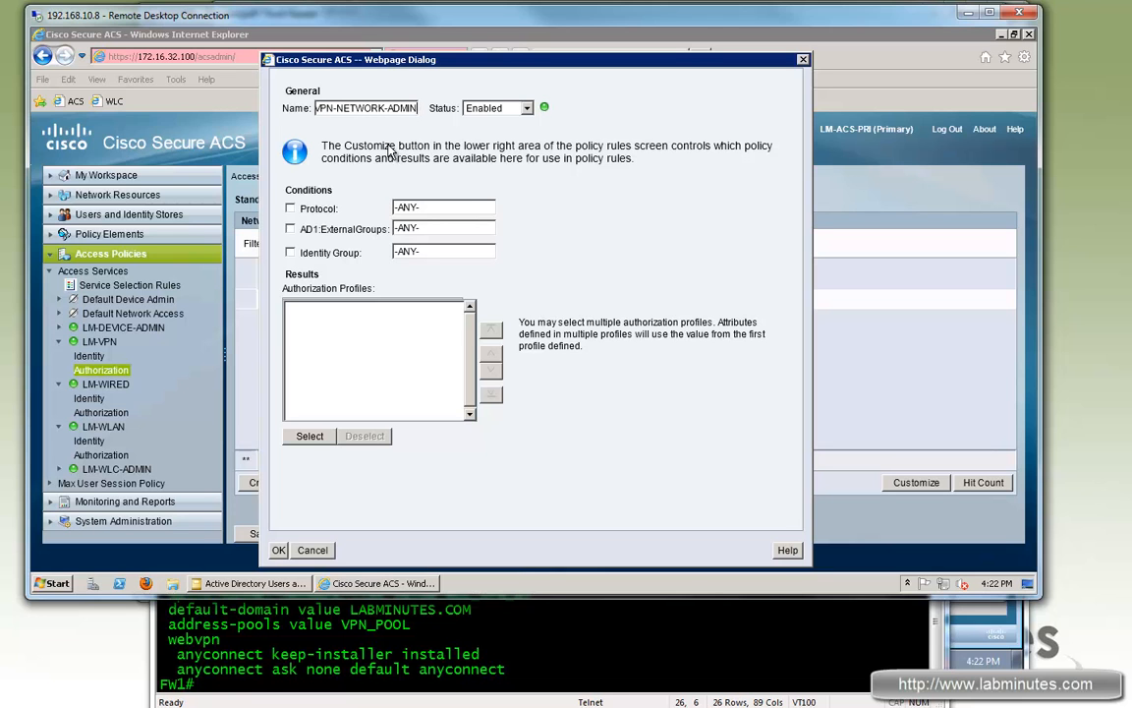
left_click(290, 208)
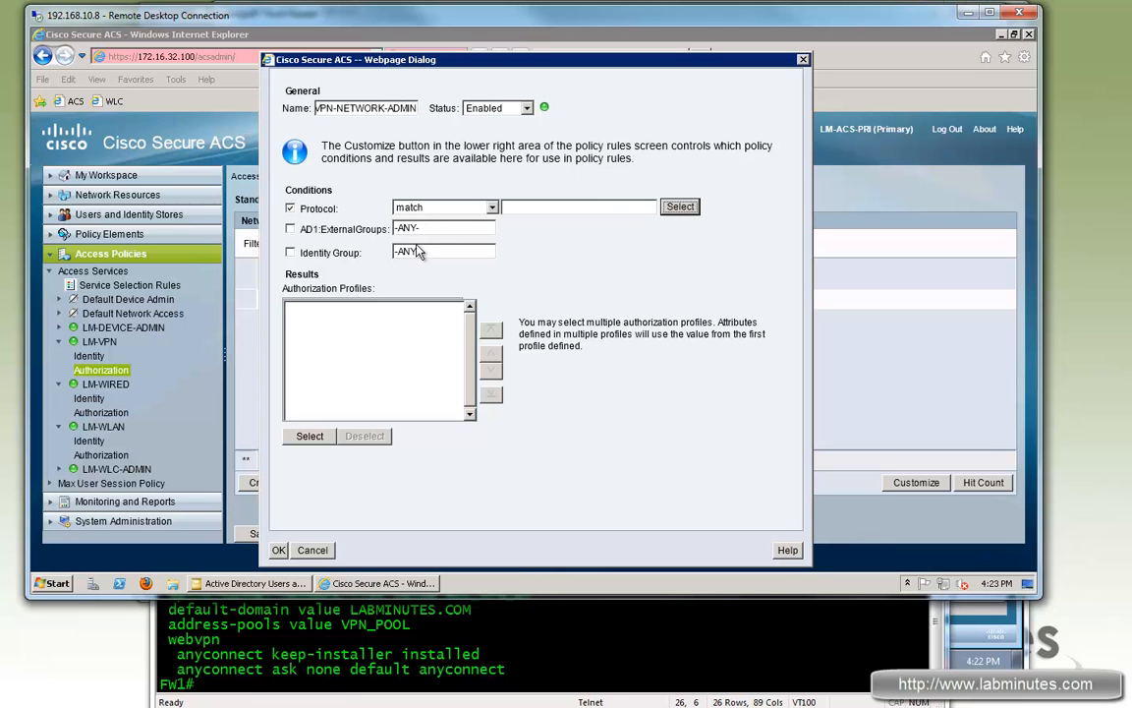
left_click(680, 207)
left_click(249, 163)
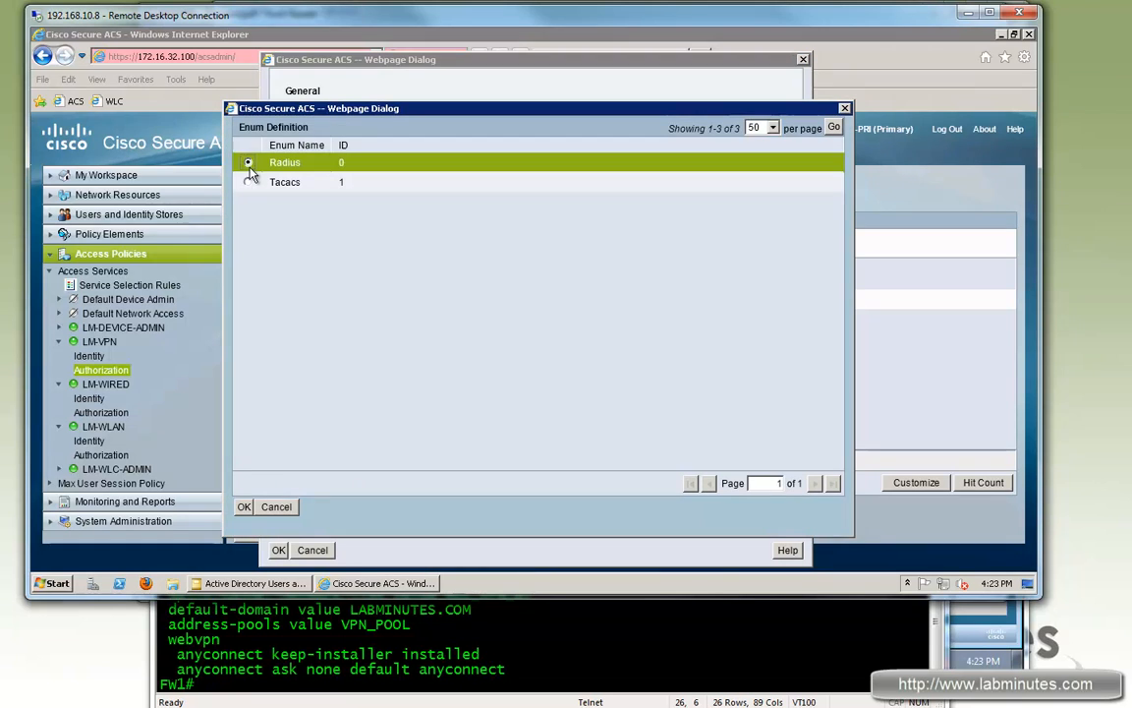
left_click(244, 506)
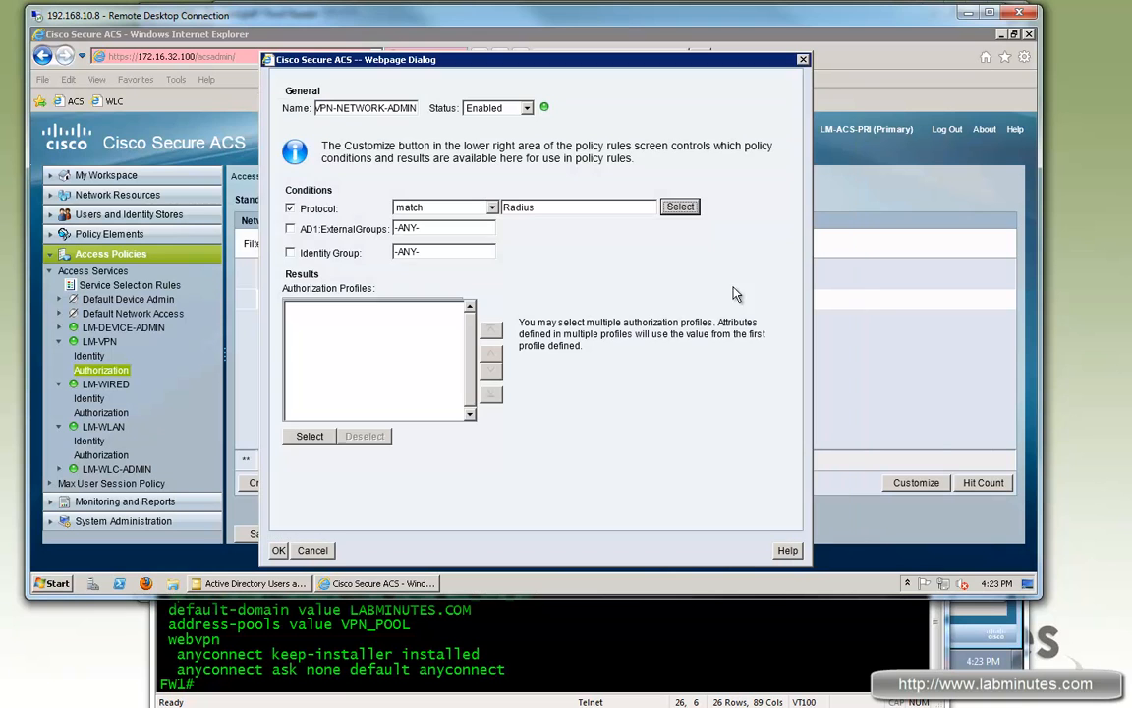
Step: Match the Network Admin AD group, assign profile LM-VPN-NETWORK-ADMIN, and add the rule
left_click(290, 229)
left_click(312, 363)
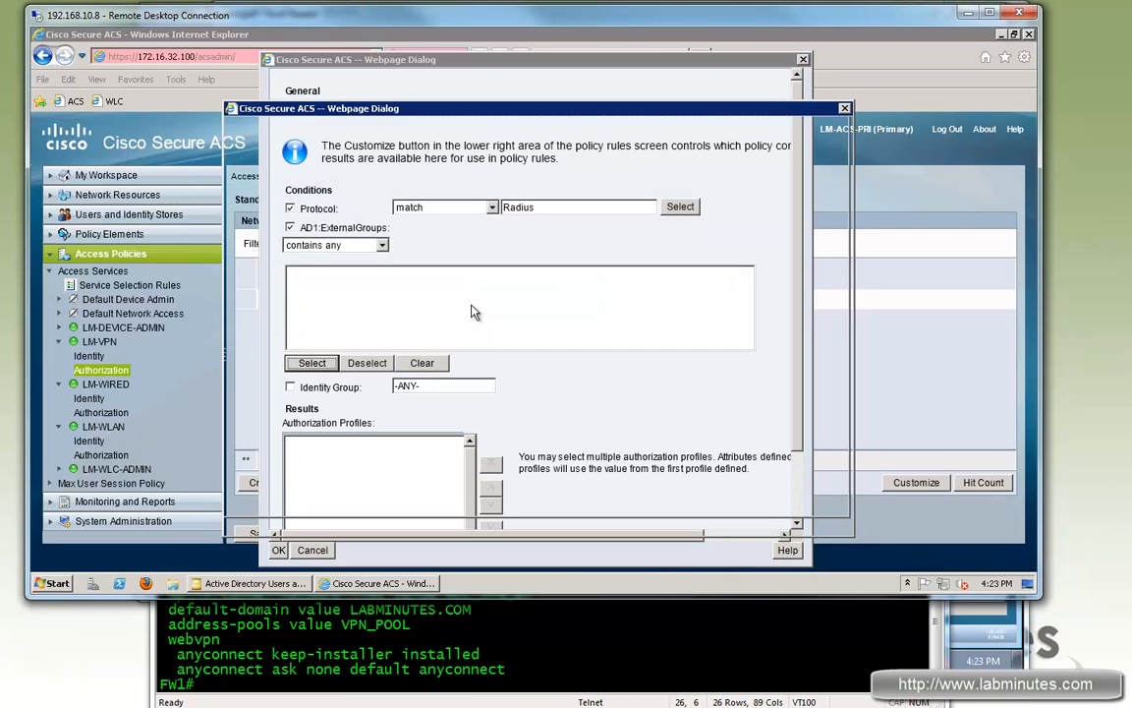
left_click(248, 235)
left_click(243, 499)
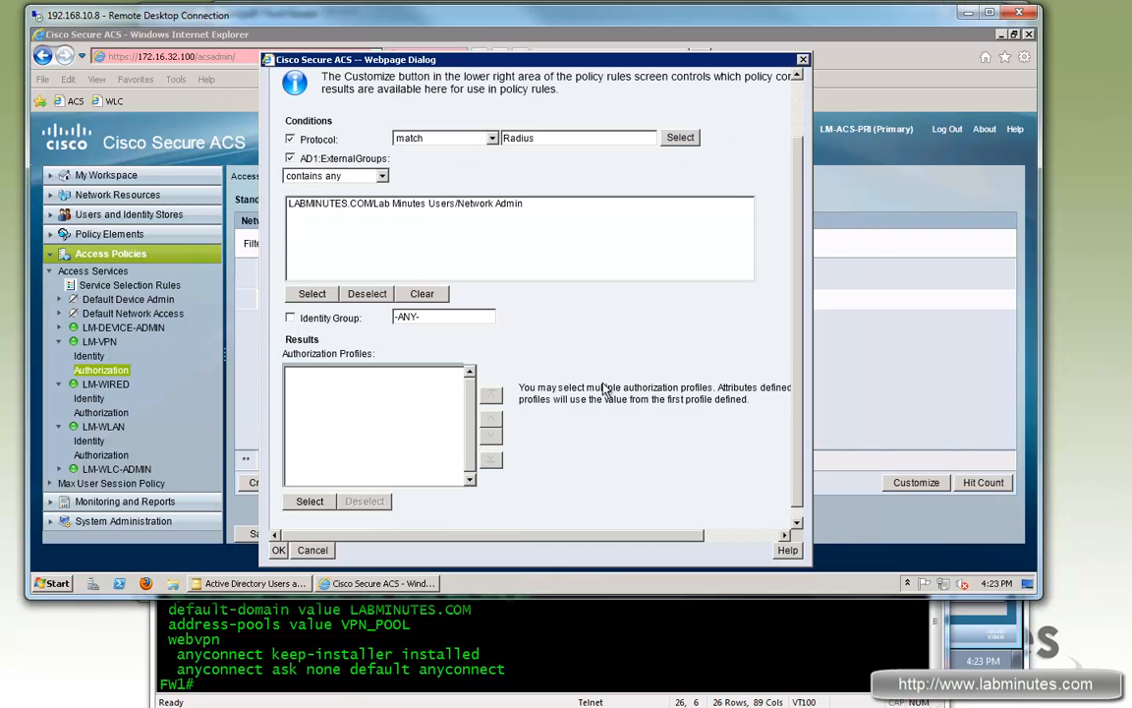
left_click(310, 490)
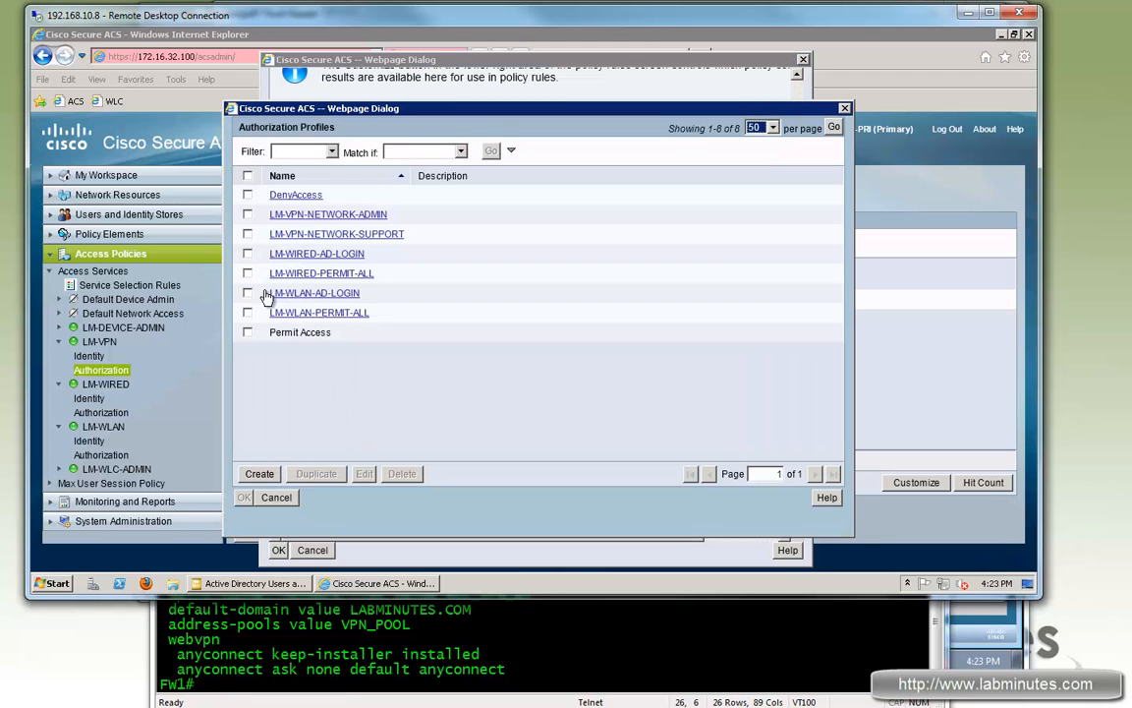
left_click(247, 216)
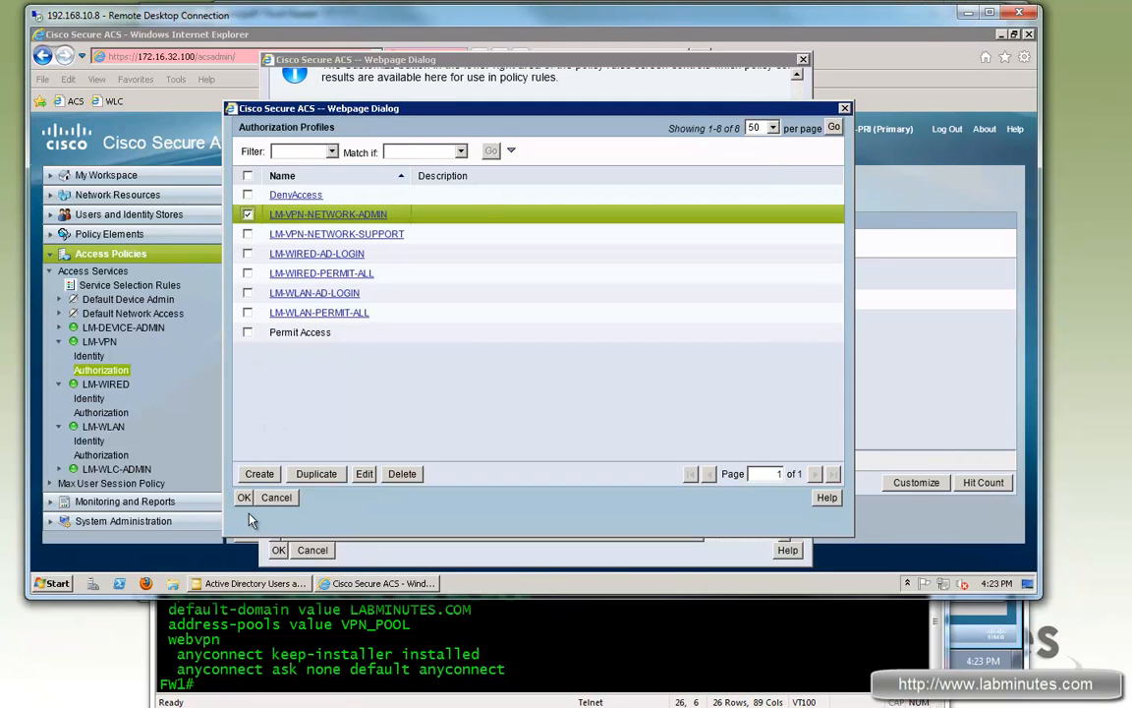
left_click(244, 498)
left_click(278, 549)
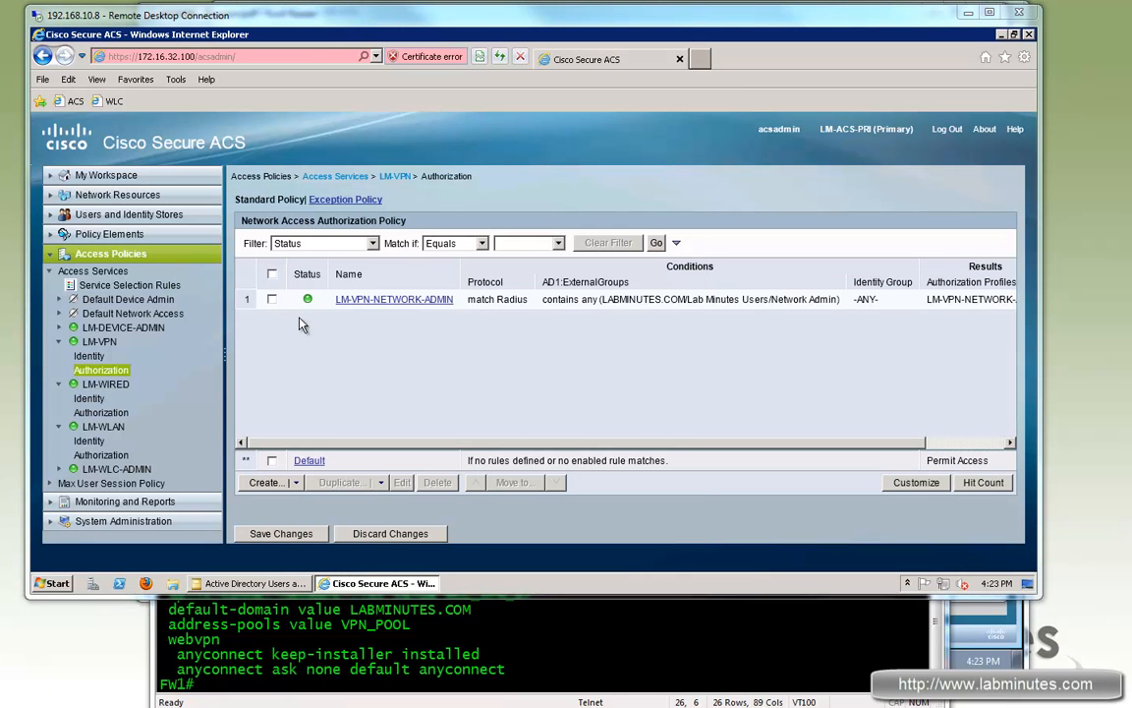
Step: Duplicate the LM-VPN-NETWORK-ADMIN rule and rename the copy LM-VPN-NETWORK-SUPPORT
left_click(272, 300)
left_click(344, 482)
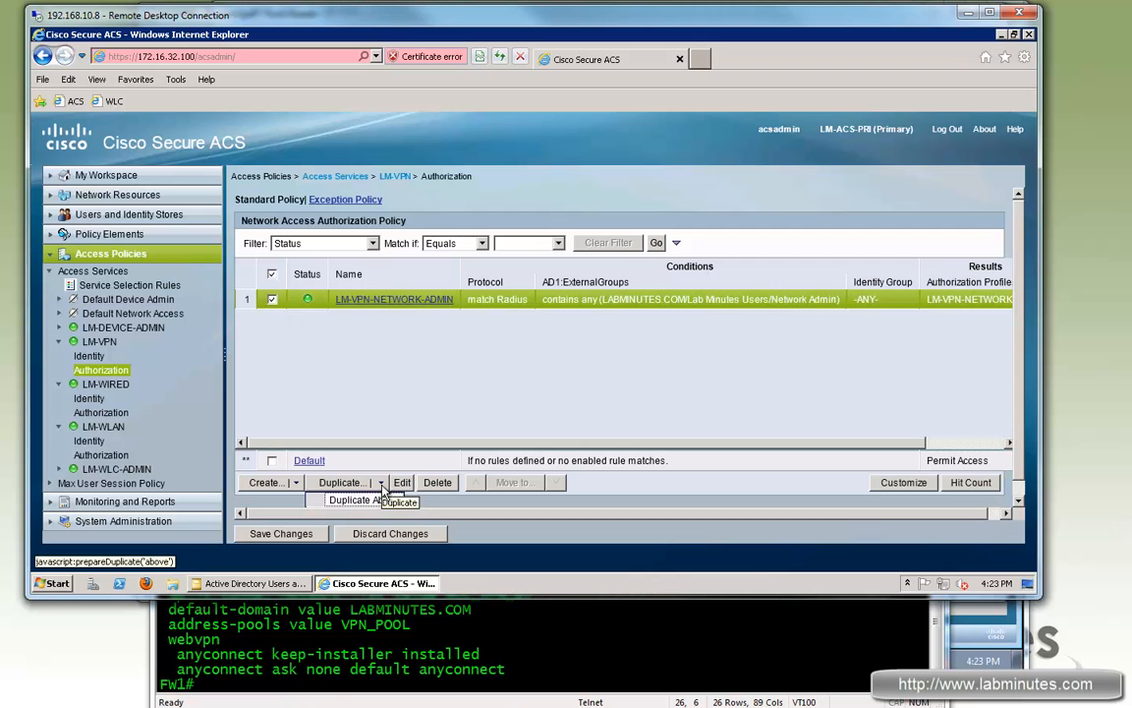
left_click(386, 502)
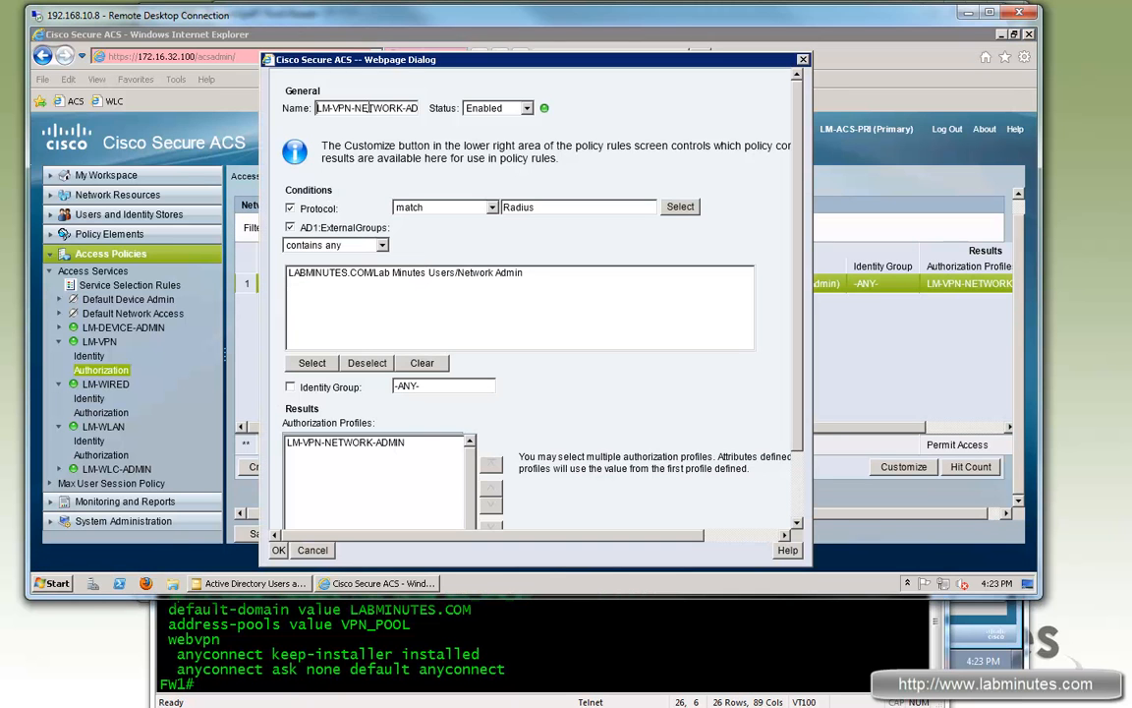
type("SUPPORT")
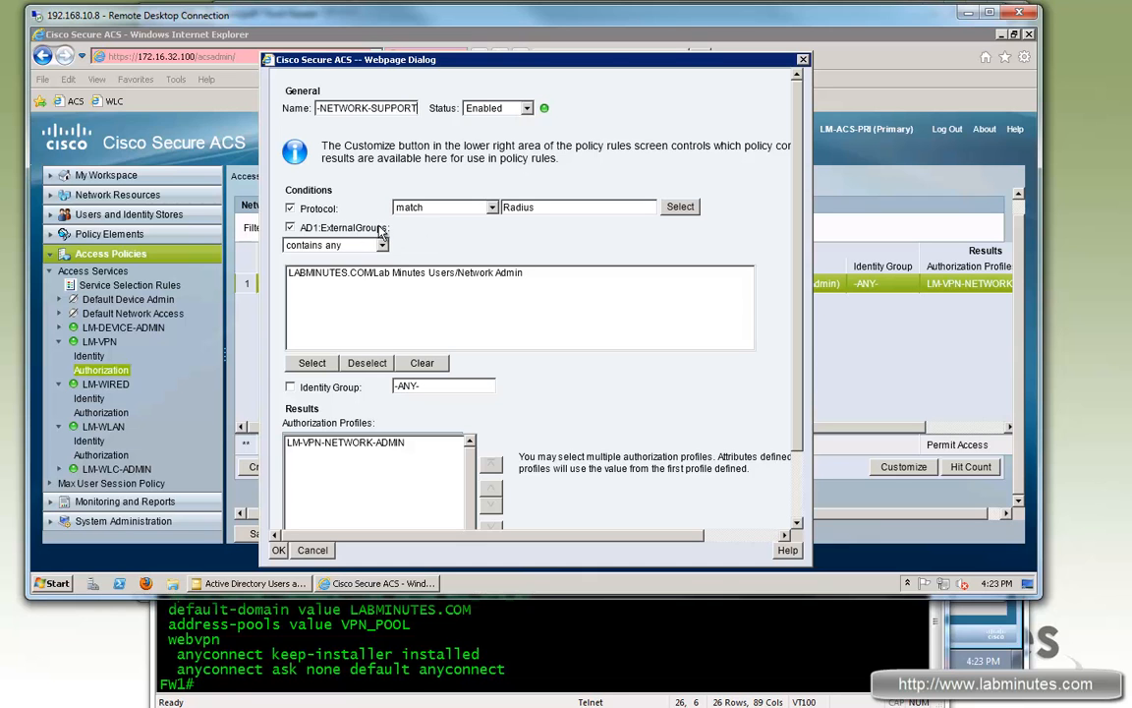
Step: Change the rule's AD group condition from Network Admin to Network Support
left_click(311, 362)
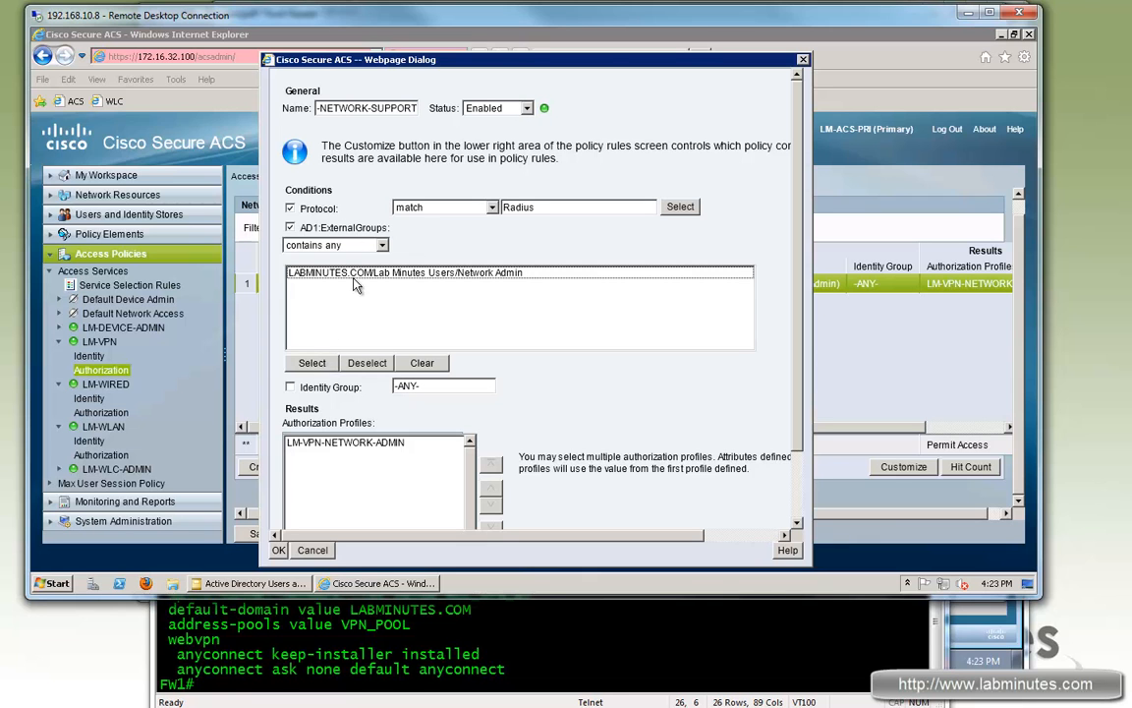
left_click(297, 363)
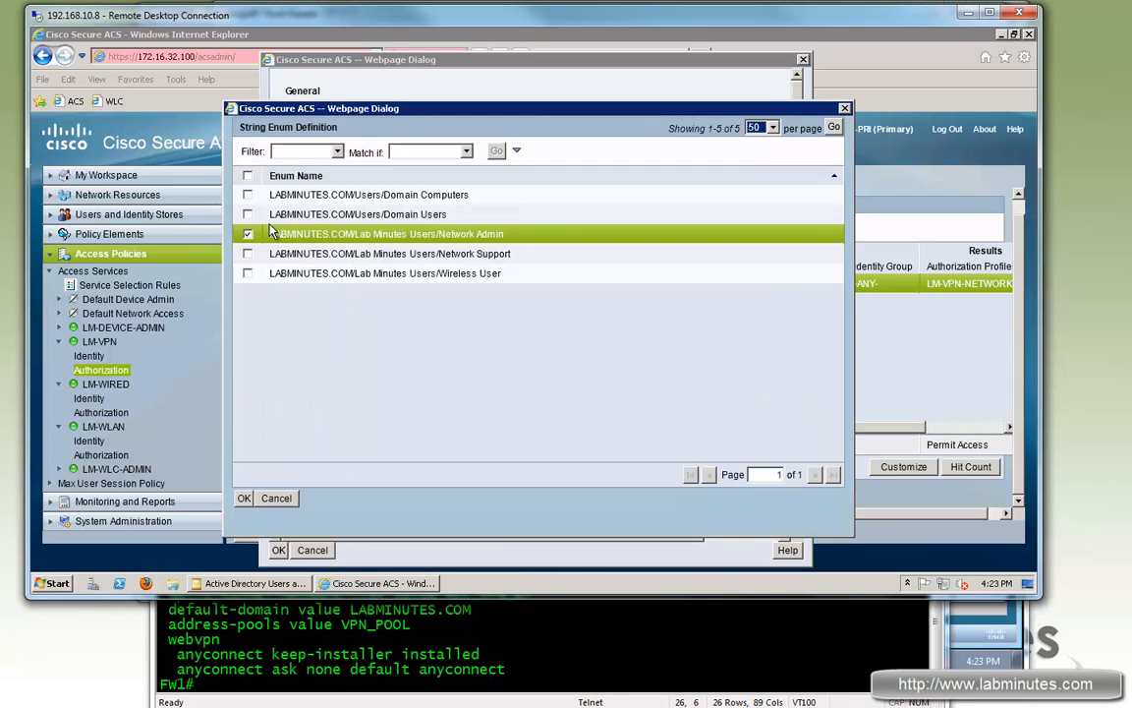
left_click(247, 235)
left_click(248, 254)
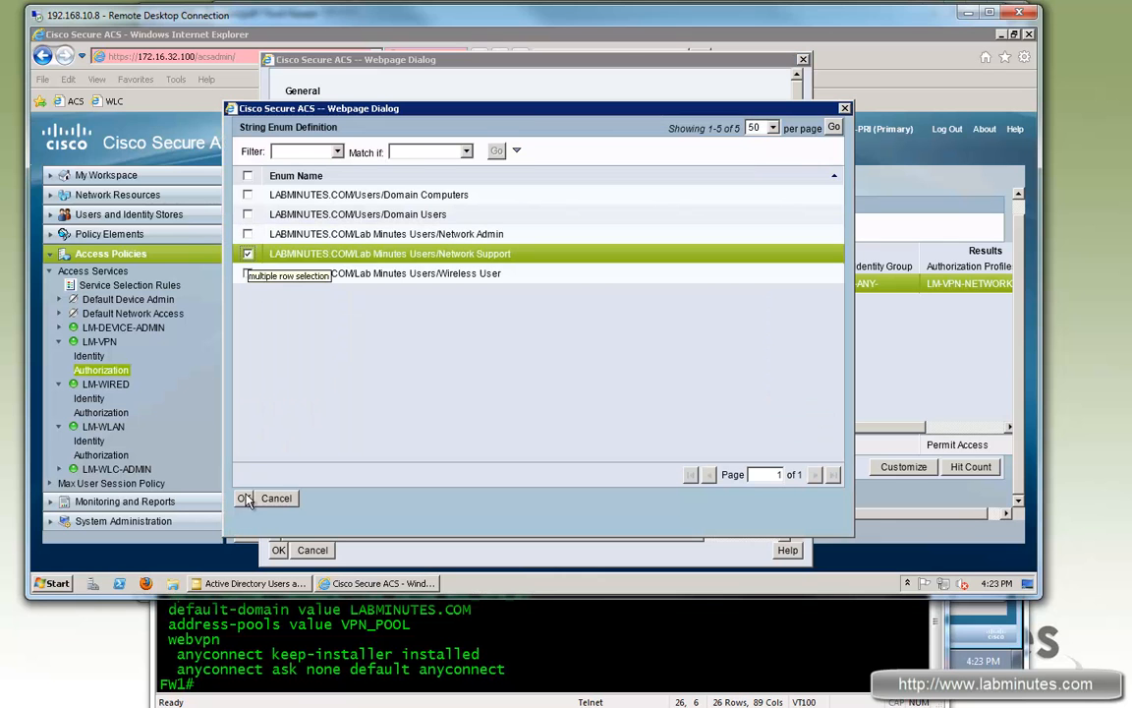
left_click(244, 498)
Step: Switch the rule's profile to LM-VPN-NETWORK-SUPPORT and save the rule
left_click(346, 362)
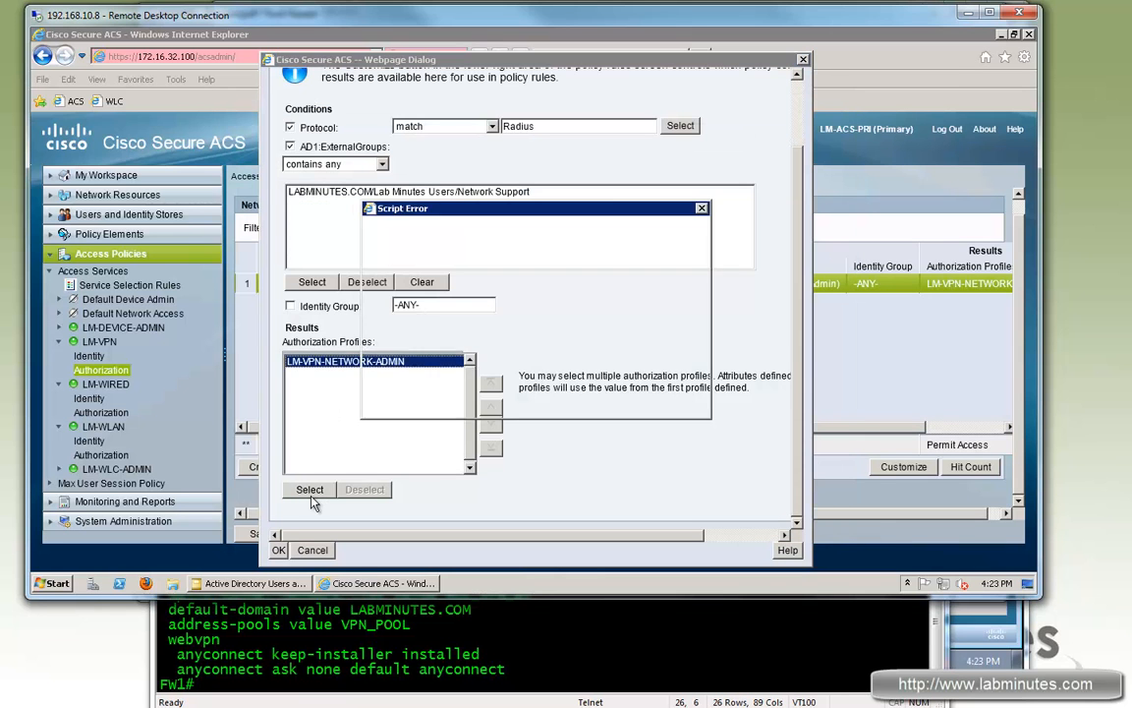
left_click(584, 392)
left_click(309, 490)
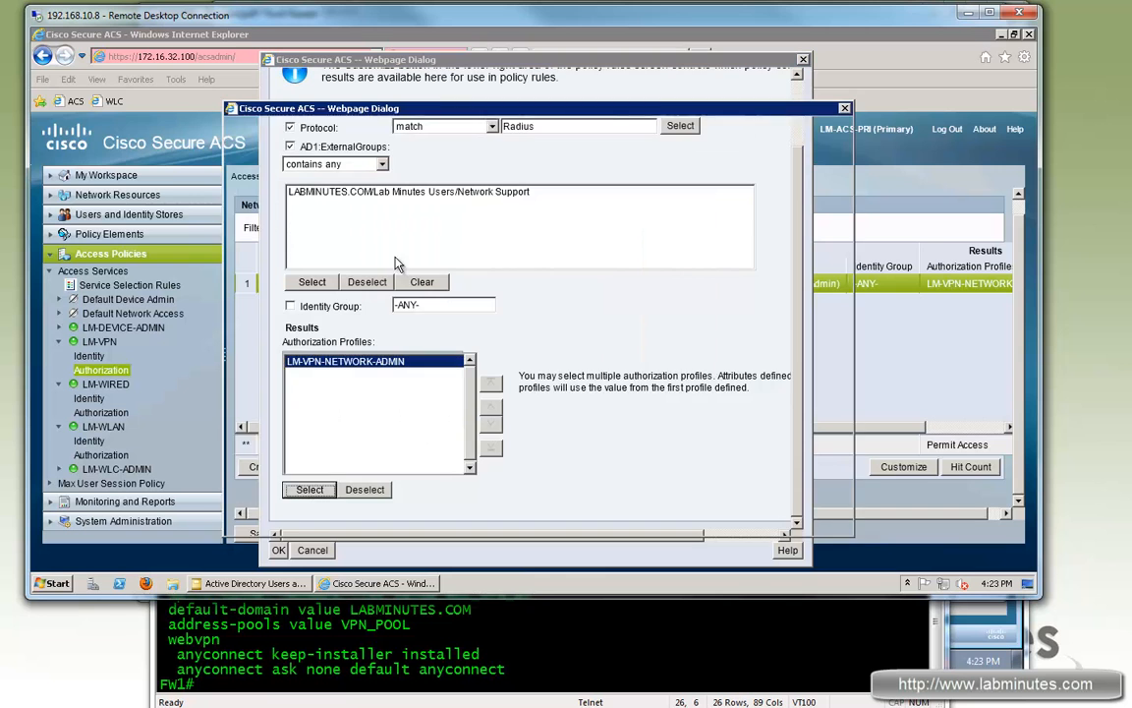
left_click(247, 214)
left_click(248, 234)
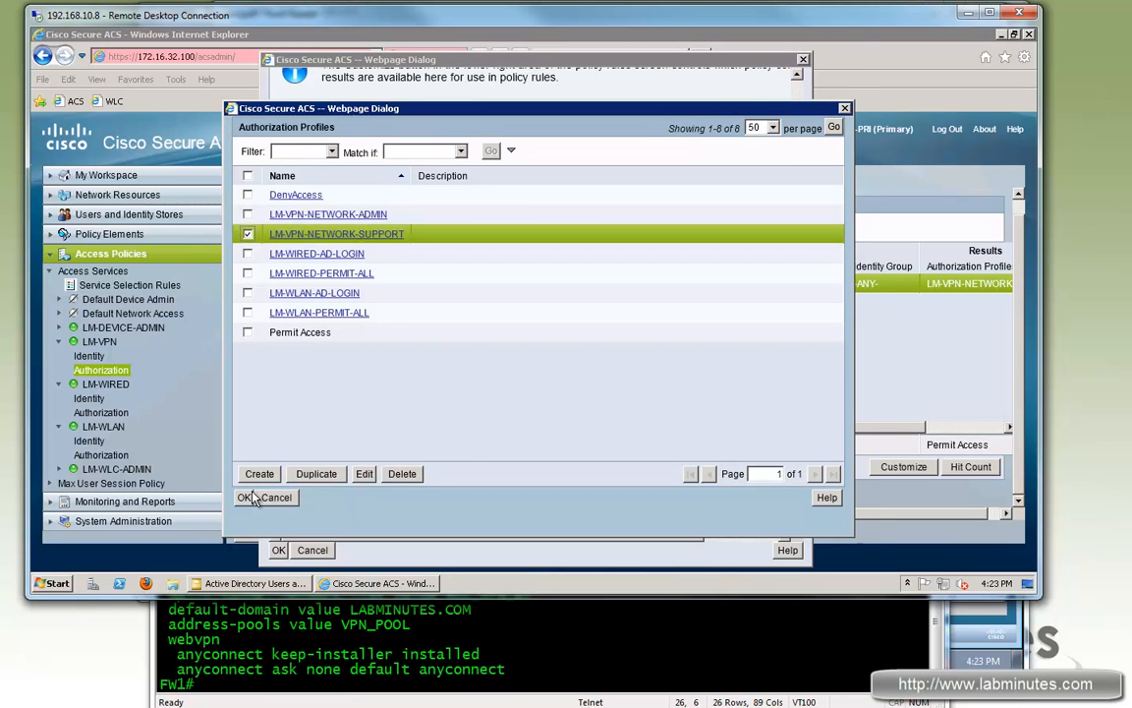
left_click(244, 498)
left_click(251, 547)
Step: Duplicate the support rule below itself and name the copy LM-VPN-LOCAL-ADMIN
left_click(273, 318)
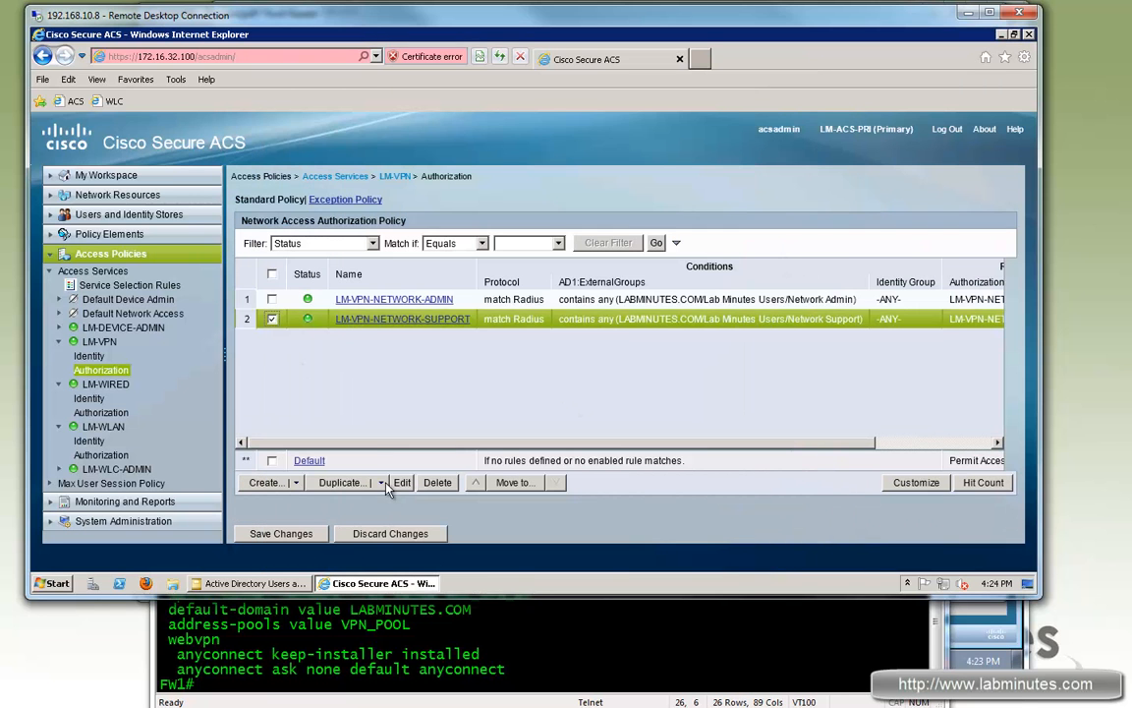
left_click(342, 482)
left_click(366, 517)
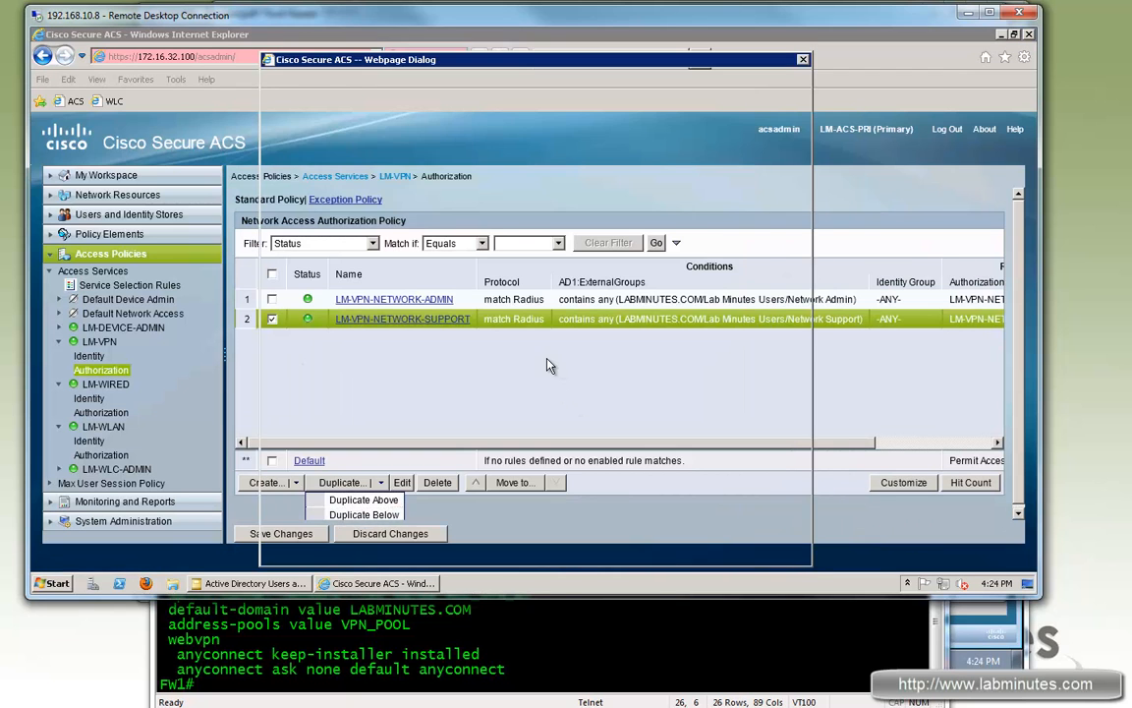
type("LM-VPN-L")
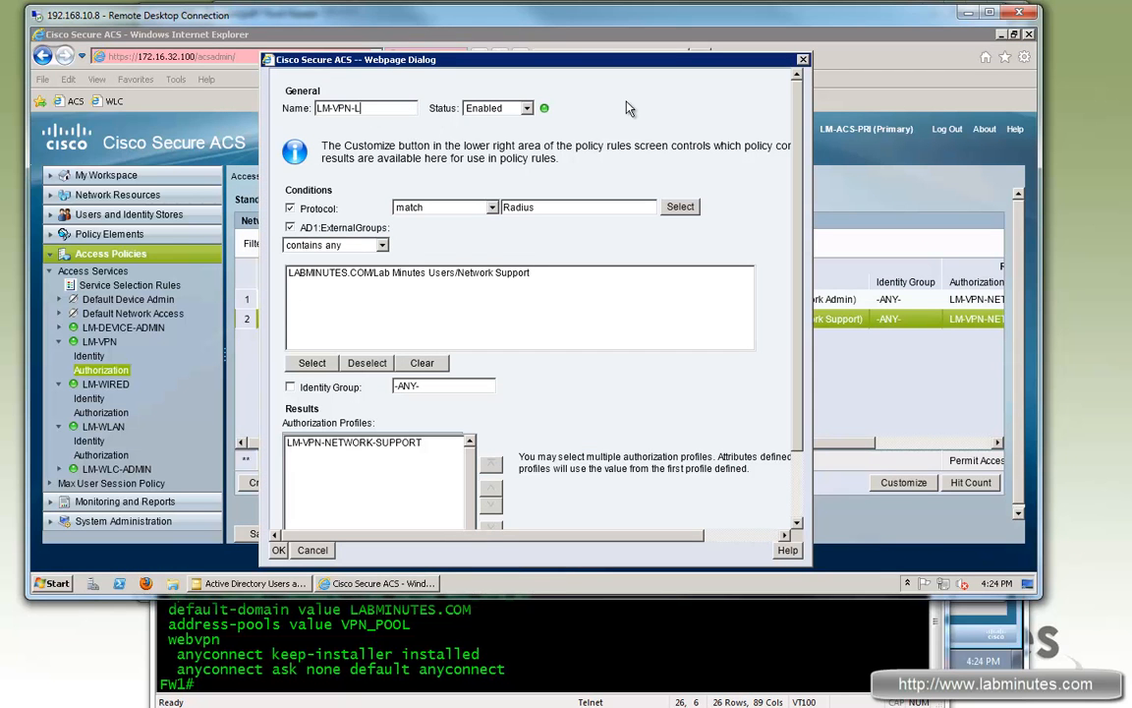
type("OCAL")
scroll(629, 108, "down", 1)
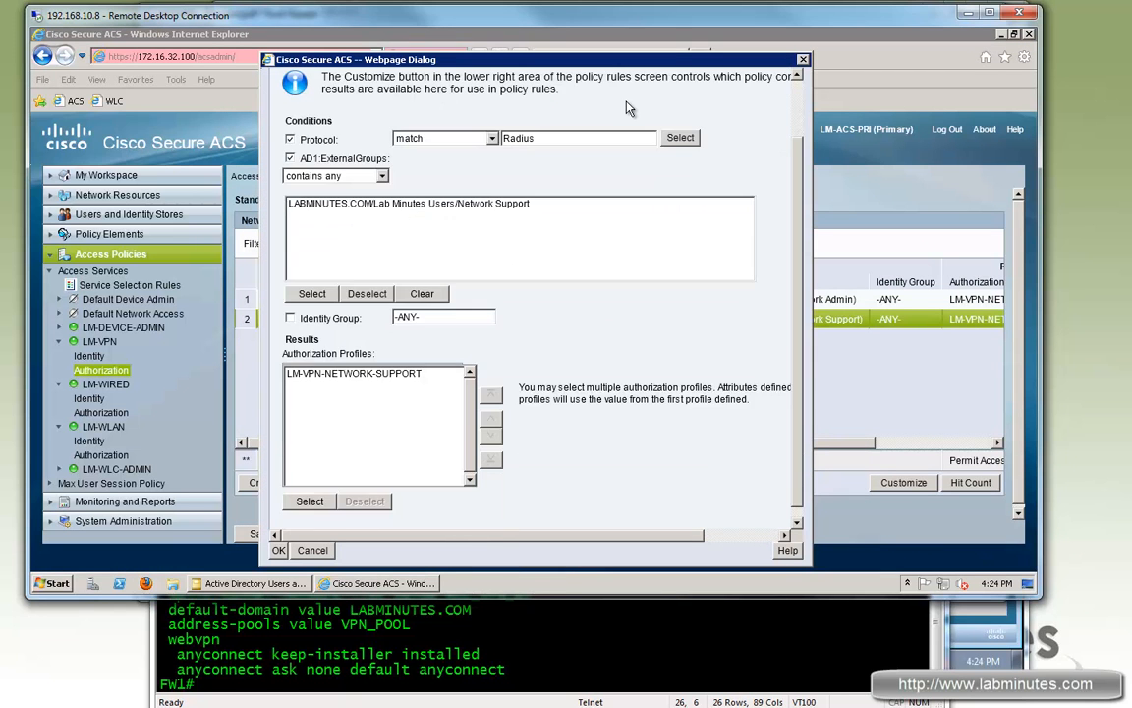
type("-ADMIN")
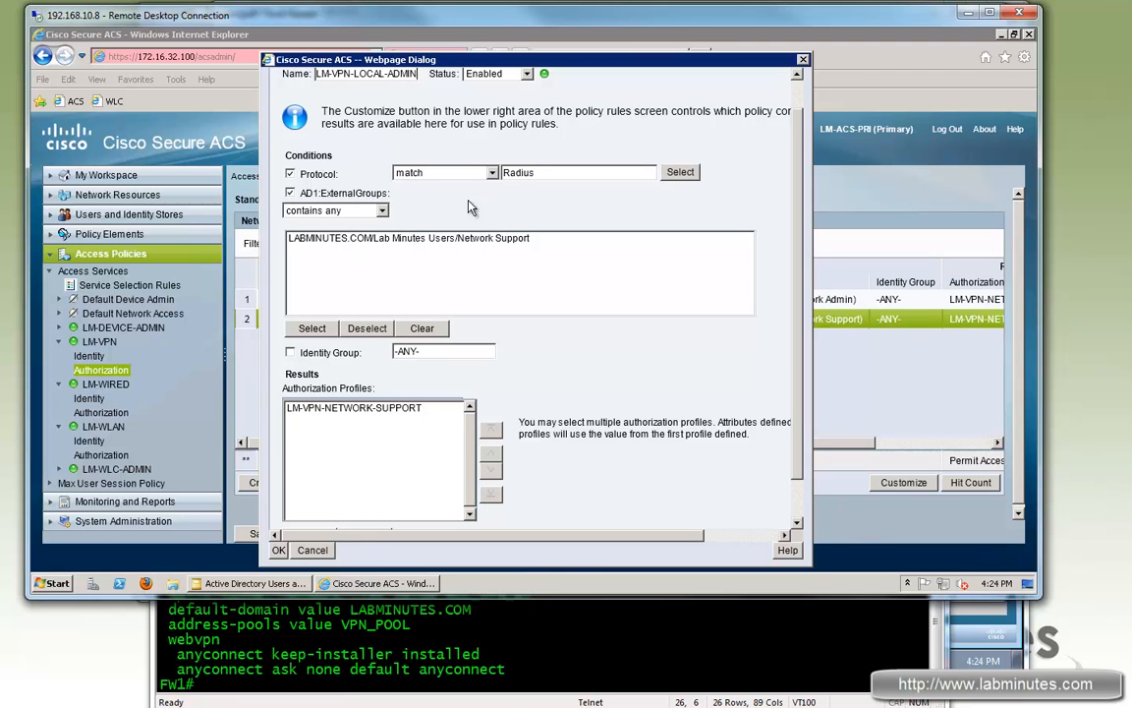
Step: Drop the AD group condition and match the Local Admin identity group instead
left_click(290, 192)
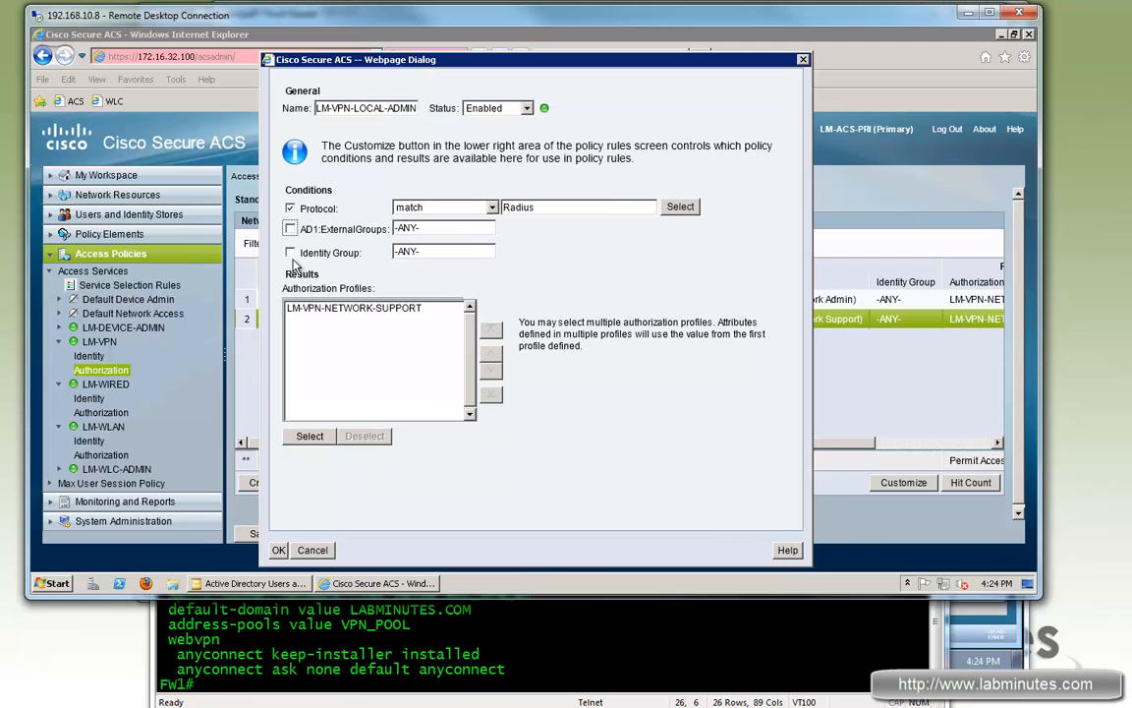
left_click(290, 253)
left_click(676, 252)
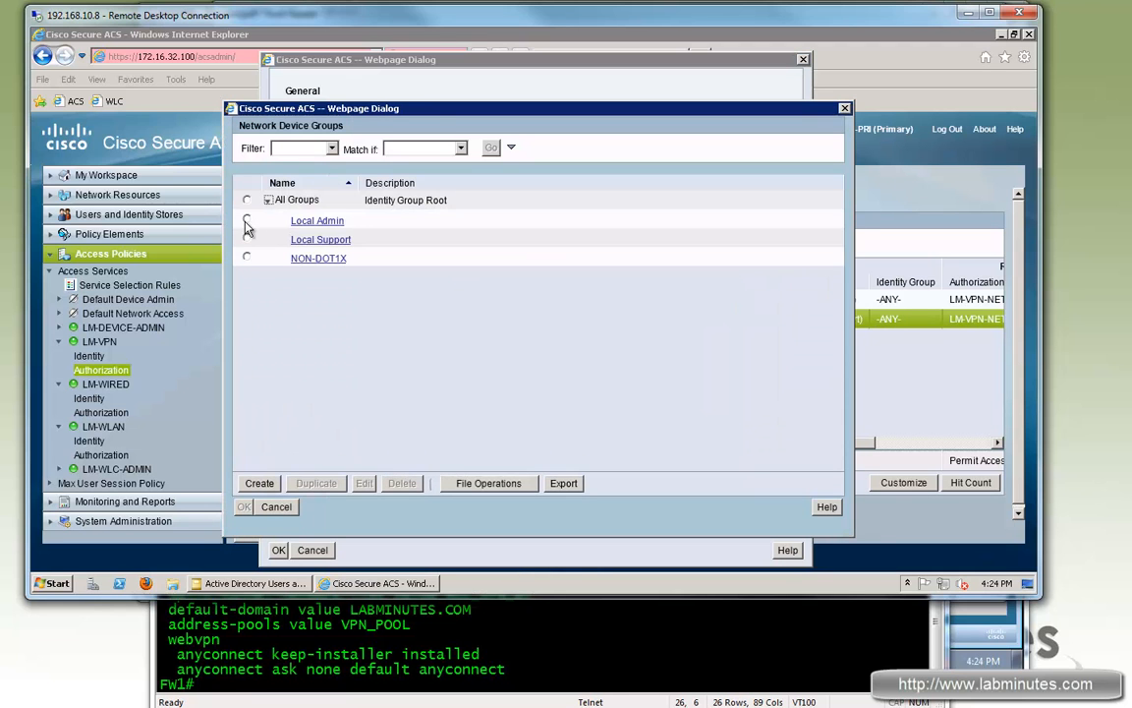
left_click(246, 220)
left_click(242, 507)
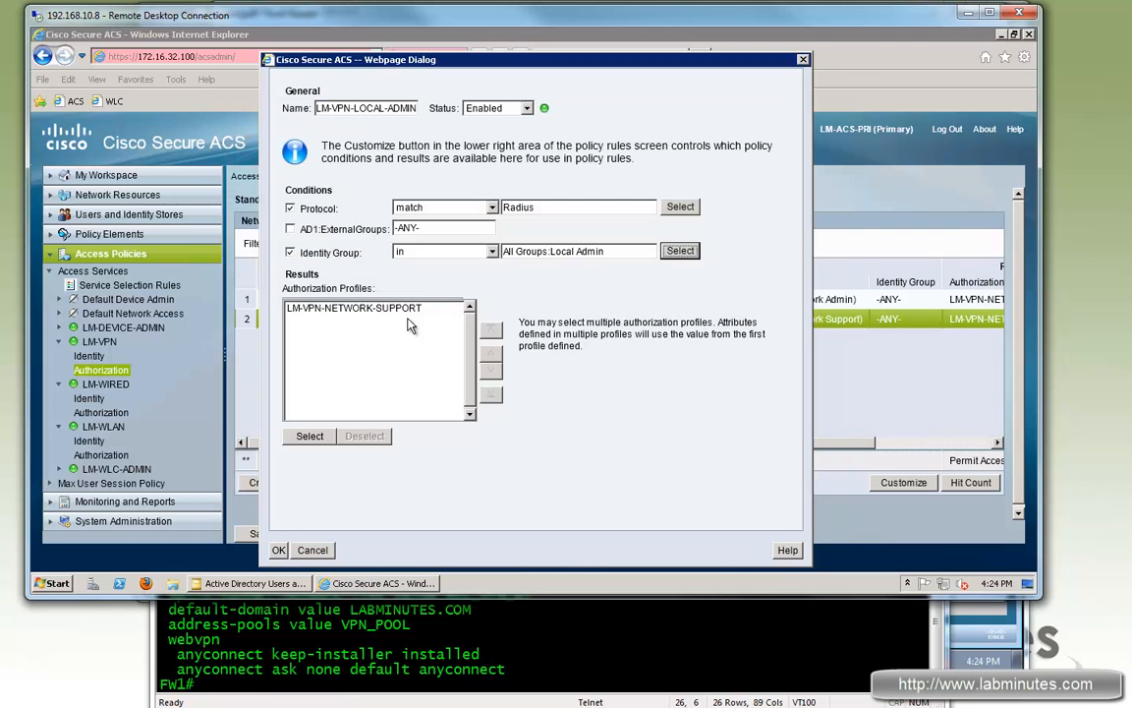
Step: Switch the rule's profile to LM-VPN-NETWORK-ADMIN and save the rule
left_click(312, 437)
left_click(512, 393)
left_click(309, 435)
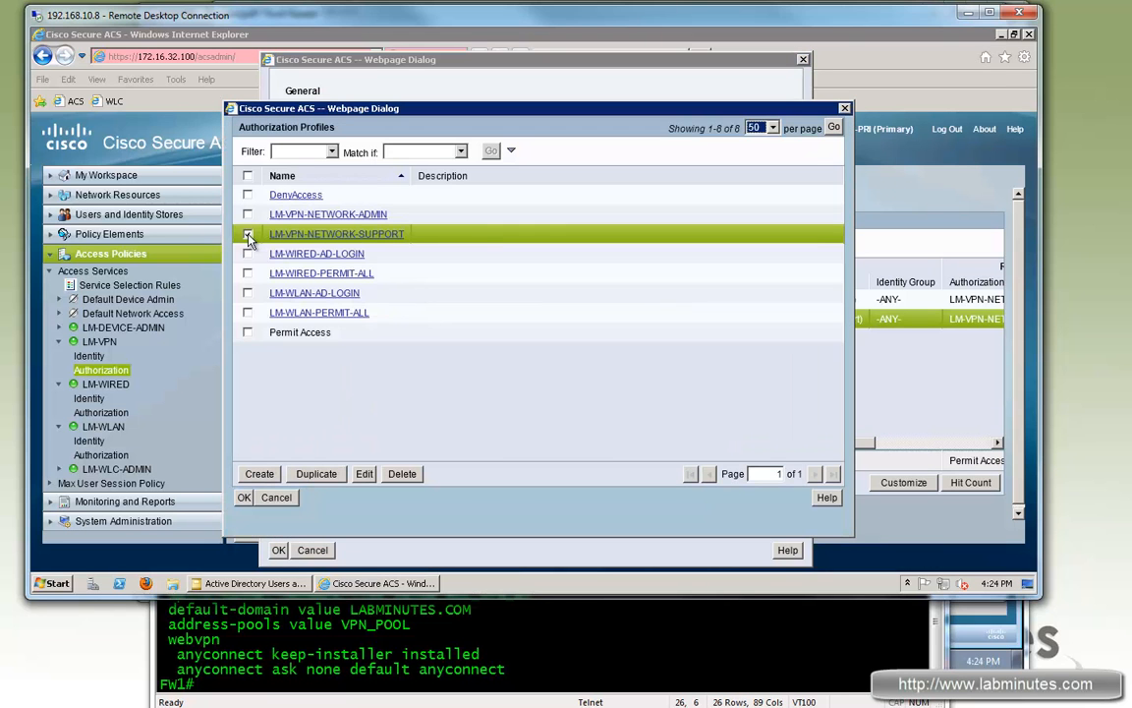
left_click(247, 237)
left_click(248, 215)
left_click(244, 497)
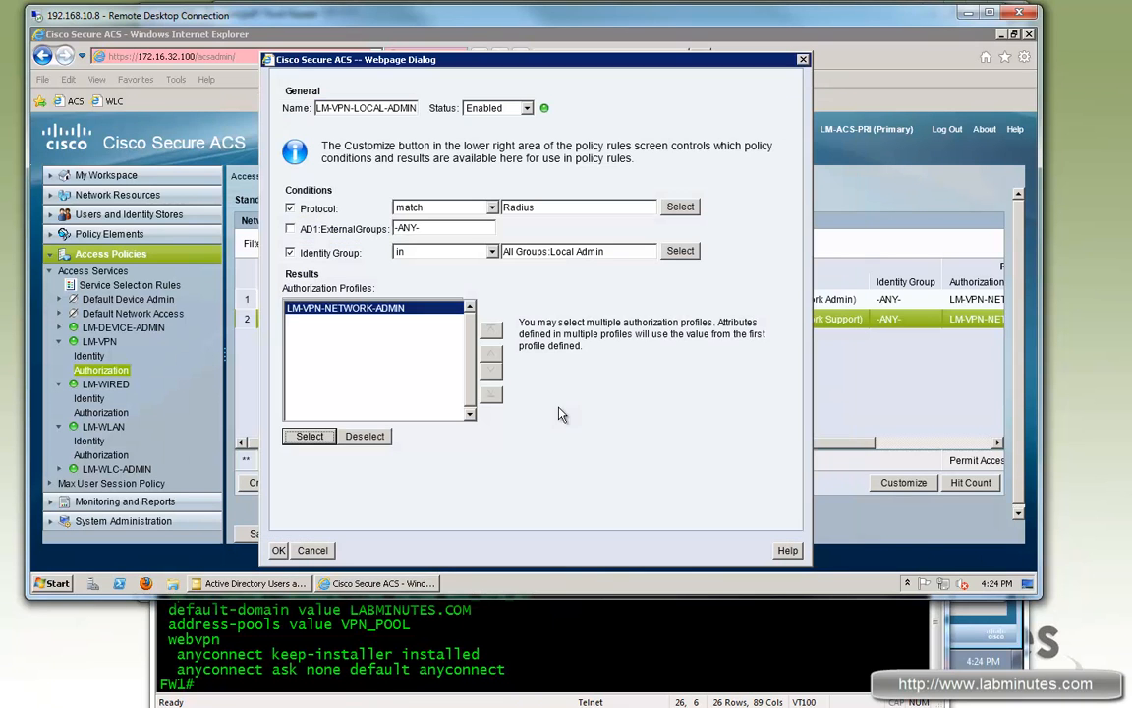
left_click(280, 551)
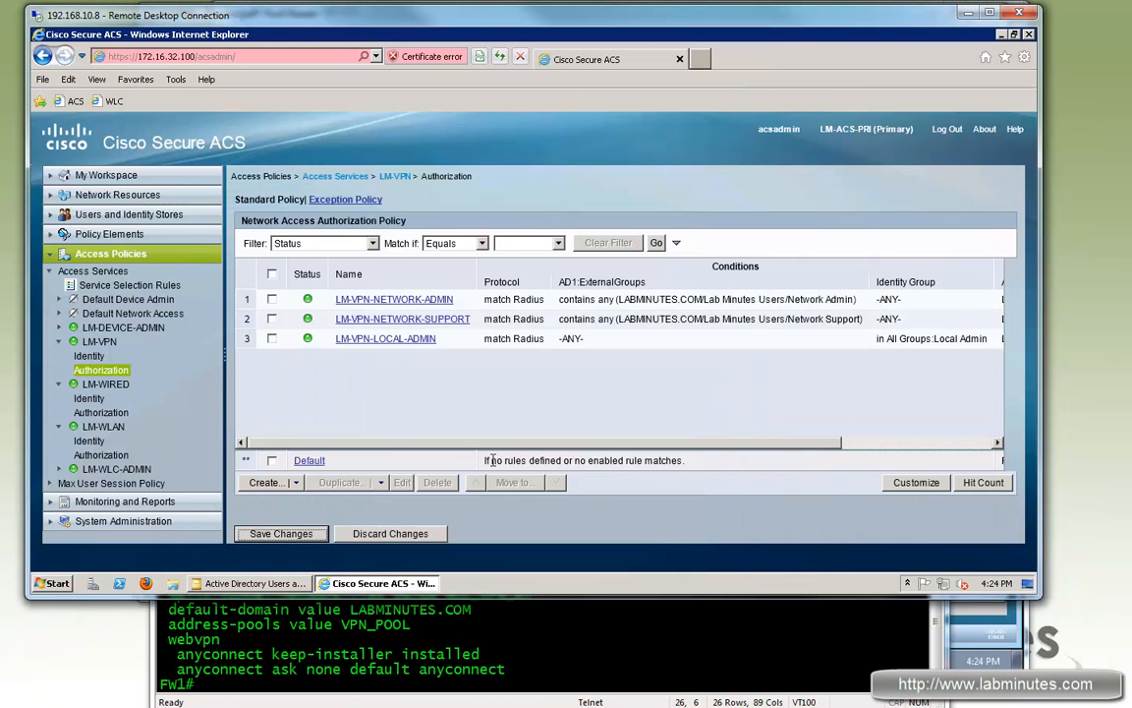
Step: Change the Default rule's authorization profile to DenyAccess and save the LM-VPN policy
left_click(313, 460)
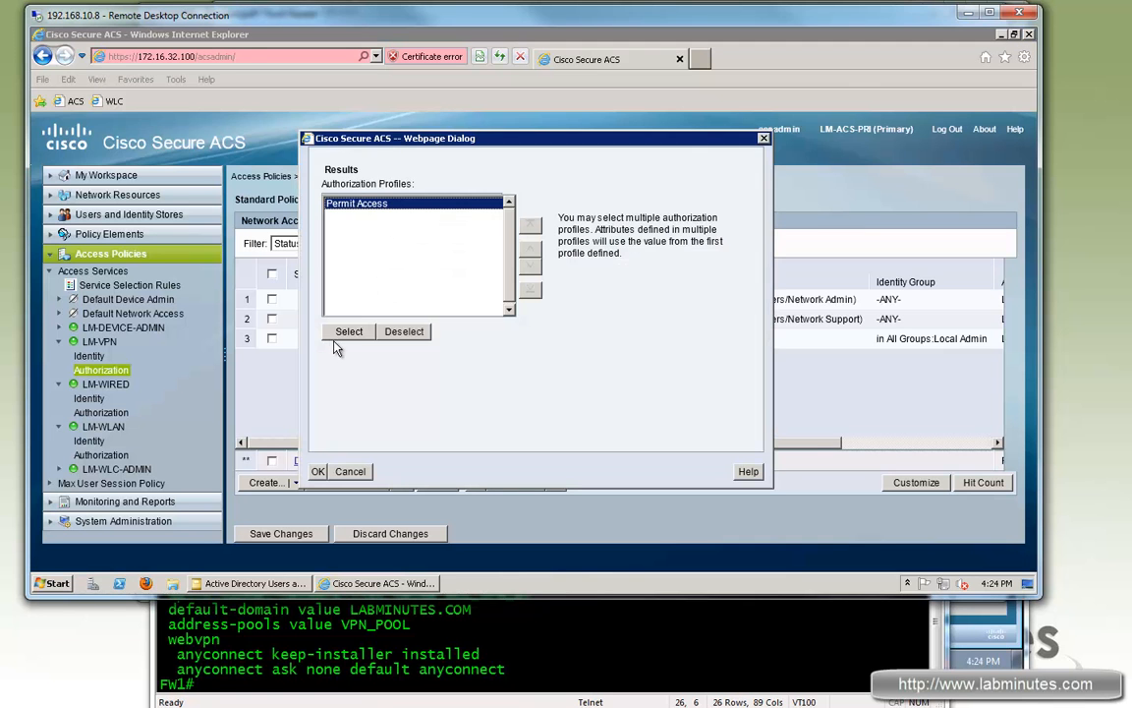
left_click(346, 333)
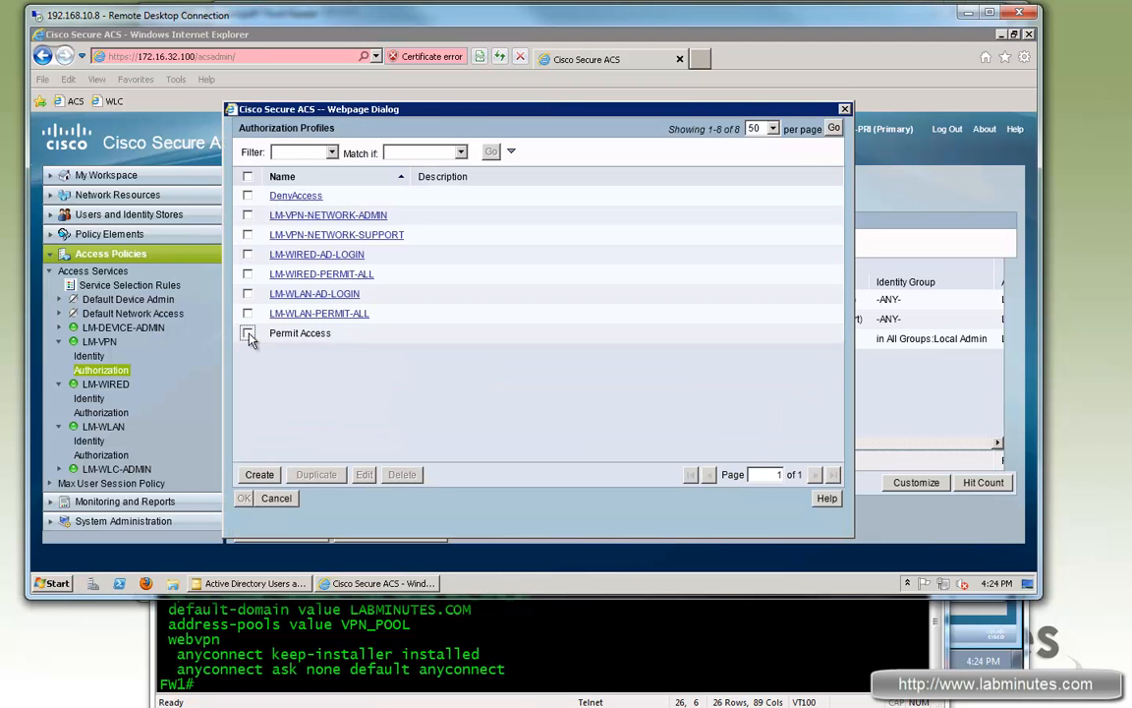
left_click(248, 196)
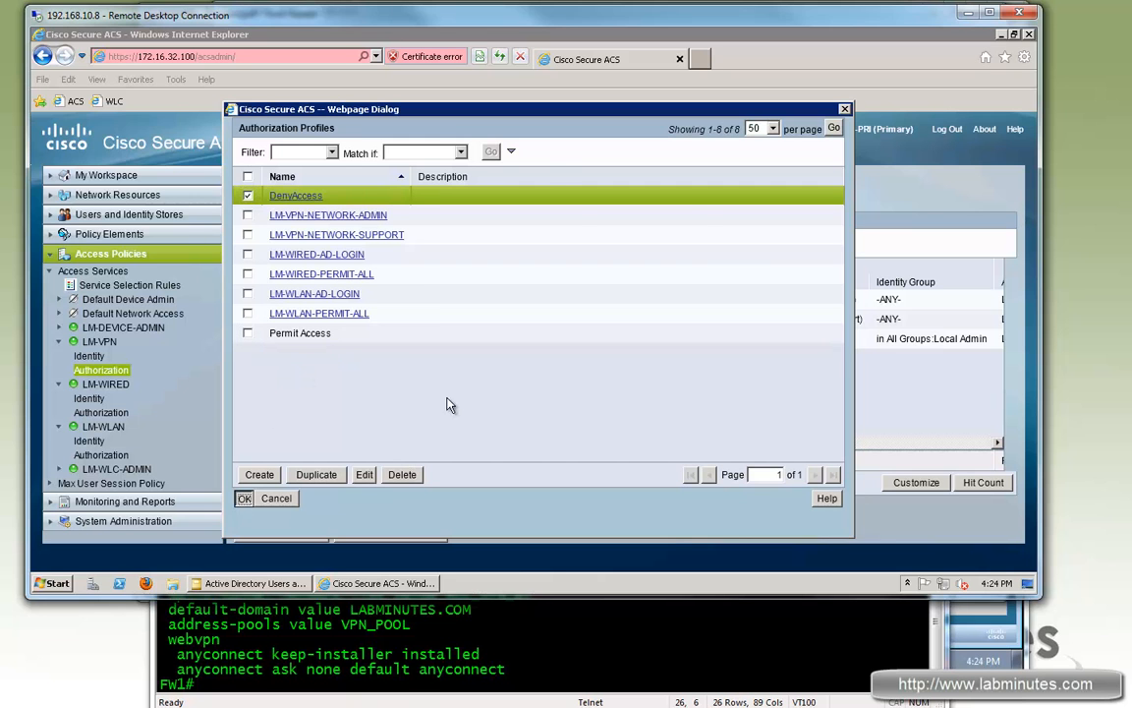
left_click(243, 499)
left_click(319, 468)
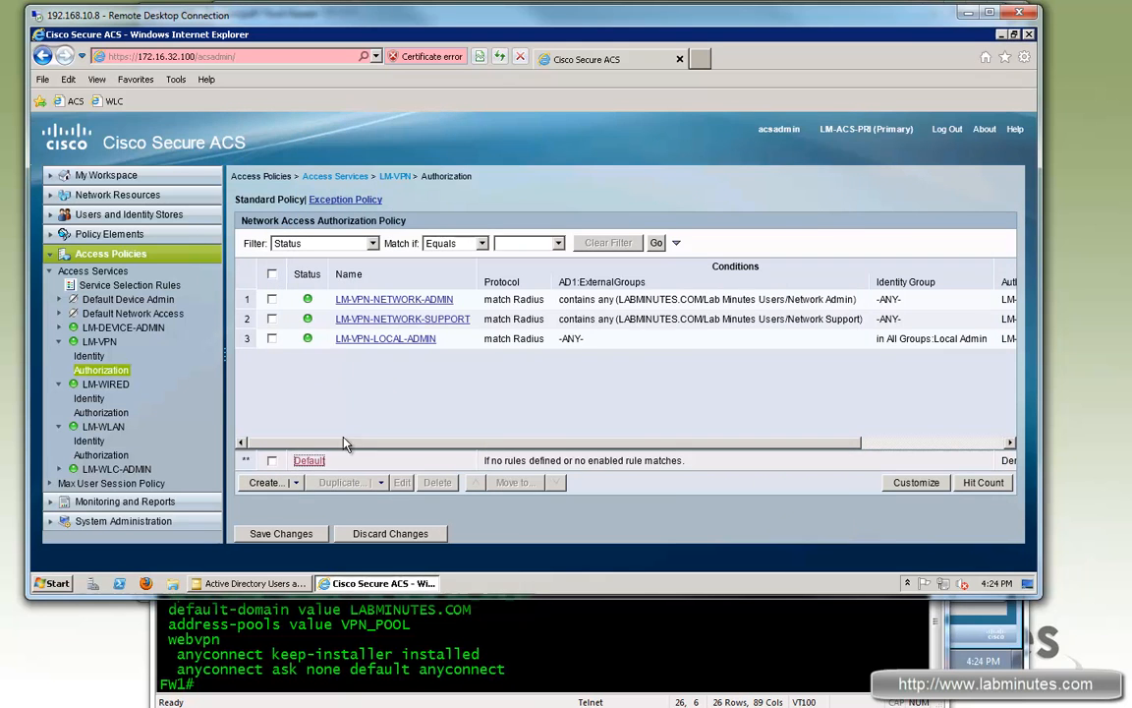
left_click(281, 537)
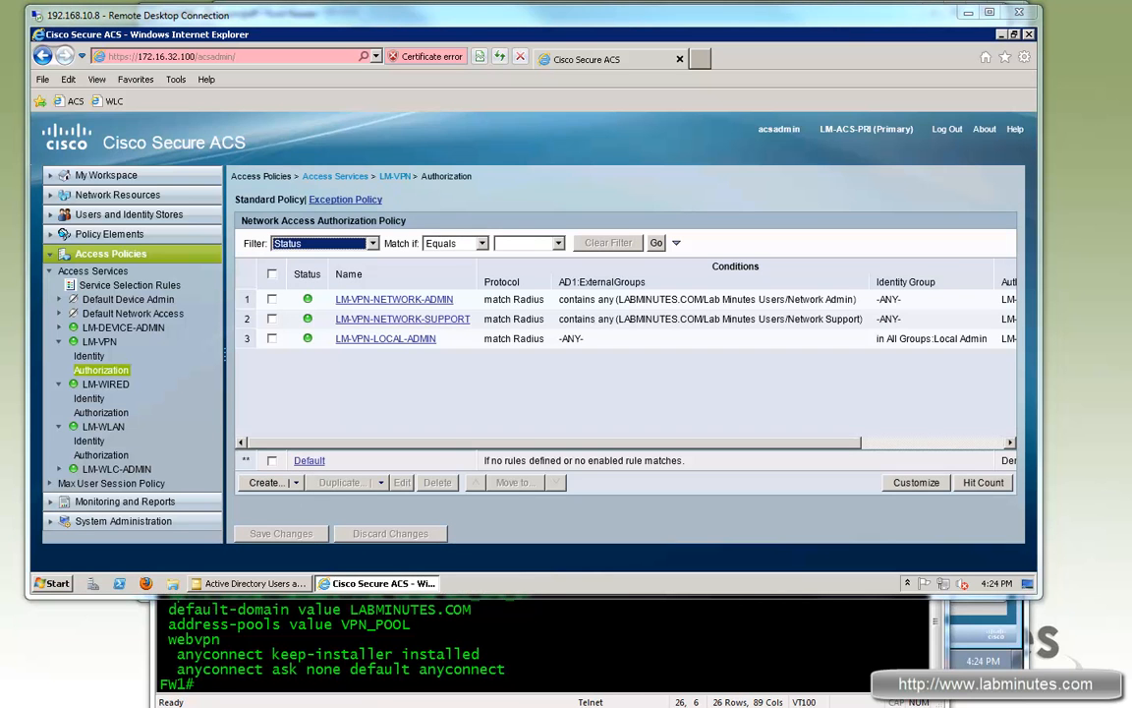
Step: On the firewall, create the RADIUS AAA server group using the radius protocol
left_click(500, 643)
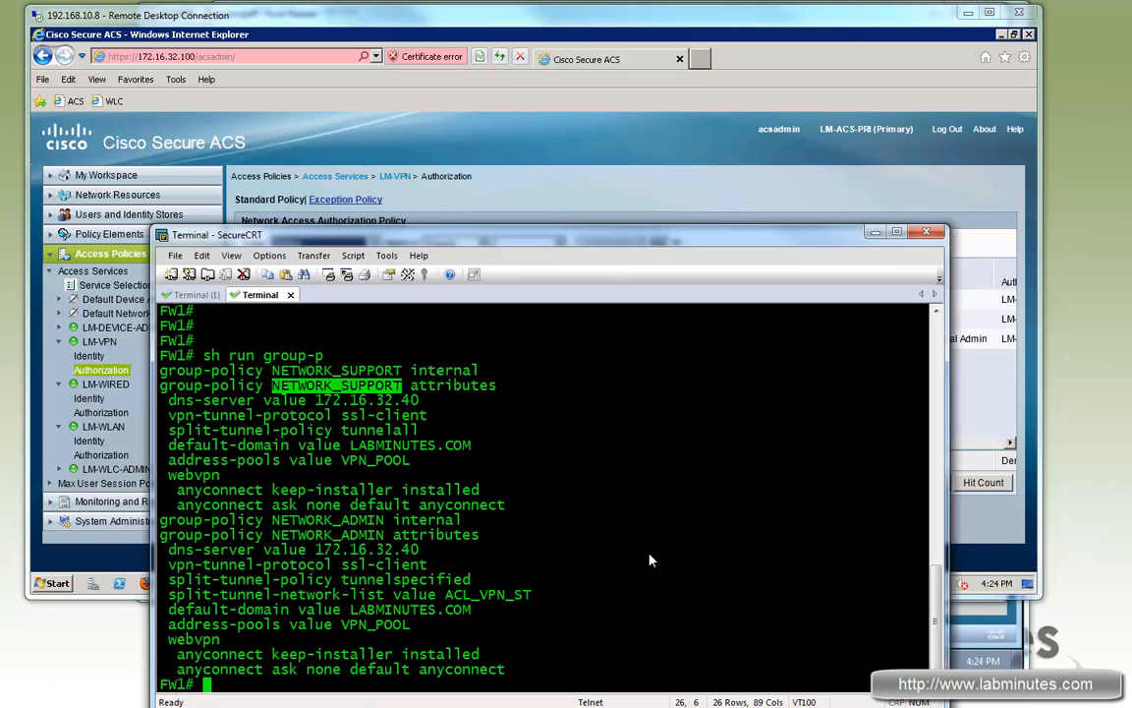
key("Return")
key("Return")
key("Return")
key("Return")
type("conf t")
key("Return")
type("aaa-se")
key("Tab")
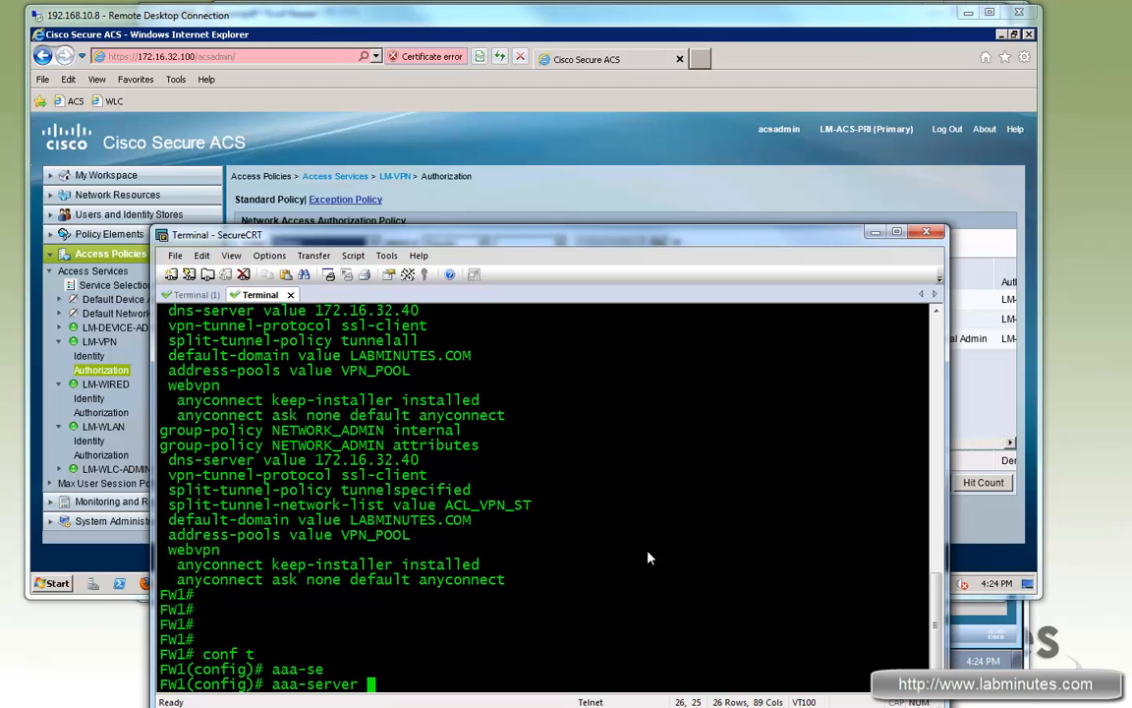
type("RADIUS")
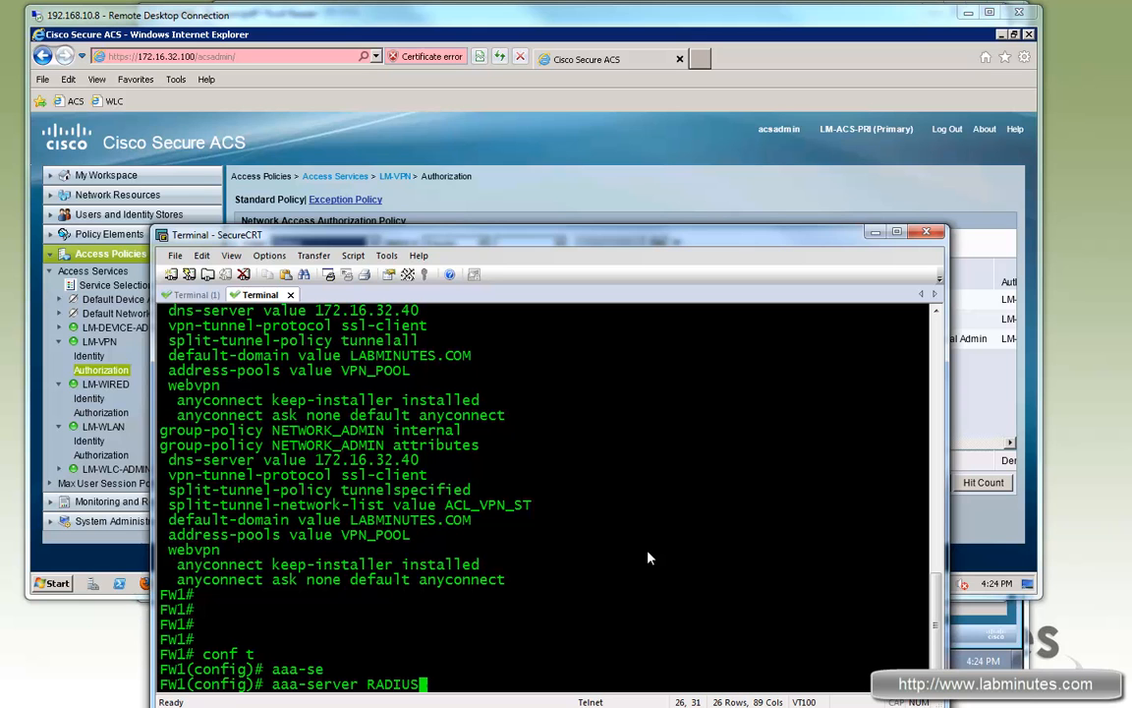
type(" pro")
key("Tab")
type("radi")
key("Tab")
key("Return")
key("Return")
key("Return")
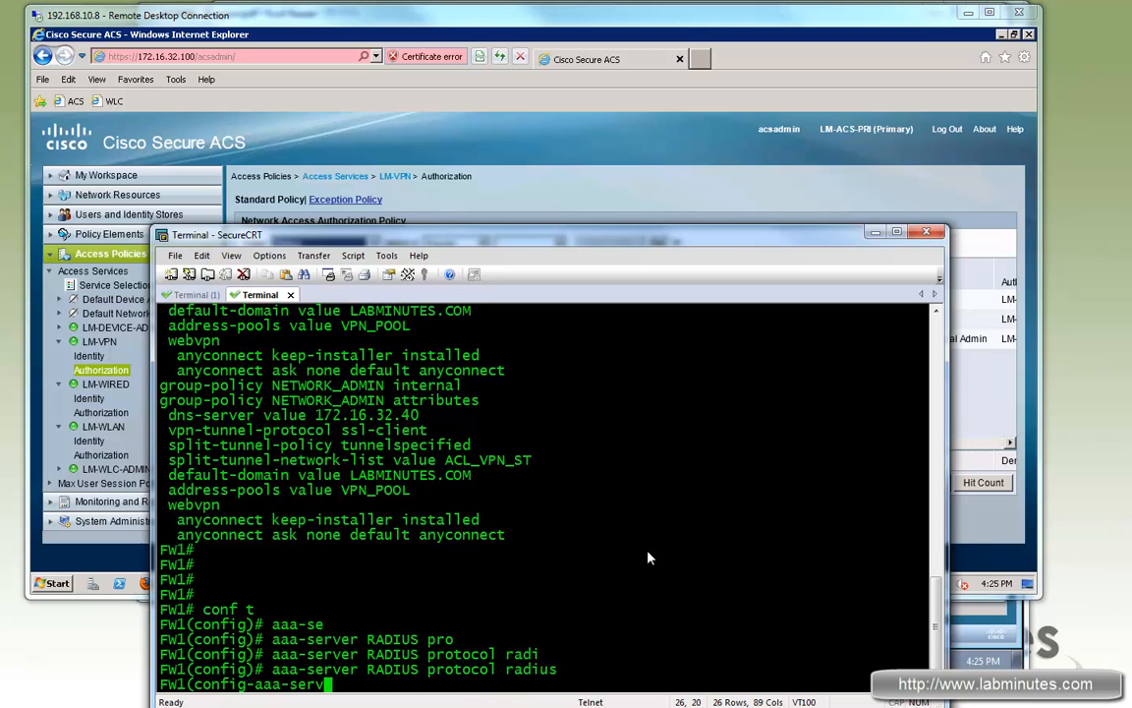
Step: Add 172.16.32.100 on INSIDE as a RADIUS host and set its shared secret
key("Up")
key("BackSpace")
key("BackSpace")
key("BackSpace")
key("BackSpace")
key("BackSpace")
key("BackSpace")
key("BackSpace")
key("BackSpace")
key("BackSpace")
key("BackSpace")
key("BackSpace")
key("BackSpace")
key("BackSpace")
key("BackSpace")
key("BackSpace")
key("BackSpace")
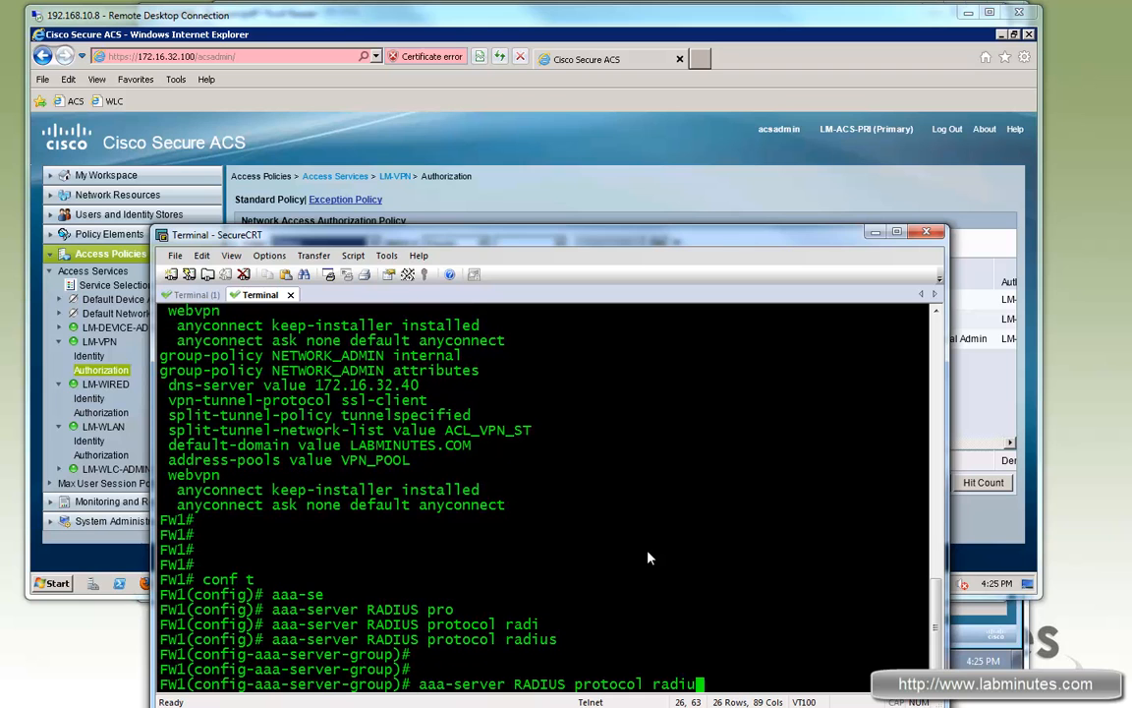
type("(")
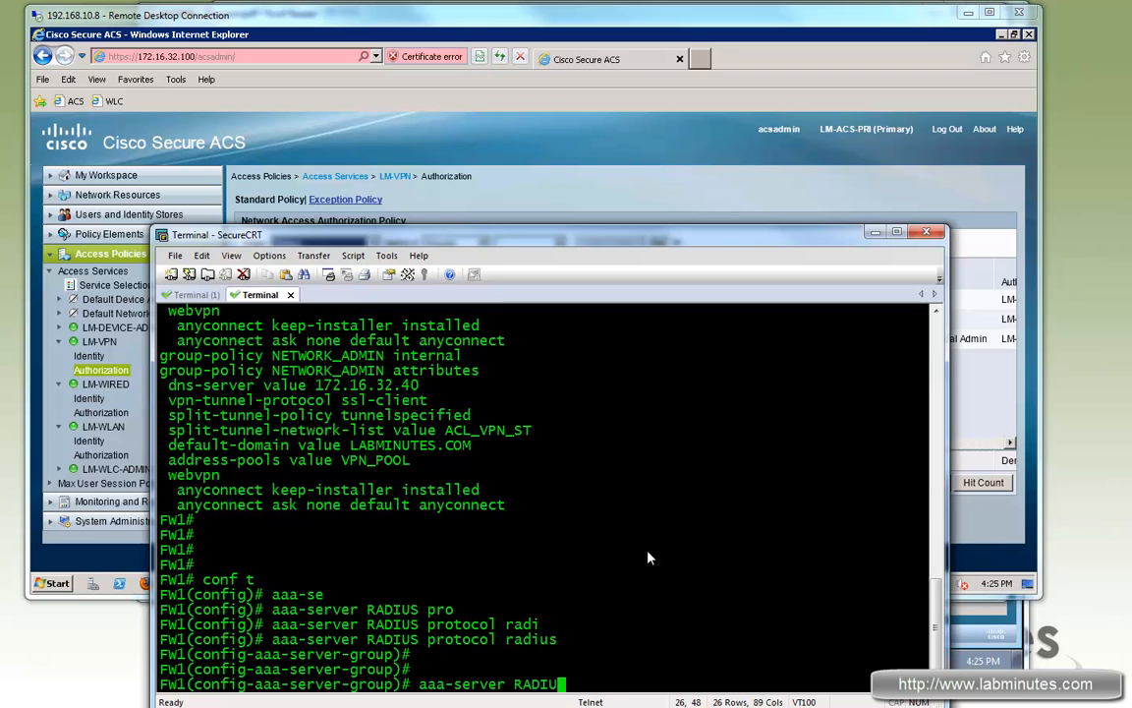
type("INSID")
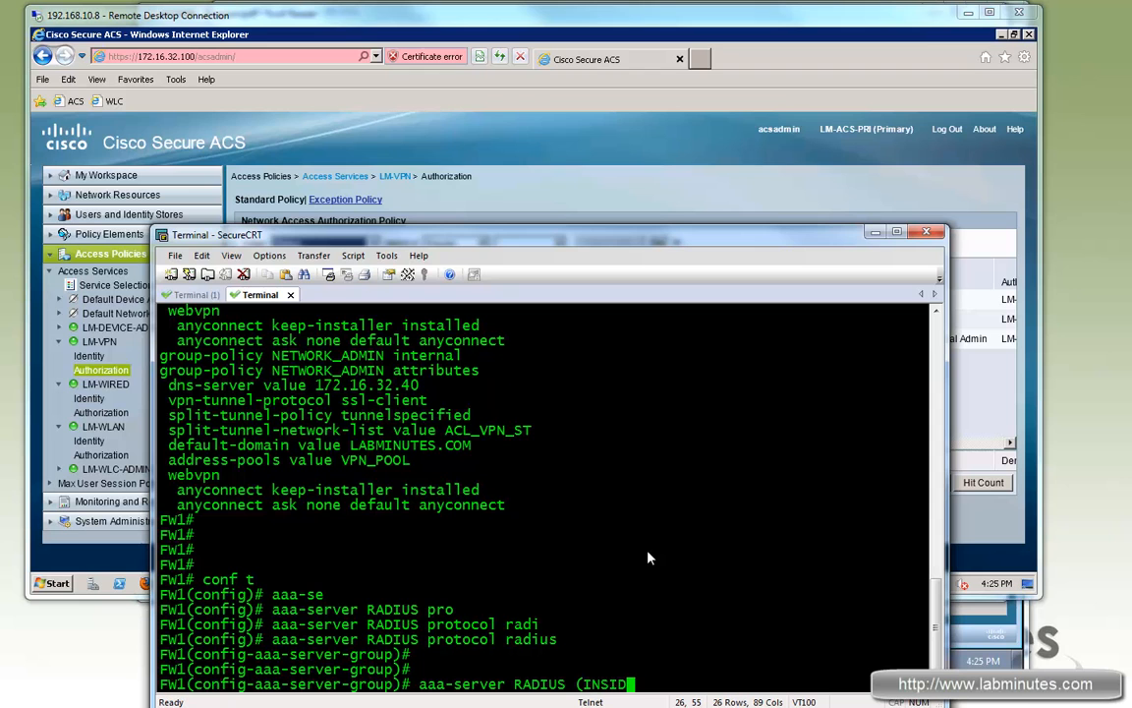
type("E) host 172.16.32.100")
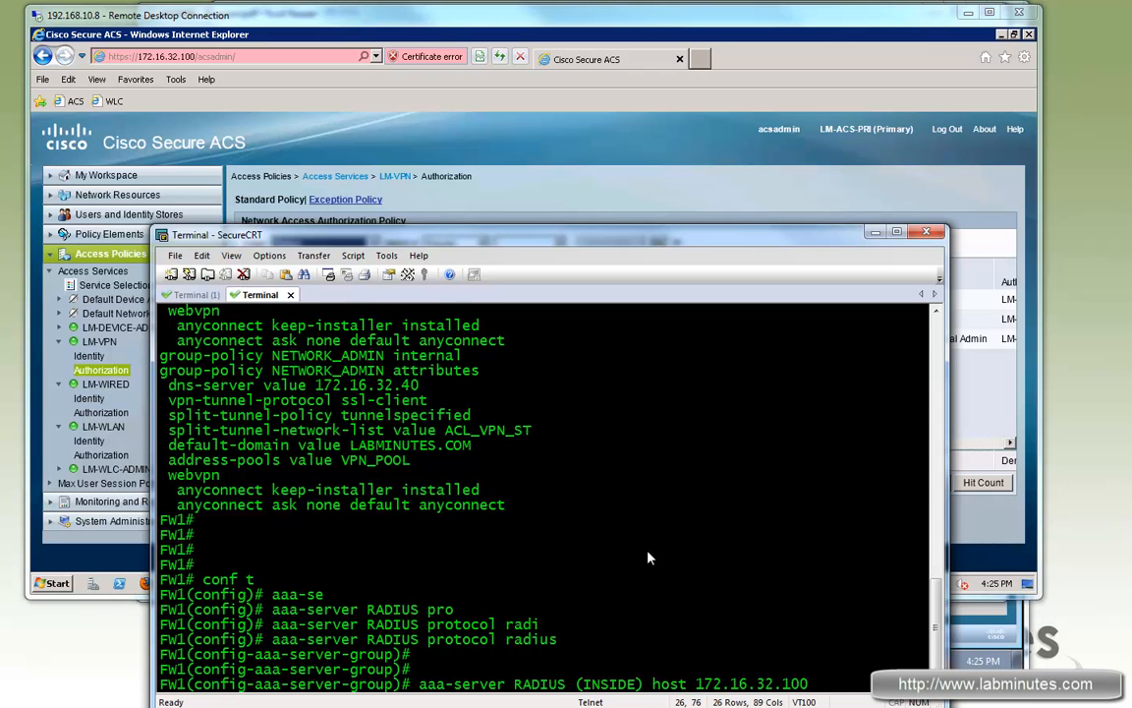
key("Return")
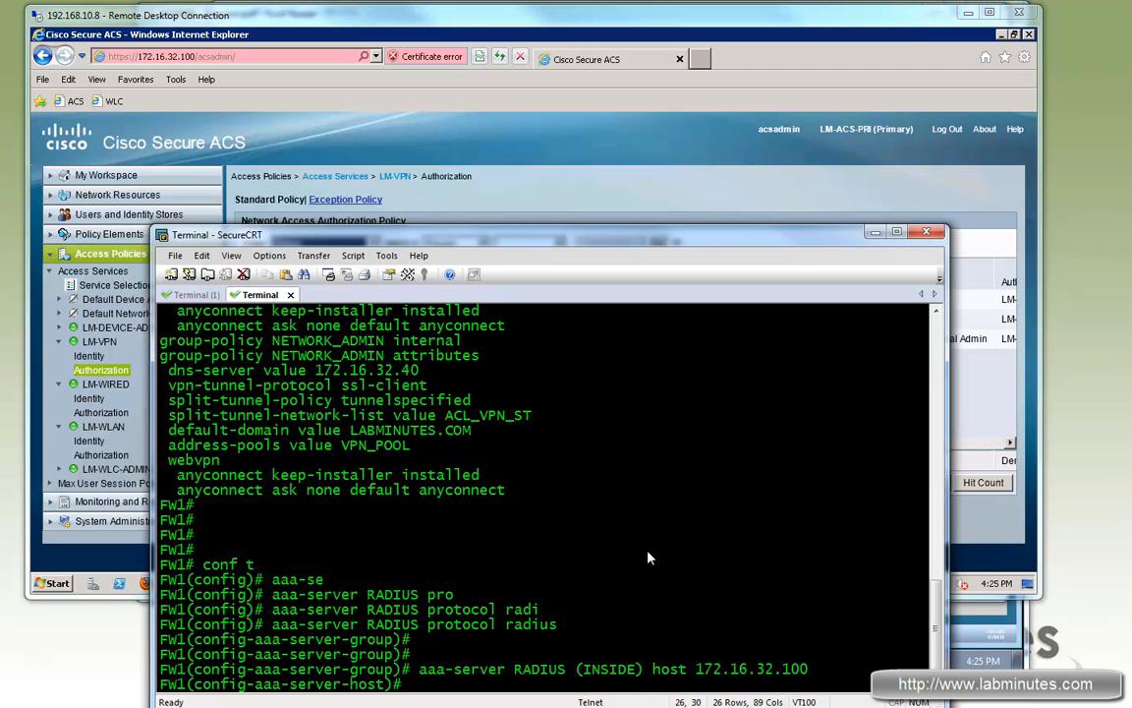
type("?")
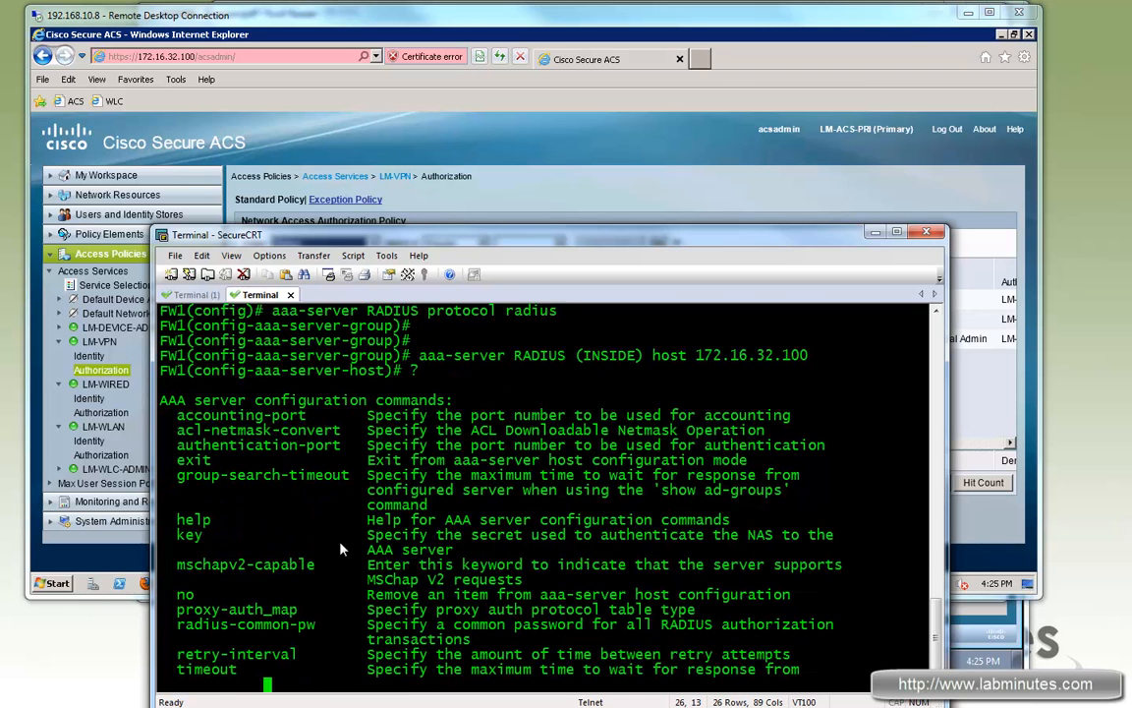
double_click(189, 519)
type("key cisco")
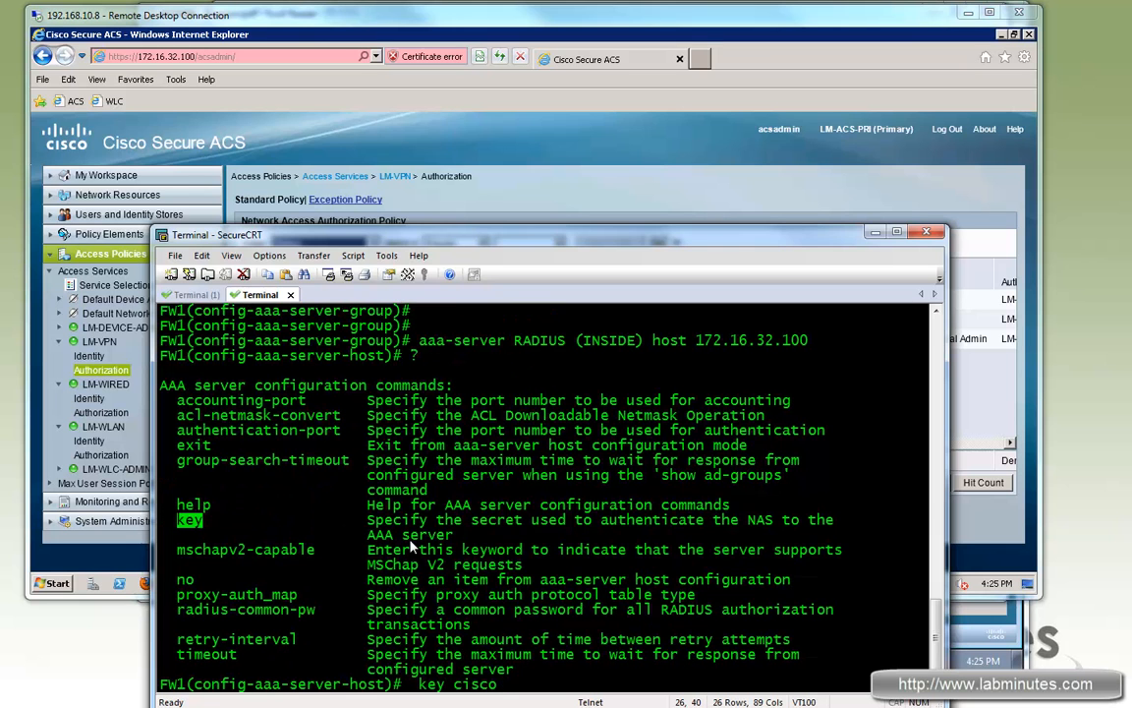
key("Return")
key("Return")
key("Return")
Step: Set the host's retry interval to 2 and timeout to 5, then exit host mode
type("retr")
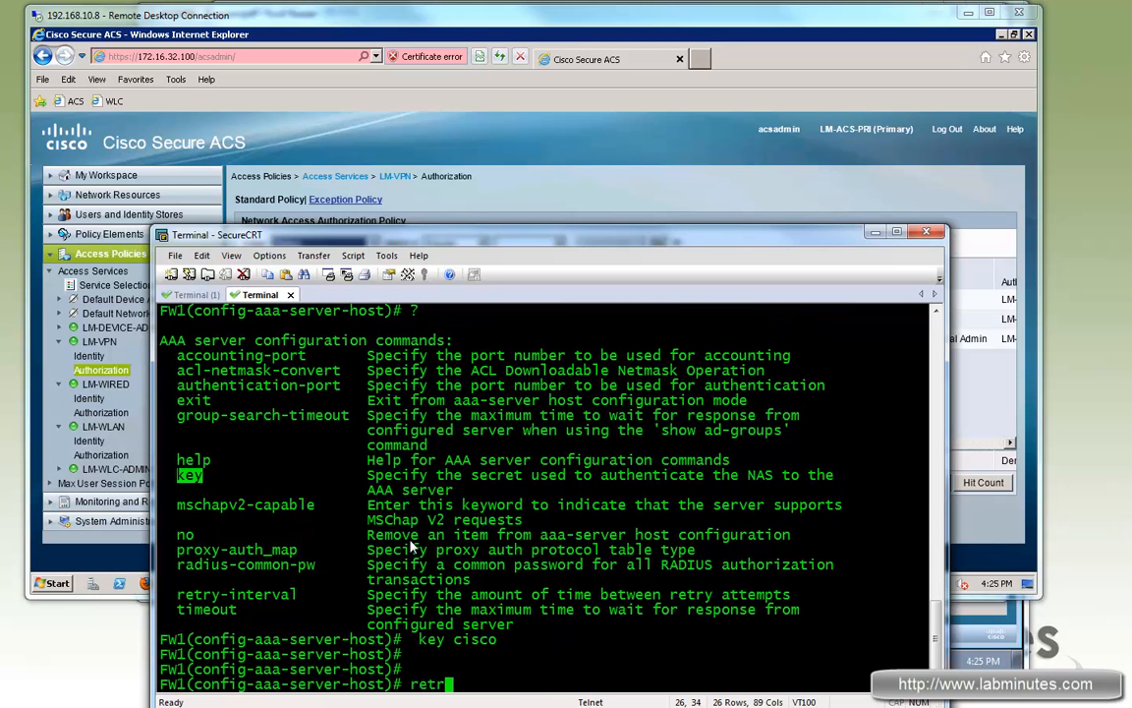
type("y")
key("Tab")
type("2")
key("Return")
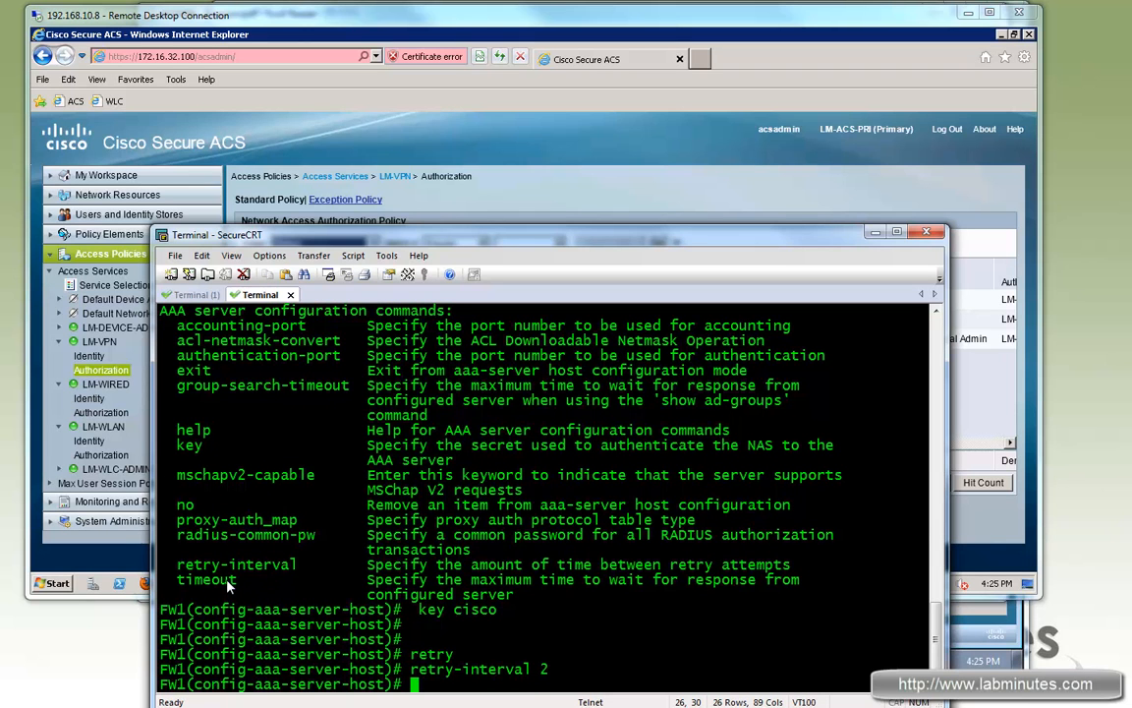
type("time?")
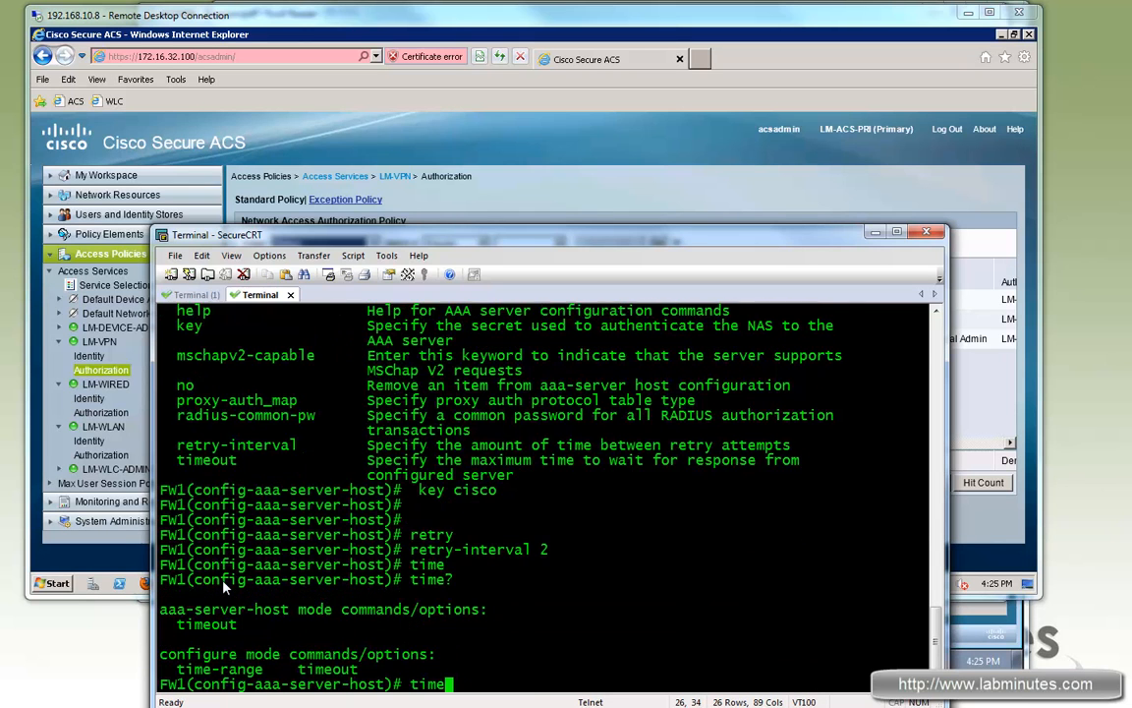
type("ou")
key("Tab")
type("?")
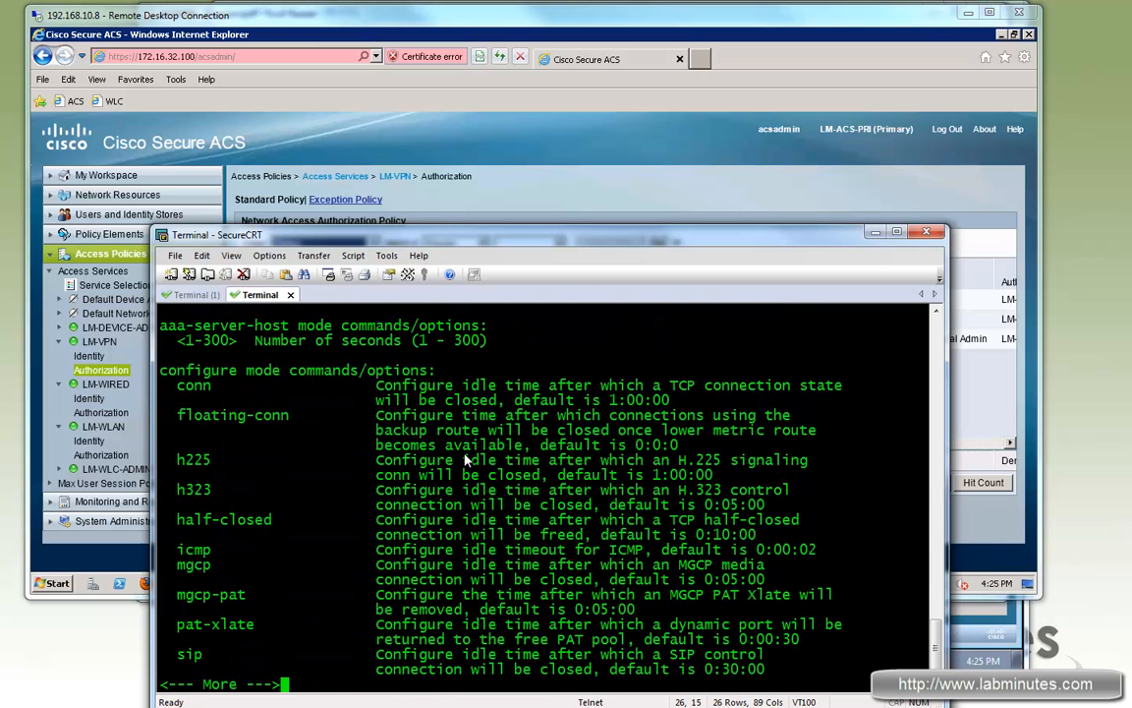
type("q")
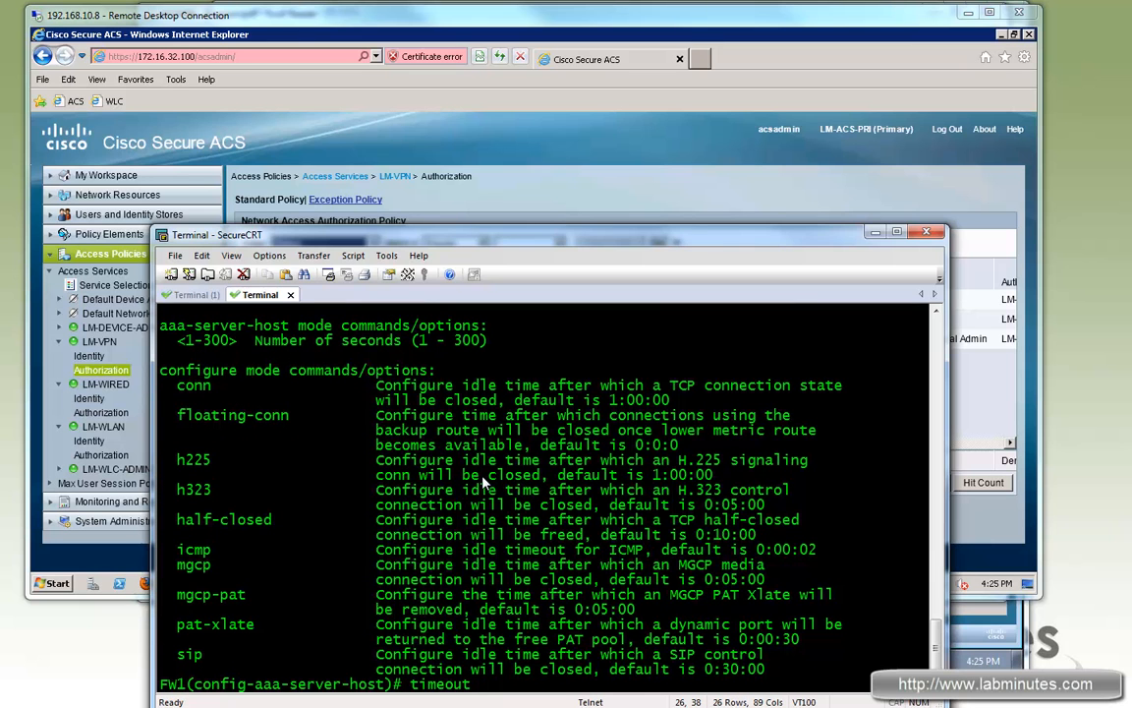
type("5")
key("Return")
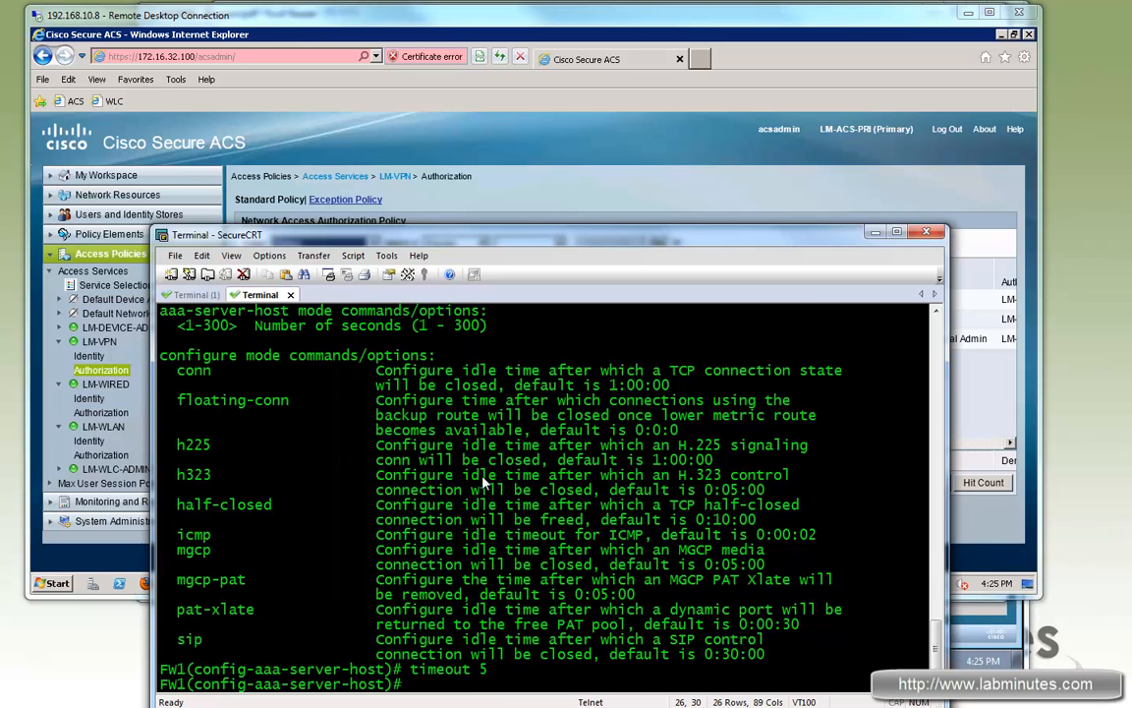
key("Return")
key("Return")
key("Return")
type("exi")
key("Return")
type("shr un webvpn")
key("Return")
Step: Show the running webvpn configuration and select its tunnel-group-list enable line
type("sh run webvpn")
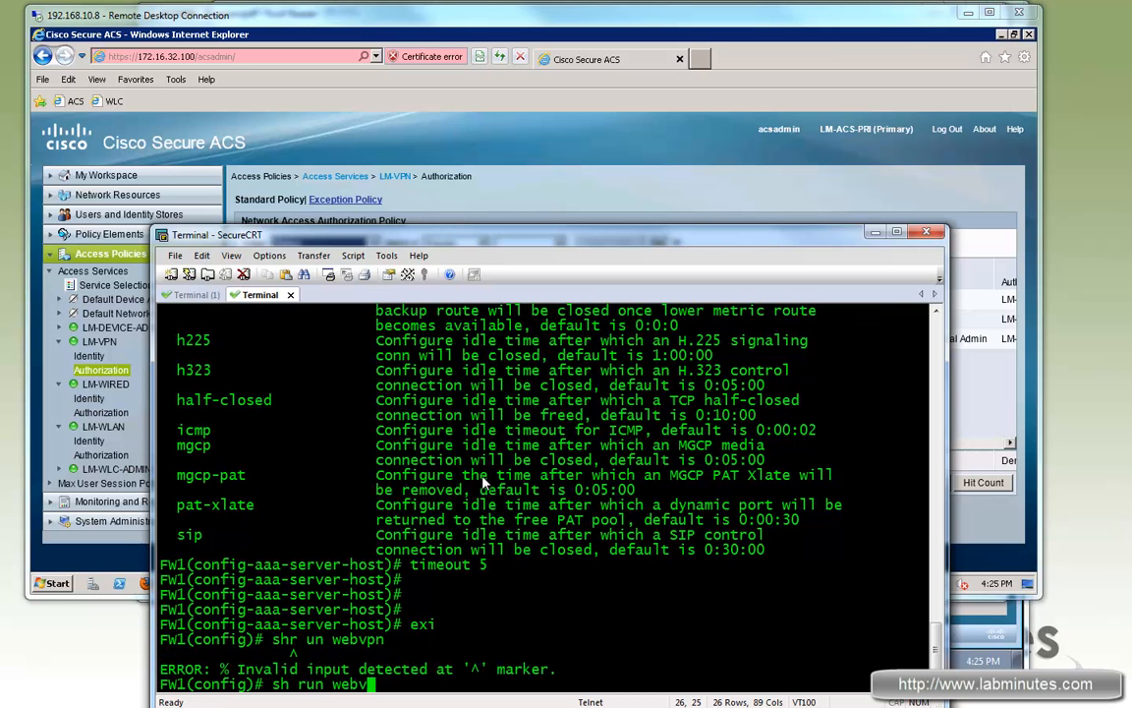
key("Return")
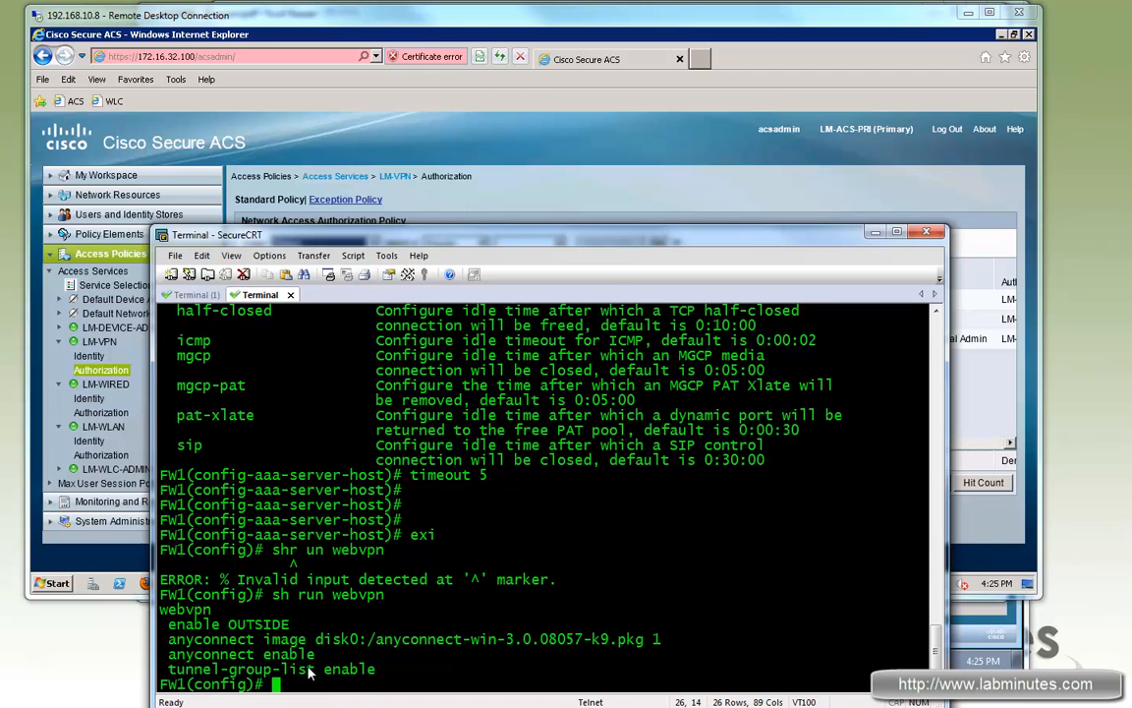
left_click_drag(169, 670, 349, 671)
left_click_drag(375, 669, 184, 670)
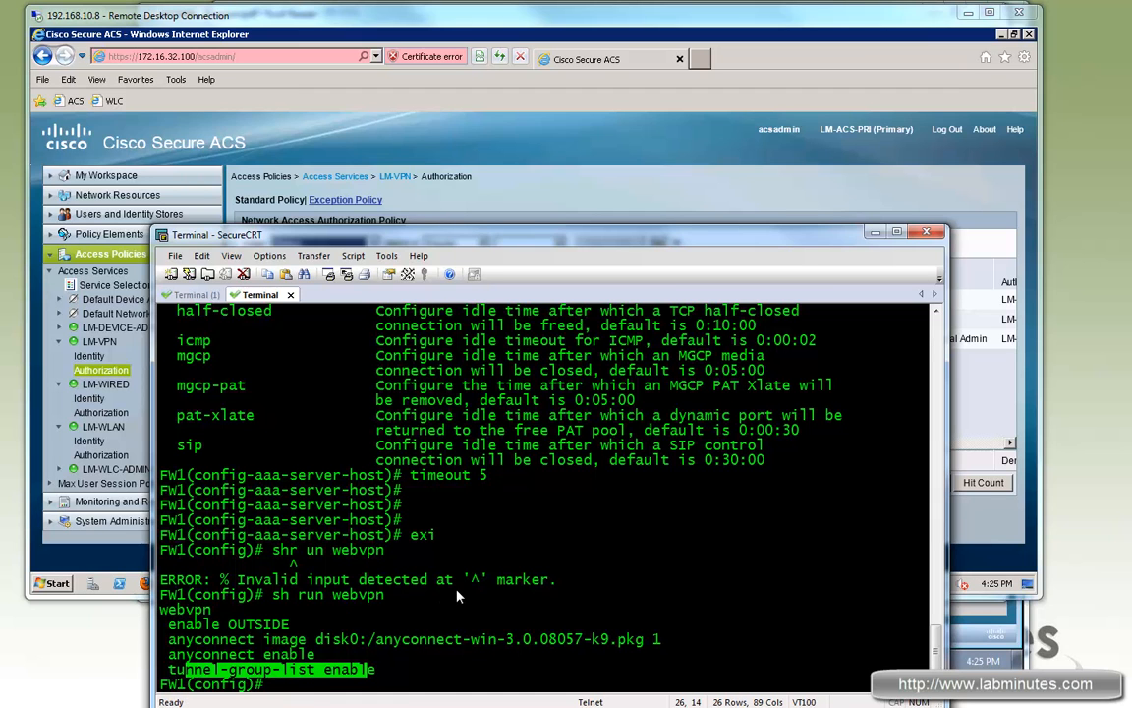
Step: Under webvpn, apply 'no tunnel-group-list enable' and exit back to global configuration
type("webvpn")
key("Return")
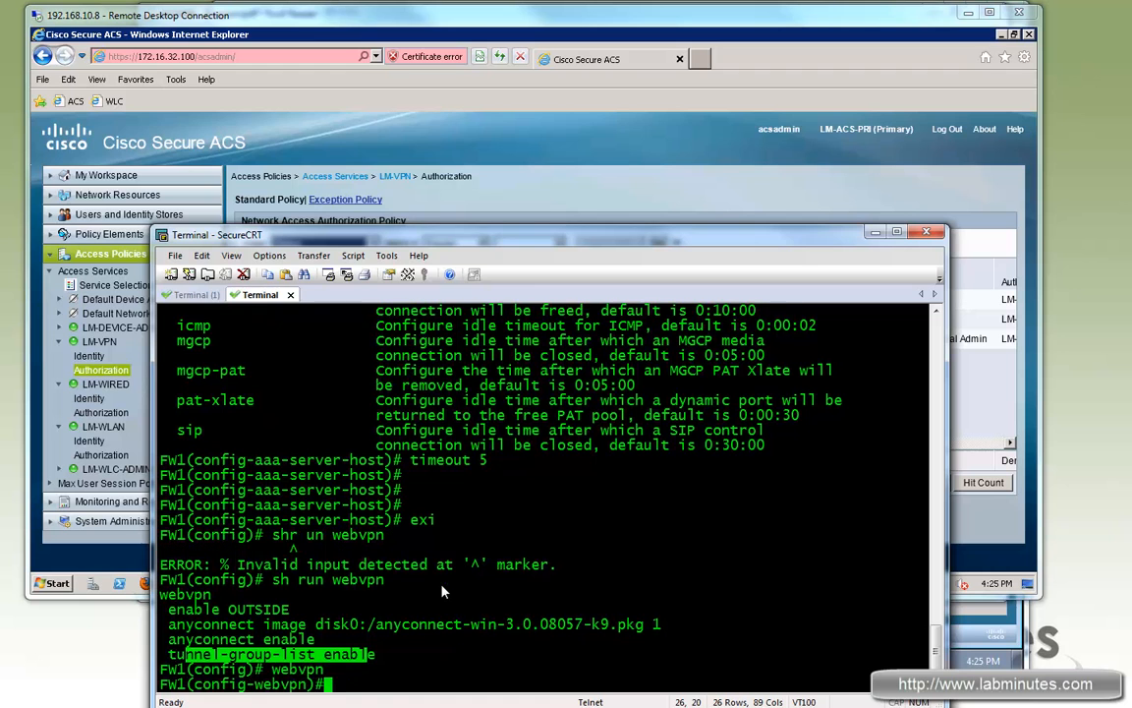
left_click_drag(169, 655, 402, 658)
right_click(402, 665)
key("Up")
key("ctrl+a")
type("no")
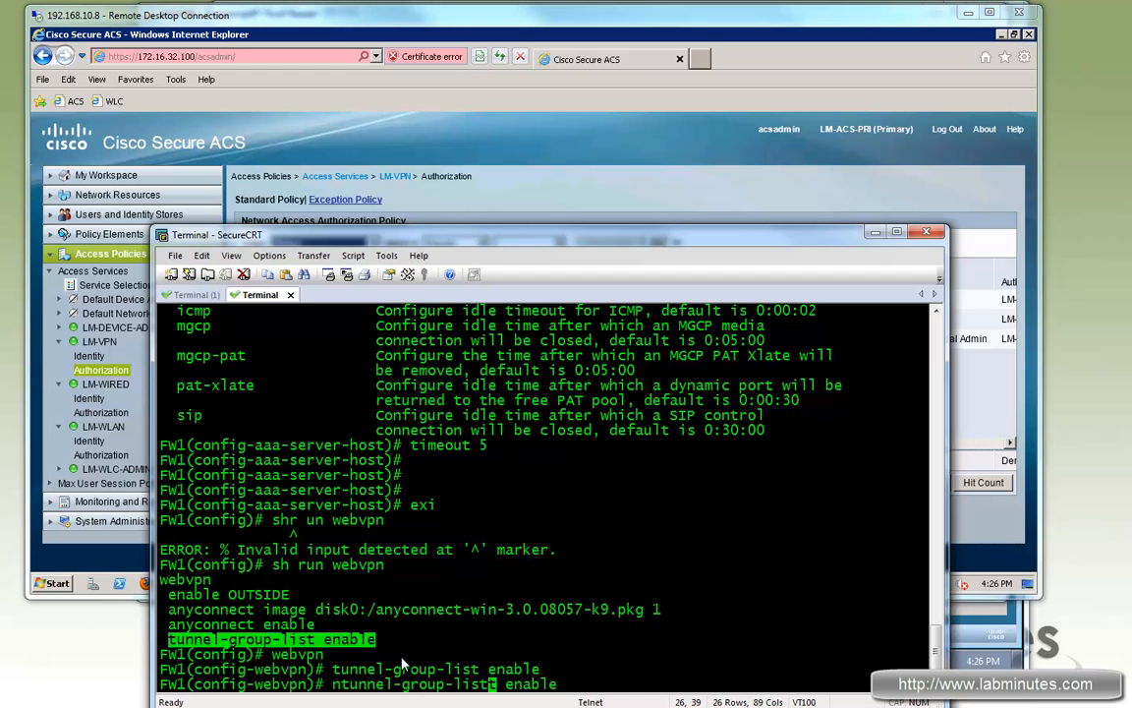
key("Return")
key("Return")
key("Return")
key("Return")
key("Return")
type("exu")
key("Return")
type("exi")
key("Return")
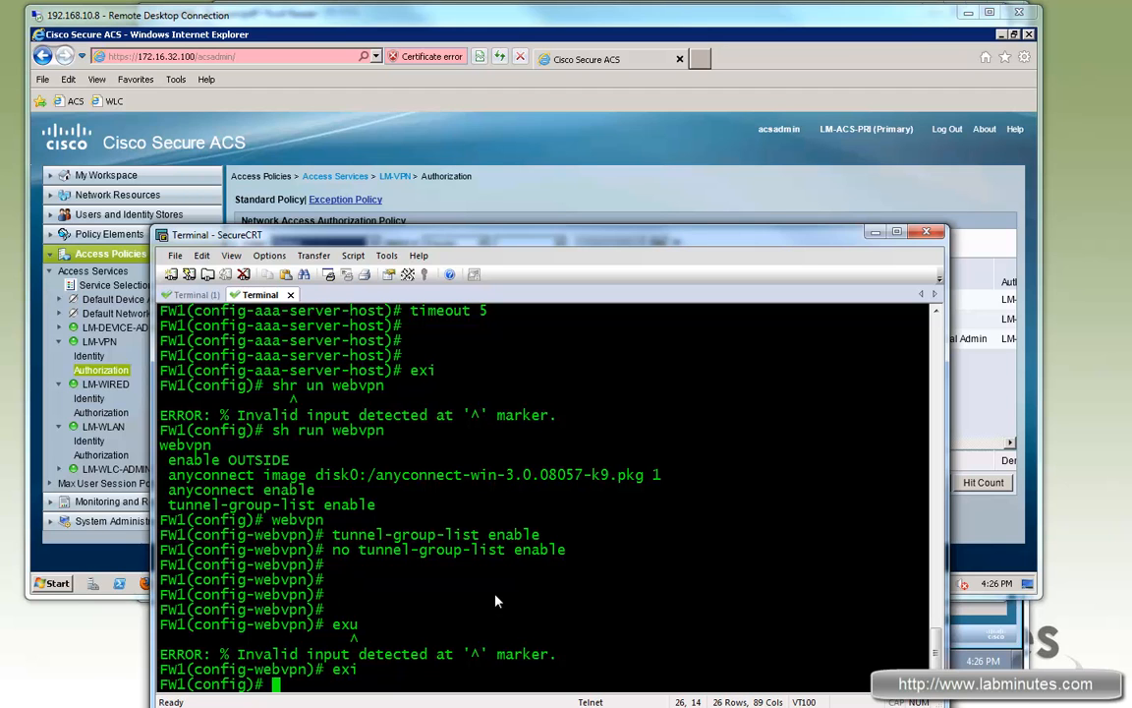
Step: Review all tunnel-group config, noting DefaultWEBVPNGroup currently authenticates against LOCAL
type("run all tunnel")
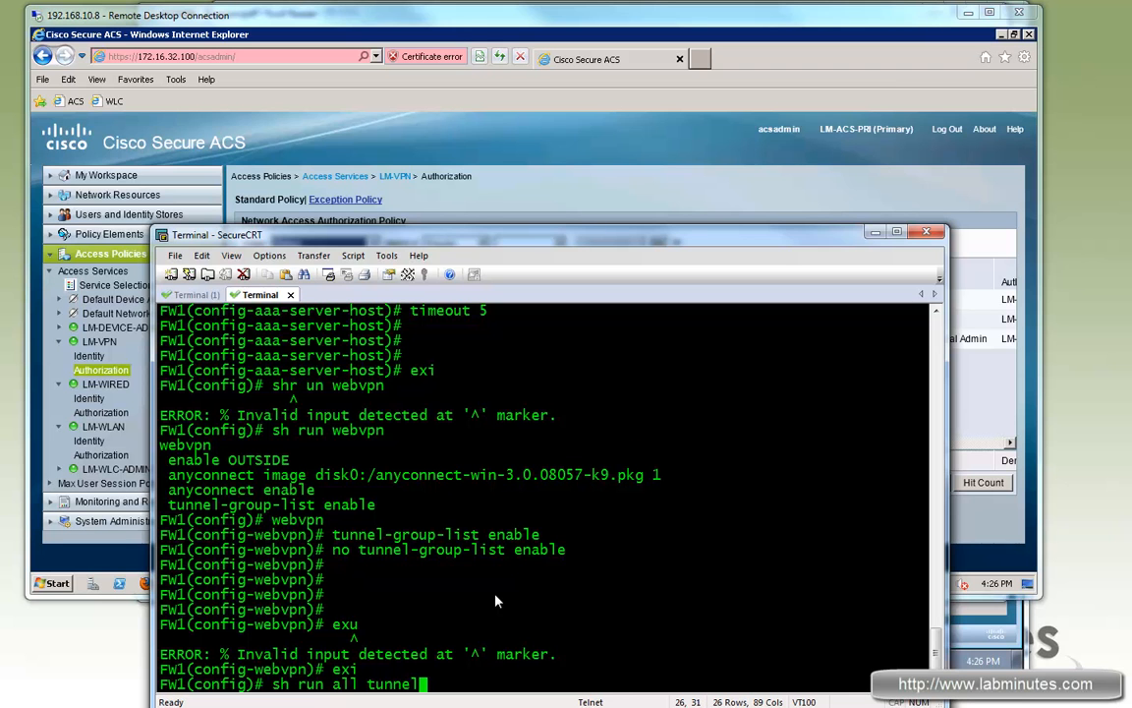
key("Tab")
key("Return")
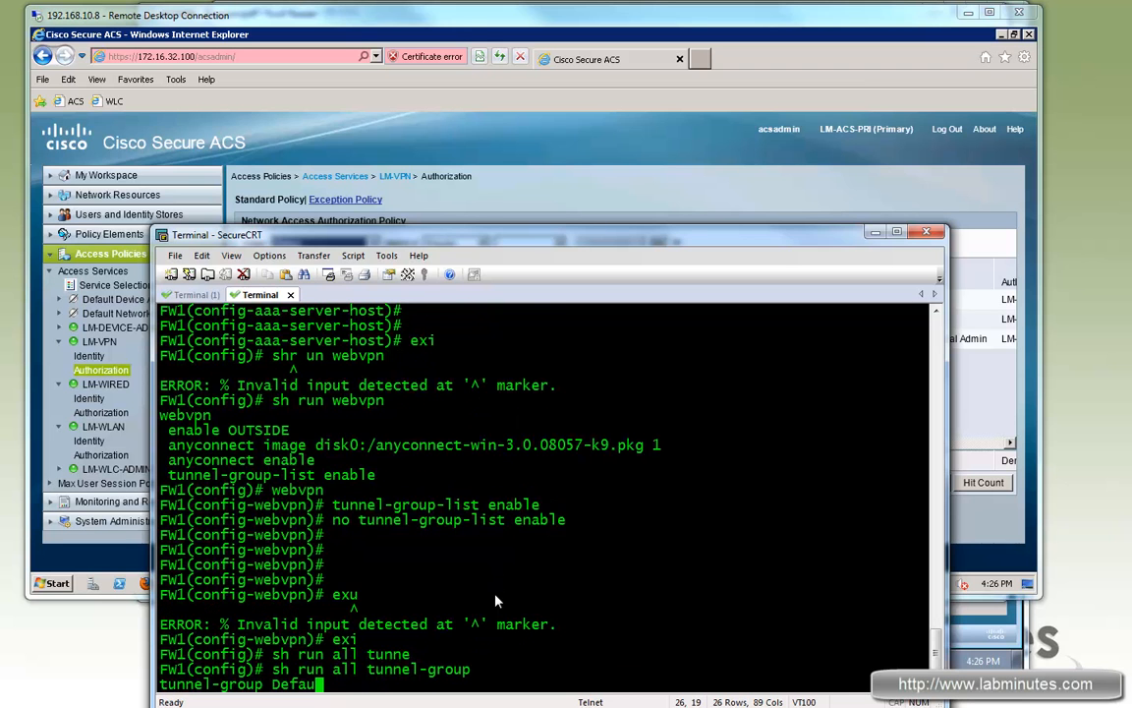
scroll(439, 512, "up", 2)
scroll(434, 535, "down", 10)
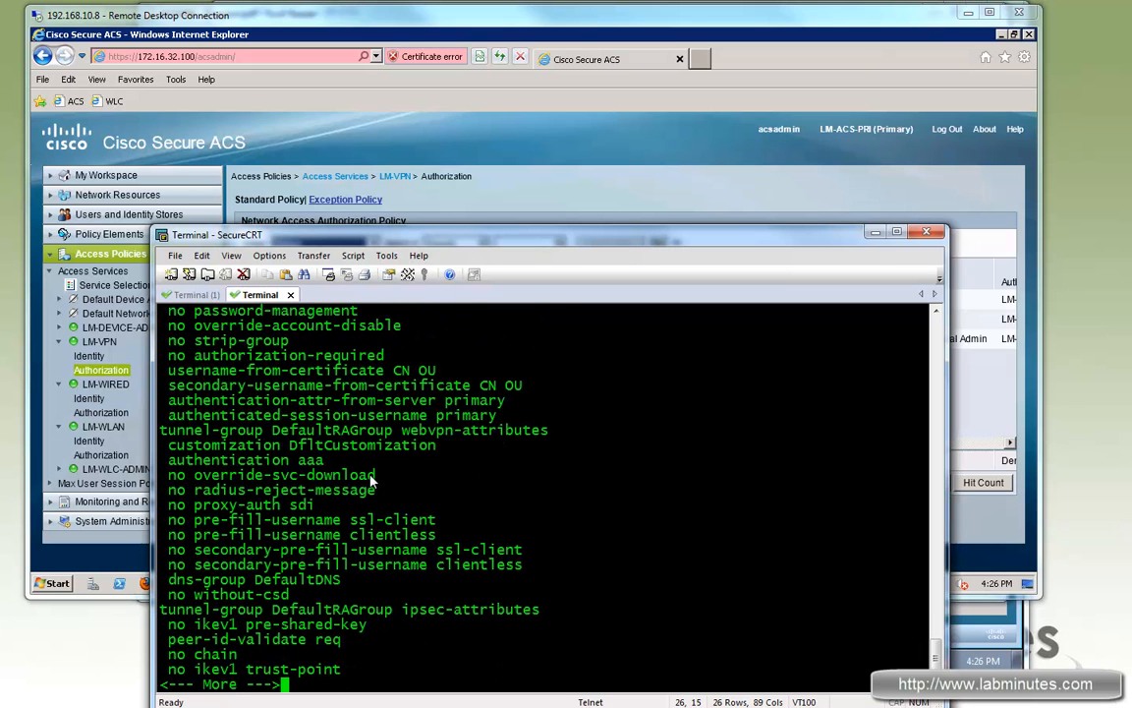
key("space")
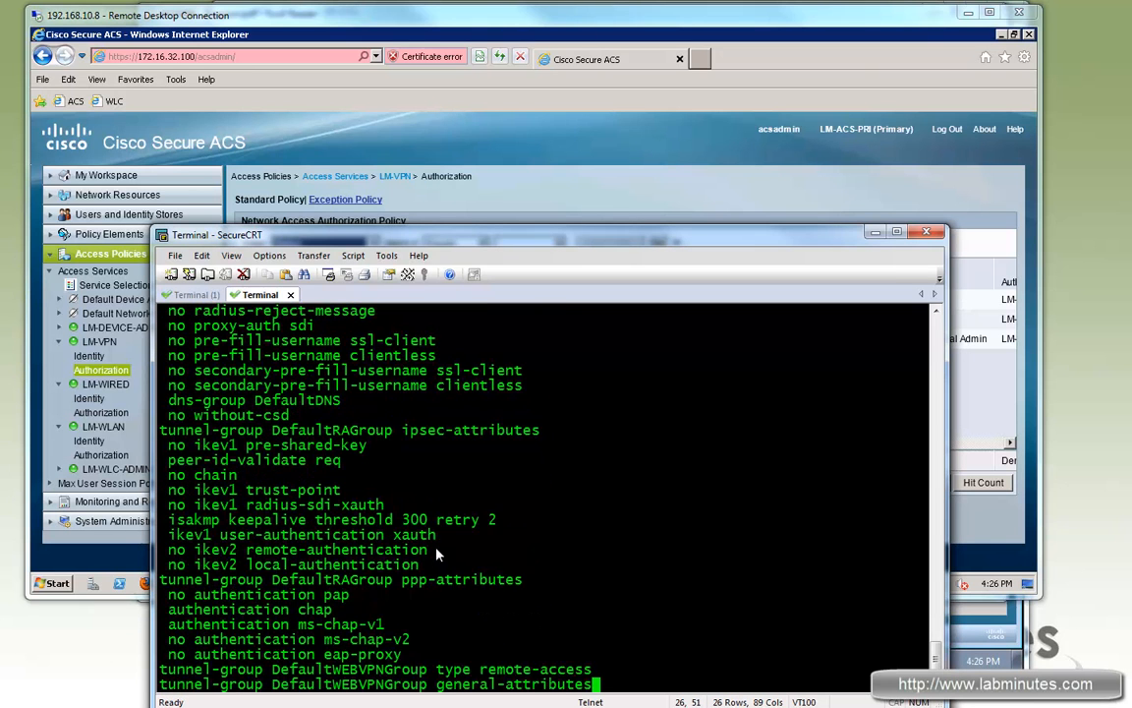
left_click_drag(428, 505, 160, 504)
right_click(369, 504)
left_click(383, 512)
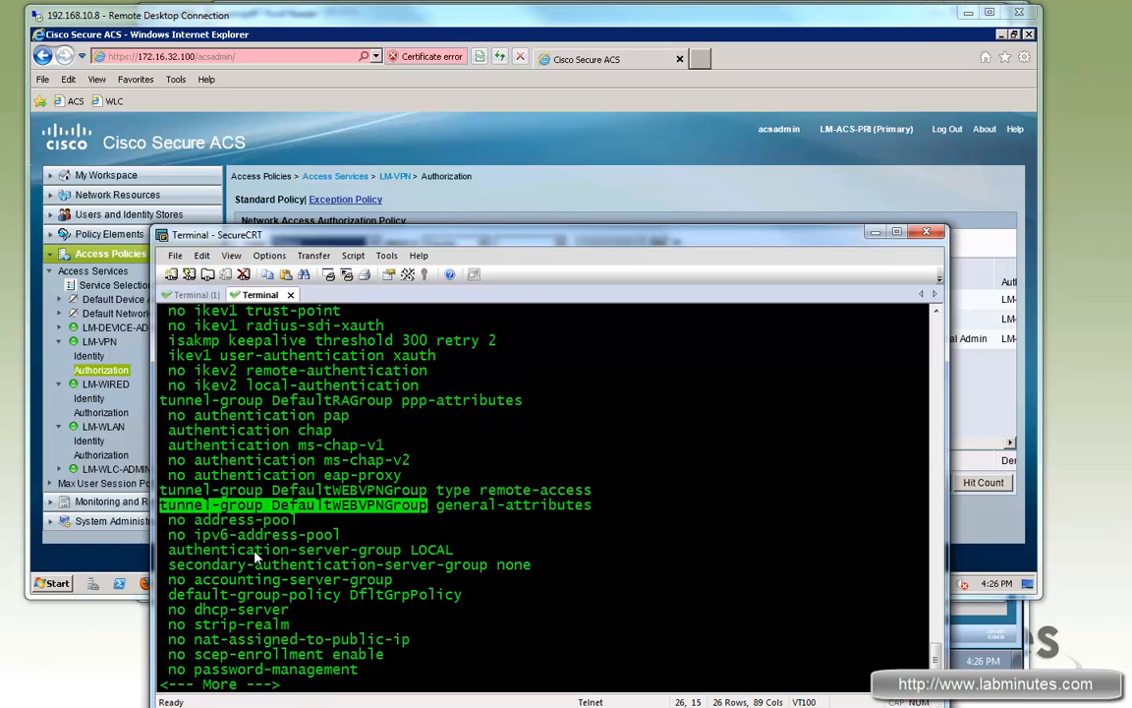
left_click_drag(453, 549, 184, 549)
key("q")
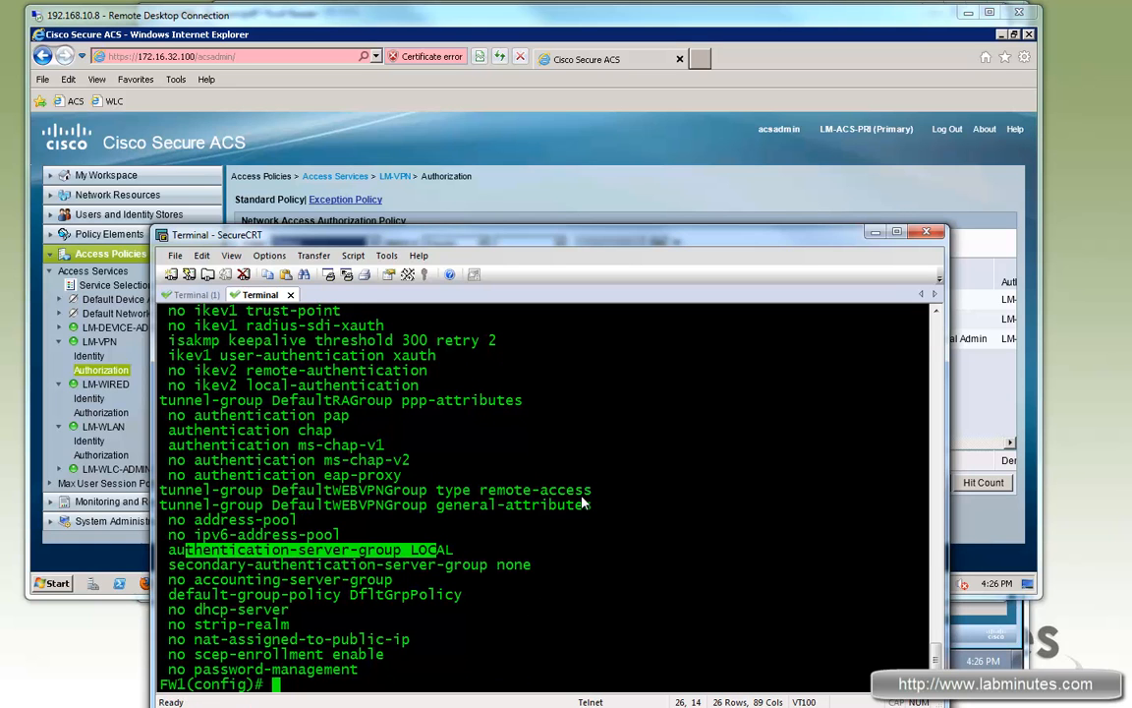
Step: Set authentication-server-group RADIUS under DefaultWEBVPNGroup general-attributes, then exit
left_click_drag(162, 504, 591, 505)
right_click(482, 536)
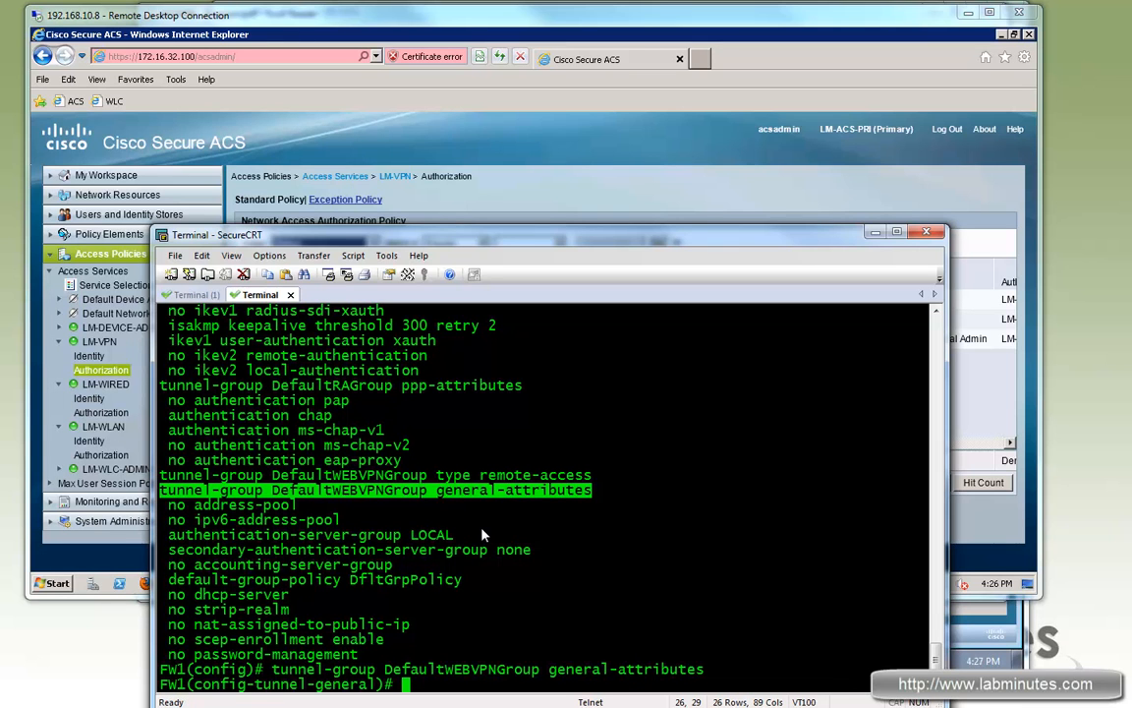
type("authen")
key("Tab")
type("ticat-se")
key("Tab")
key("BackSpace")
key("BackSpace")
key("BackSpace")
type("i")
key("Tab")
type("on-se")
key("Tab")
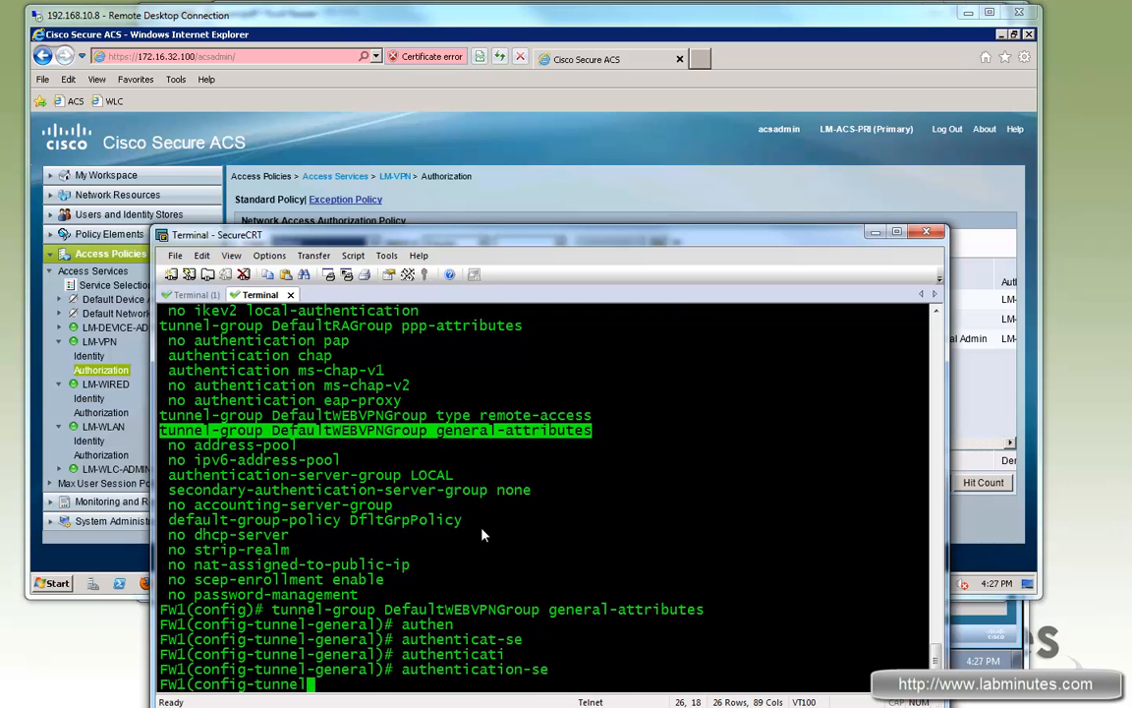
type("RADIUS")
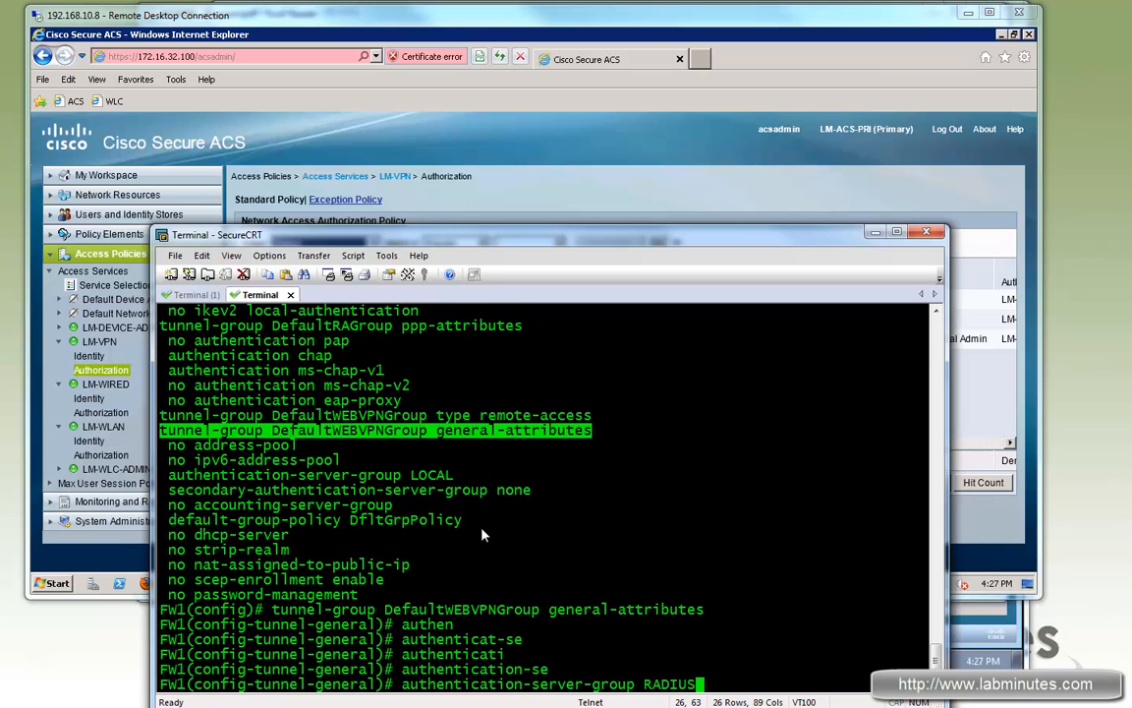
key("Return")
type("exi")
key("Return")
Step: Confirm DefaultWEBVPNGroup uses RADIUS in sh run tunnel-group, then switch to the Windows 7 VM
type("srh un")
key("BackSpace")
key("BackSpace")
key("BackSpace")
key("BackSpace")
key("BackSpace")
key("BackSpace")
type("sh run tunne")
key("Tab")
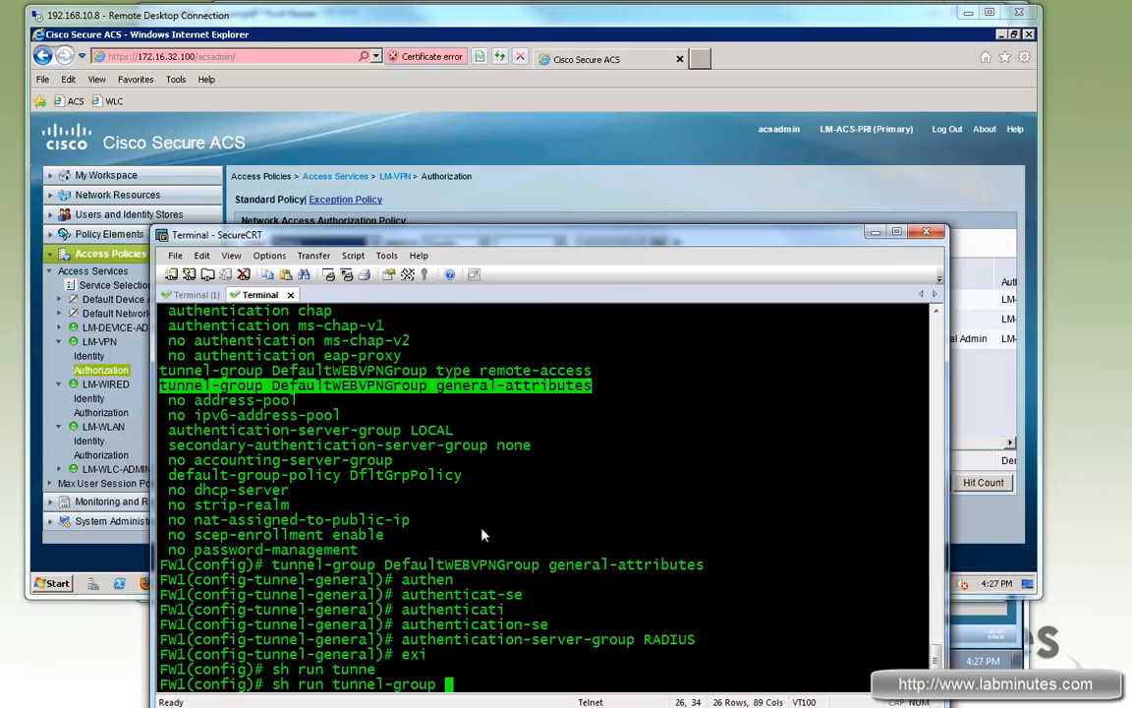
key("Return")
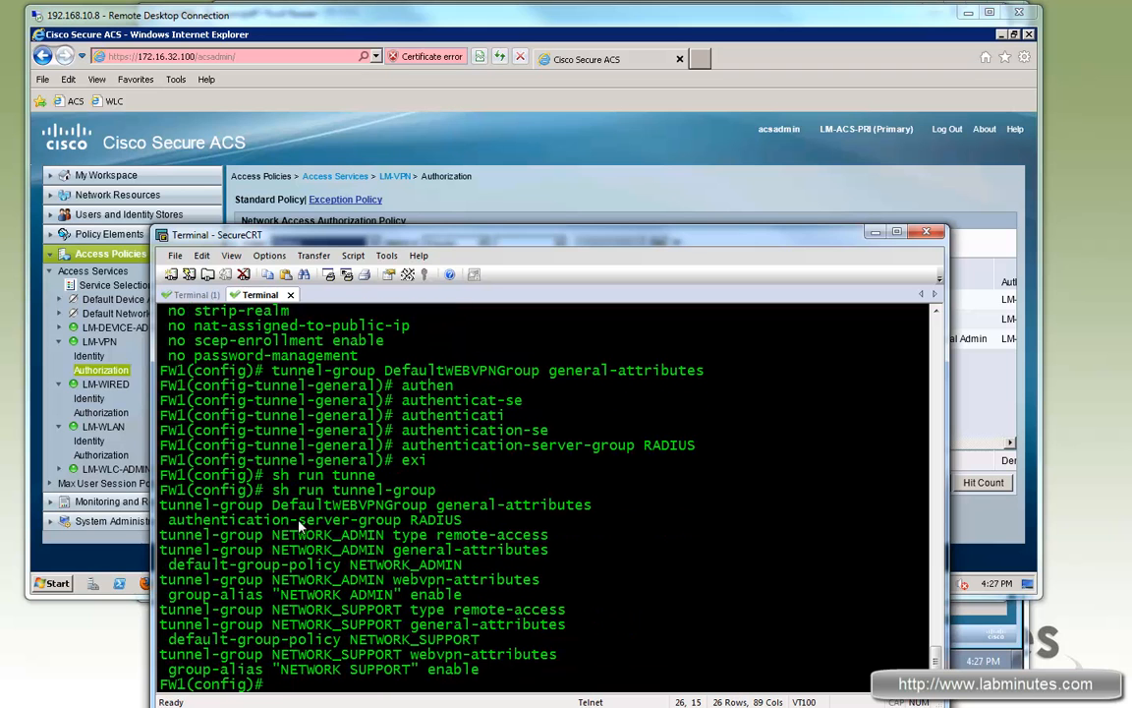
left_click_drag(176, 535, 584, 672)
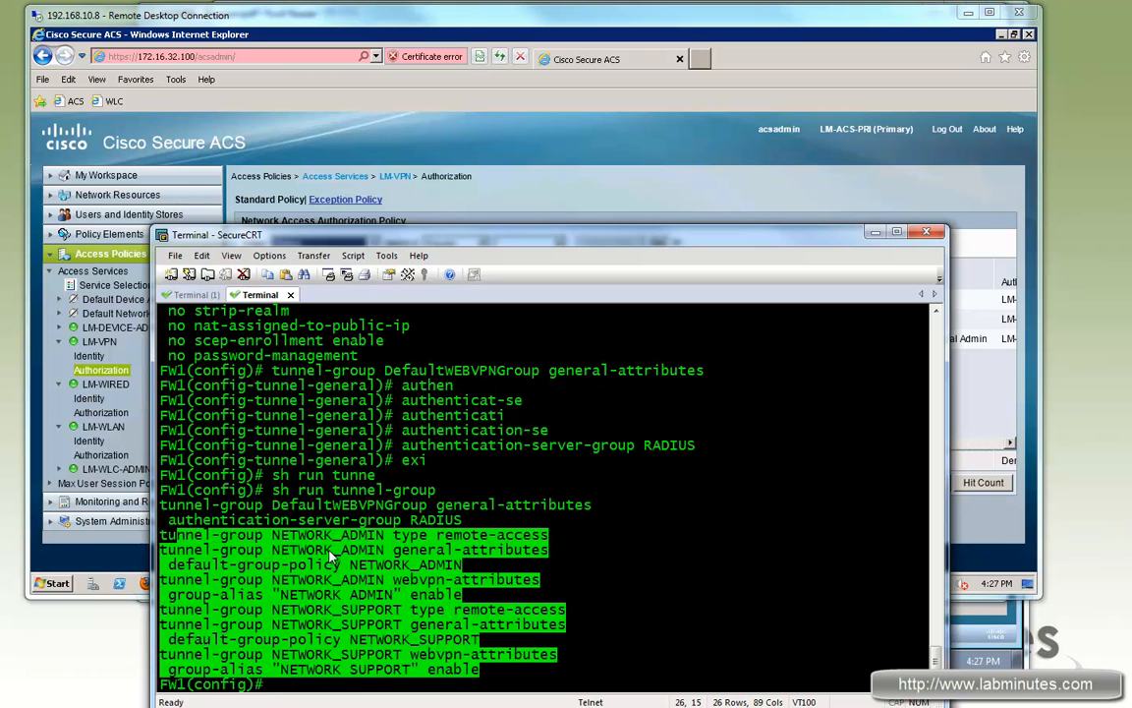
left_click_drag(282, 504, 590, 506)
left_click(282, 504)
left_click_drag(282, 504, 411, 504)
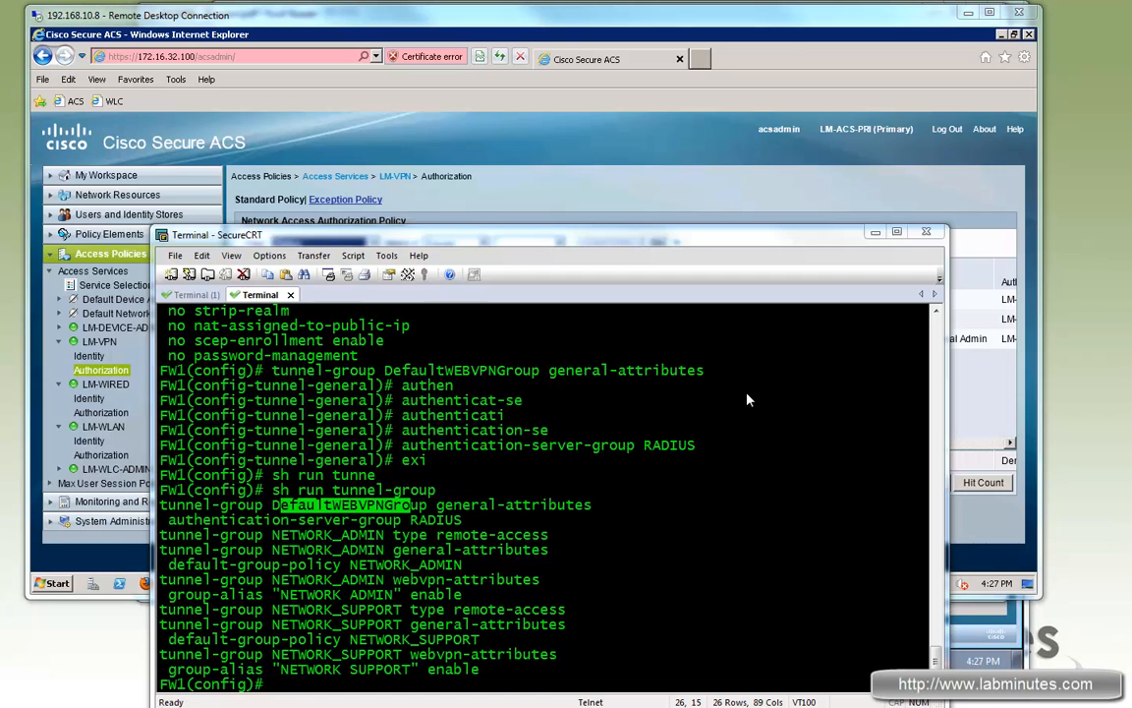
key("alt+Tab")
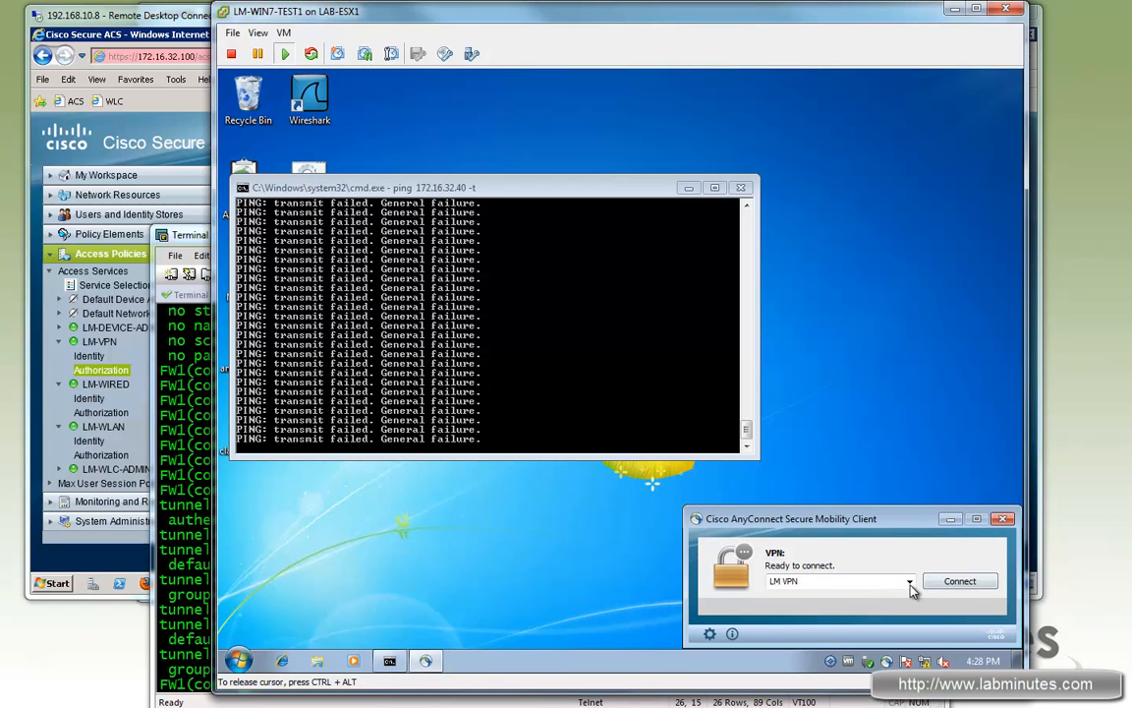
Step: Connect to LM VPN, accept the untrusted certificate and submit the first login, which fails
left_click(957, 581)
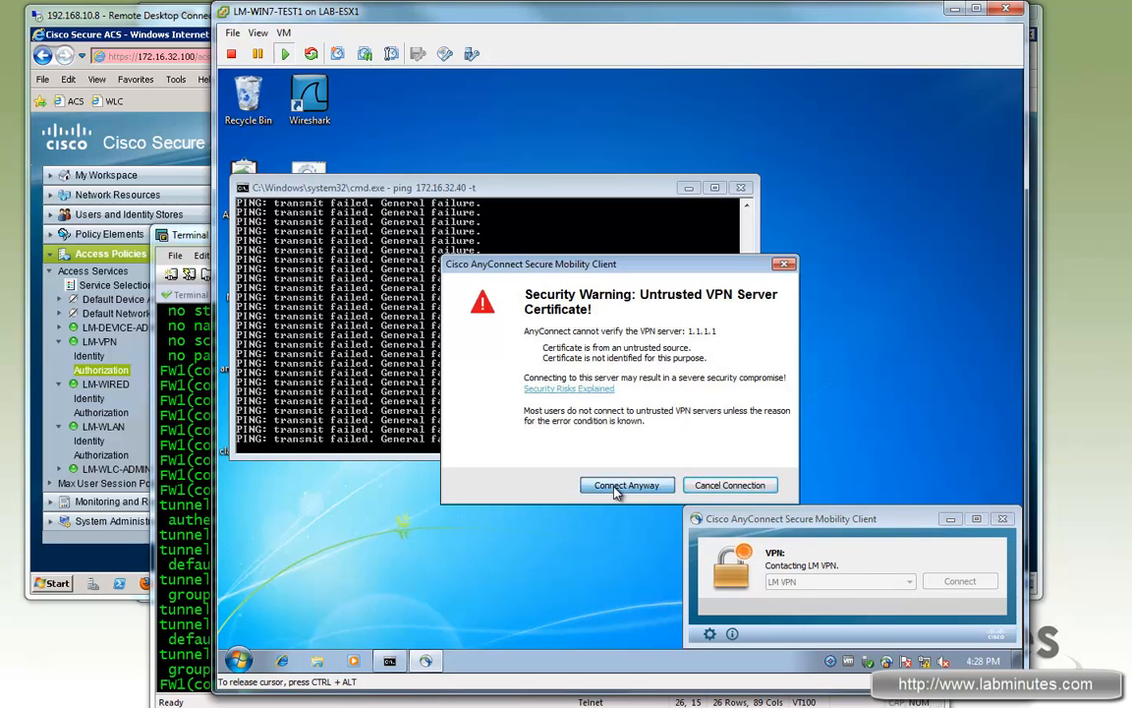
left_click(624, 486)
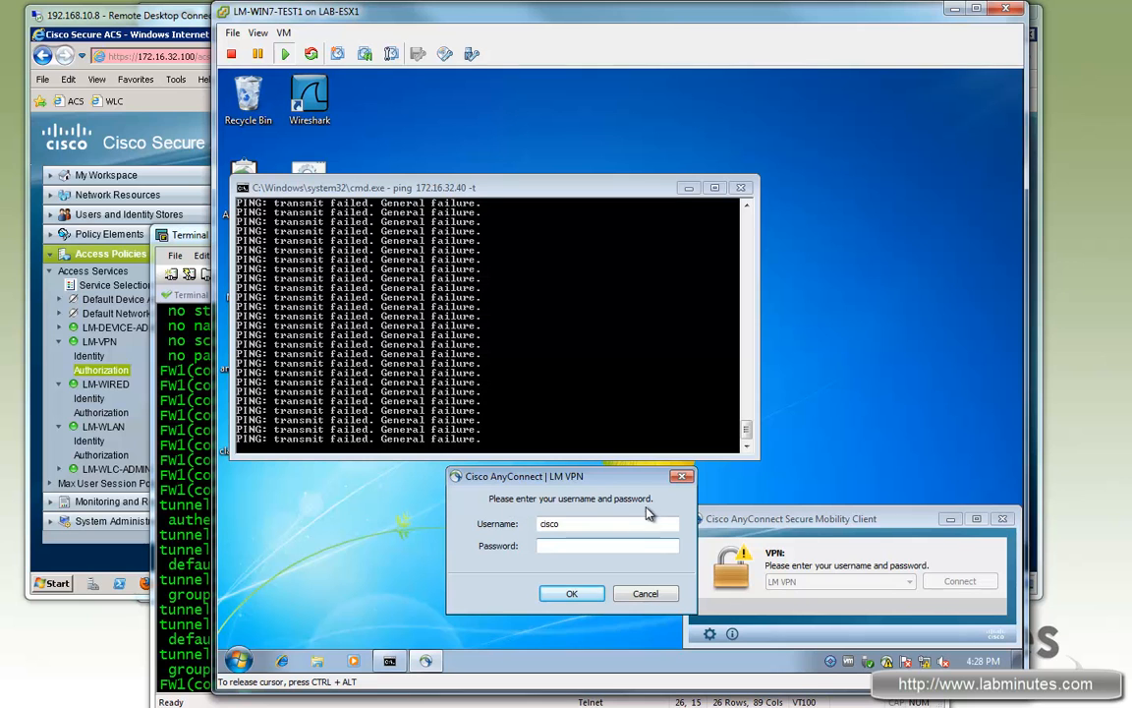
left_click(568, 524)
left_click(572, 546)
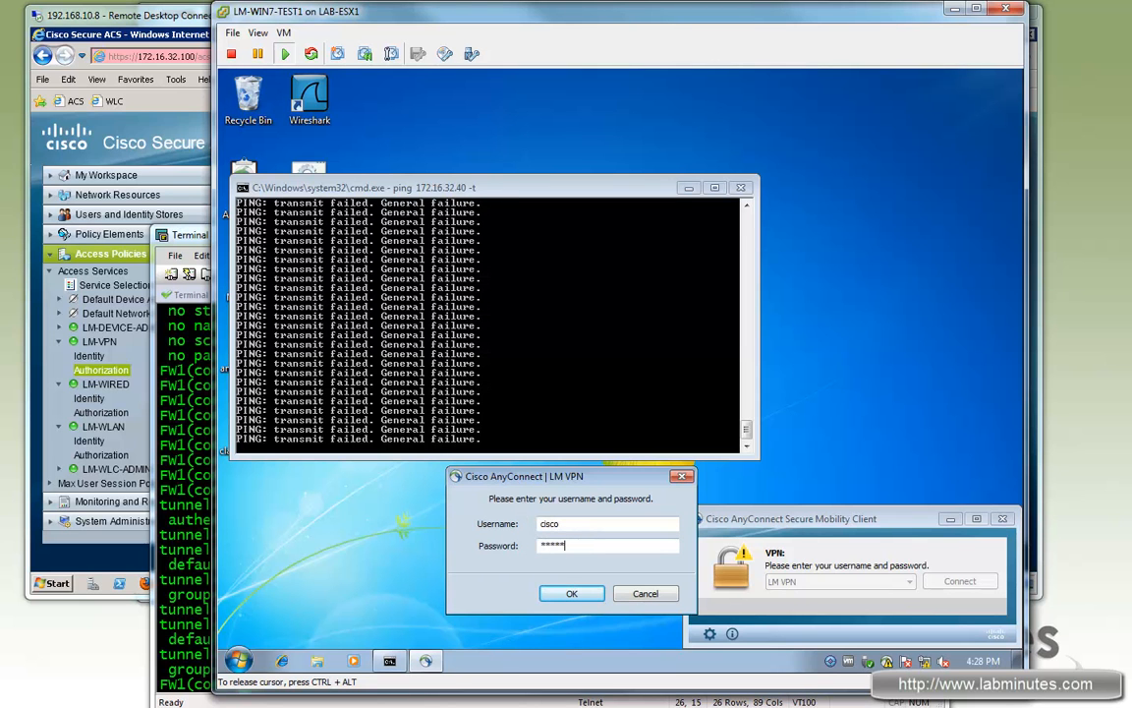
left_click(574, 595)
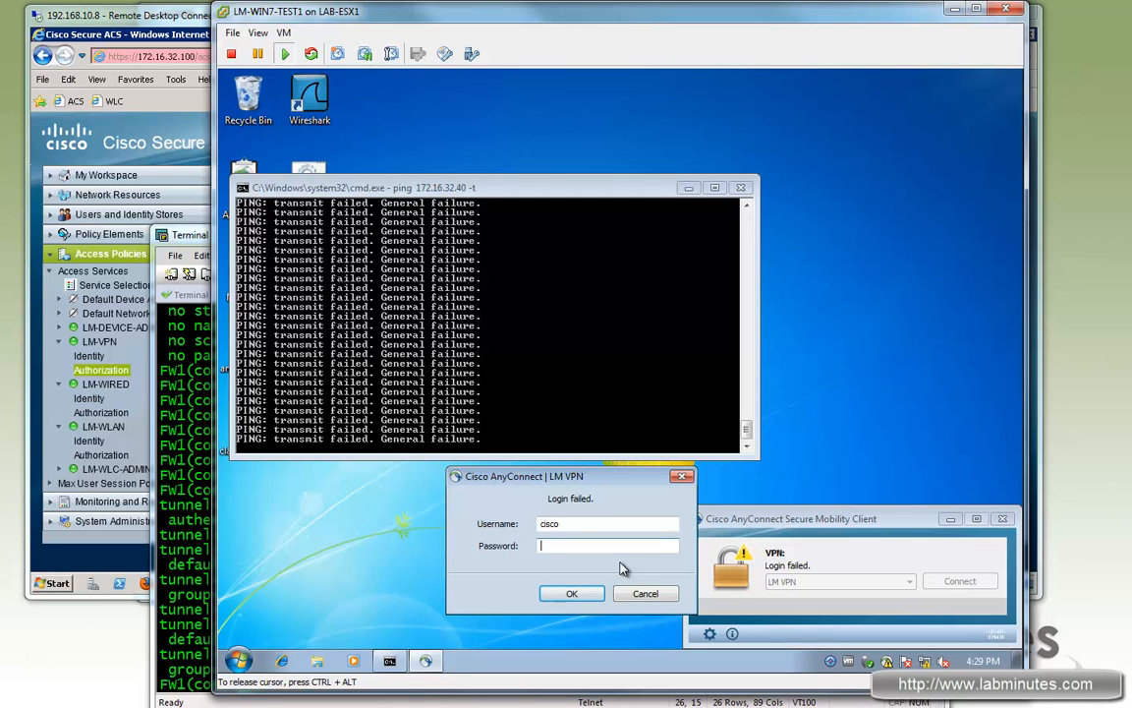
Step: Retry the LM VPN login with the admin username and its password
key("shift+Tab")
type("admi")
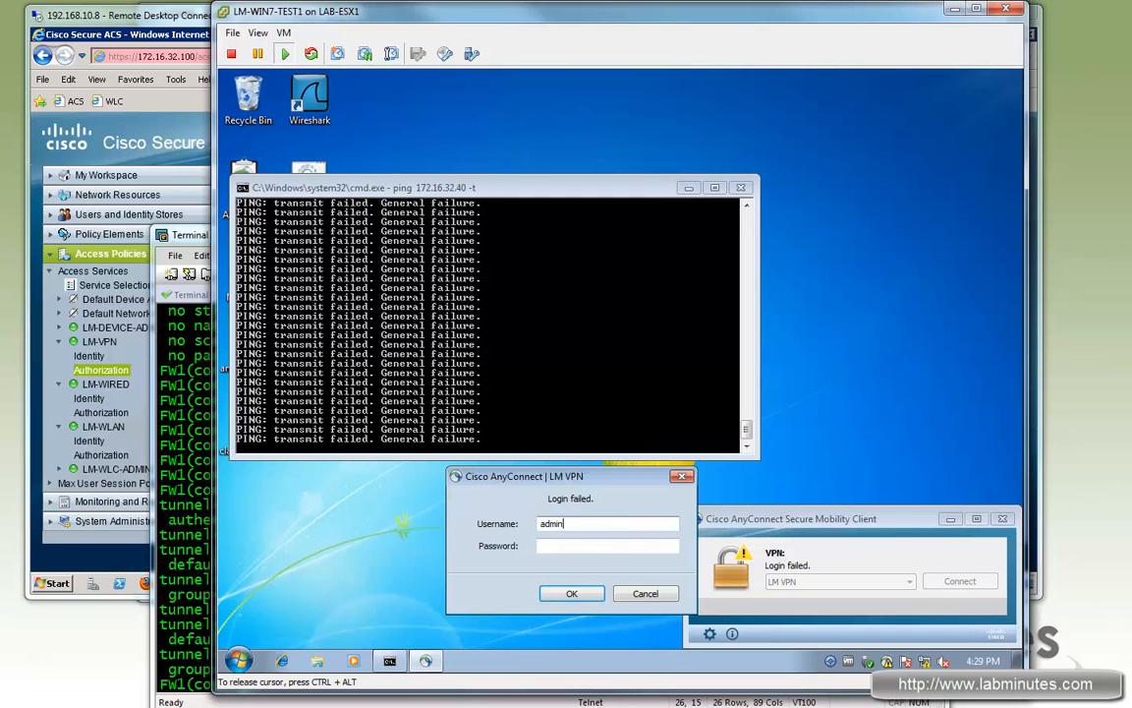
type("cisco123")
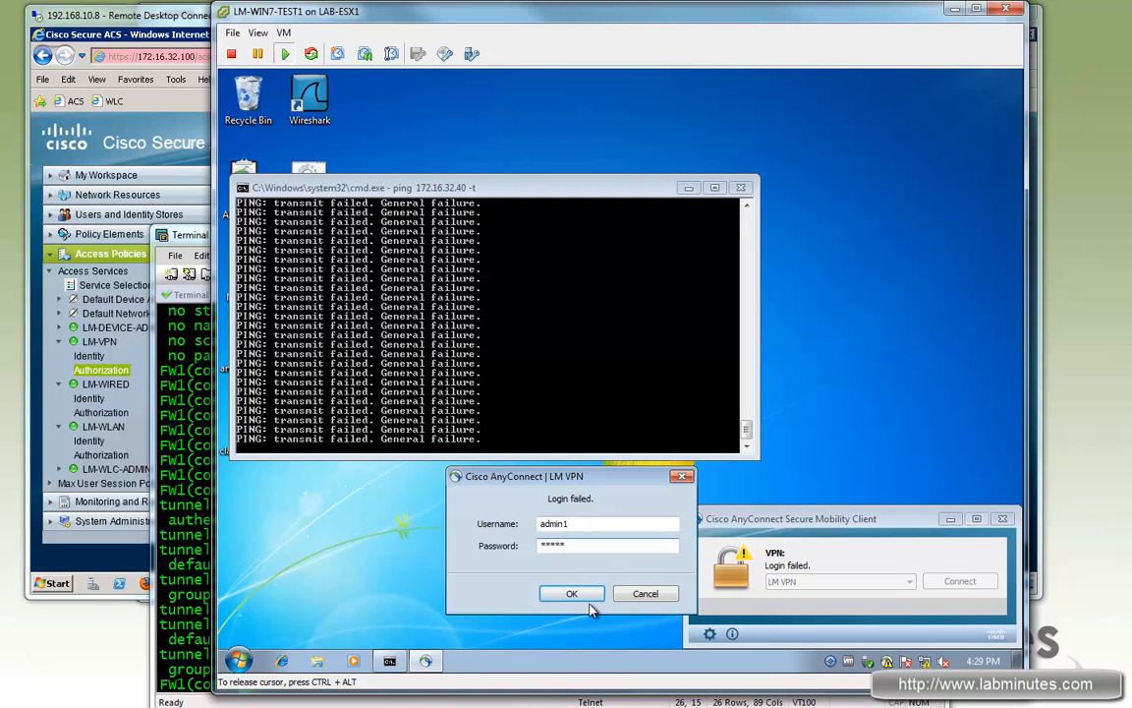
left_click(574, 594)
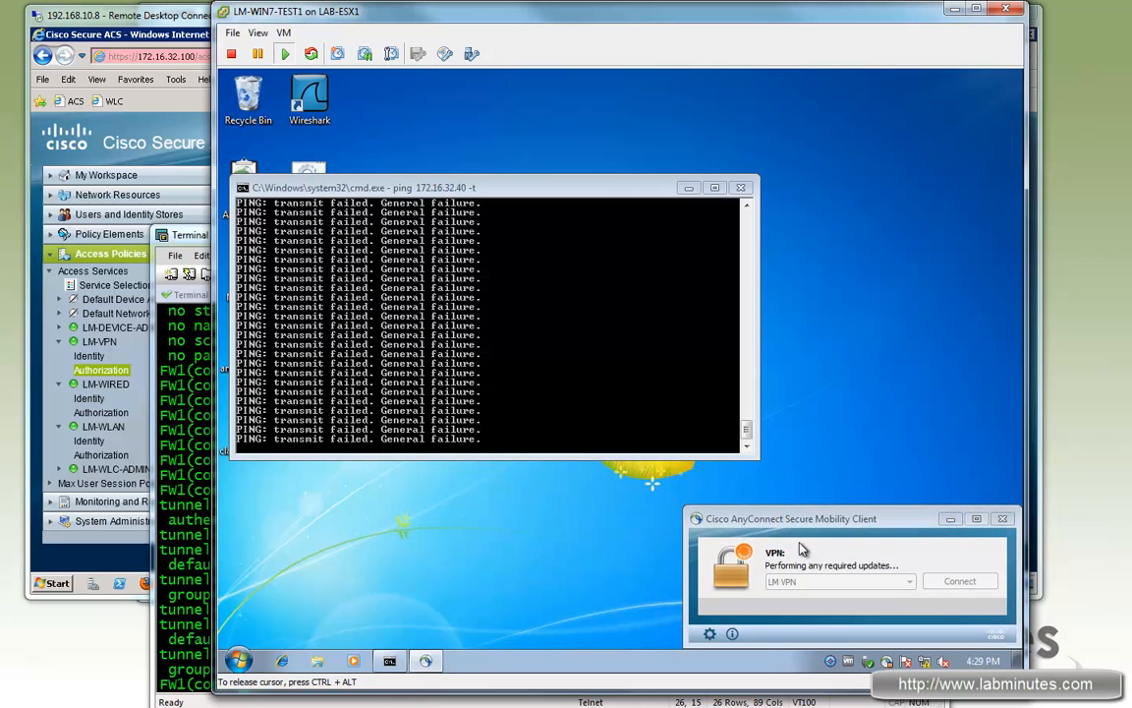
Step: Run today's RADIUS Authentication report in the ACS viewer and open the passed LM-VPN login's details
left_click(135, 443)
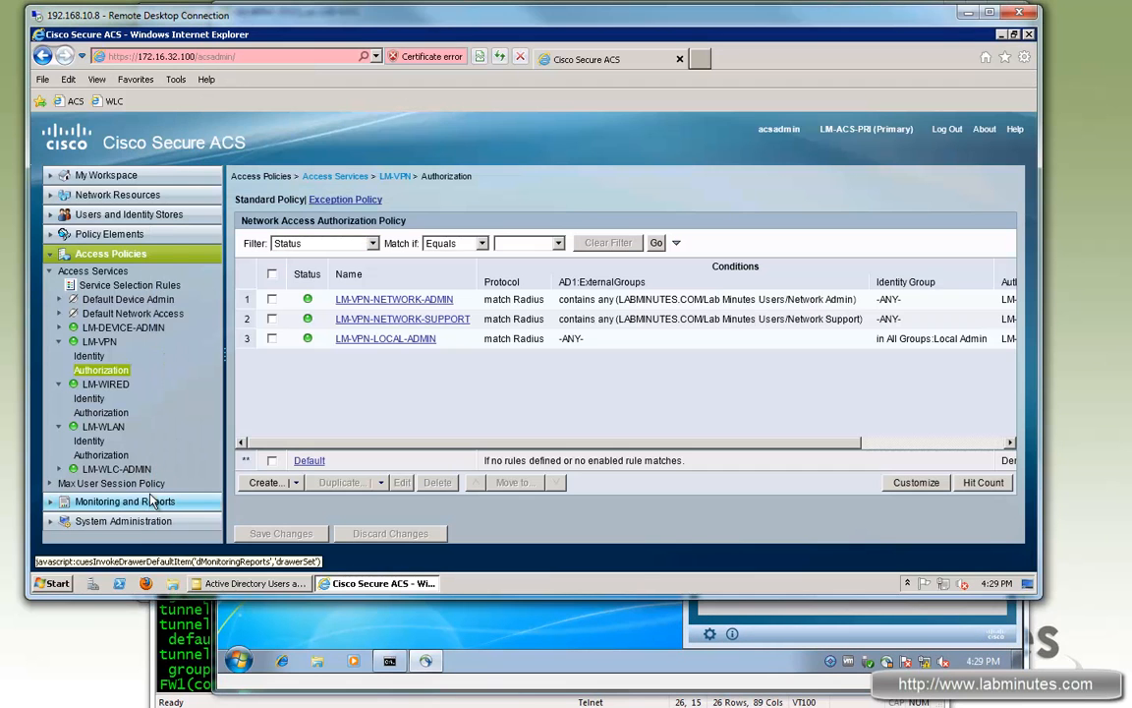
left_click(118, 502)
left_click(118, 291)
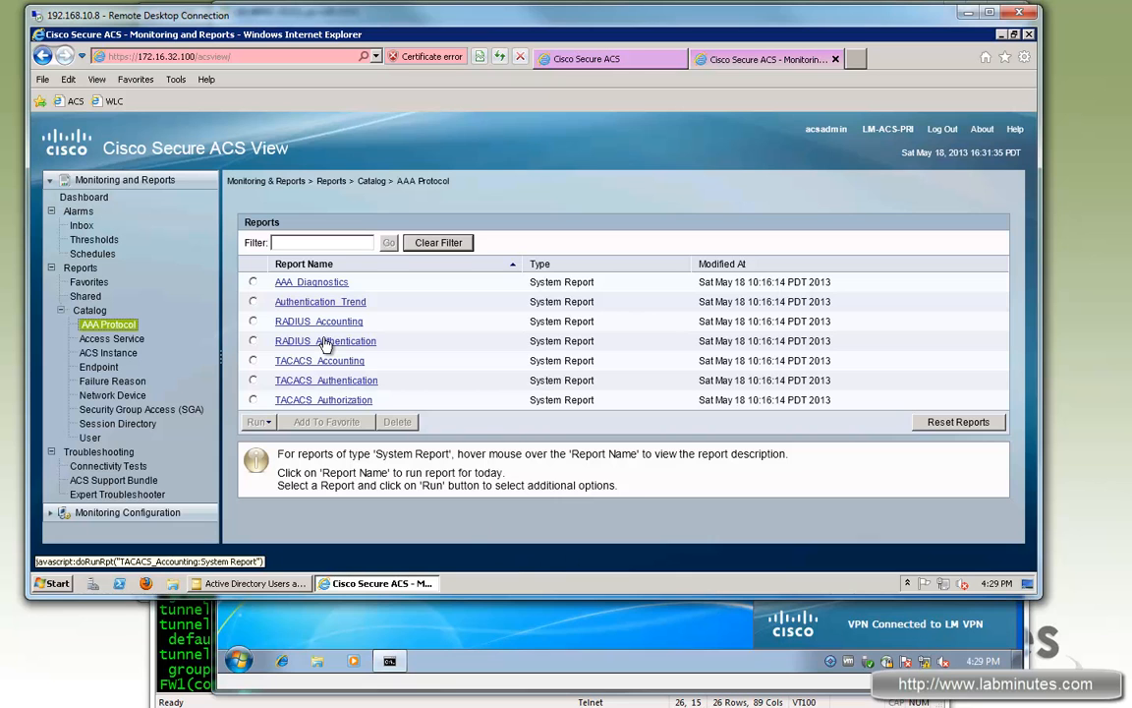
left_click(360, 341)
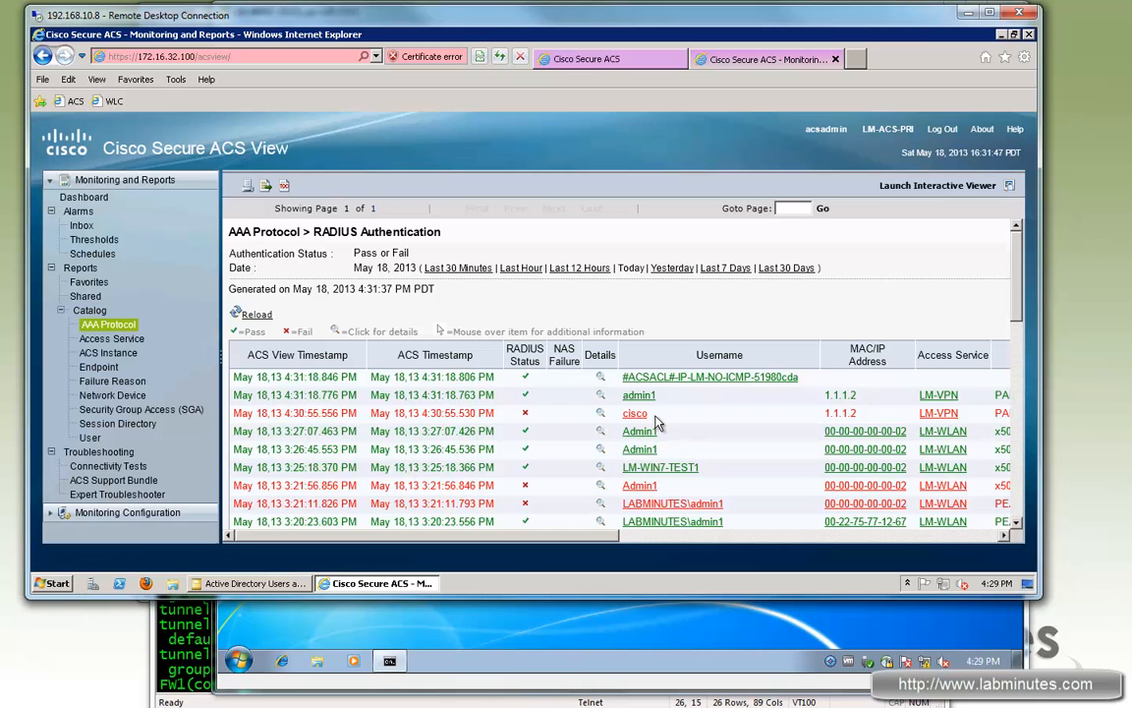
scroll(952, 434, "right", 10)
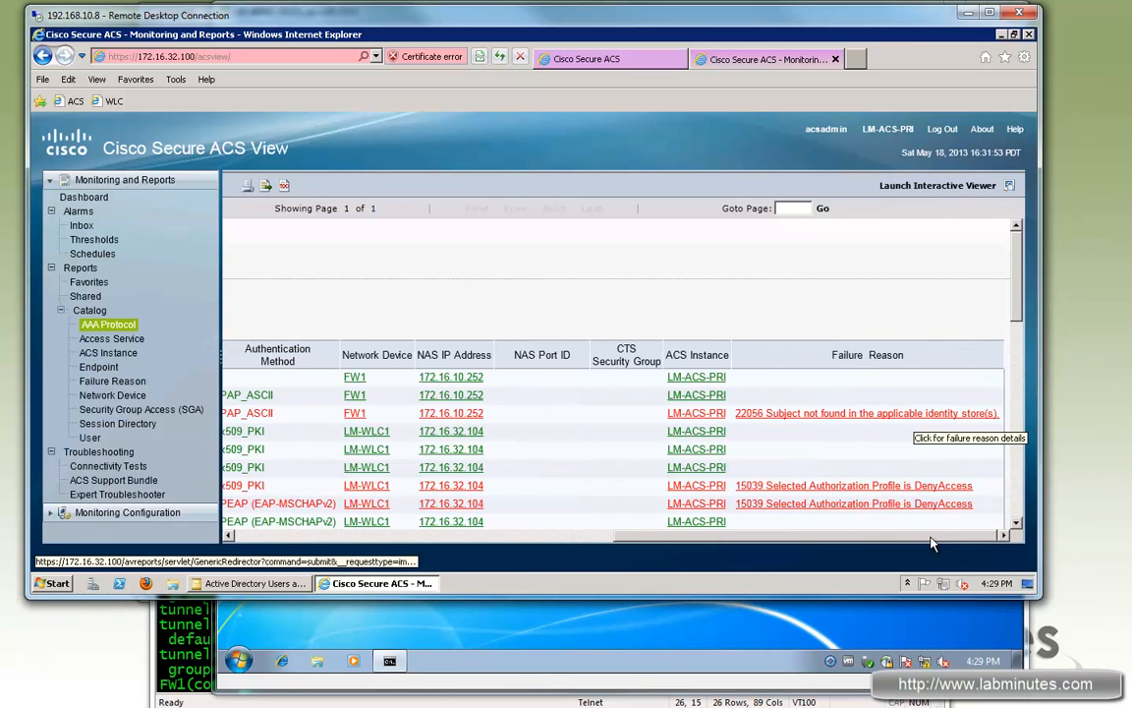
scroll(354, 472, "left", 10)
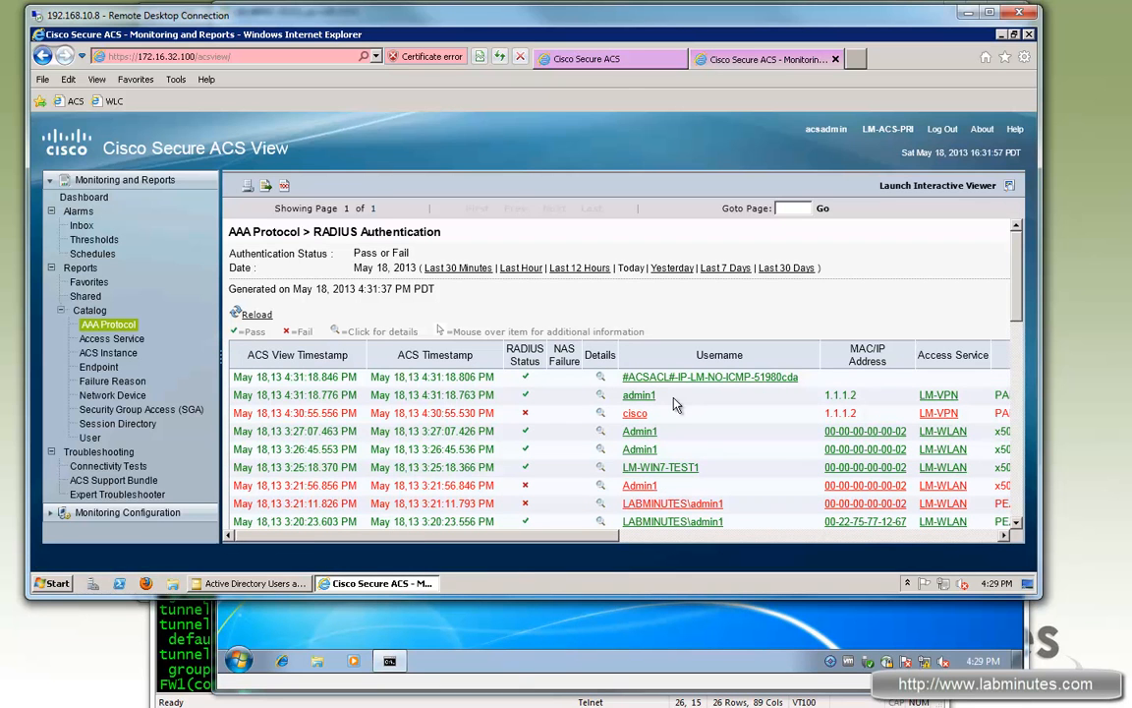
left_click(599, 395)
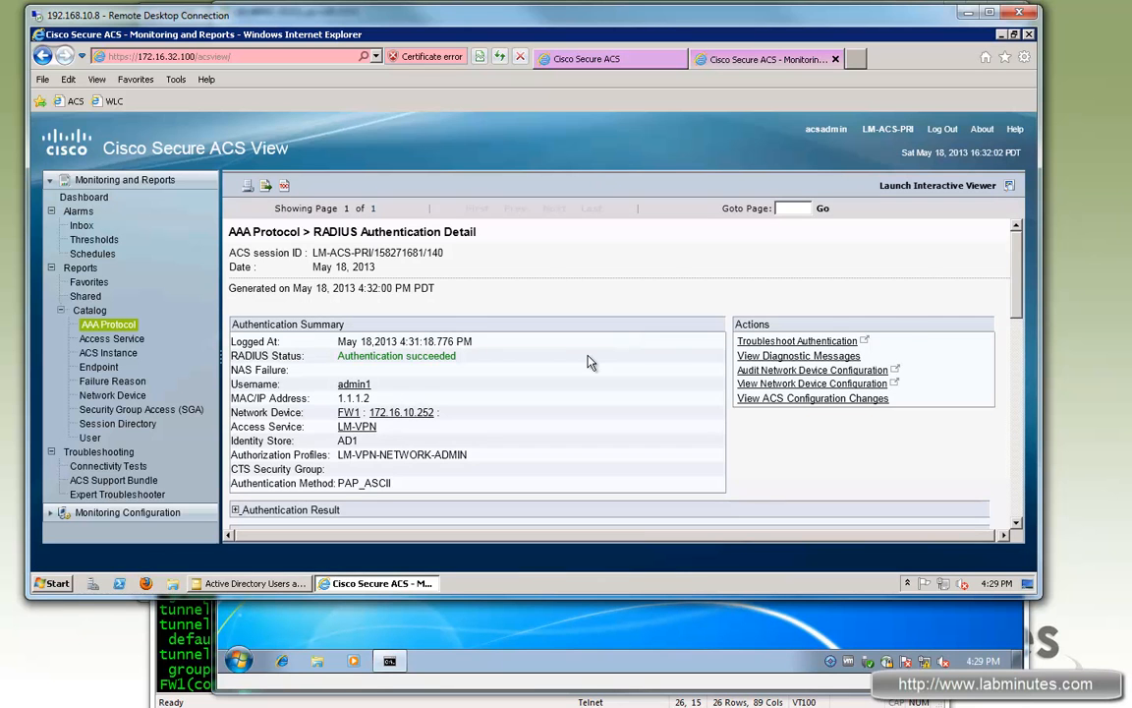
Step: Highlight PAP_ASCII, the NETWORK_ADMIN class and the IP-LM-NO-ICMP ACL in the Authentication Result
scroll(531, 346, "down", 2)
triple_click(313, 390)
left_click_drag(338, 390, 401, 398)
left_click_drag(238, 446, 432, 459)
left_click(276, 453)
left_click_drag(362, 459, 504, 473)
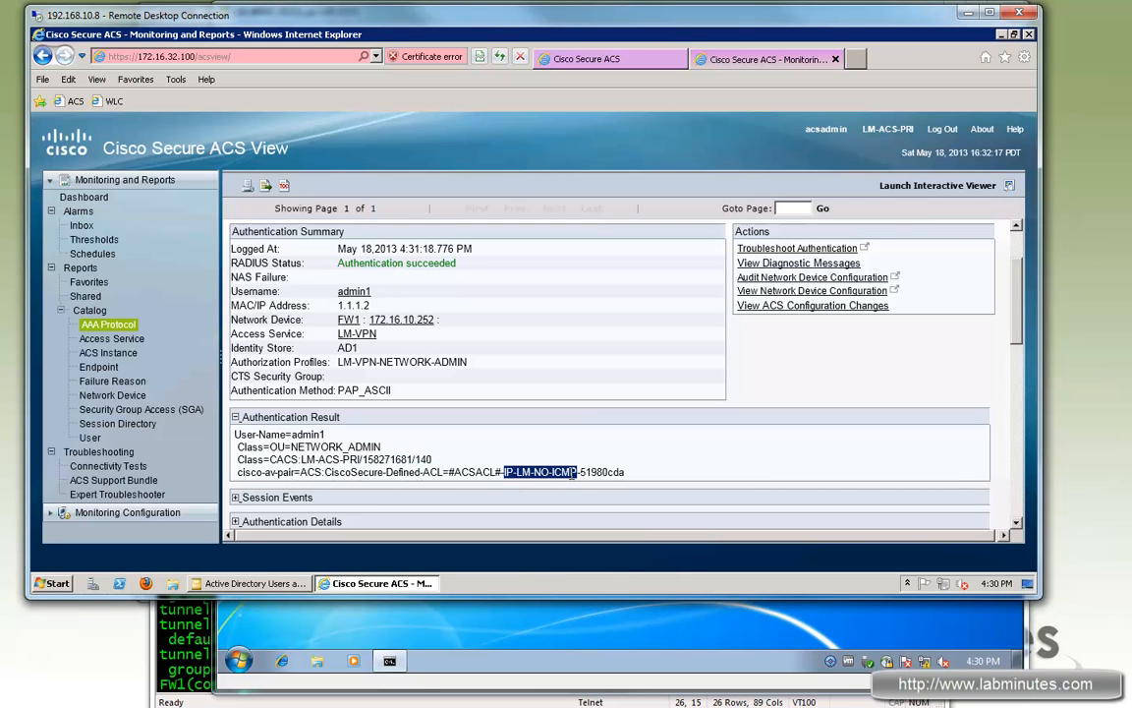
Step: Expand Authentication Details and highlight PAP_ASCII, Virtual NAS port, and the LM-VPN-NETWORK-ADMIN profile and rule
left_click(291, 522)
scroll(551, 435, "down", 5)
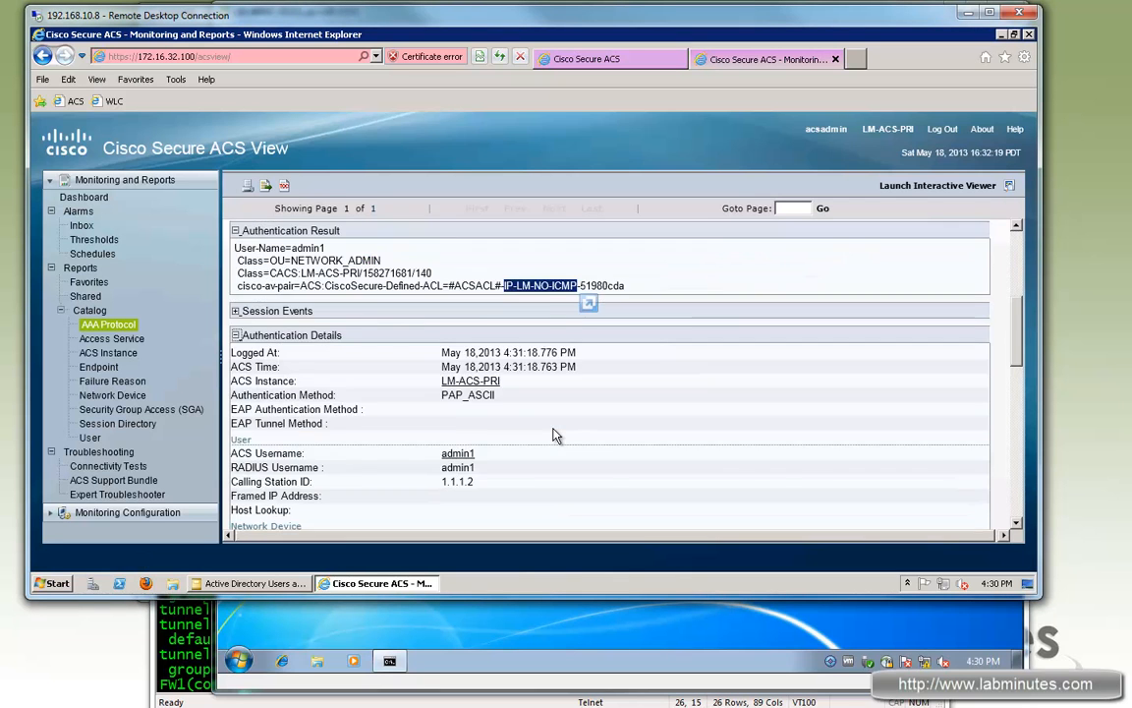
scroll(556, 435, "down", 1)
double_click(468, 302)
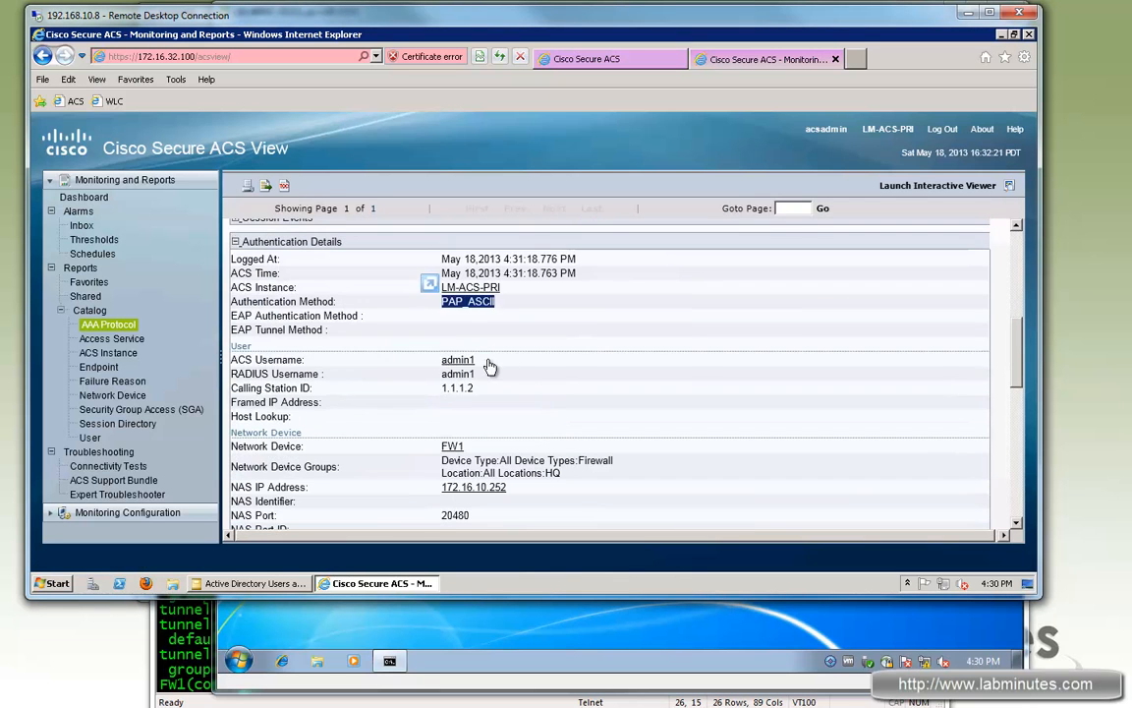
scroll(501, 324, "down", 3)
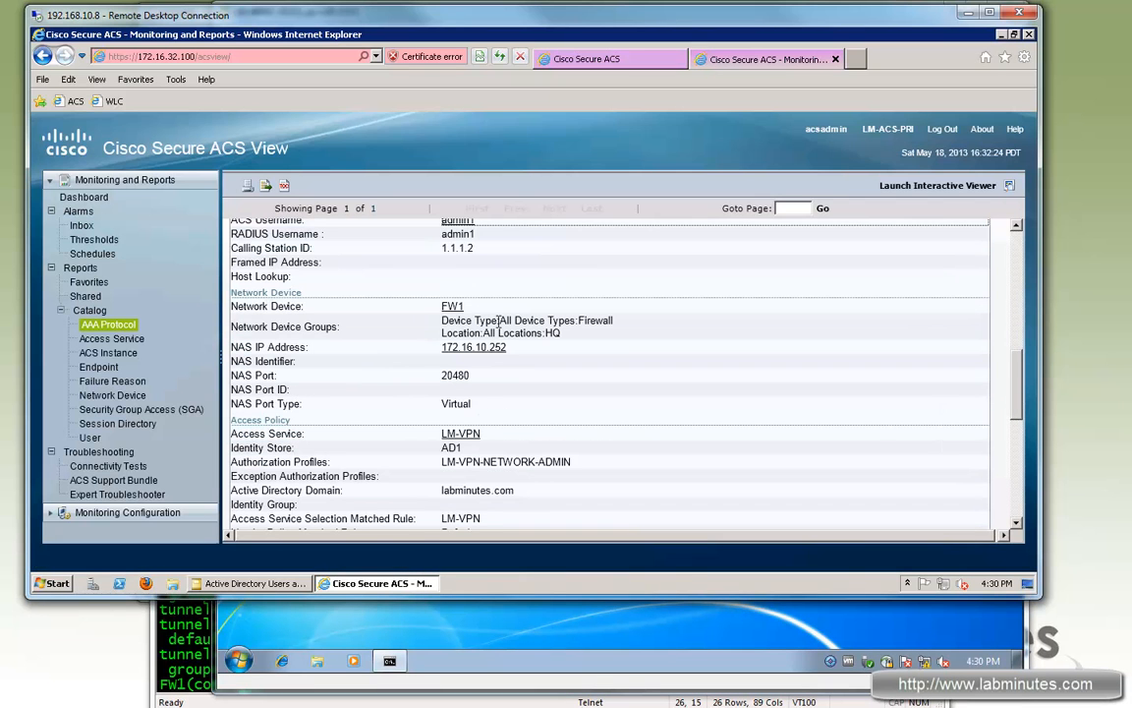
double_click(462, 403)
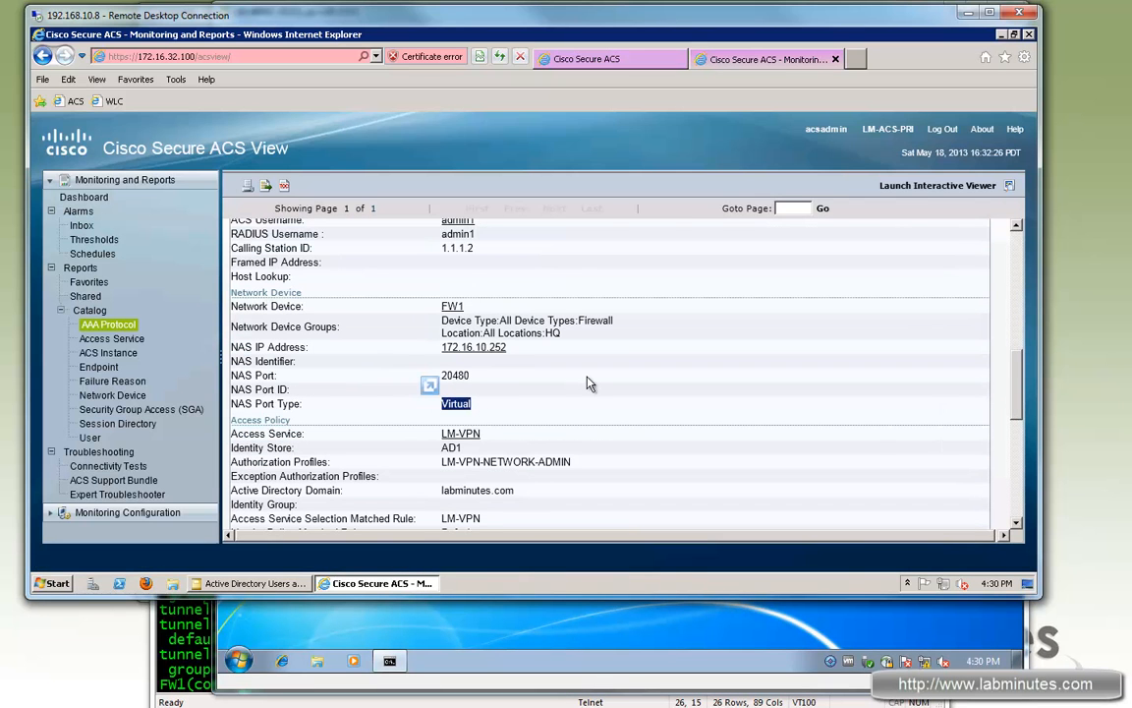
scroll(588, 383, "down", 3)
left_click_drag(441, 323, 544, 331)
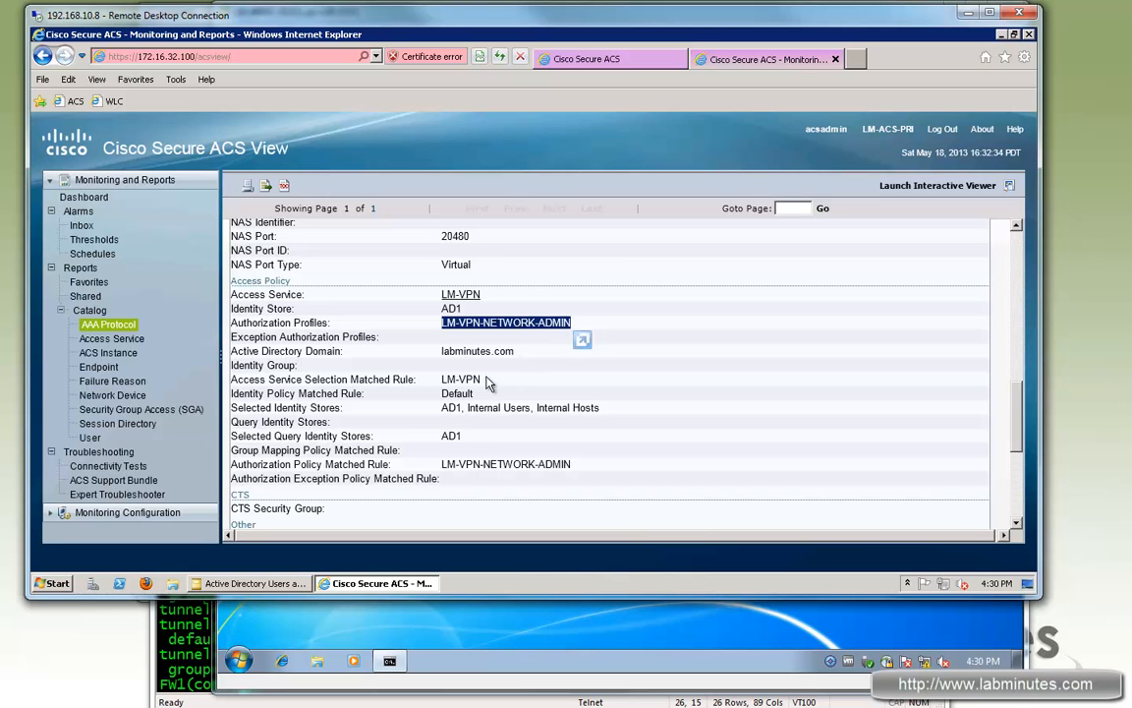
left_click_drag(441, 407, 456, 407)
left_click_drag(458, 464, 535, 459)
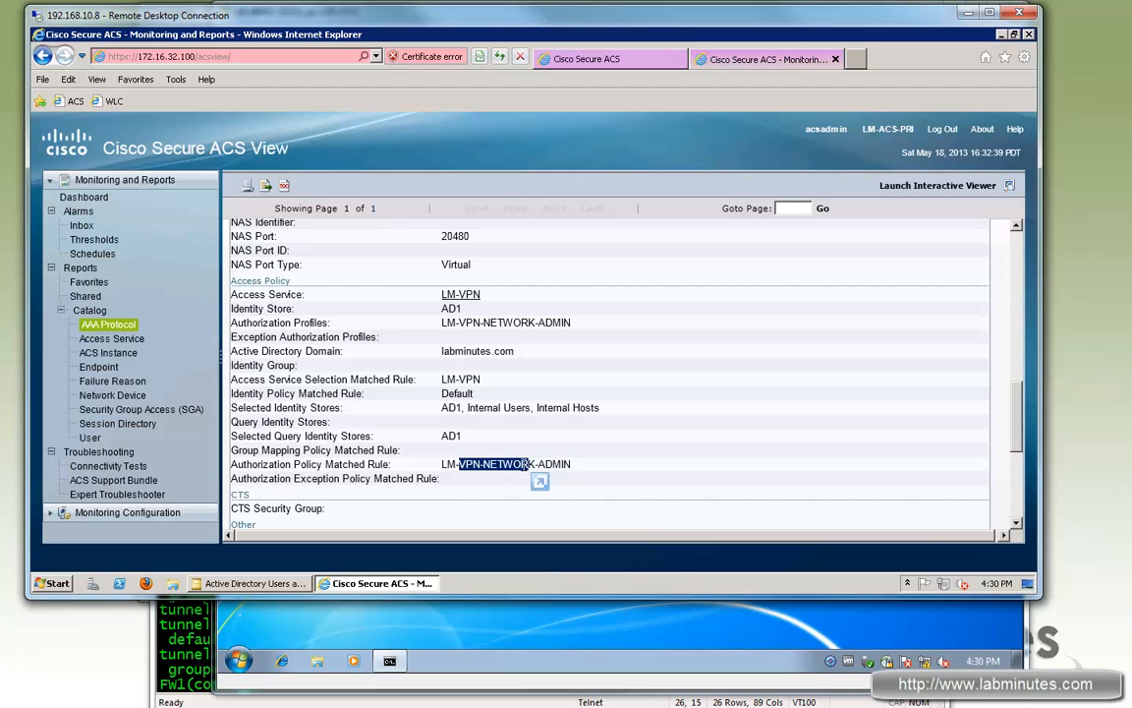
scroll(675, 436, "down", 5)
left_click_drag(441, 404, 723, 468)
left_click_drag(518, 429, 573, 455)
scroll(618, 449, "up", 3)
scroll(618, 449, "up", 5)
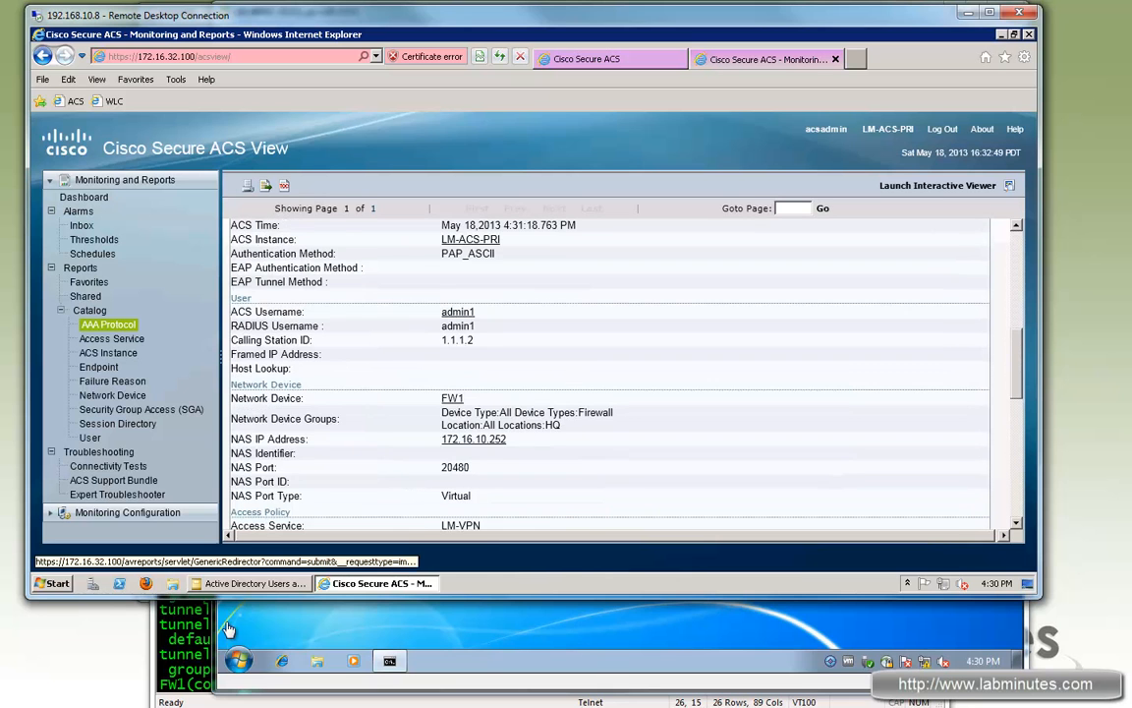
Step: Show the AnyConnect session: address 172.16.11.32, public IP 1.1.1.2, NETWORK_ADMIN policy, DefaultWEBVPNGroup
left_click(186, 639)
type("sh")
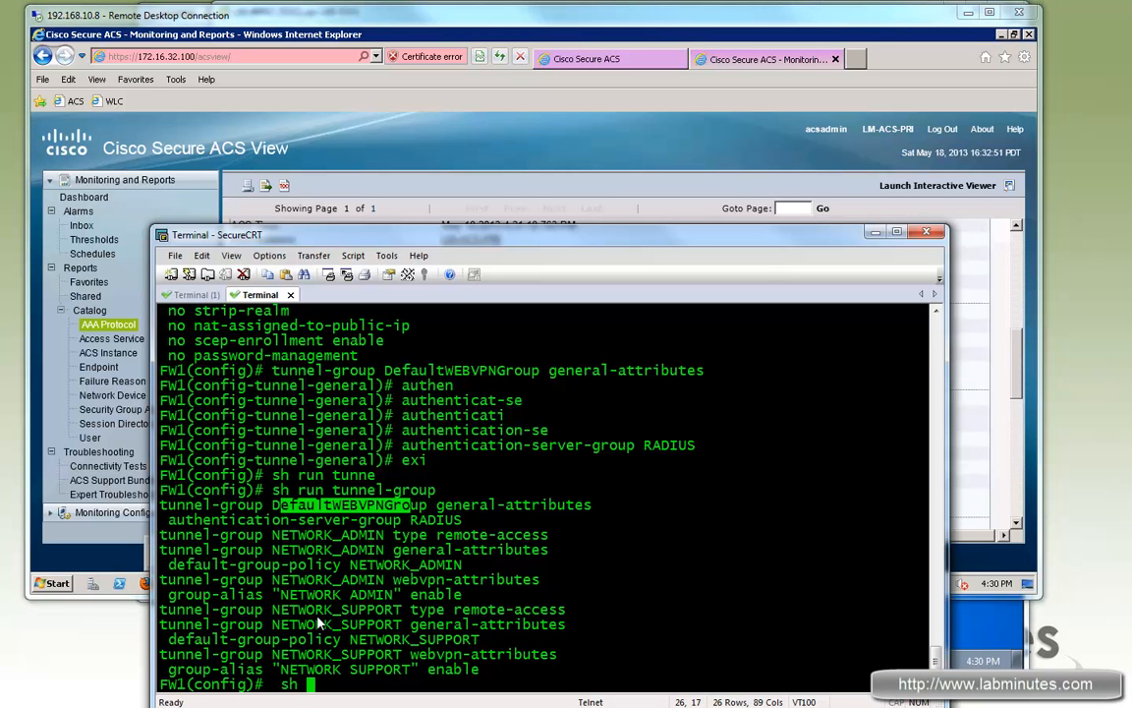
type(" vpn-s")
key("Tab")
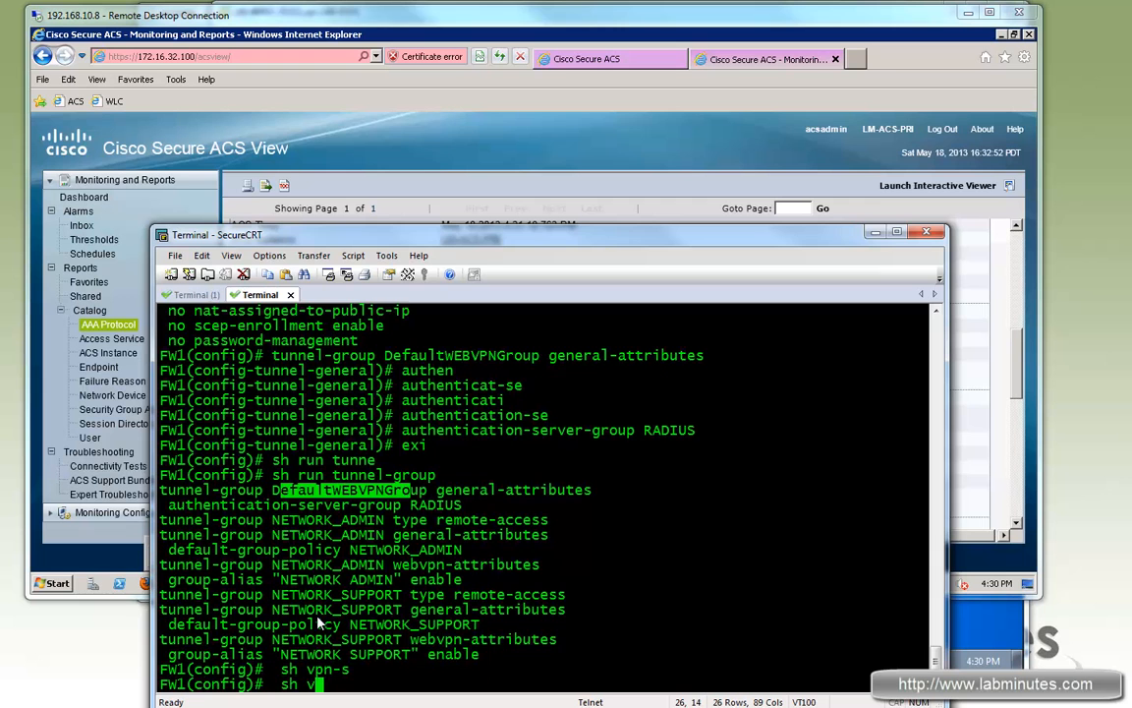
type("any")
key("Tab")
key("Return")
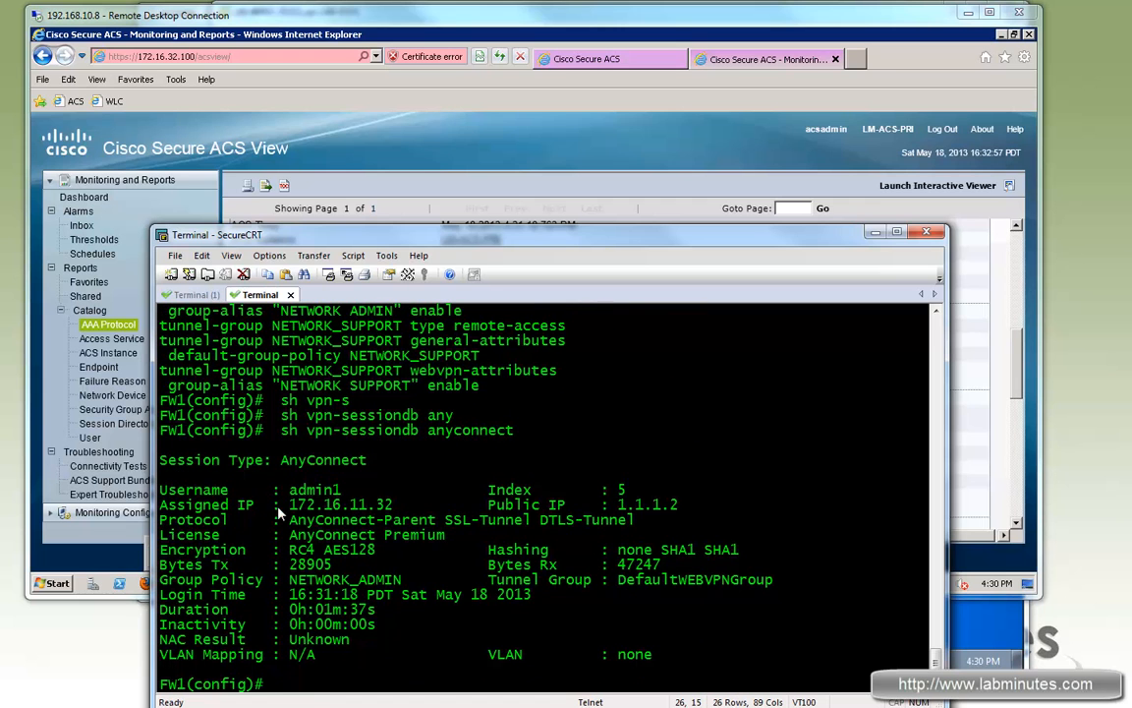
left_click_drag(379, 505, 351, 508)
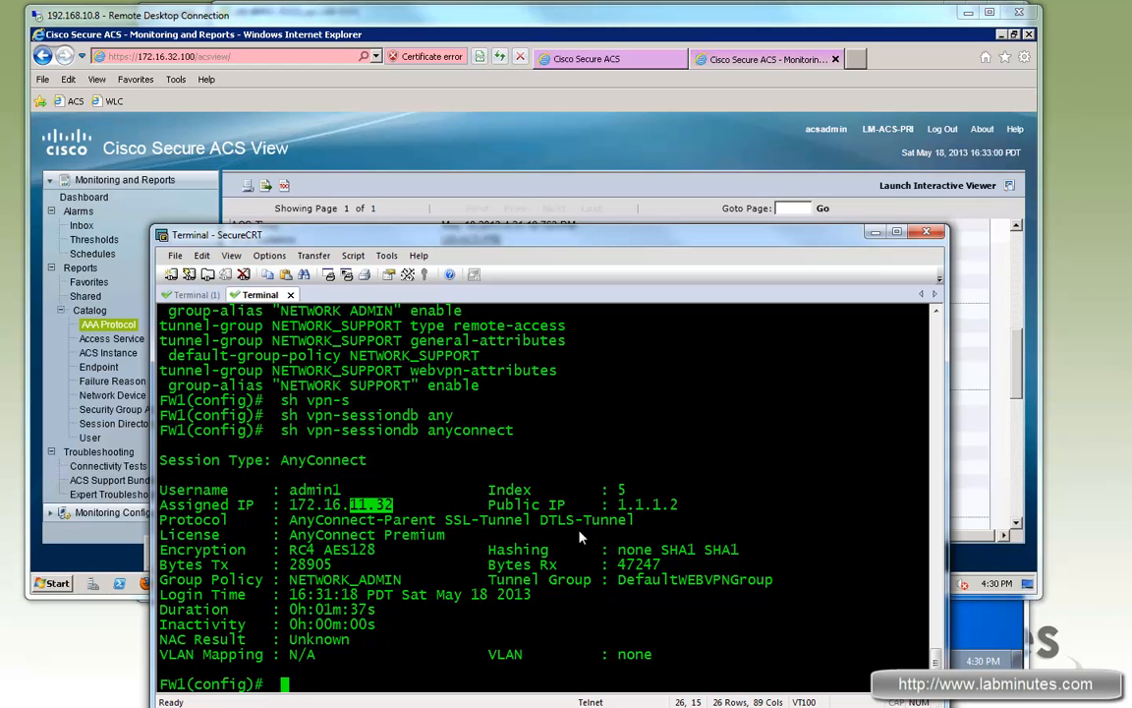
left_click_drag(678, 506, 621, 508)
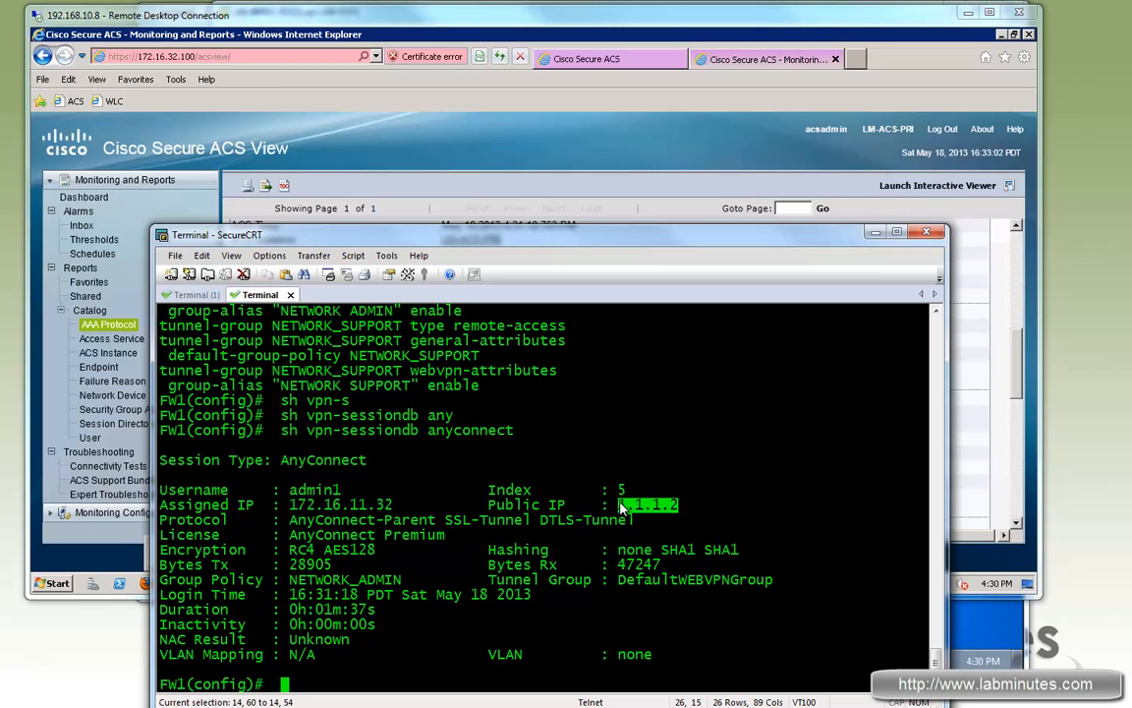
double_click(354, 581)
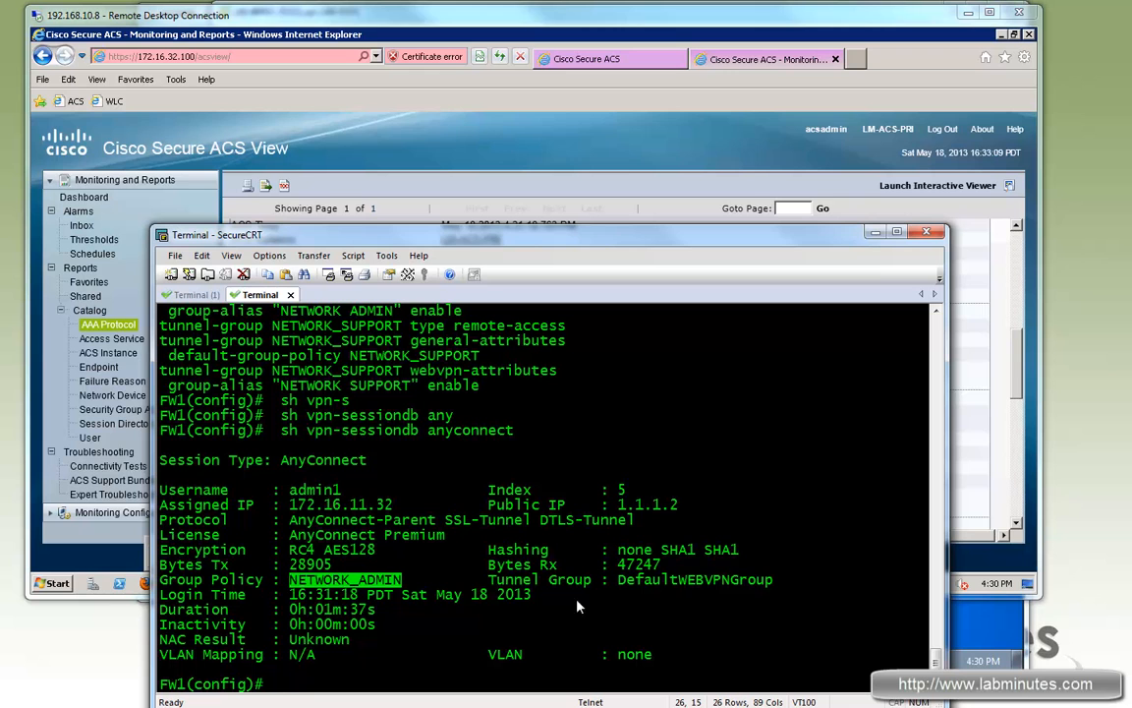
left_click_drag(651, 580, 738, 582)
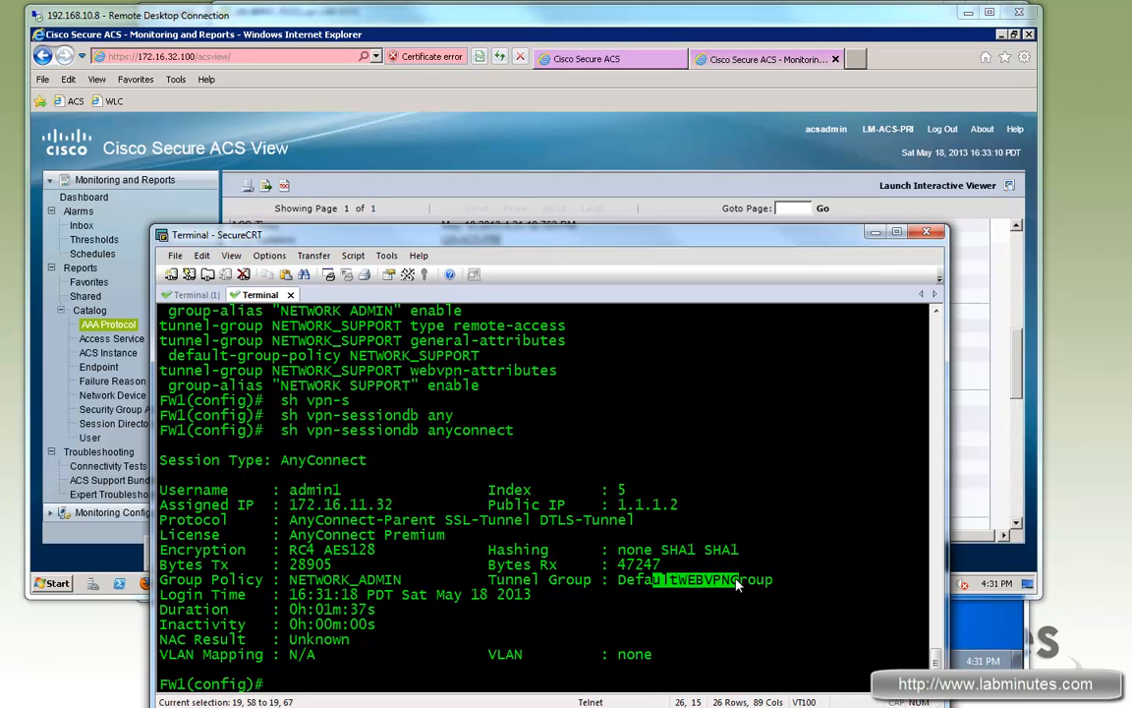
left_click(553, 584)
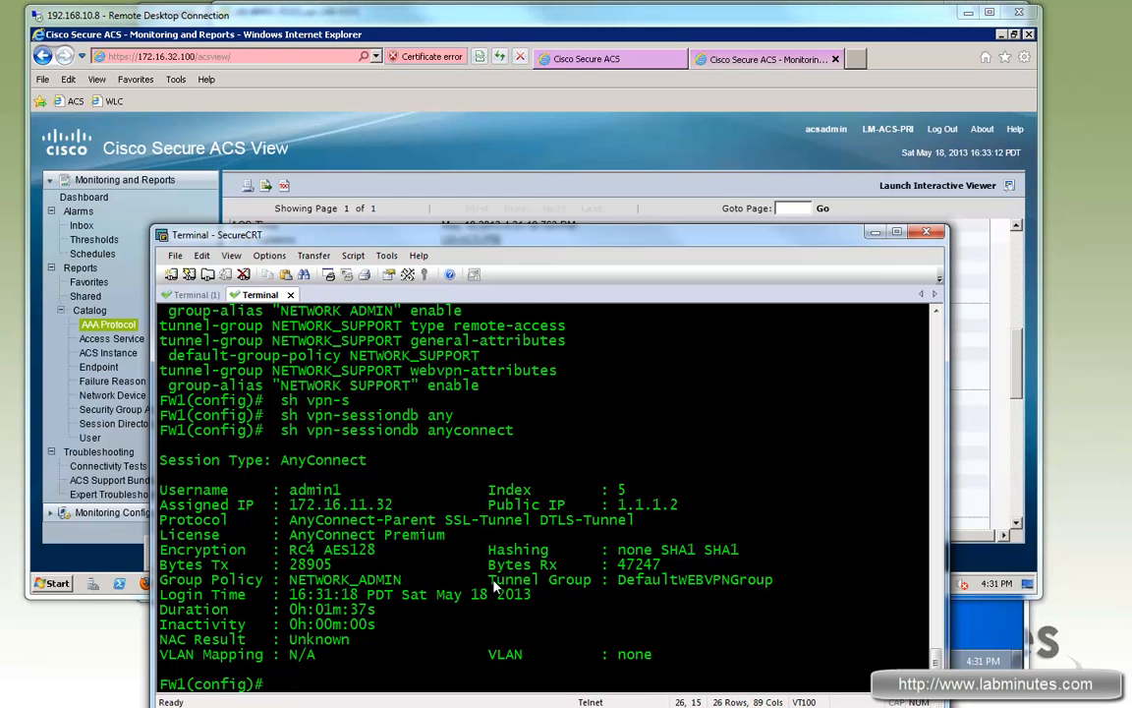
left_click_drag(590, 580, 494, 586)
left_click(401, 618)
Step: List access lists, confirming the downloaded ACL denies icmp any any and permits ip any any
type("sh access-l?")
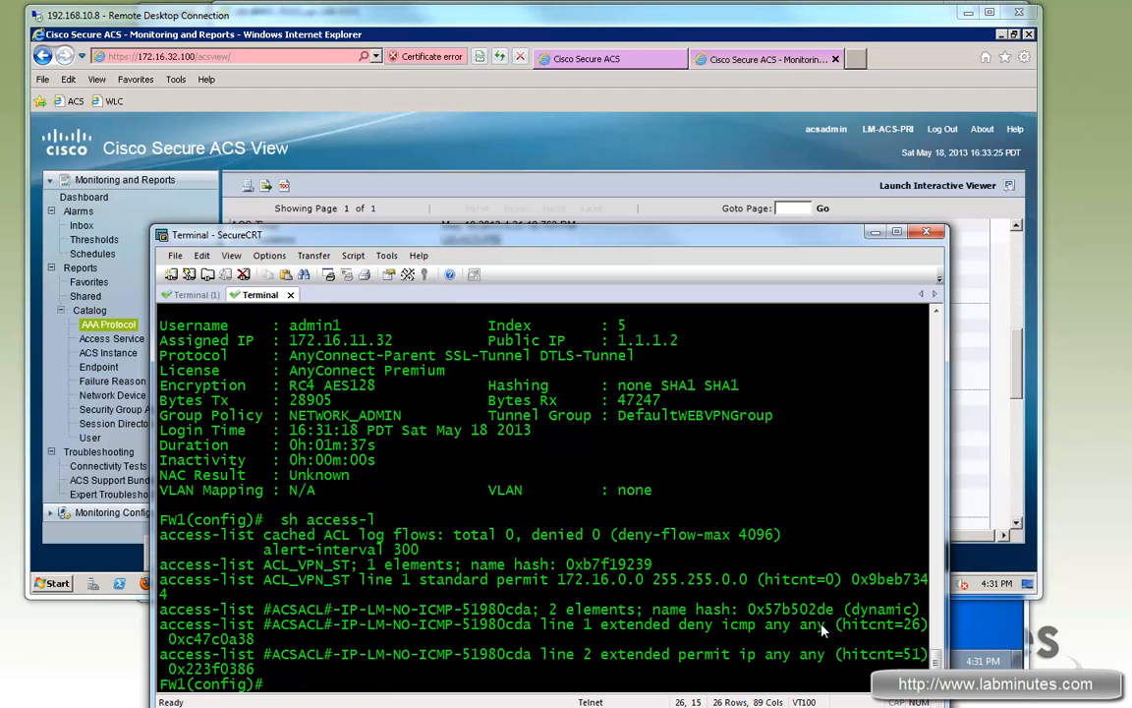
left_click_drag(826, 625, 677, 626)
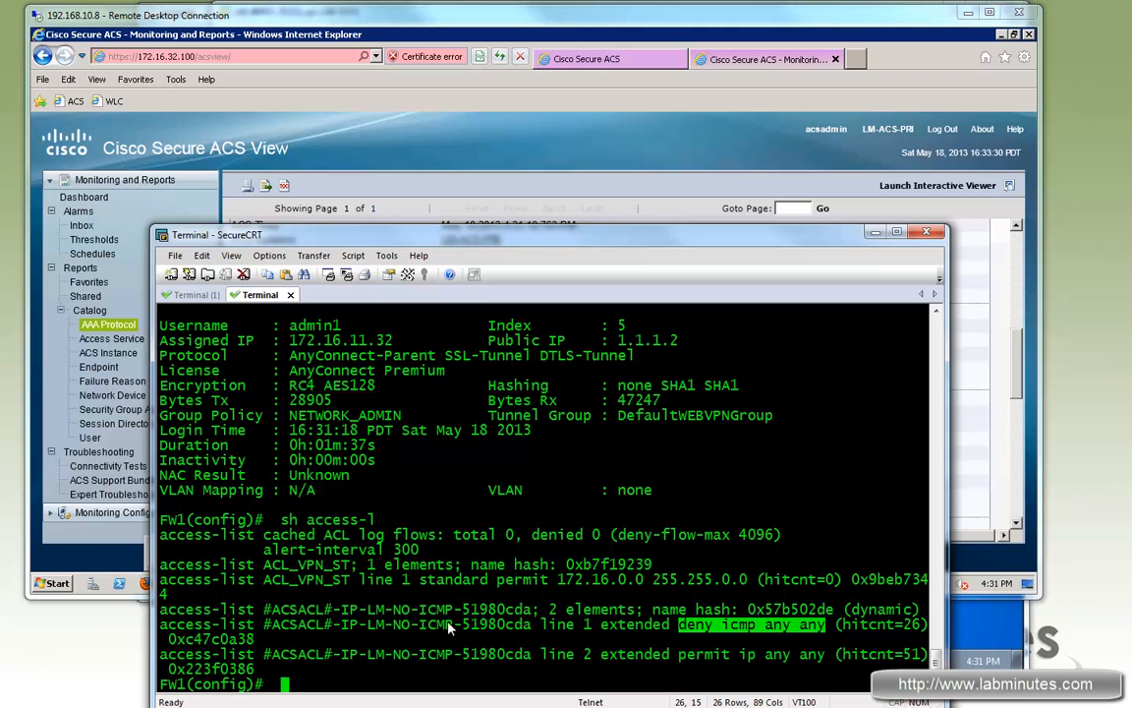
left_click_drag(826, 655, 668, 656)
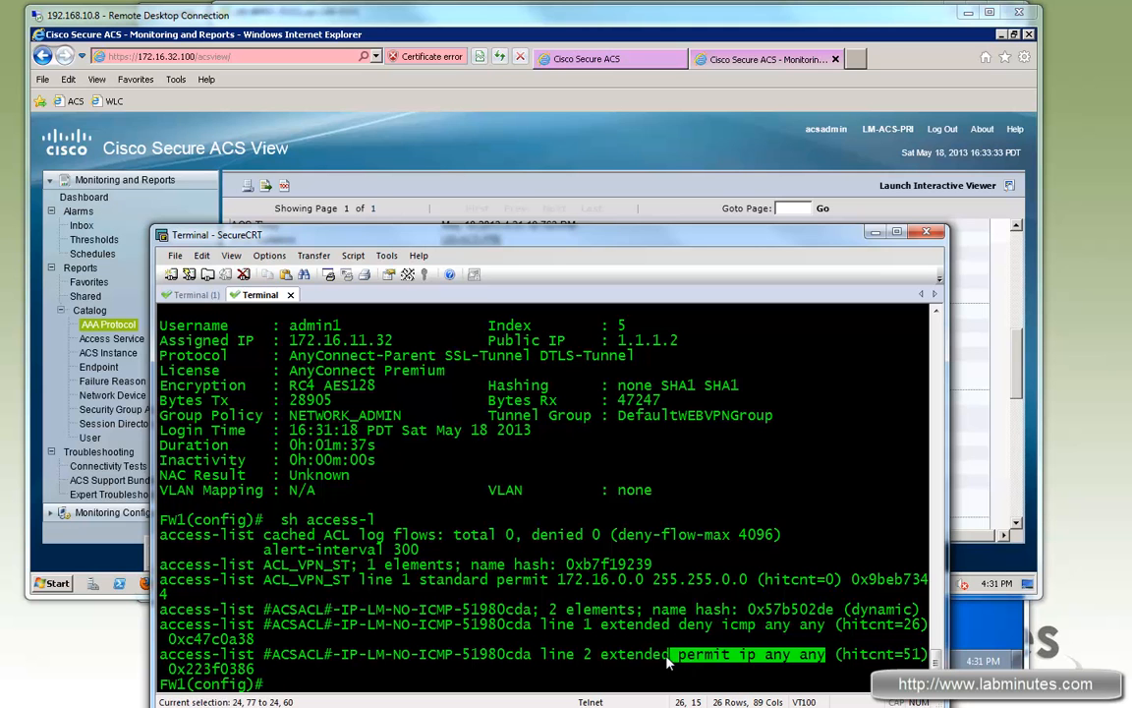
left_click(974, 635)
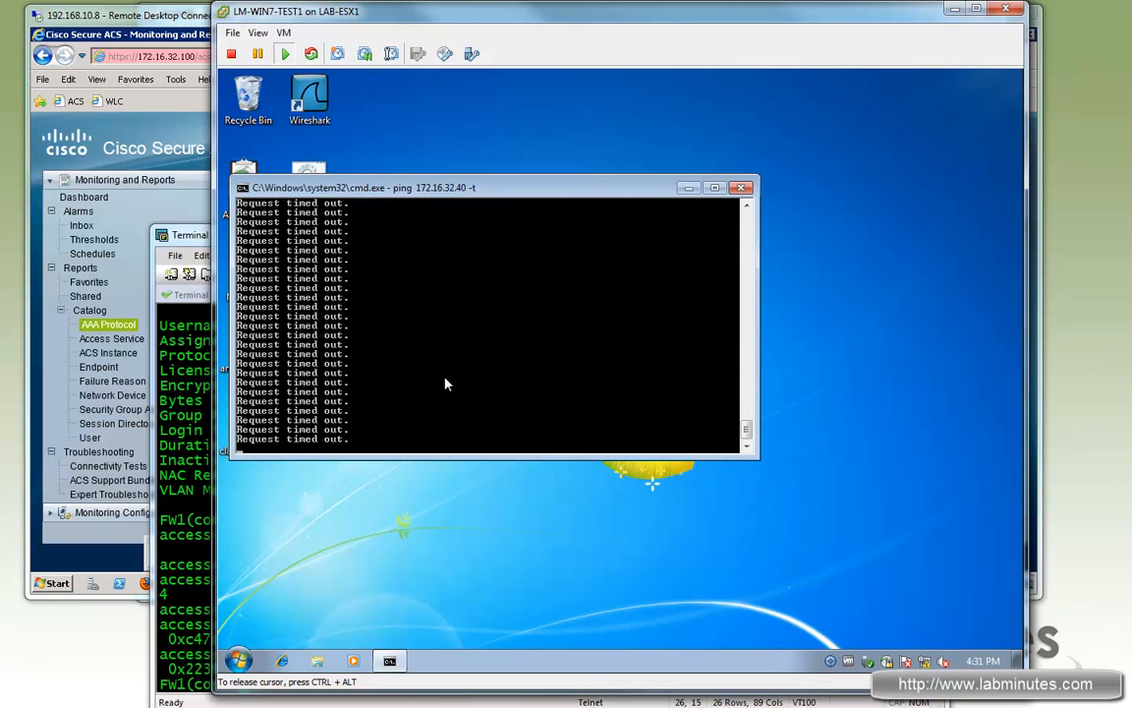
left_click(280, 661)
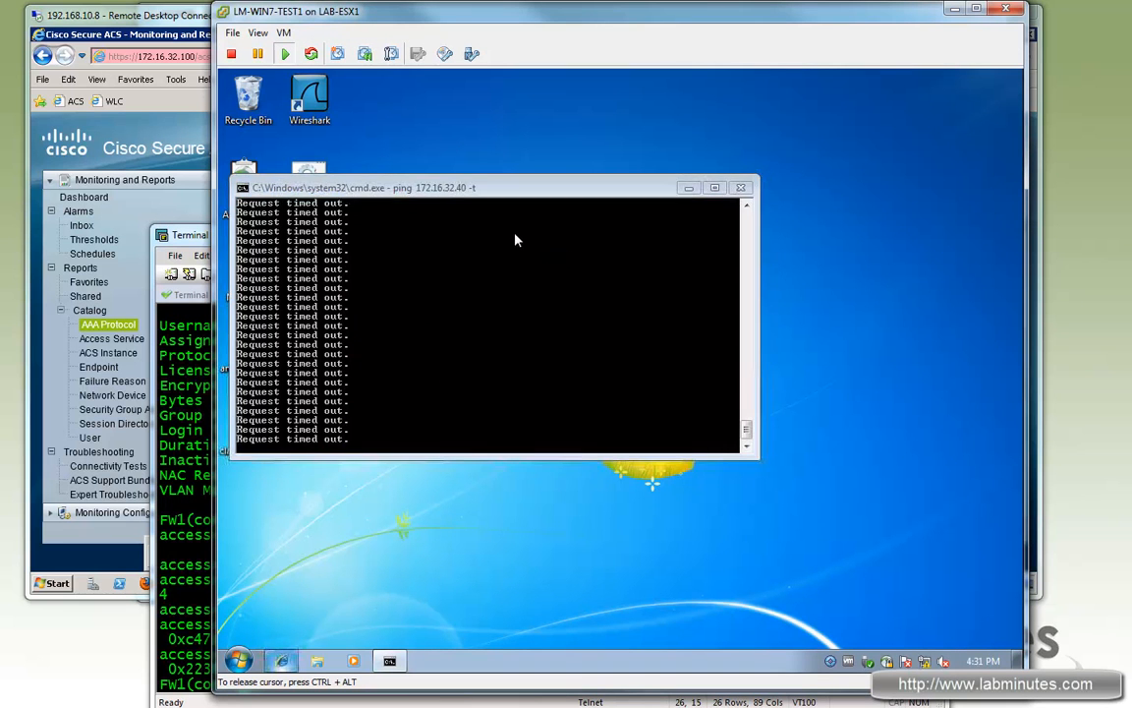
left_click(555, 129)
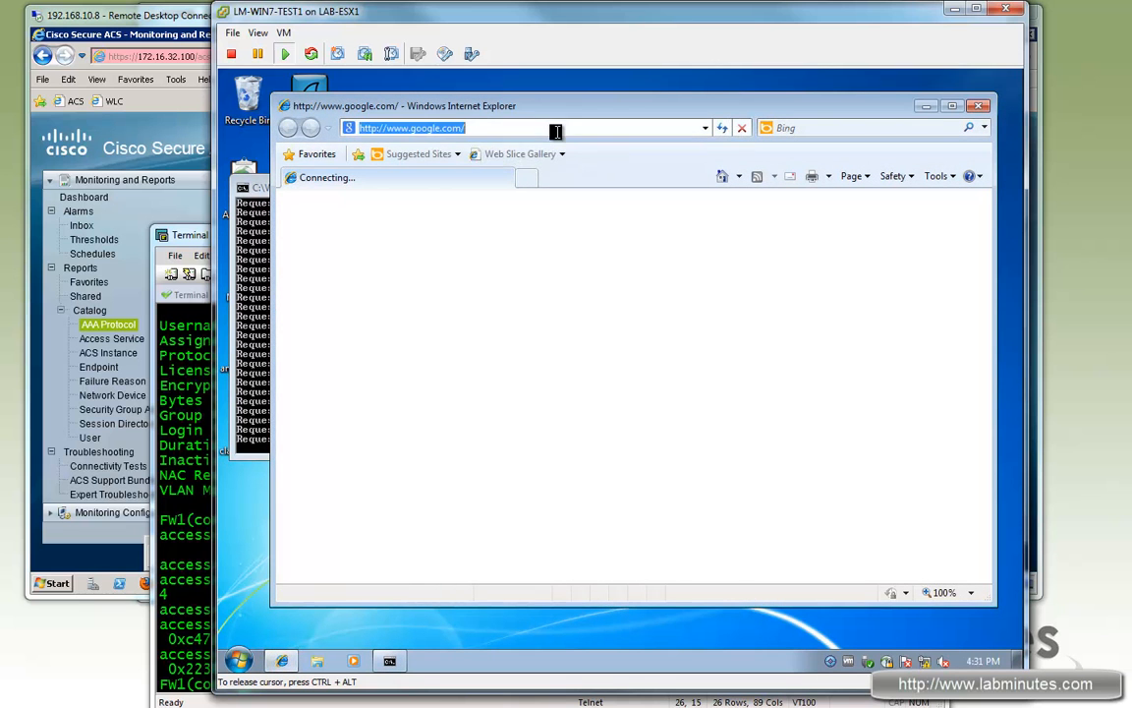
type("172.16.32.100")
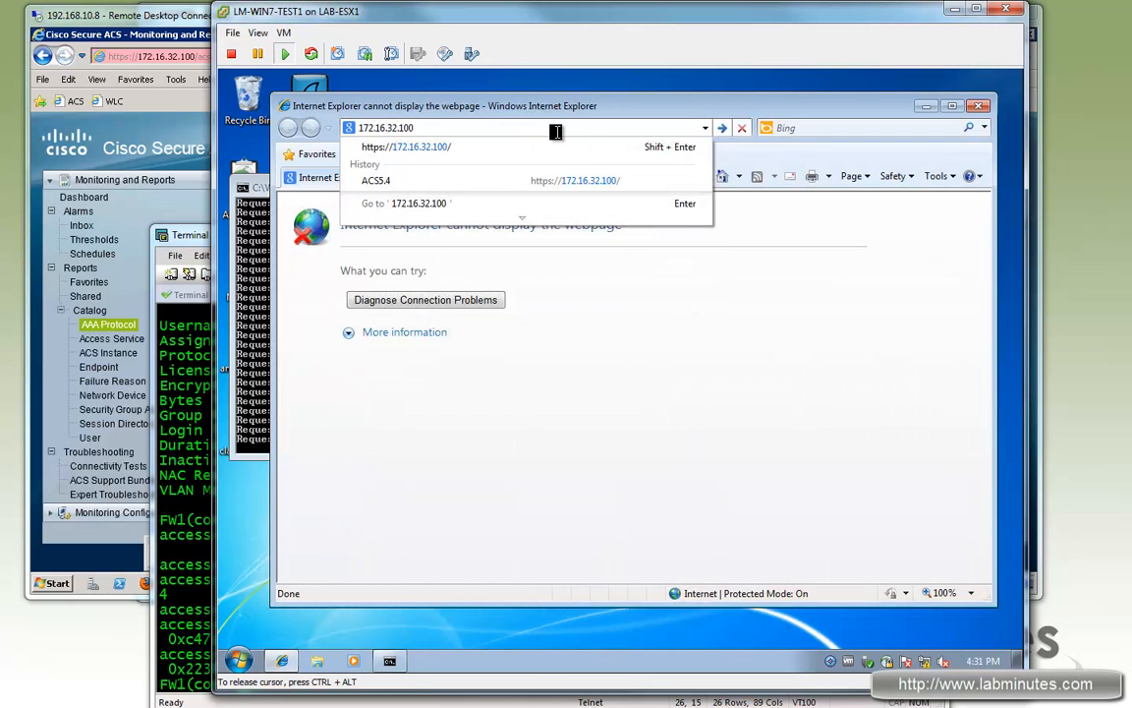
key("Down")
key("Return")
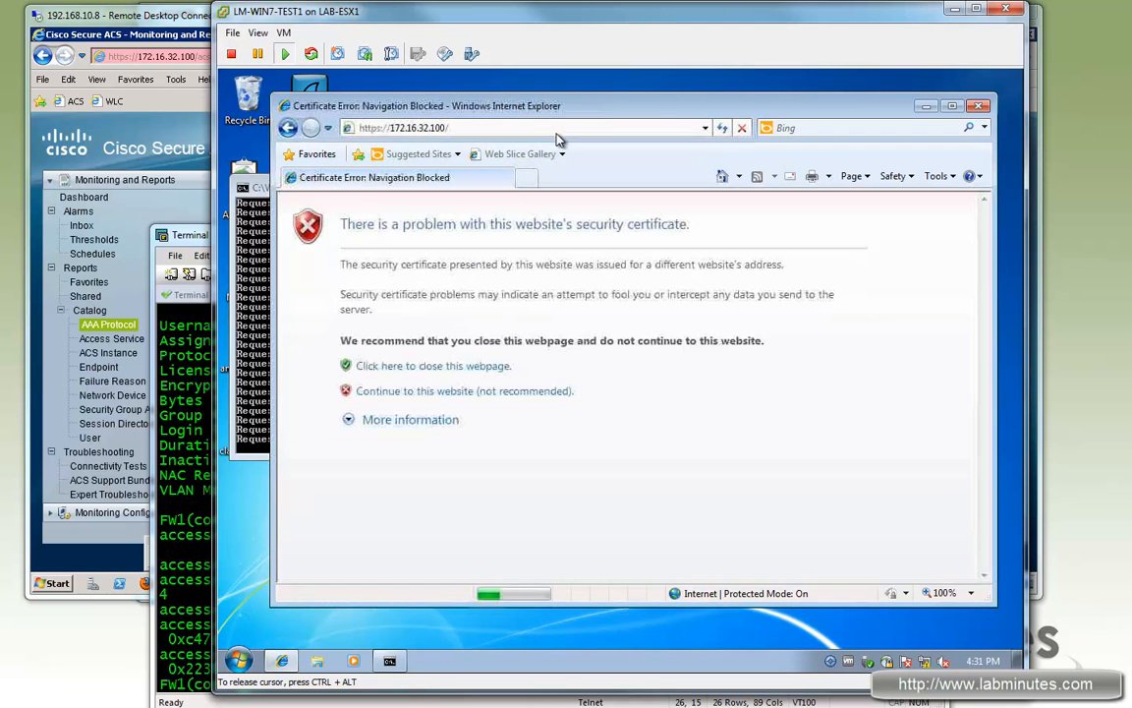
left_click(504, 391)
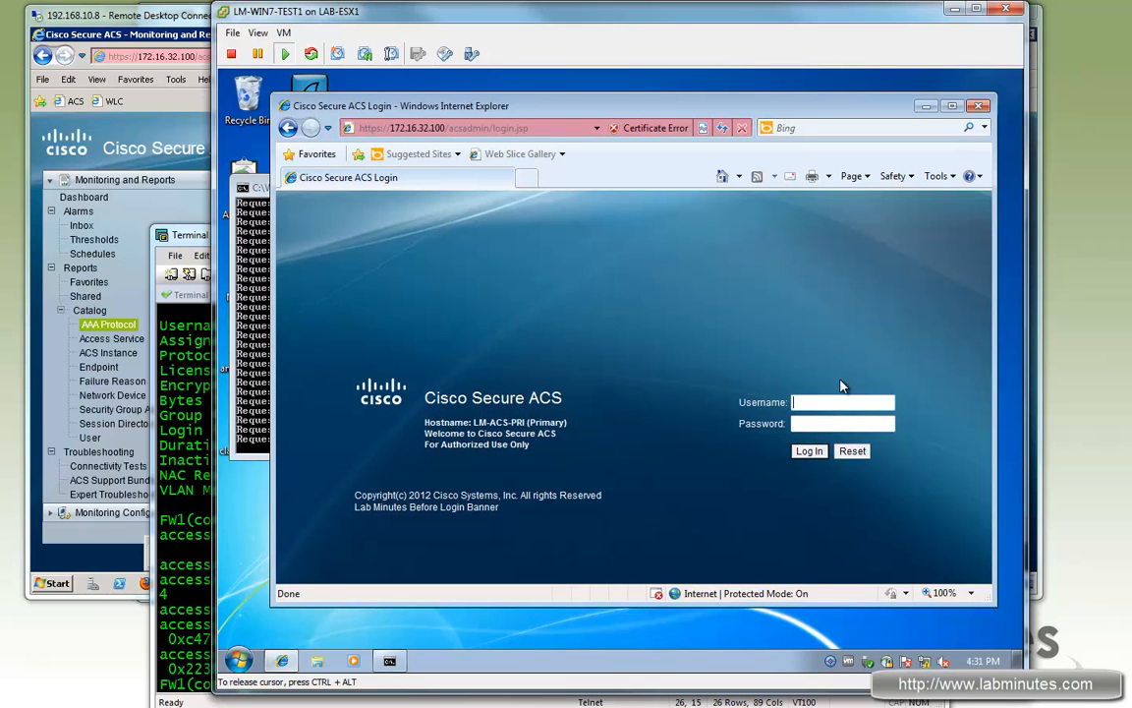
left_click(978, 107)
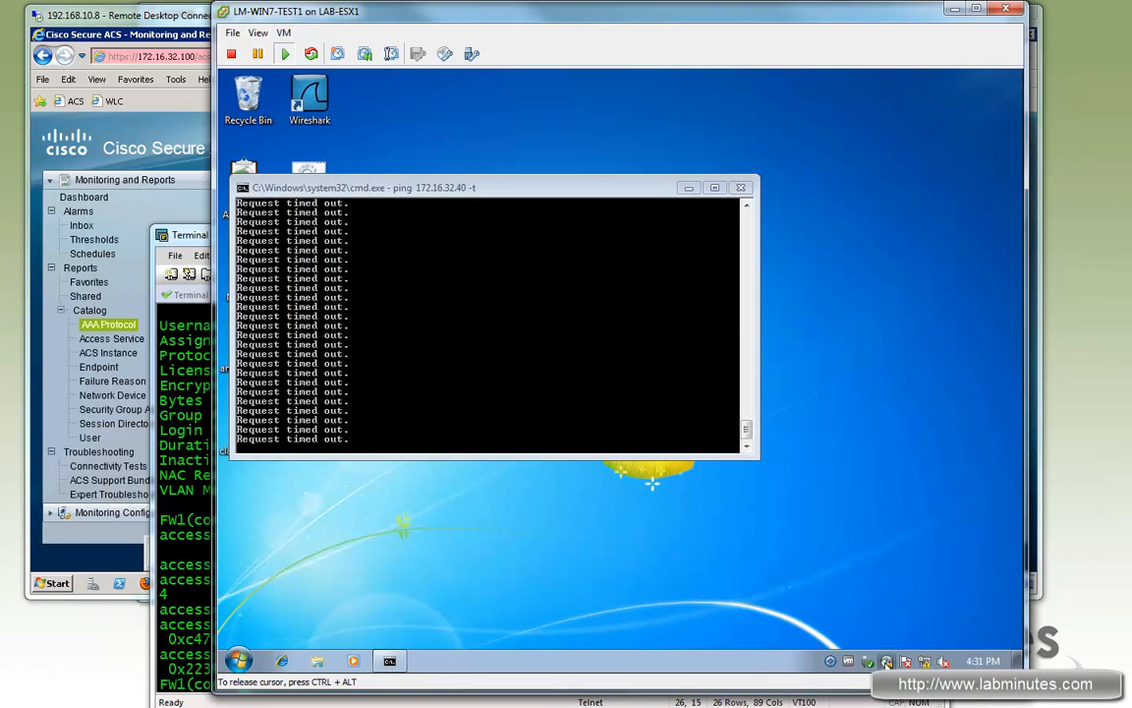
left_click(887, 662)
Step: Disconnect and reconnect to LM VPN, accepting the untrusted certificate and entering the support user's credentials
left_click(972, 584)
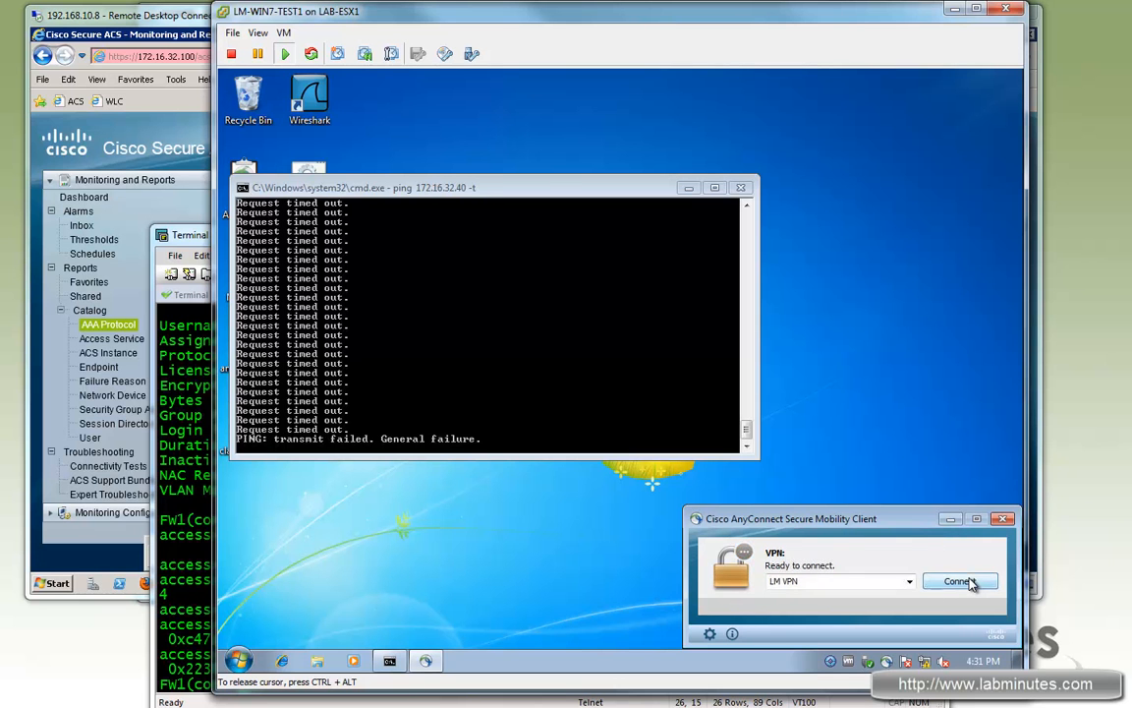
left_click(959, 581)
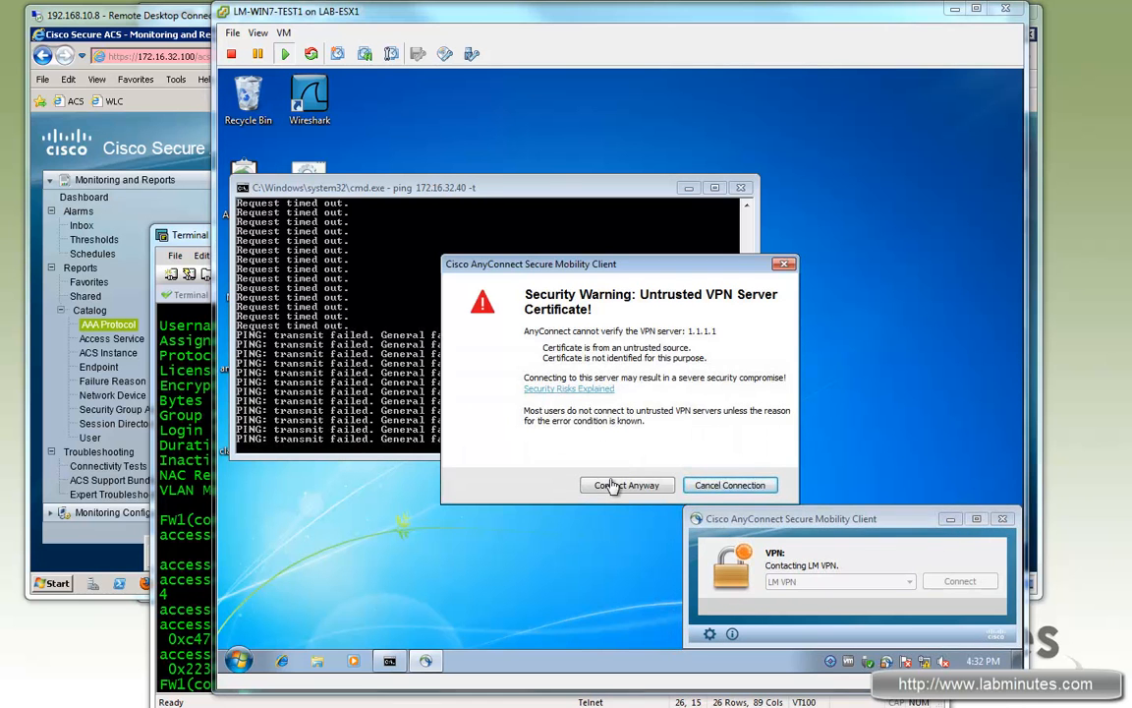
left_click(590, 484)
double_click(531, 523)
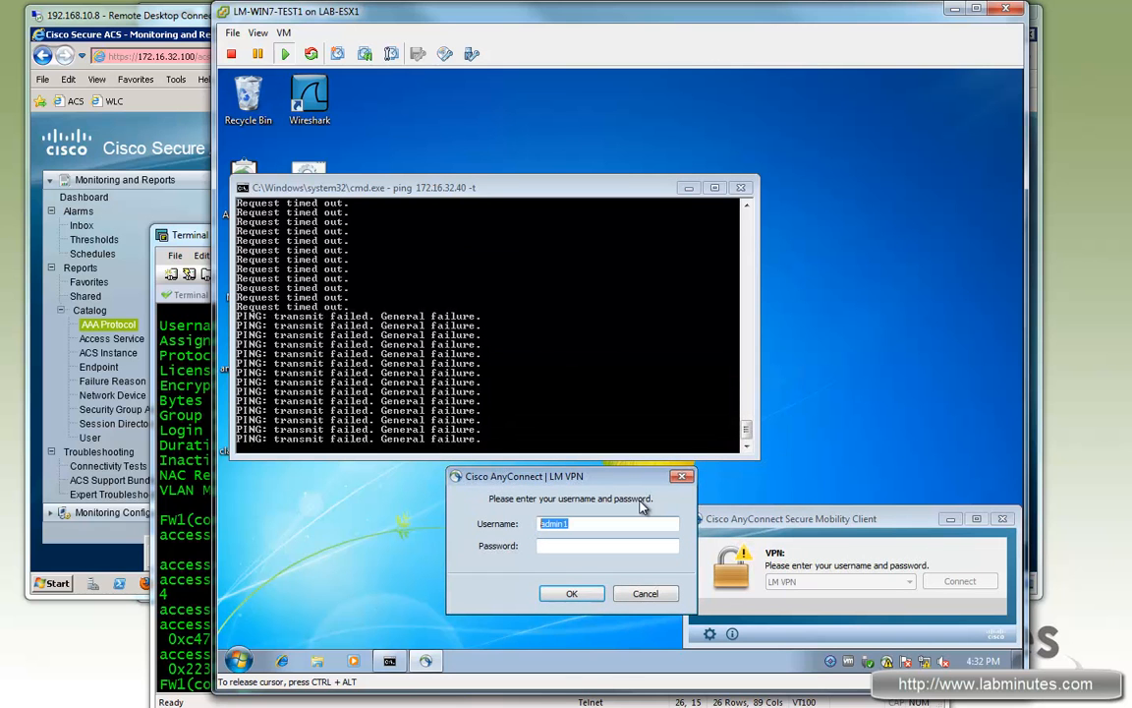
type("suppor")
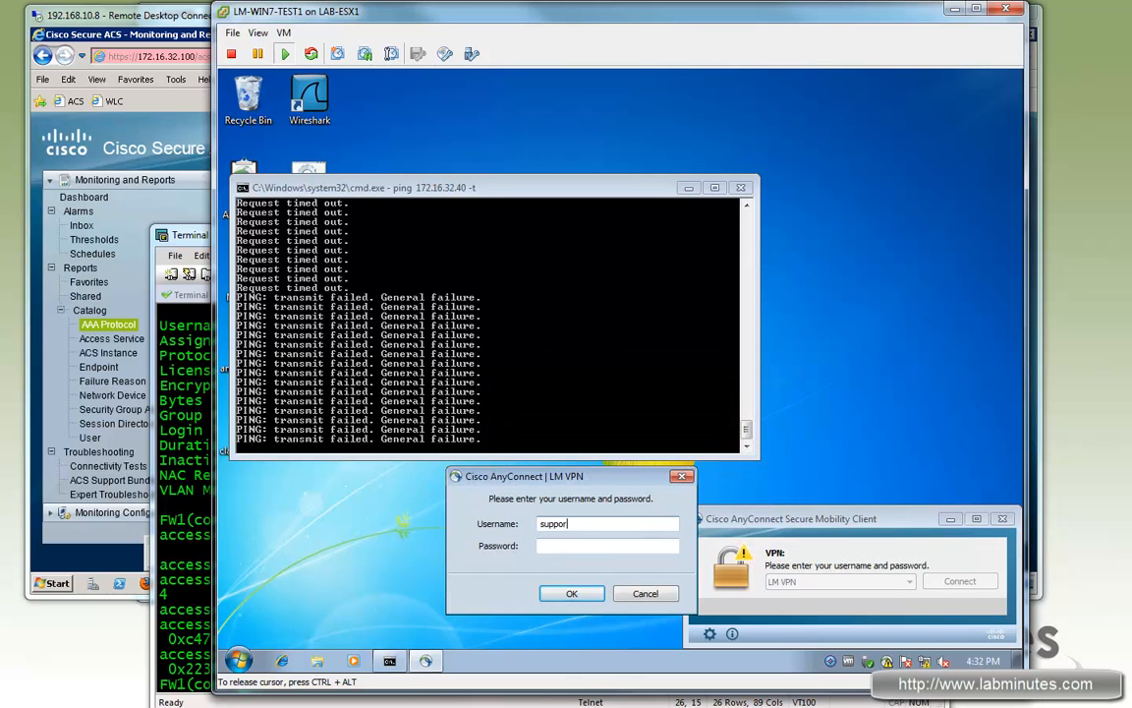
type("t2")
key("Tab")
type("cisco")
left_click(573, 594)
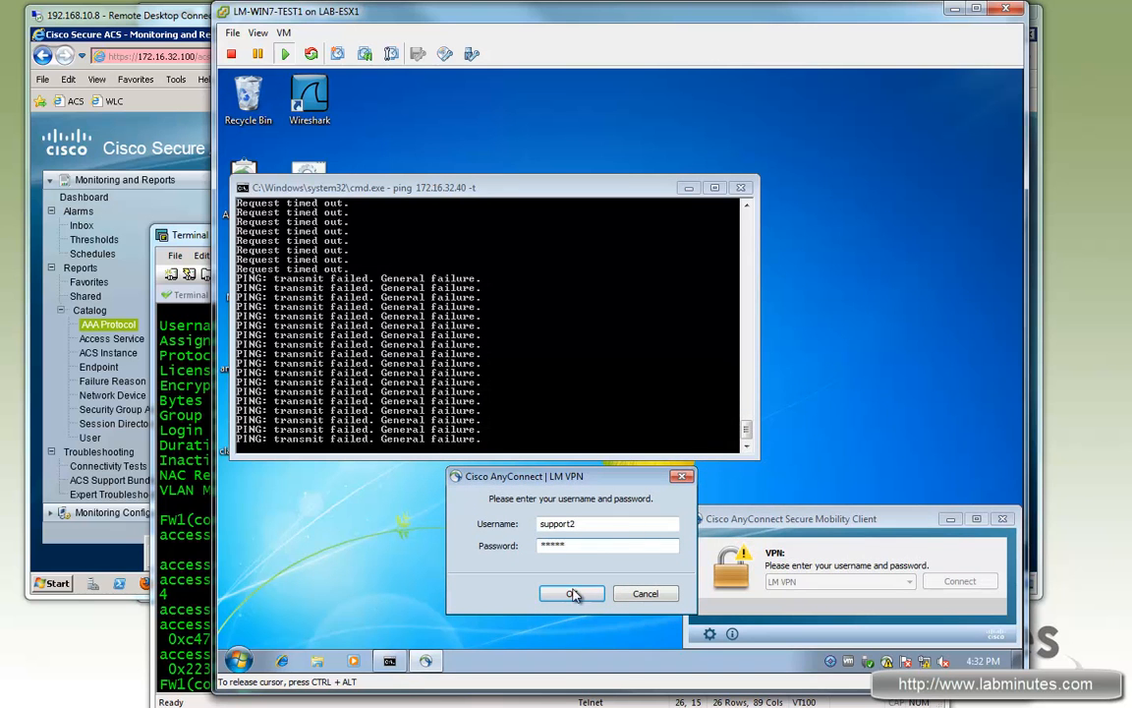
Step: Fix the trailing digit of the support username and resubmit the VPN login
left_click(586, 531)
key("BackSpace")
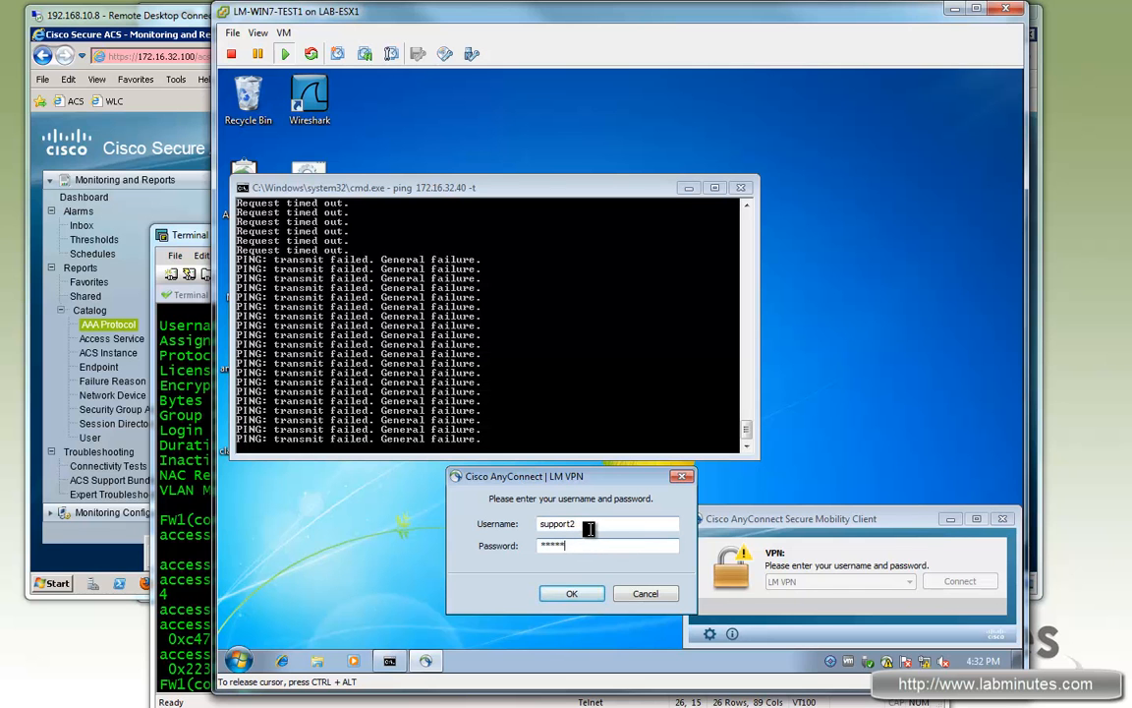
type("1")
left_click(568, 596)
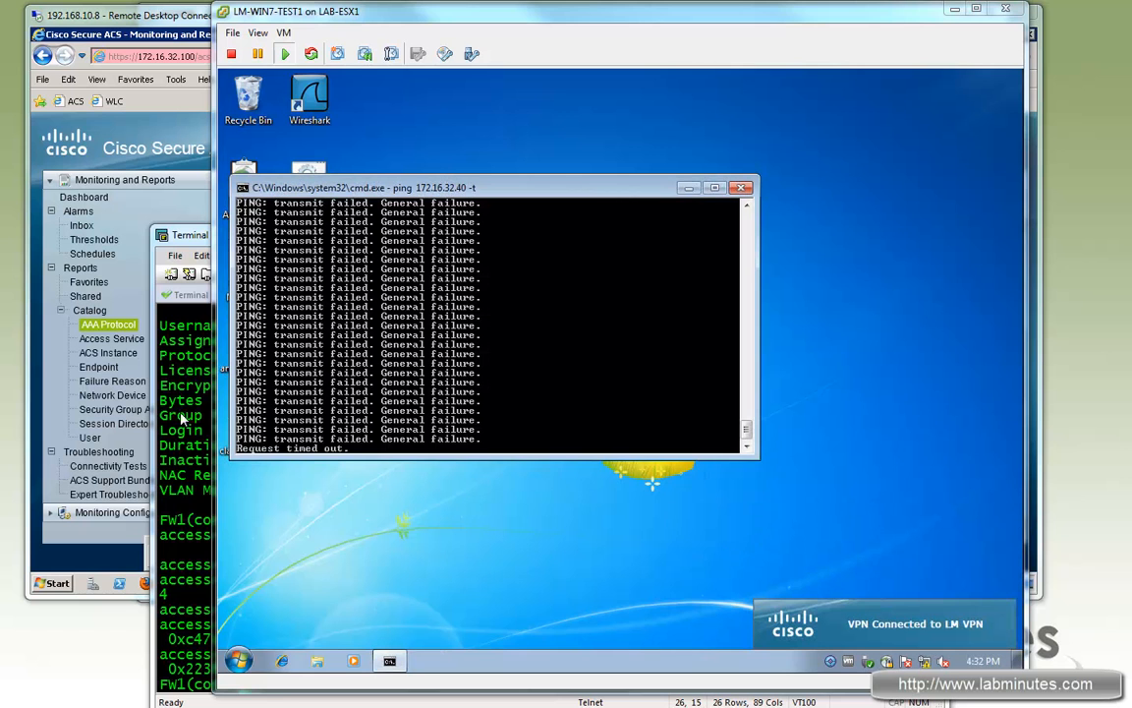
key("alt+Tab")
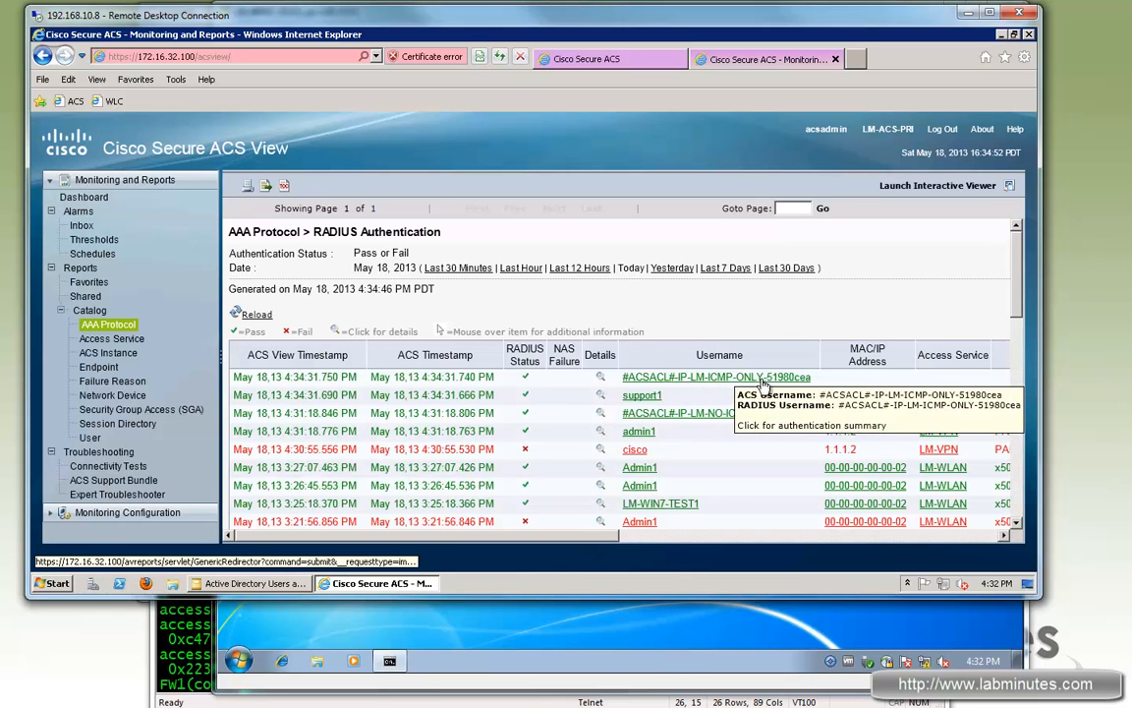
Step: Review the support login's details: NETWORK_SUPPORT class, ICMP-only downloadable ACL, and expanded Authentication Details
left_click(600, 395)
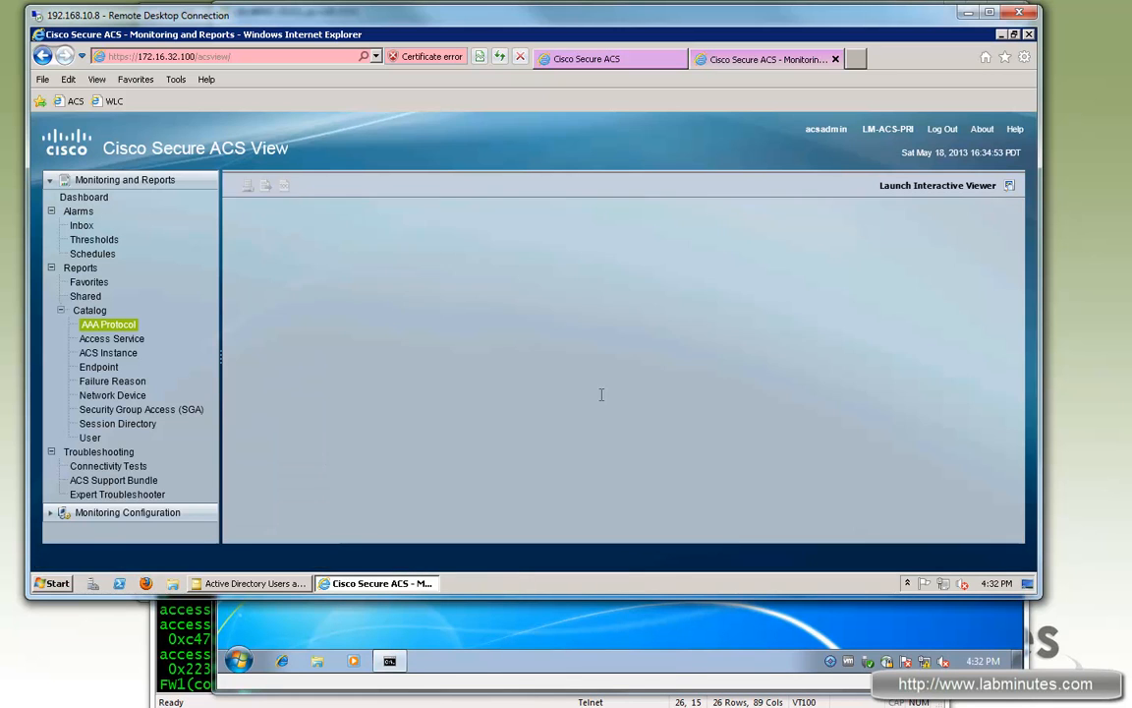
scroll(524, 396, "down", 2)
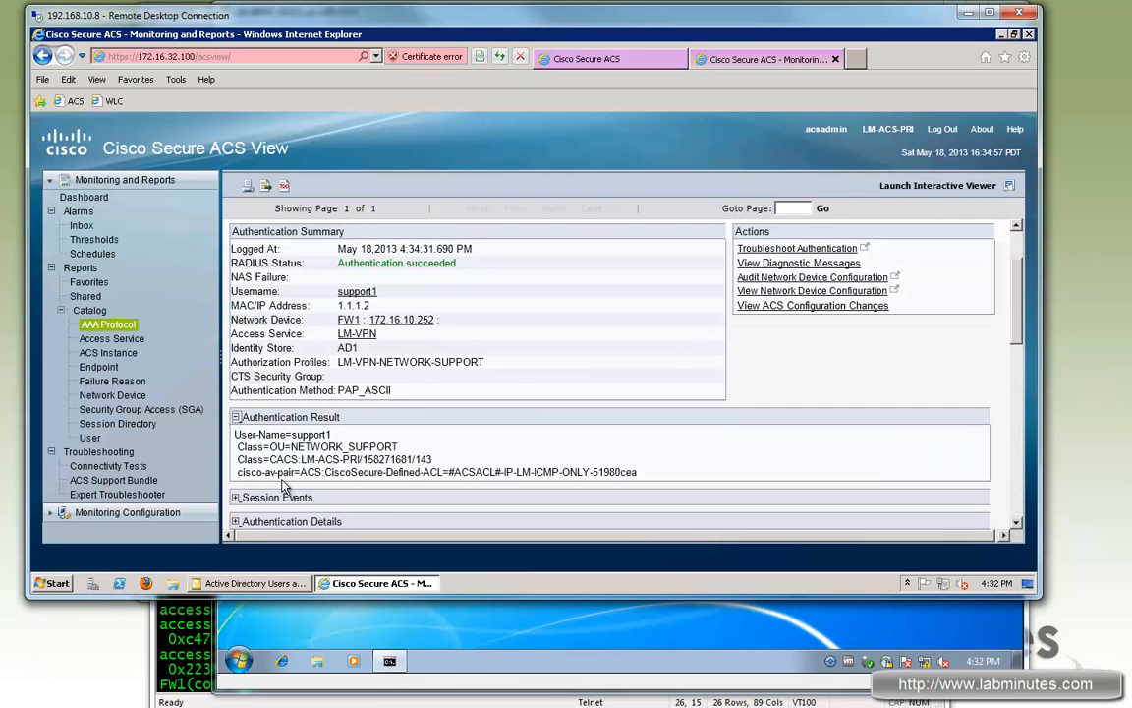
left_click_drag(237, 472, 499, 482)
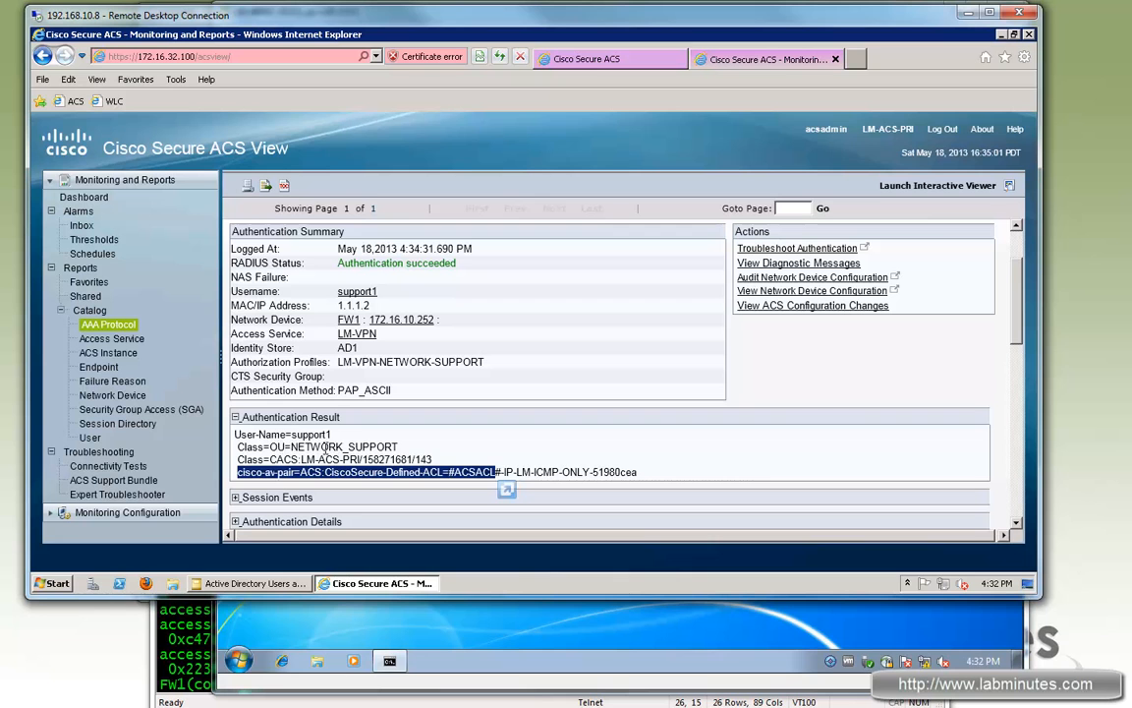
left_click_drag(325, 446, 386, 447)
left_click(326, 447)
double_click(325, 446)
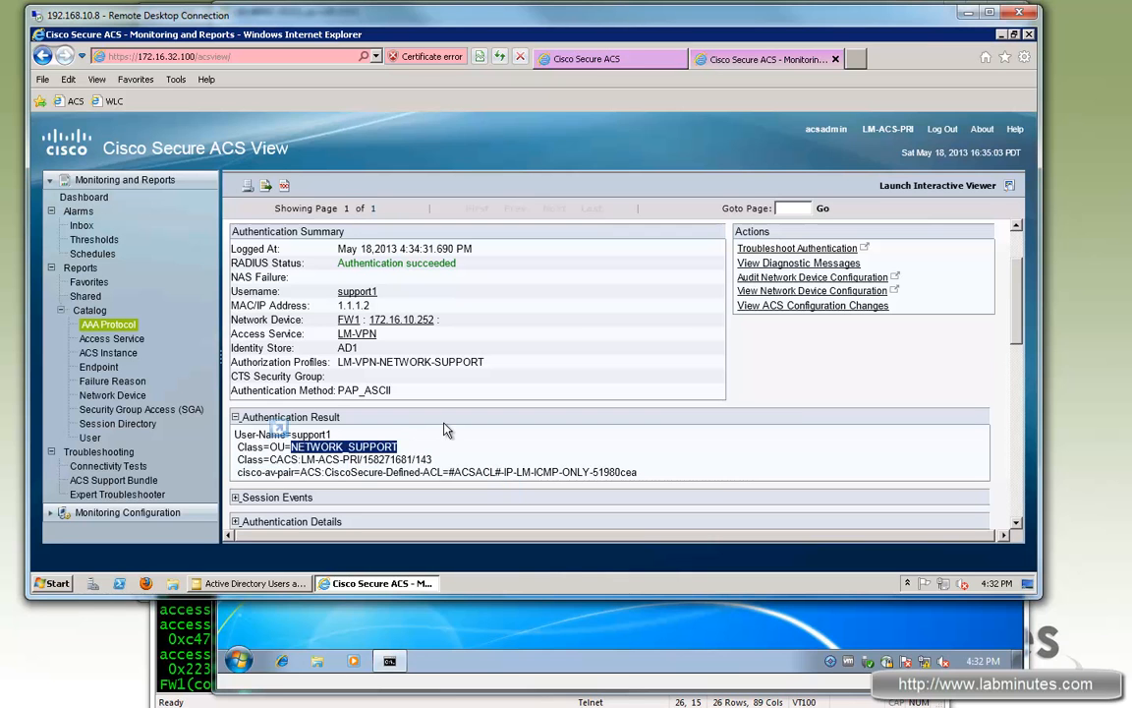
scroll(444, 429, "down", 3)
left_click(236, 335)
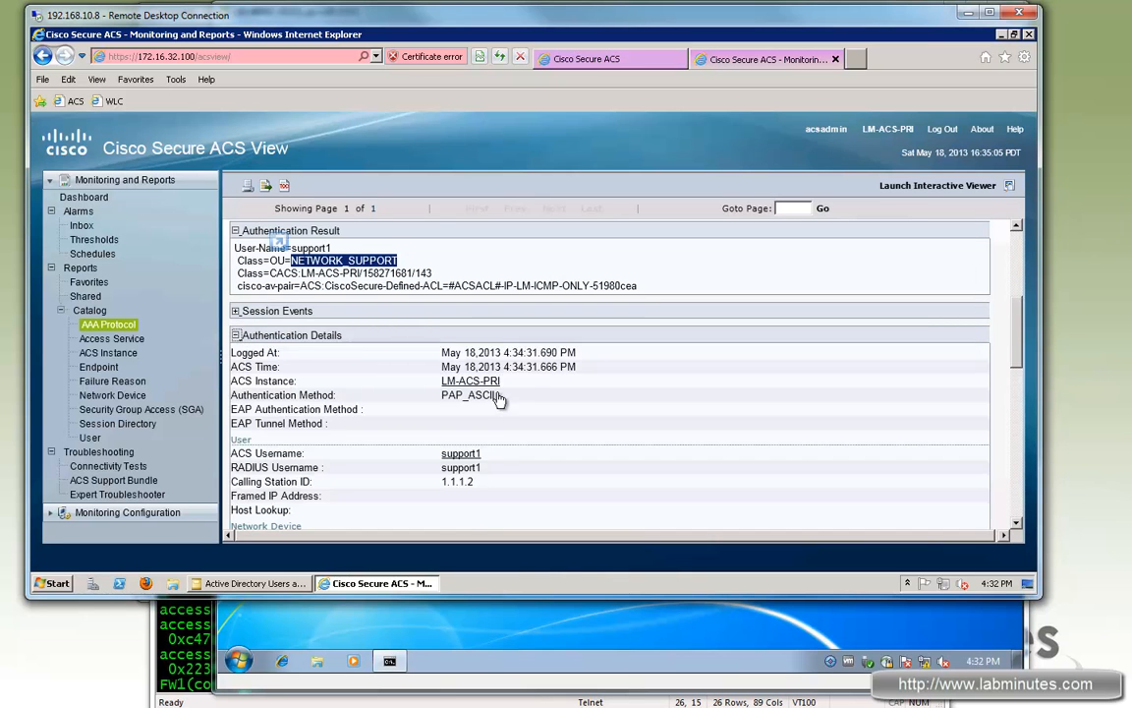
scroll(499, 398, "down", 4)
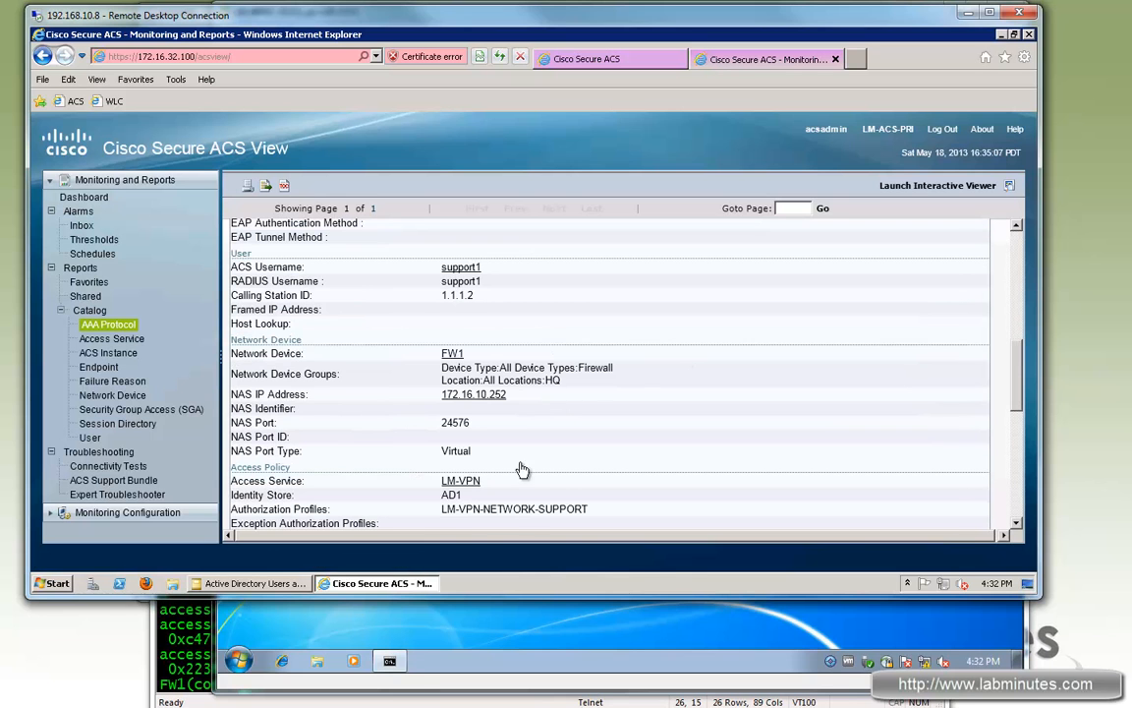
key("alt+Tab")
Step: Run 'sh vpn-sessiondb anyconnect' and highlight the NETWORK_SUPPORT group policy and DefaultWEBVPNGroup tunnel group
type("sh vpn-sessiondb anyconnect")
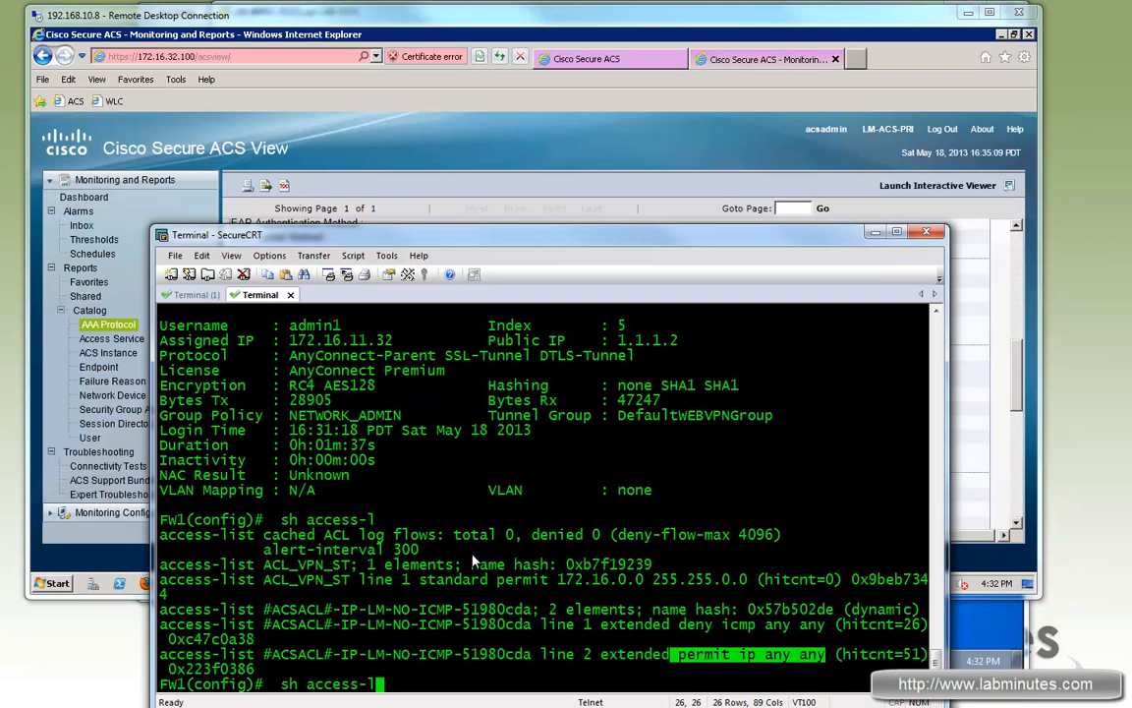
key("Return")
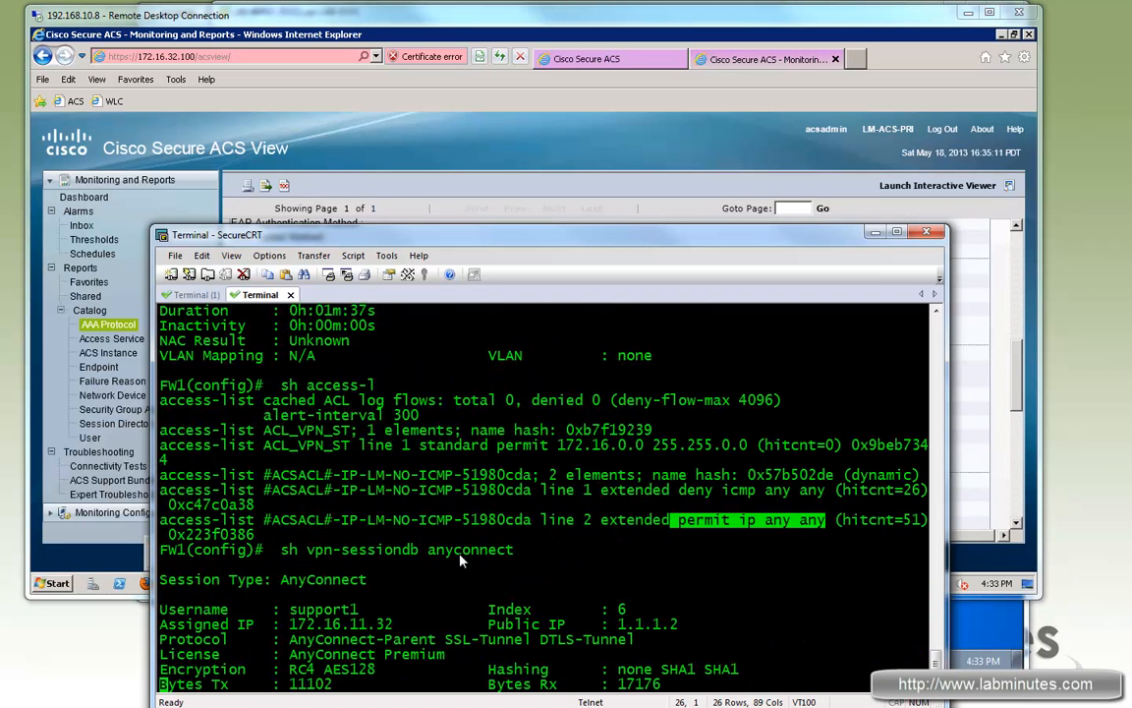
left_click_drag(289, 535, 353, 550)
mouse_move(289, 580)
left_mouse_down()
mouse_move(420, 580)
mouse_move(293, 587)
left_mouse_up()
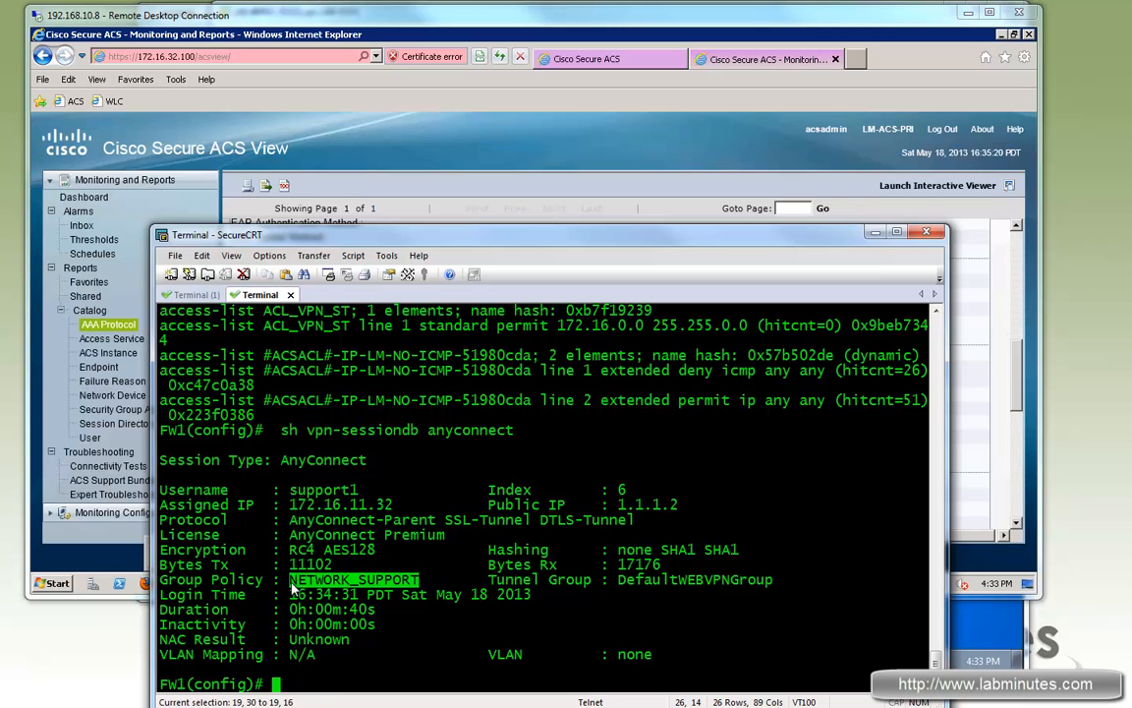
left_click_drag(730, 580, 557, 580)
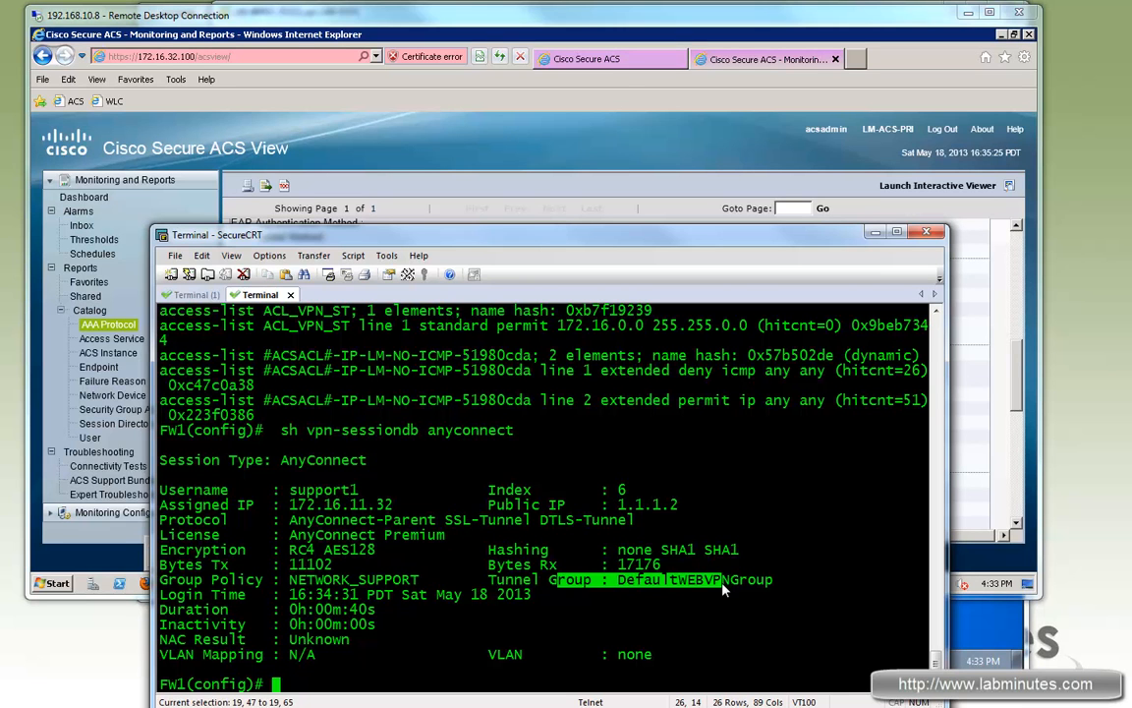
left_click(725, 587)
key("alt+Tab")
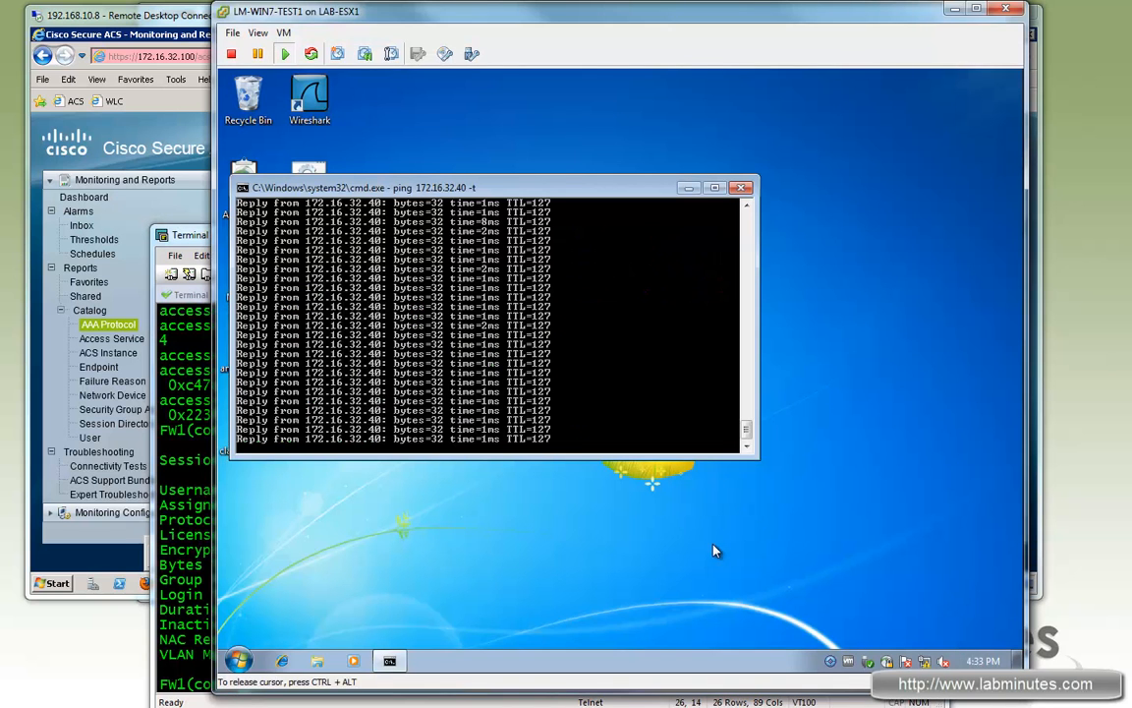
mouse_move(752, 425)
left_mouse_down()
mouse_move(751, 393)
mouse_move(752, 442)
left_mouse_up()
left_click(282, 661)
left_click(610, 128)
type("https://")
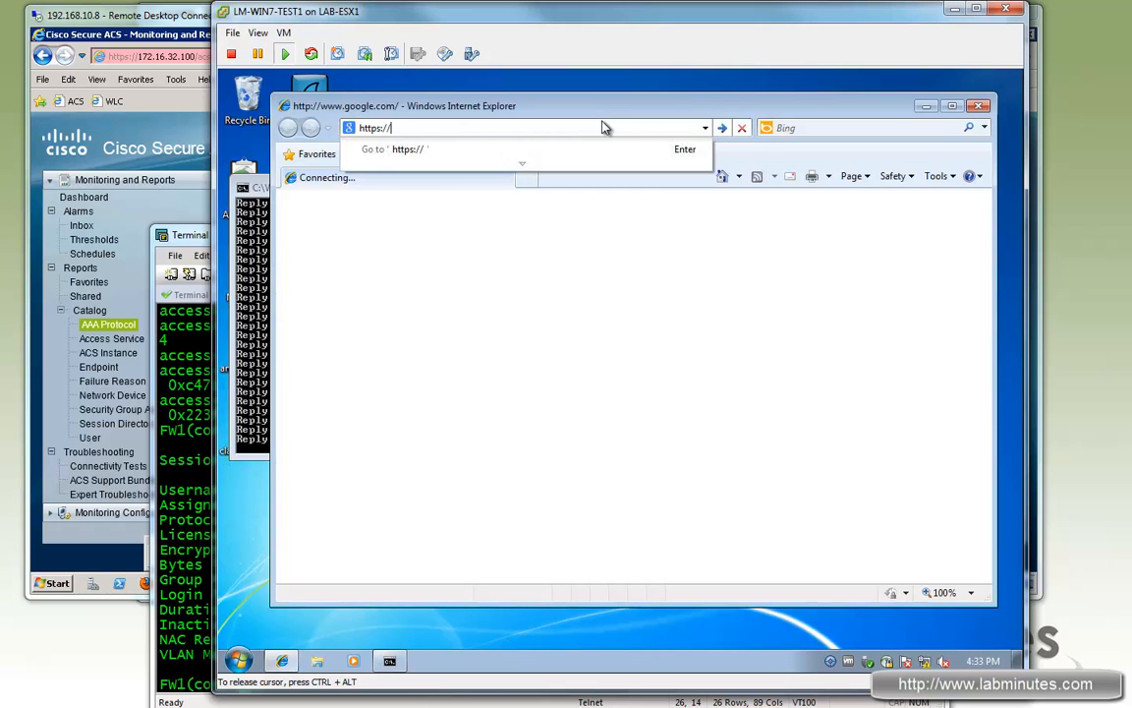
type("172")
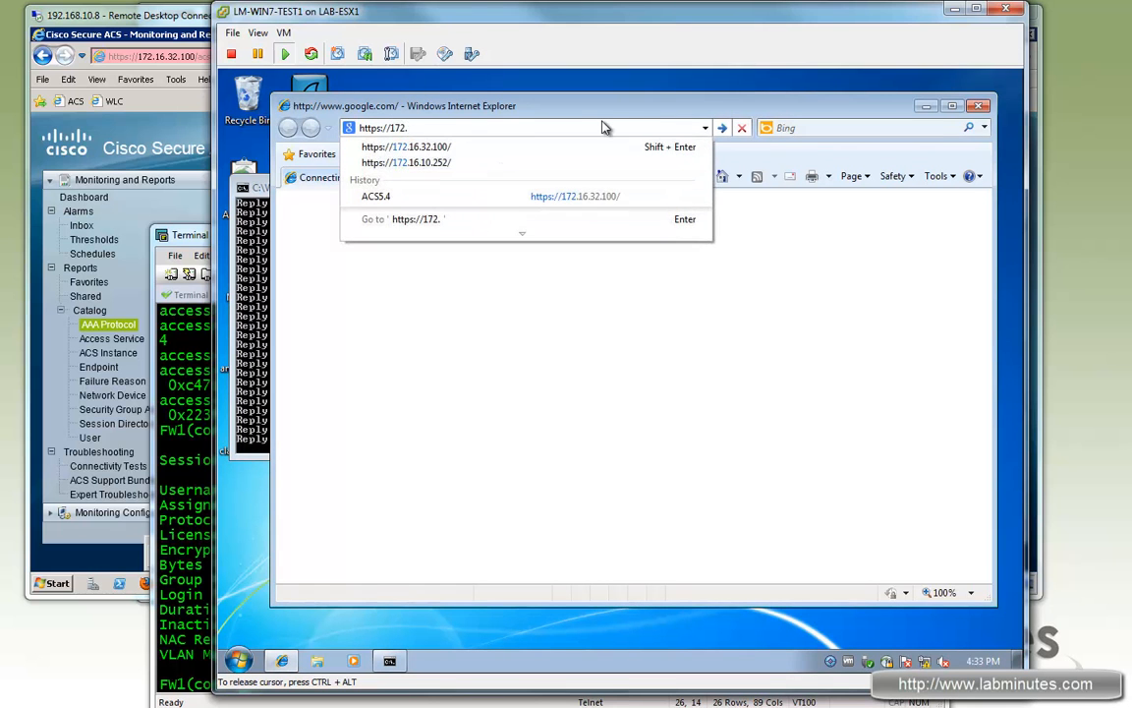
type(".")
key("Down")
key("Return")
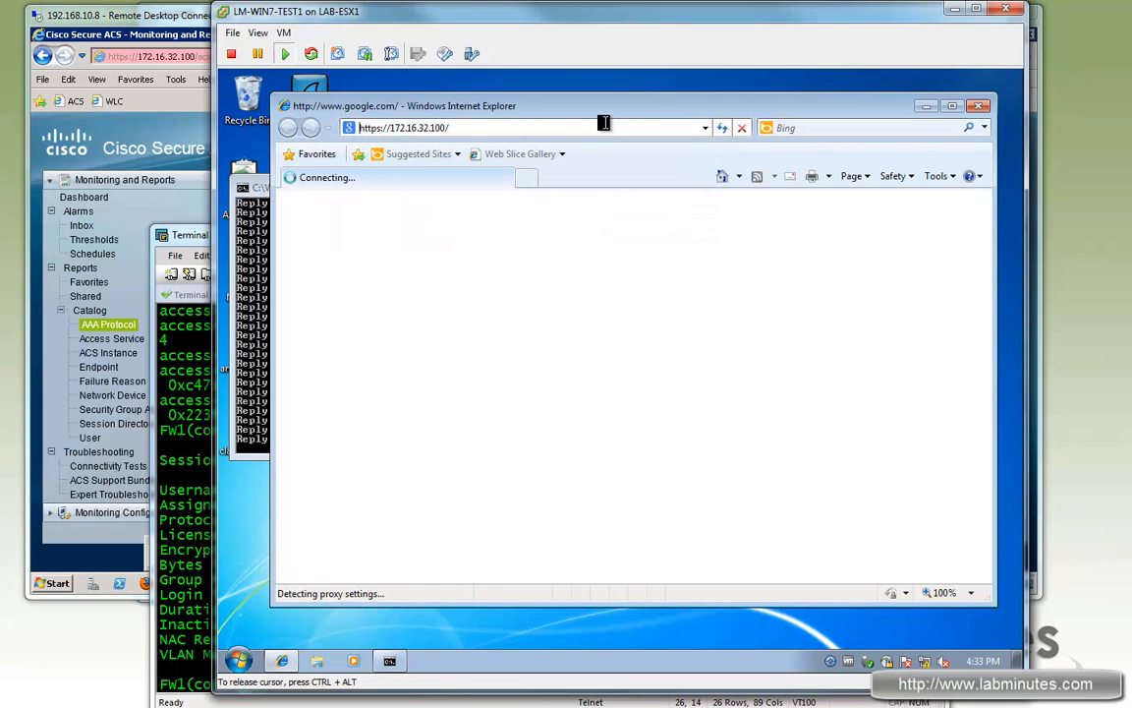
left_click(170, 439)
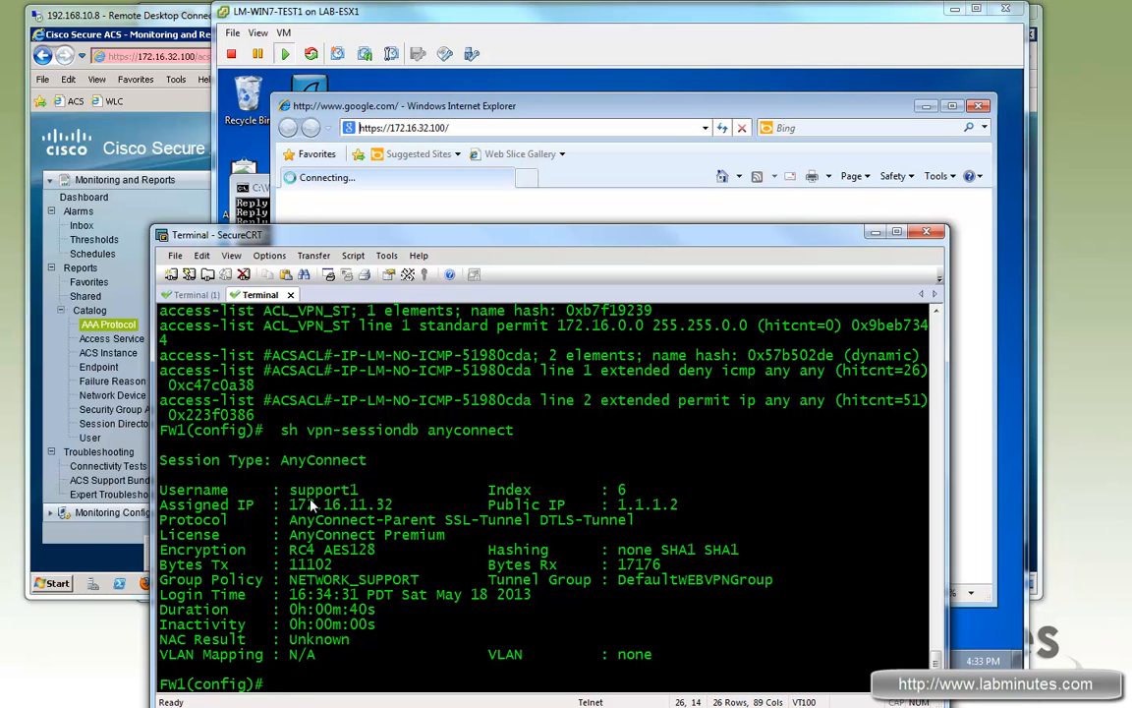
Step: Run 'sh access-l' and highlight the 'permit icmp any any' entry and its 67 hits
type("sh access-l")
key("Return")
left_click_drag(852, 658, 698, 660)
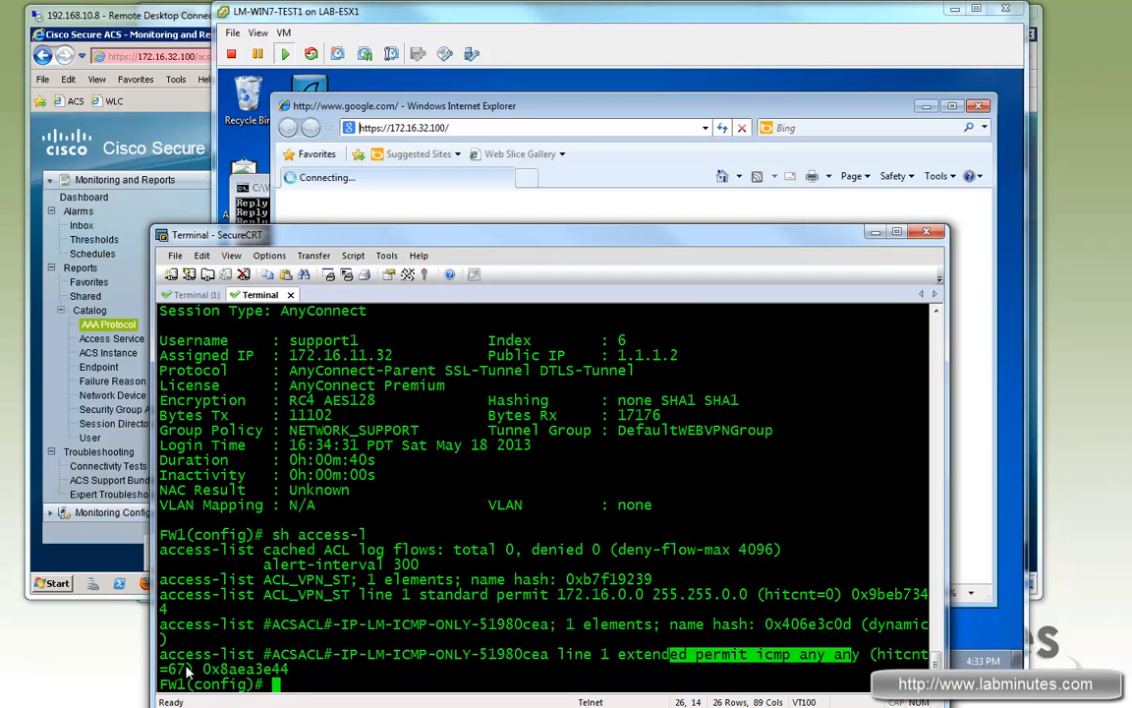
double_click(178, 668)
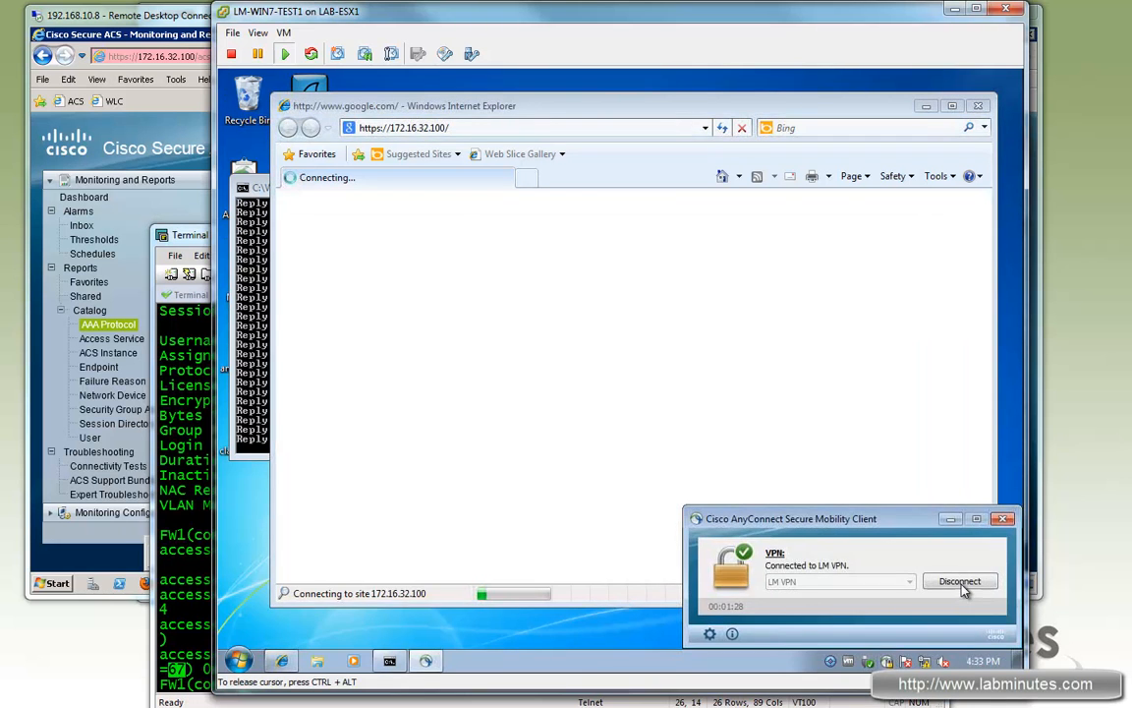
left_click(964, 582)
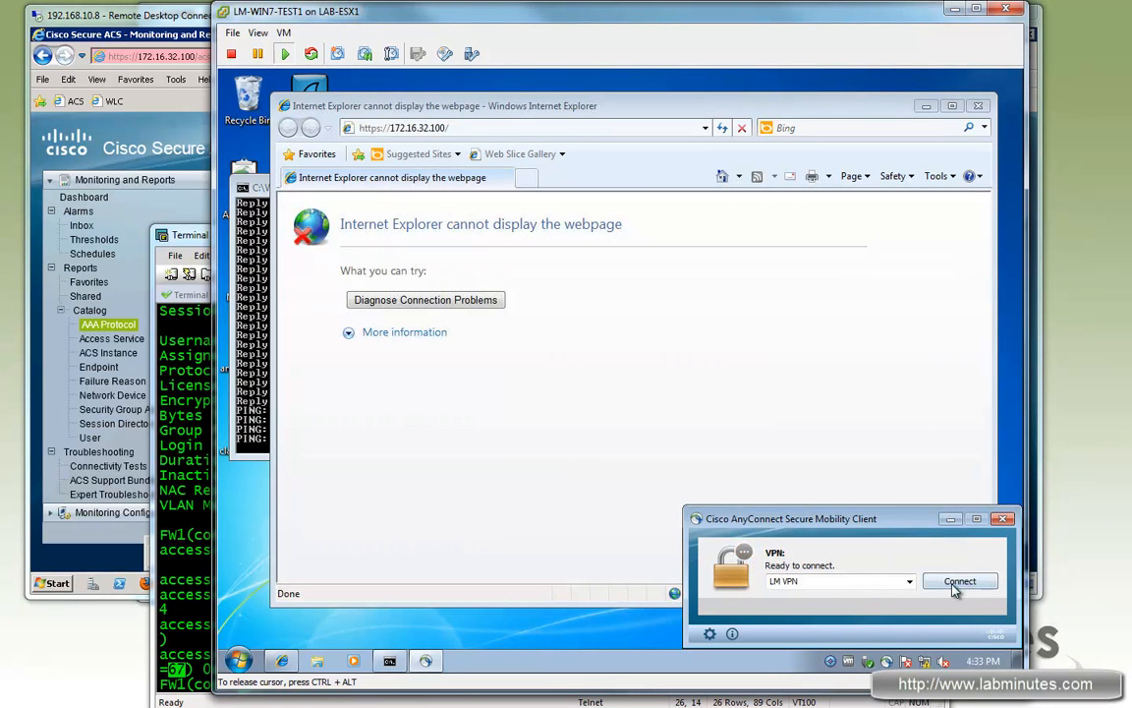
Step: Reconnect to LM VPN with the local admin account's credentials, then refresh the ACS report
left_click(958, 582)
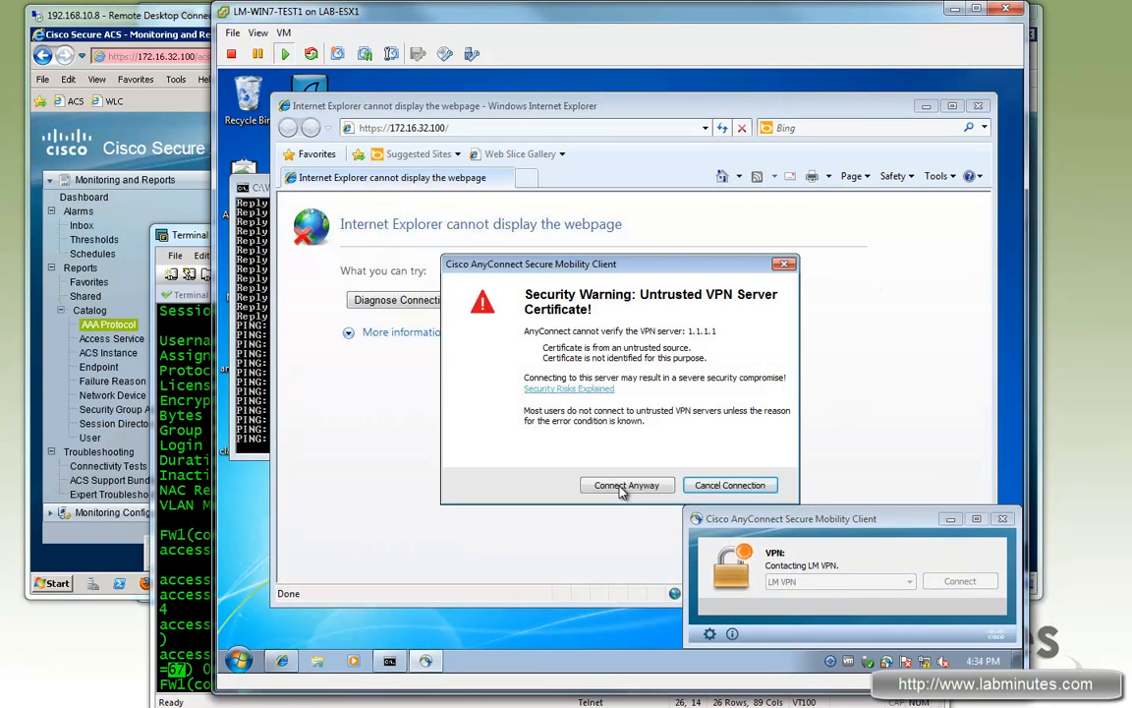
left_click(622, 487)
key("ctrl+a")
key("BackSpace")
key("Tab")
type("cisco123")
key("Return")
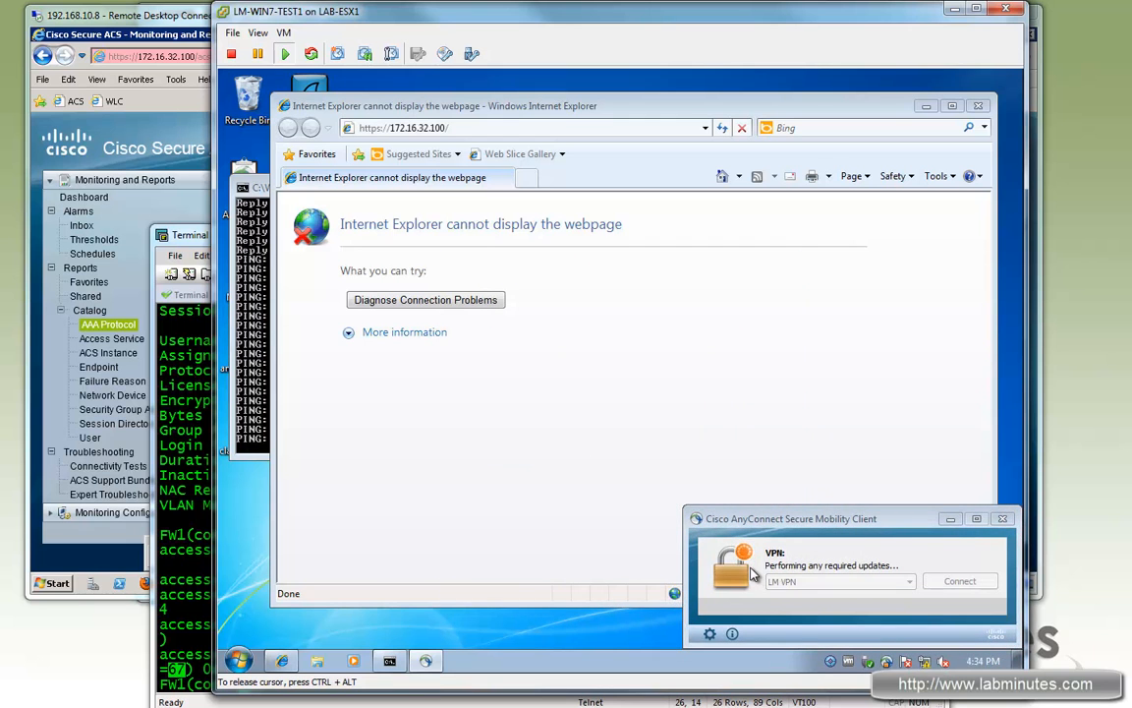
key("alt+Tab")
key("F5")
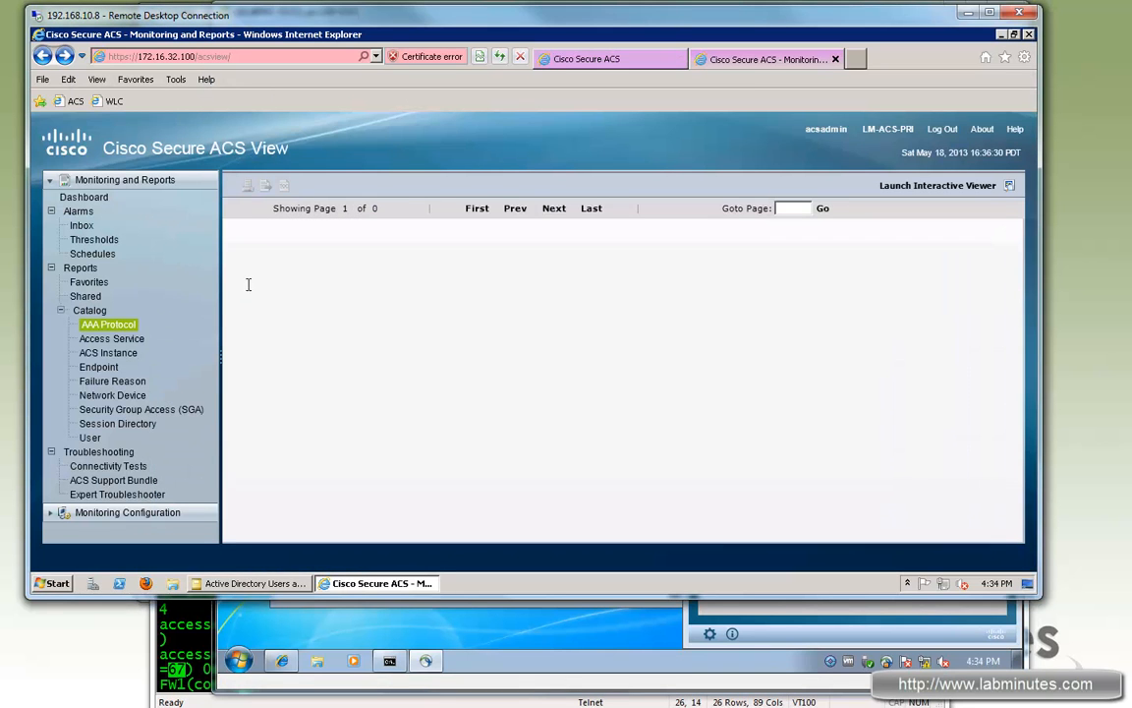
Step: Reload the report and review the local login's NETWORK_ADMIN class, NO-ICMP dACL and LM-VPN-LOCAL-ADMIN rule
left_click(260, 317)
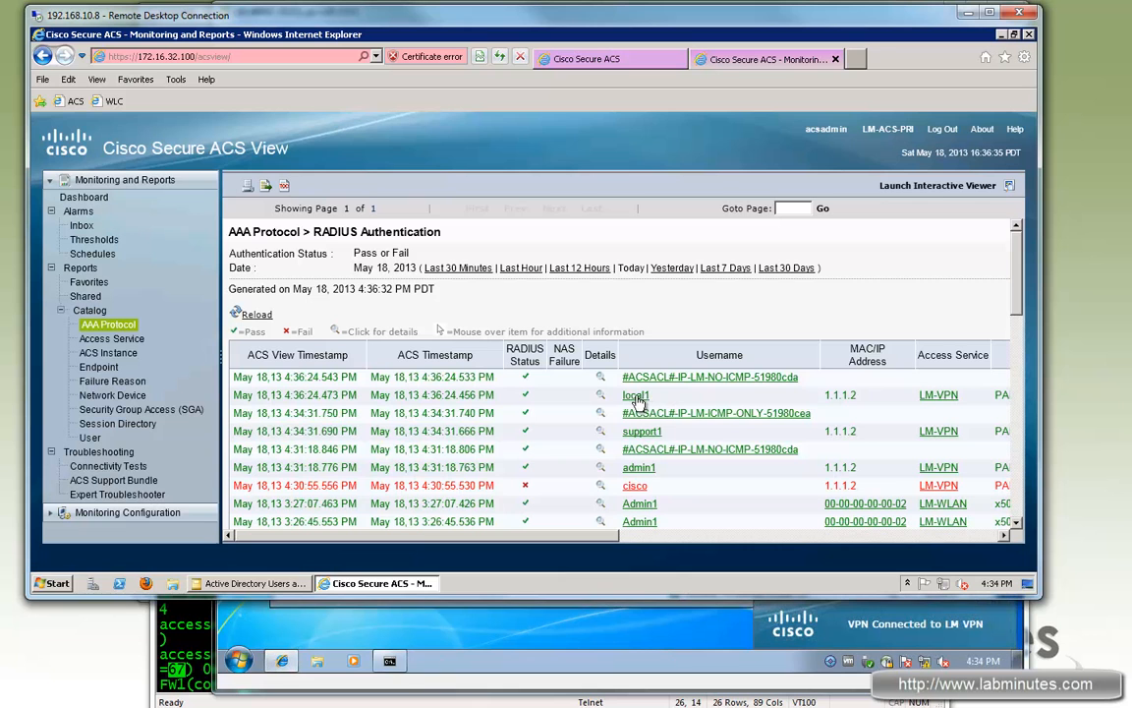
left_click(600, 397)
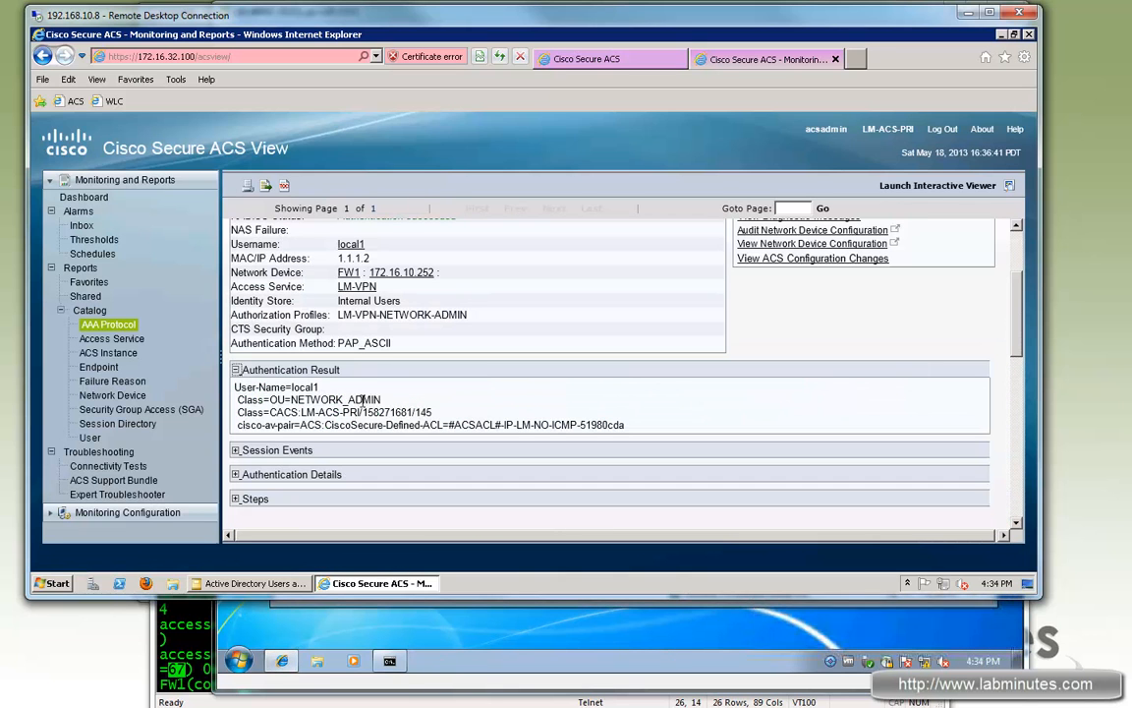
double_click(307, 399)
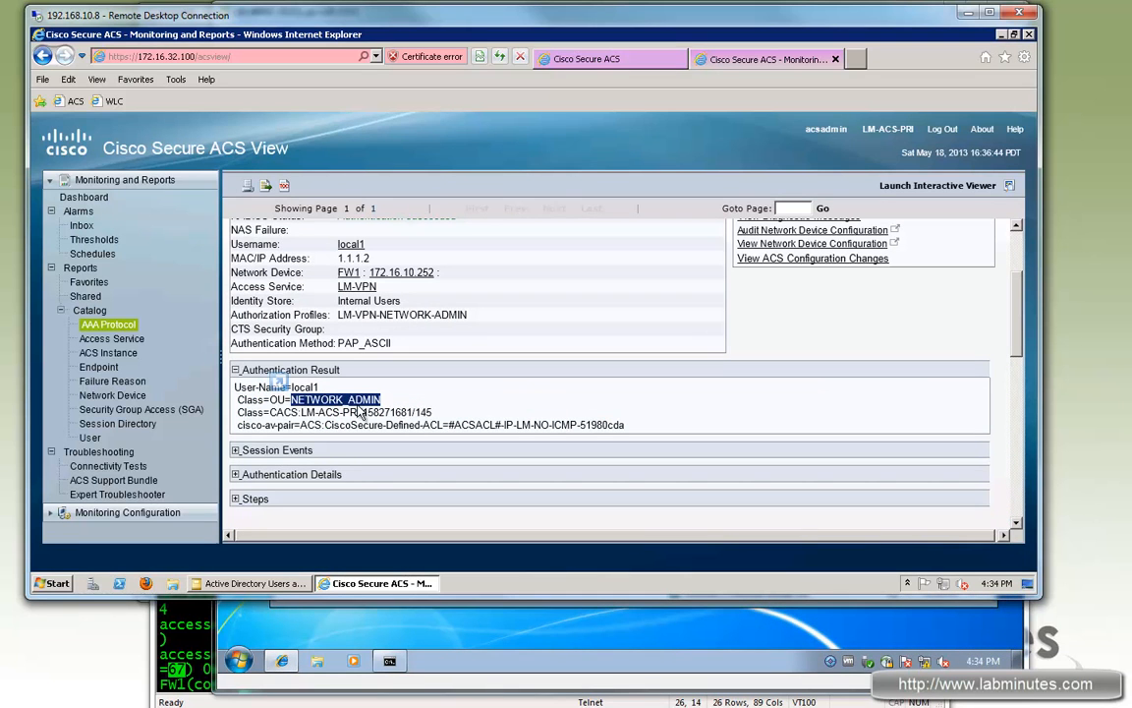
left_click_drag(453, 425, 578, 425)
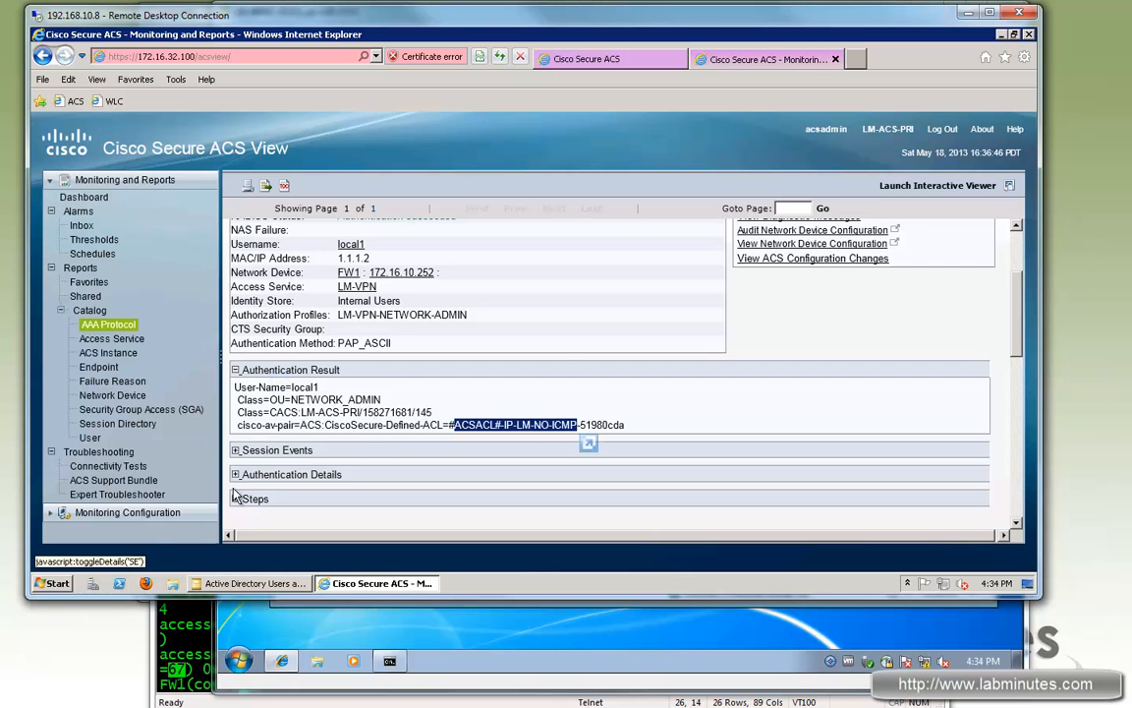
scroll(539, 382, "down", 6)
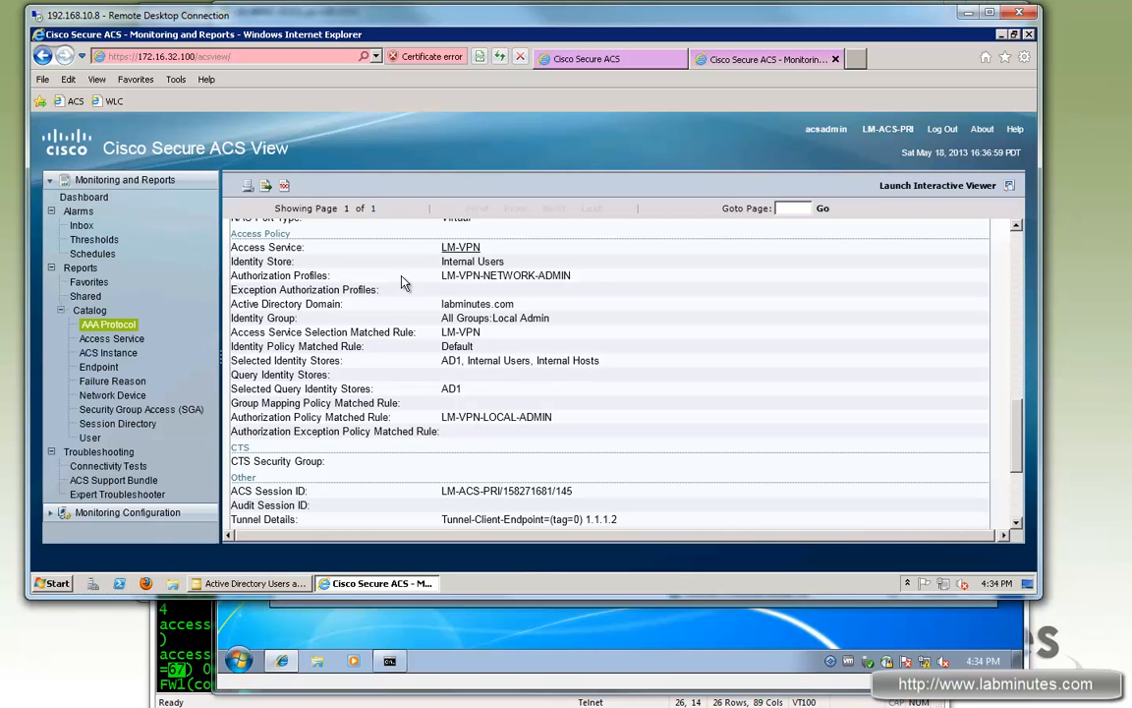
left_click_drag(441, 262, 504, 261)
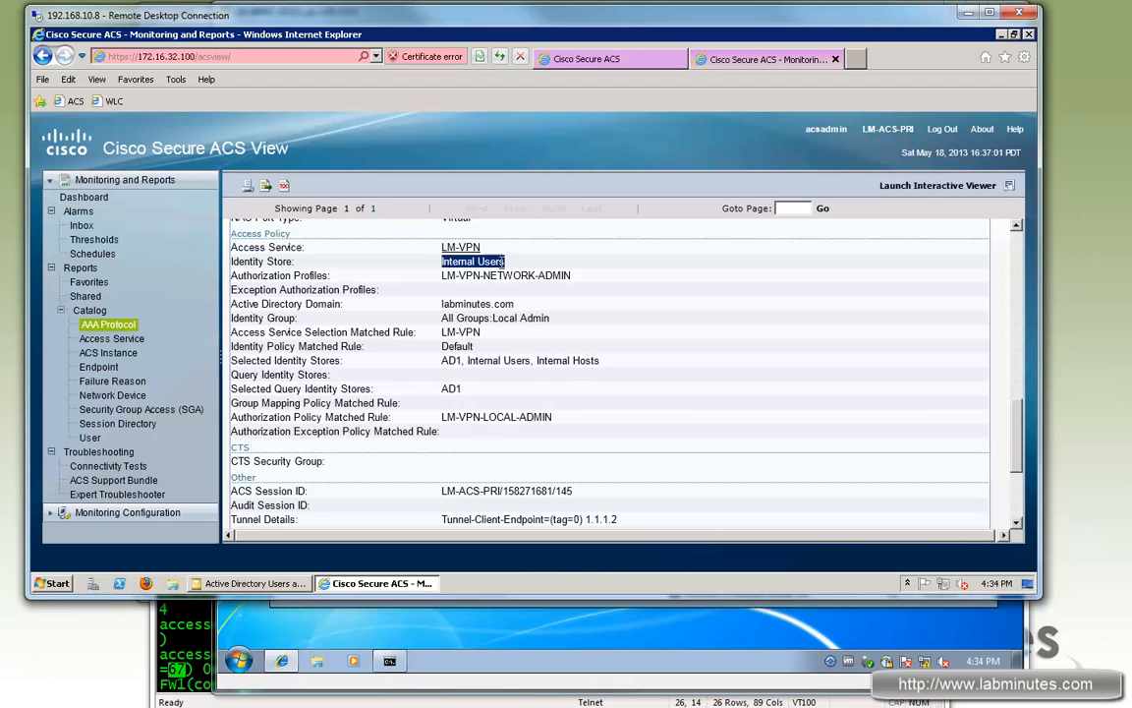
left_click_drag(553, 417, 477, 417)
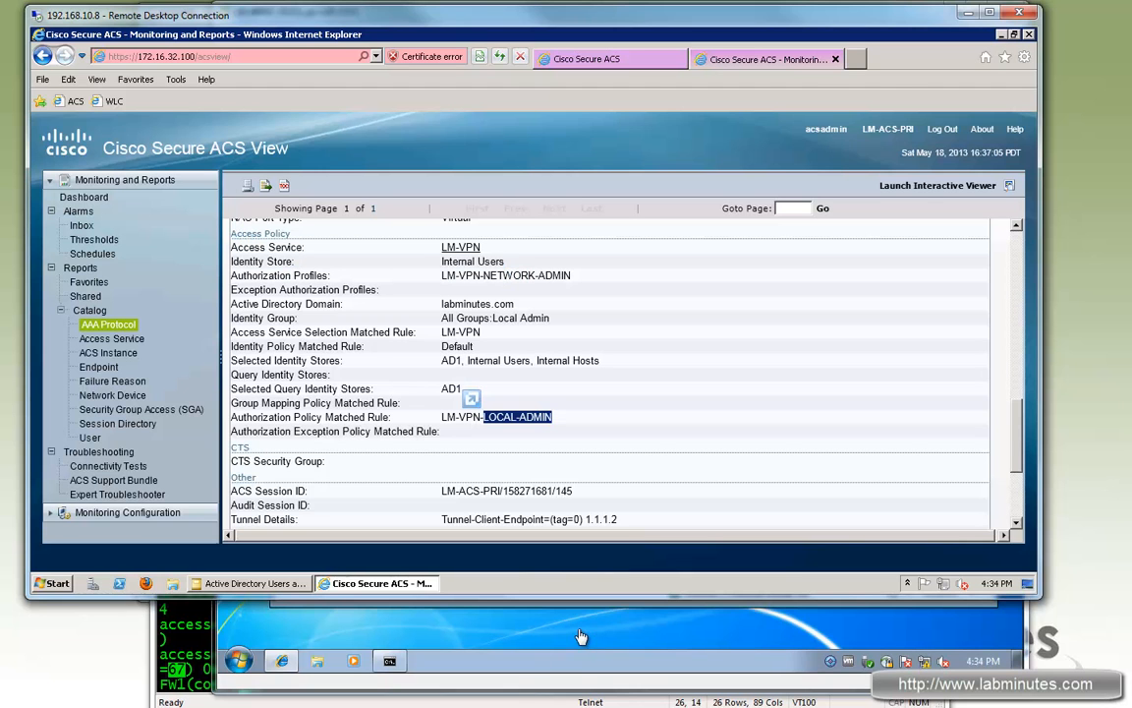
left_click(525, 620)
left_click(244, 315)
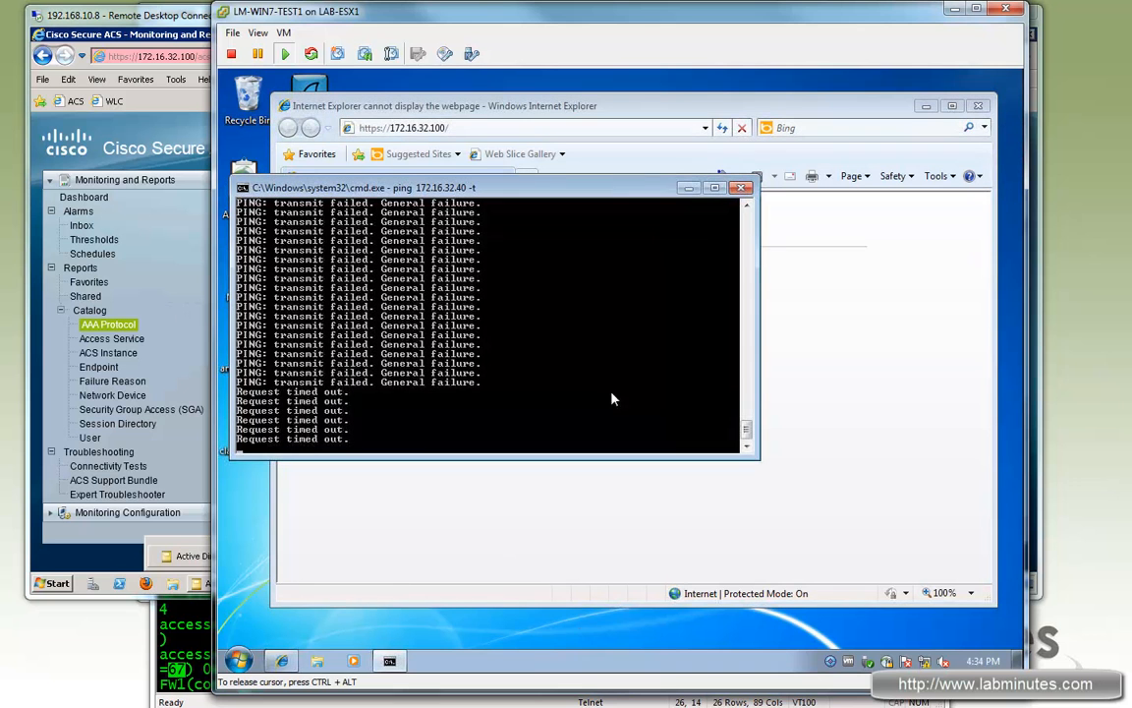
Step: Rerun 'sh access-l' and highlight the LM-NO-ICMP 'deny icmp any any' entry
left_click(203, 665)
key("Up")
key("Return")
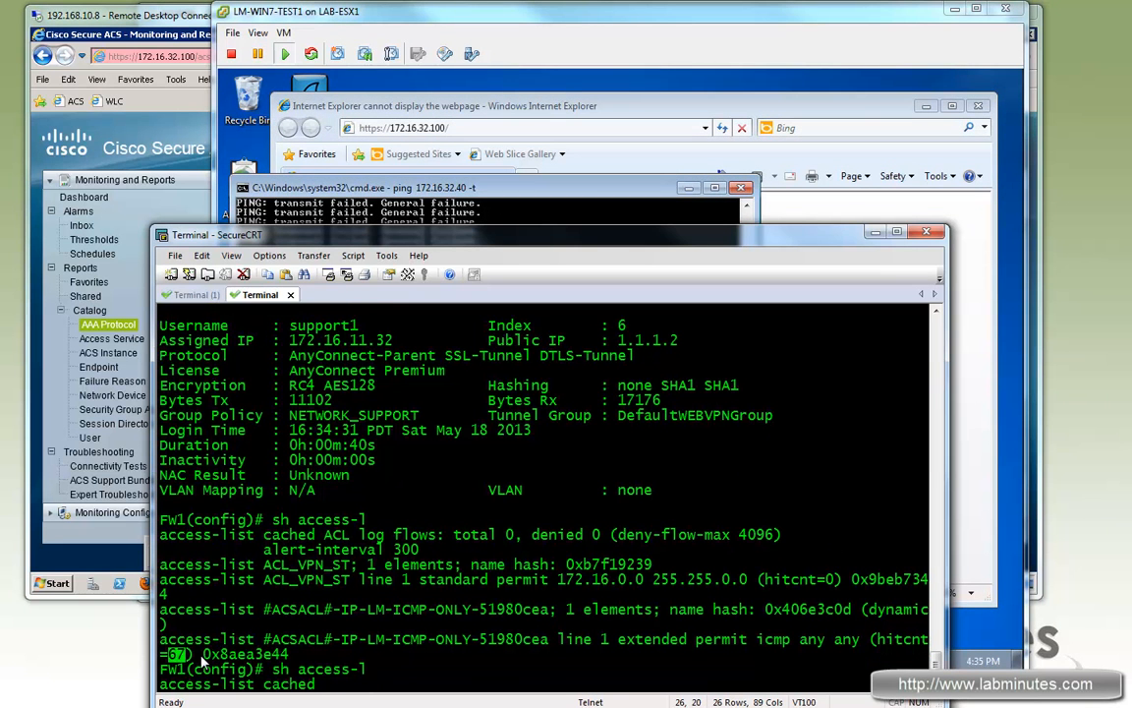
left_click_drag(826, 625, 672, 627)
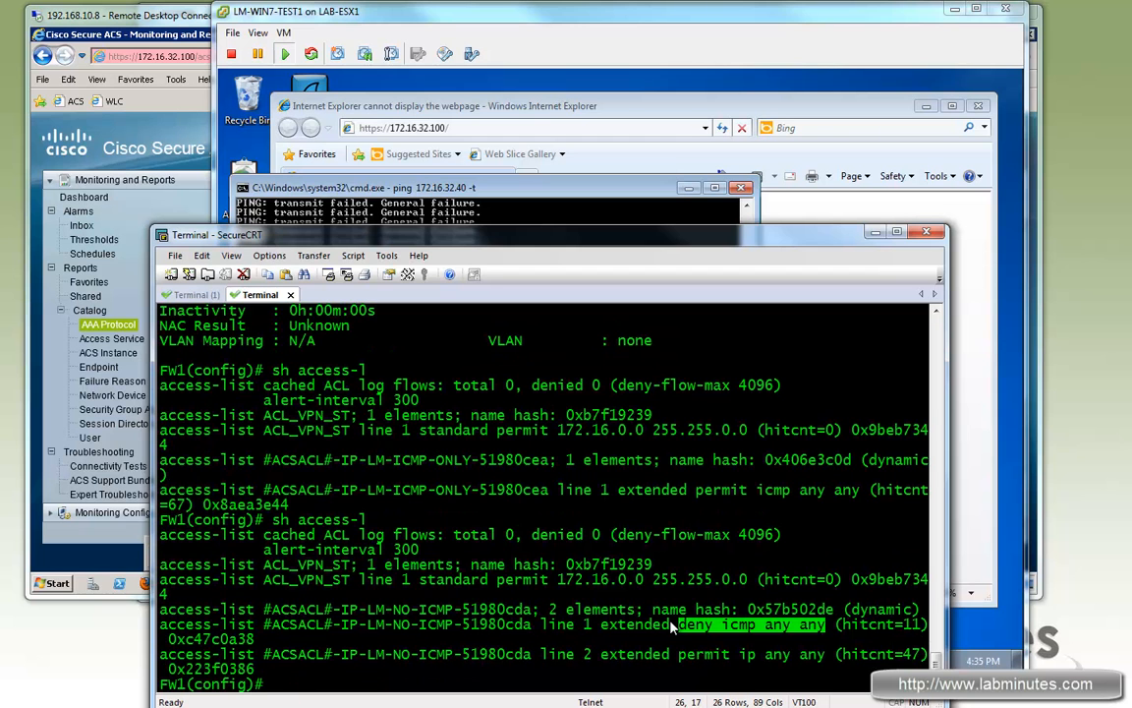
Step: Rerun 'sh vpn-sessiondb anyconnect' and highlight the local session's NETWORK_ADMIN group policy and DefaultWEBVPNGroup tunnel group
key("Up")
key("Up")
key("Down")
key("Up")
key("Return")
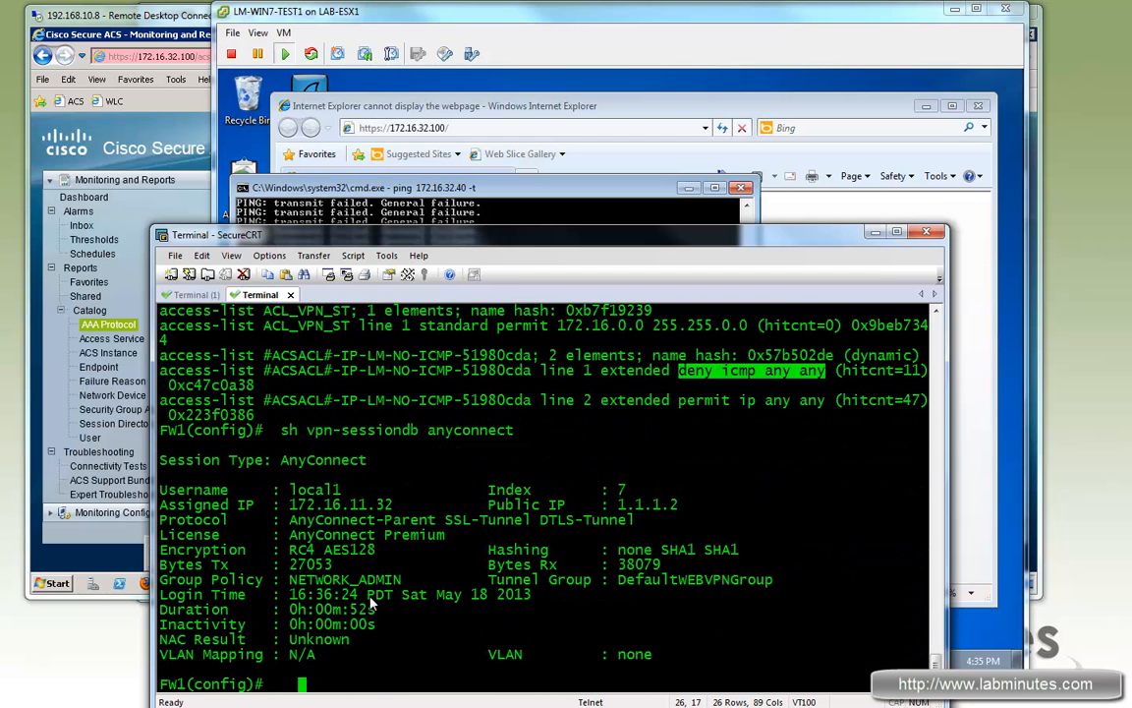
double_click(344, 580)
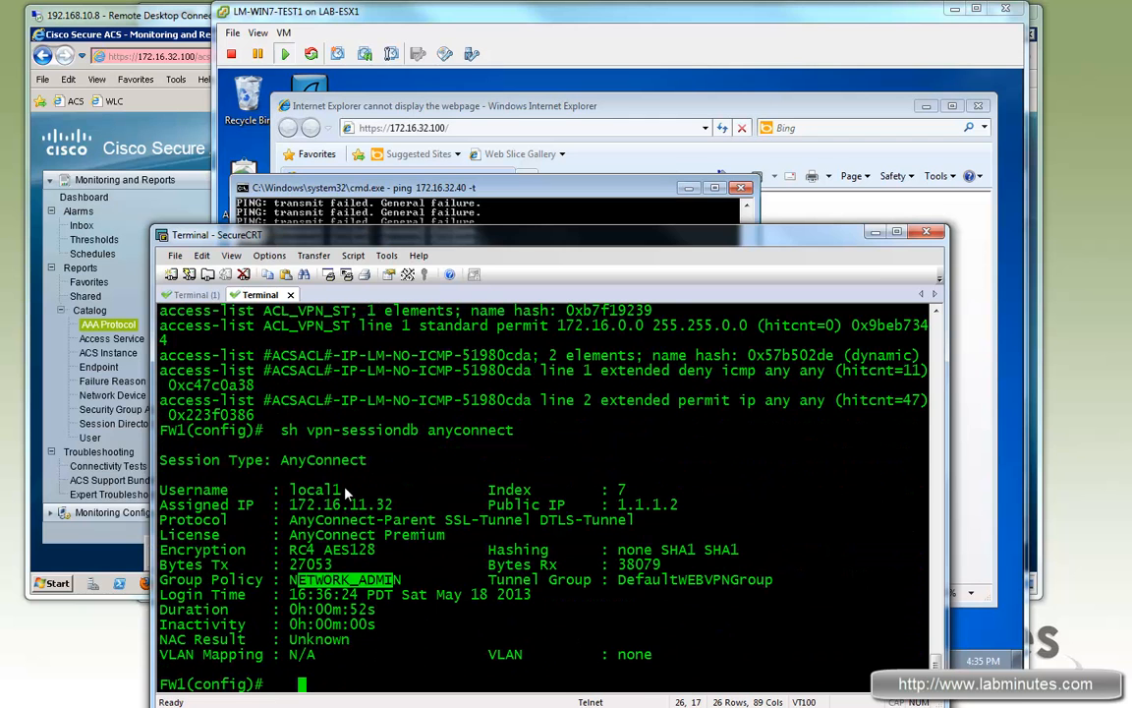
double_click(332, 490)
left_click_drag(747, 580, 602, 566)
left_click_drag(513, 580, 696, 580)
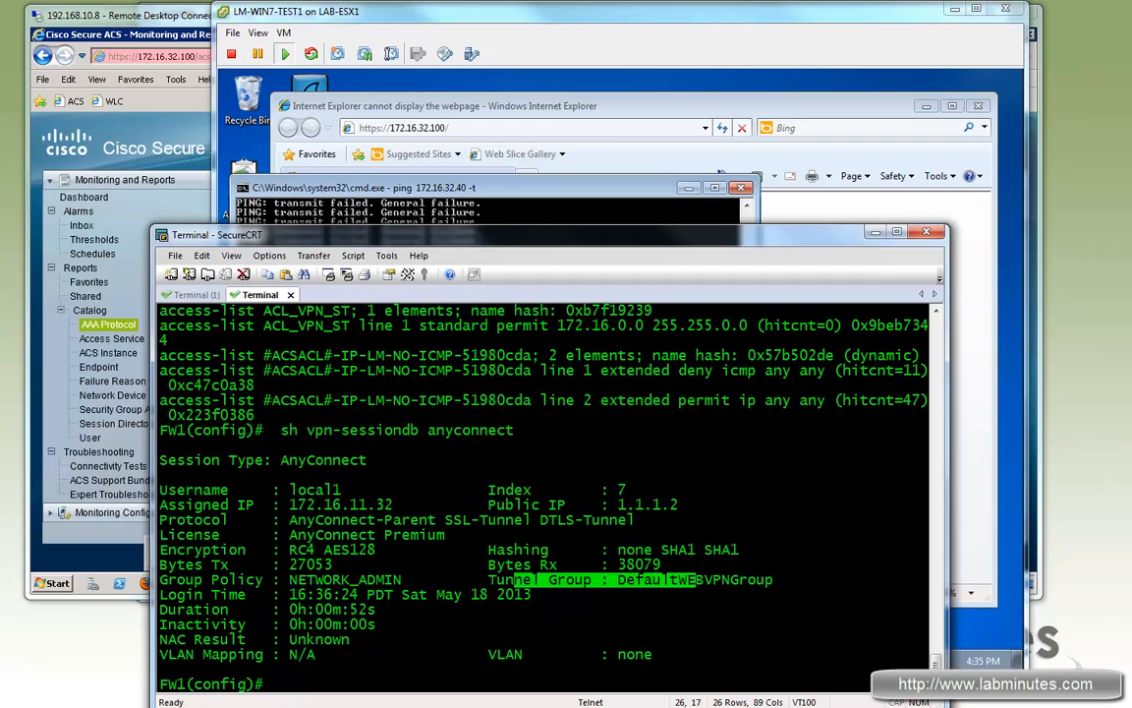
left_click(605, 135)
left_click(629, 128)
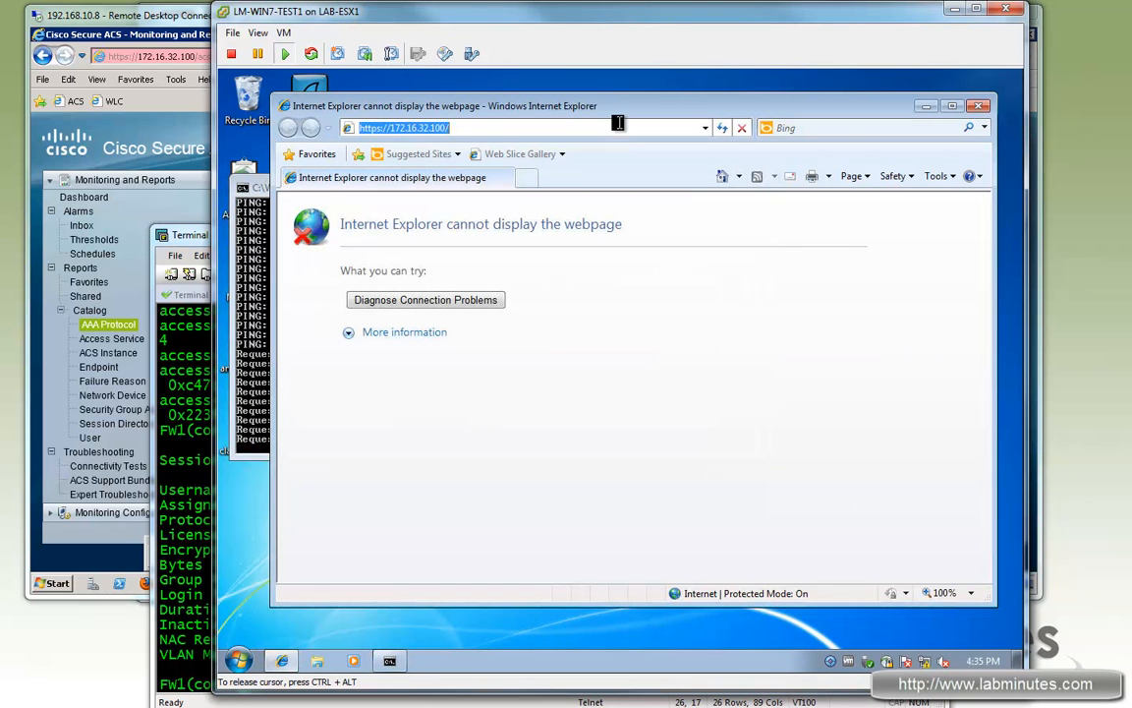
key("Return")
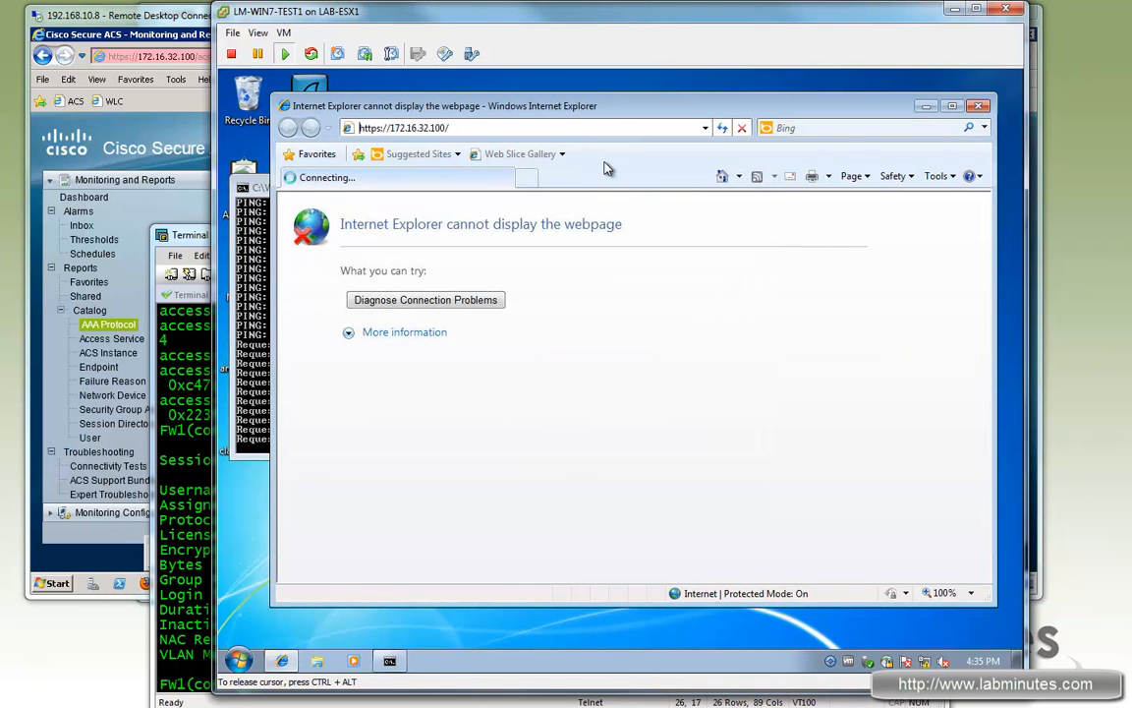
left_click(521, 398)
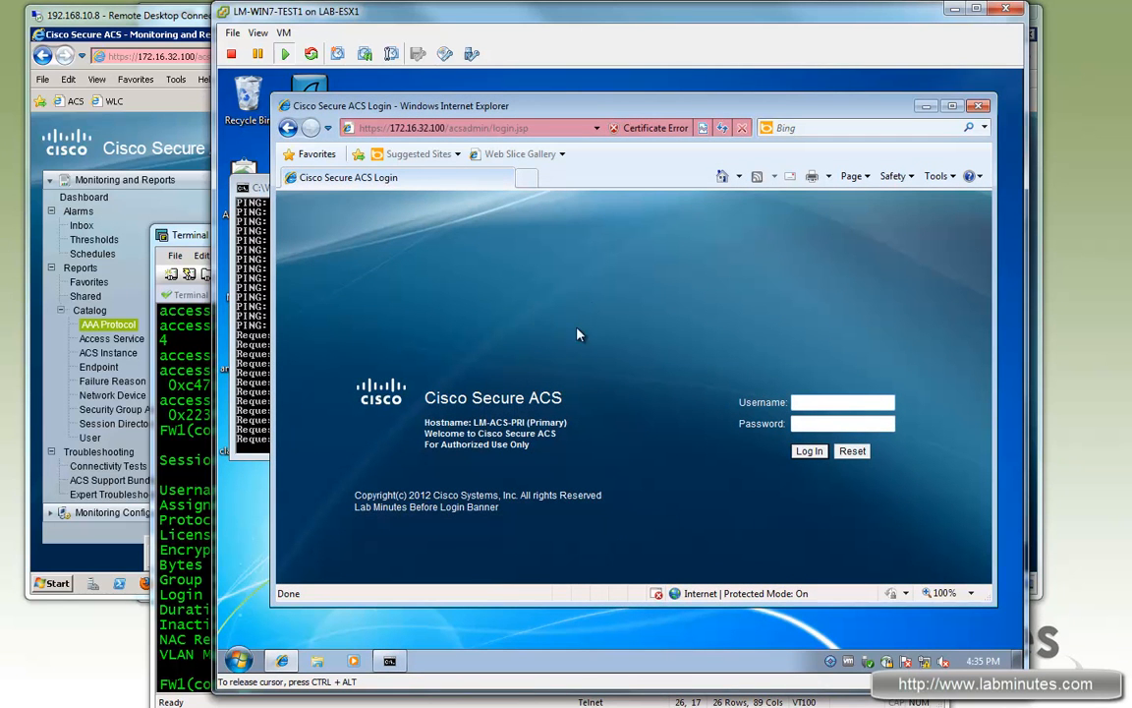
Step: Return to the ACS admin session and list the Authorization Profiles under Policy Elements
key("alt+Tab")
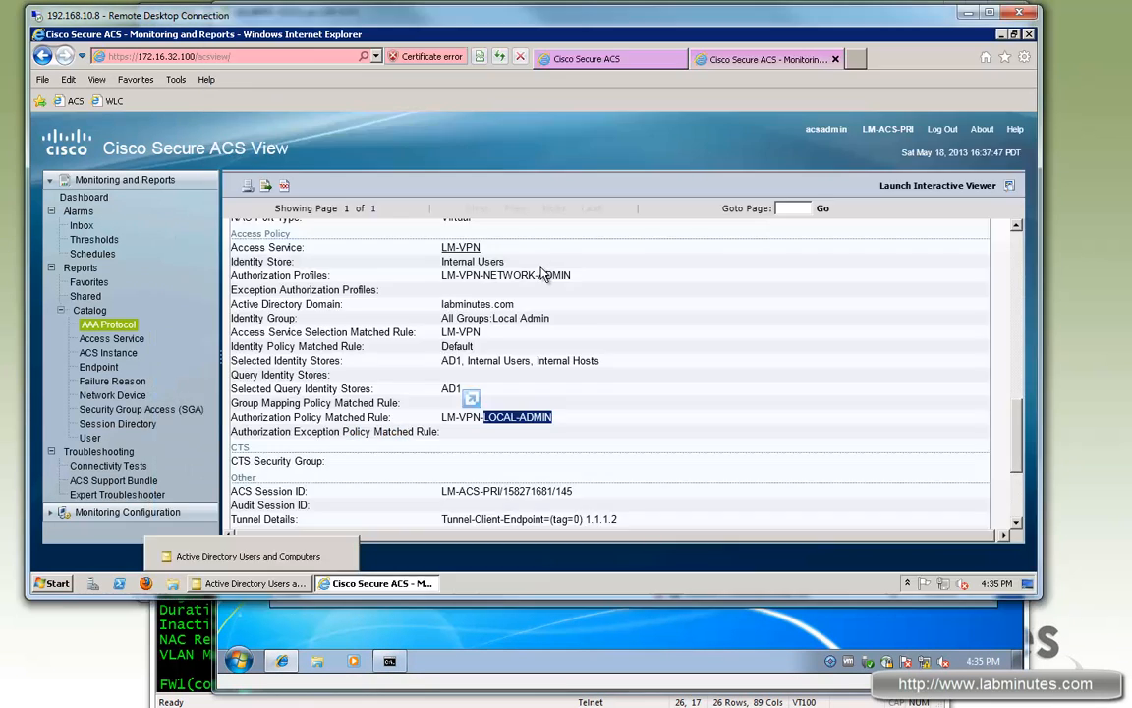
left_click(565, 57)
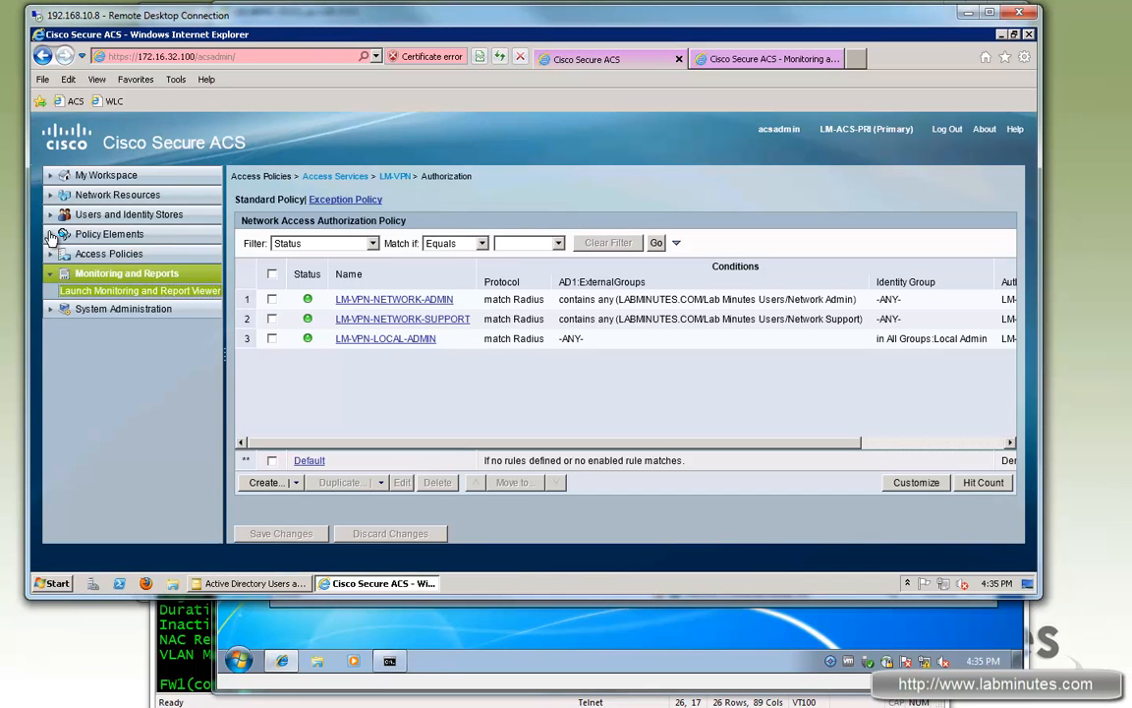
left_click(106, 235)
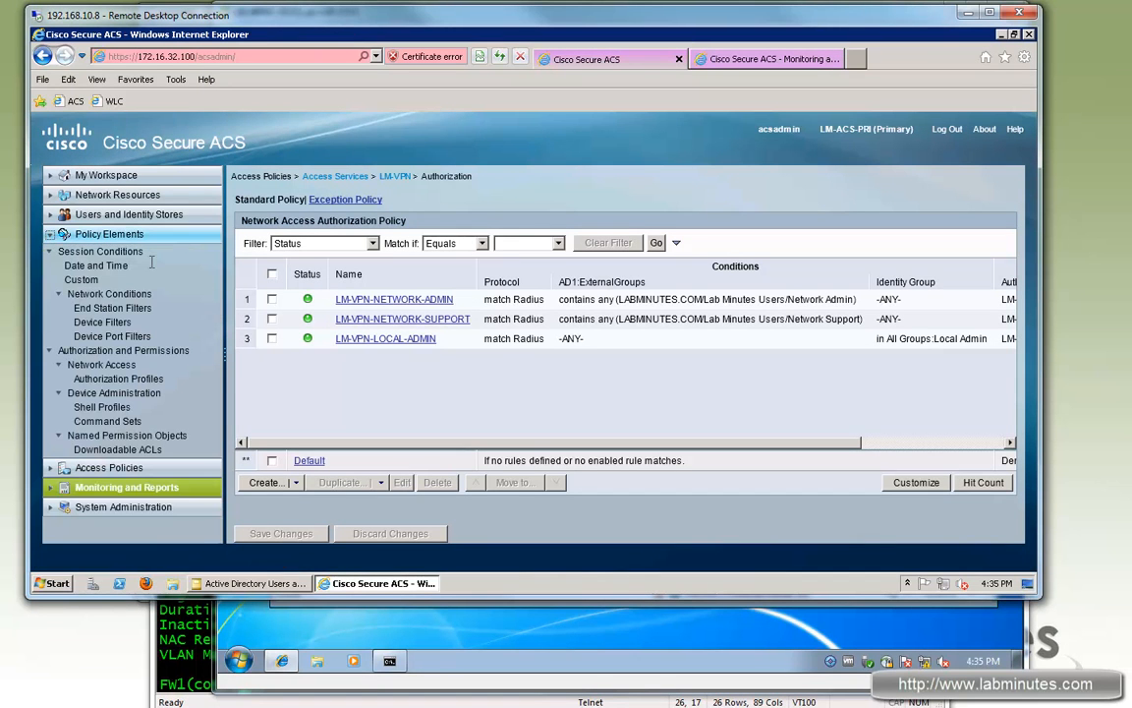
left_click(146, 380)
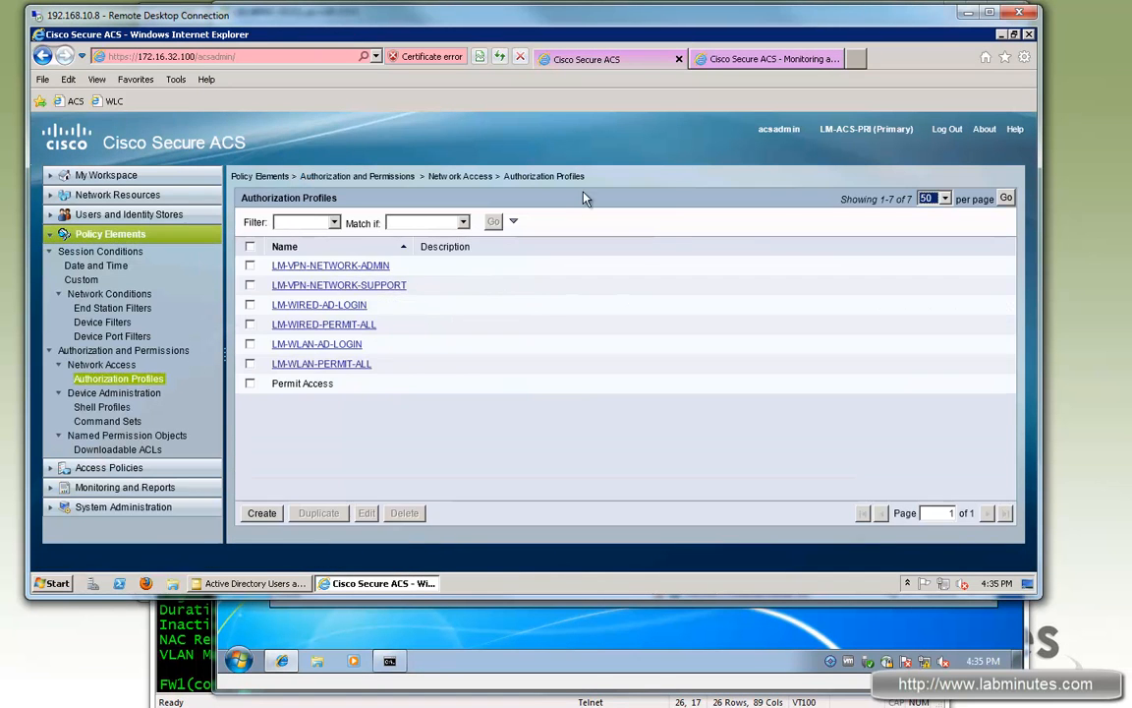
Step: Show LM-VPN-NETWORK-ADMIN's RADIUS attributes, down to the Class value OU=NETWORK_ADMIN
left_click(383, 267)
left_click(428, 206)
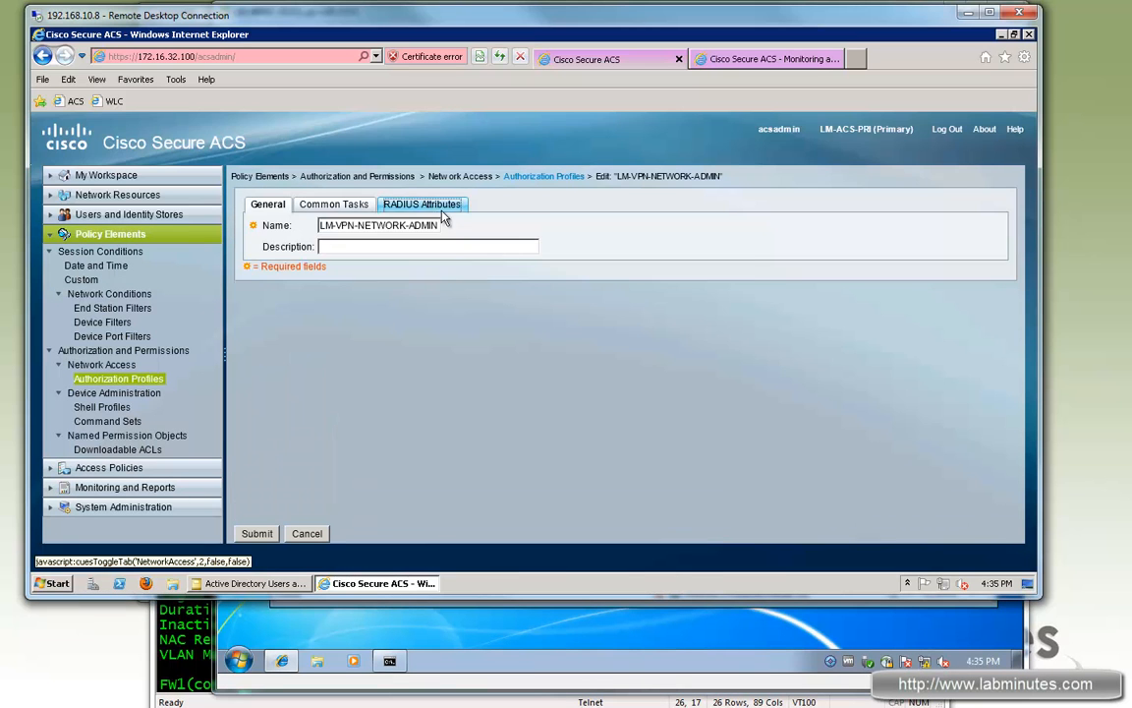
scroll(1017, 378, "down", 2)
scroll(1018, 379, "down", 2)
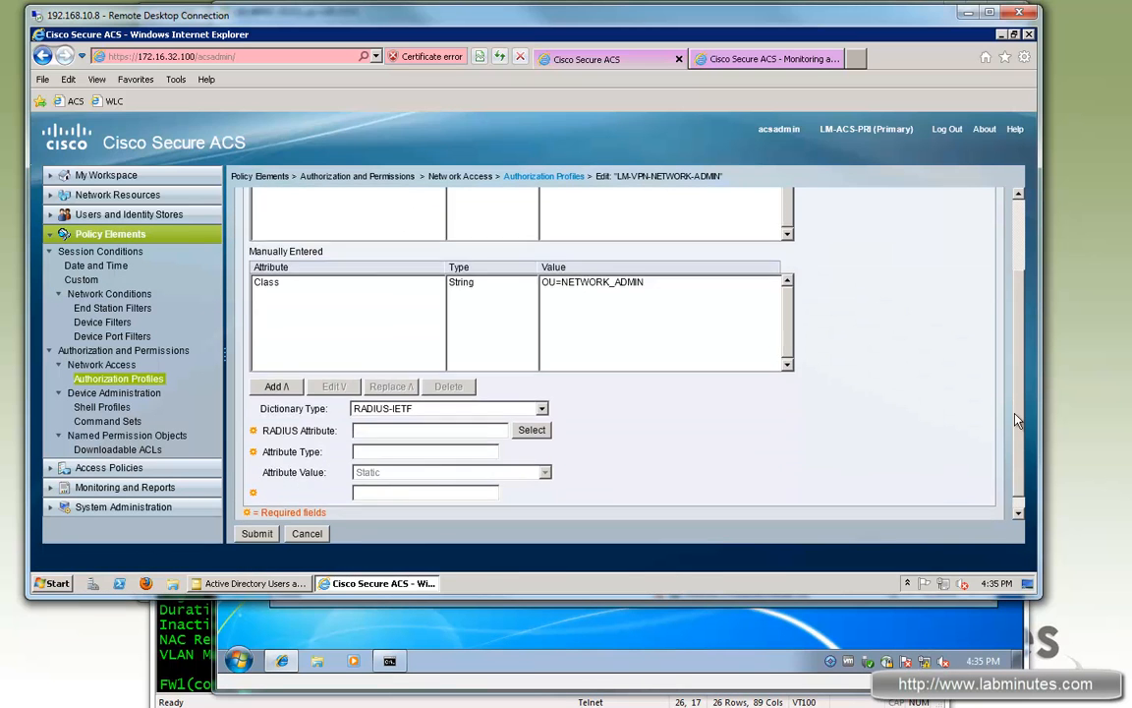
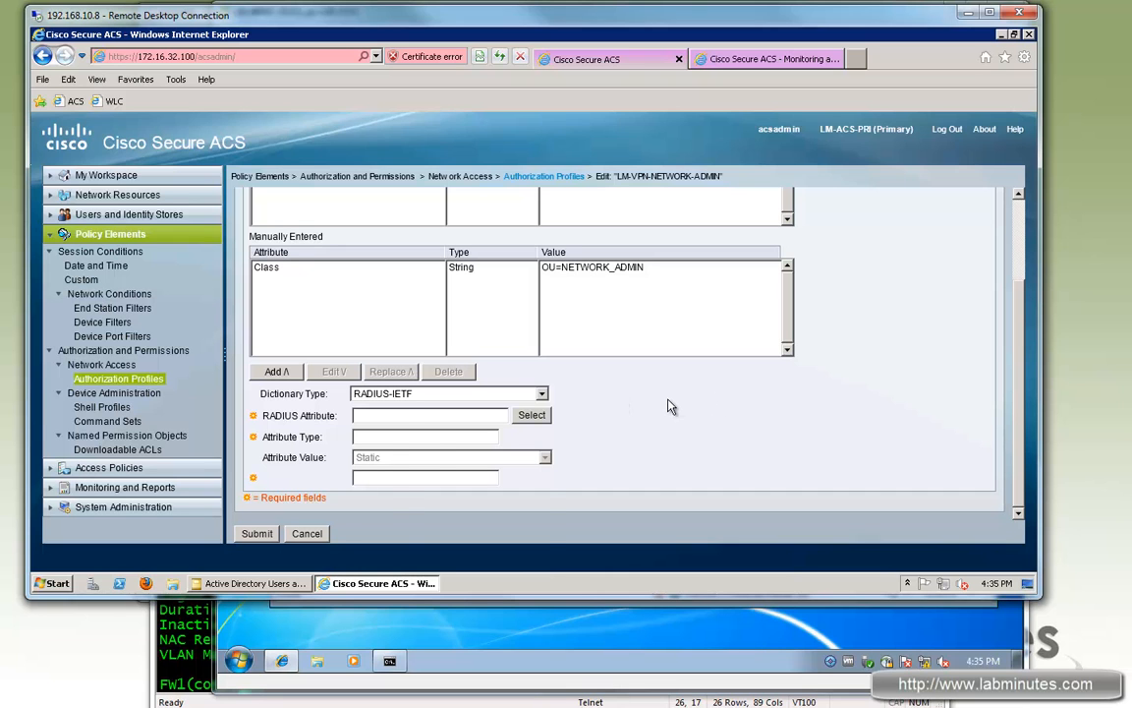
Step: Set the LM-VPN-NETWORK-ADMIN profile's dictionary to RADIUS-Cisco VPN 3000/ASA/PIX 7.x and list its attributes
left_click(452, 393)
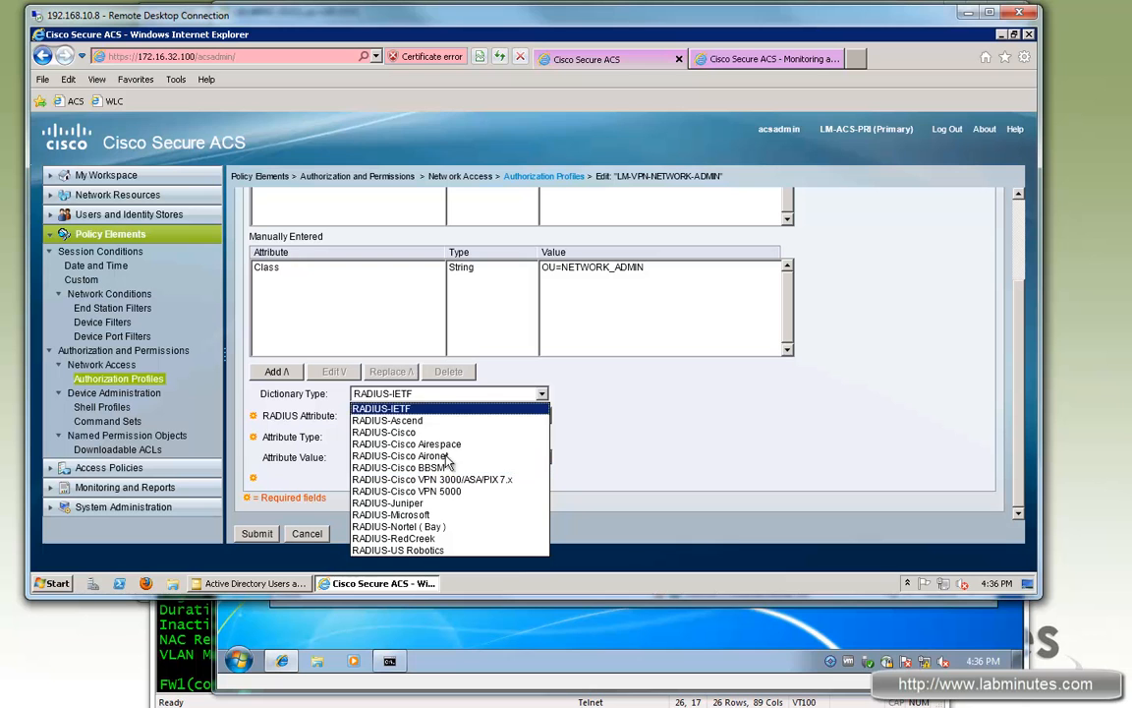
left_click(499, 479)
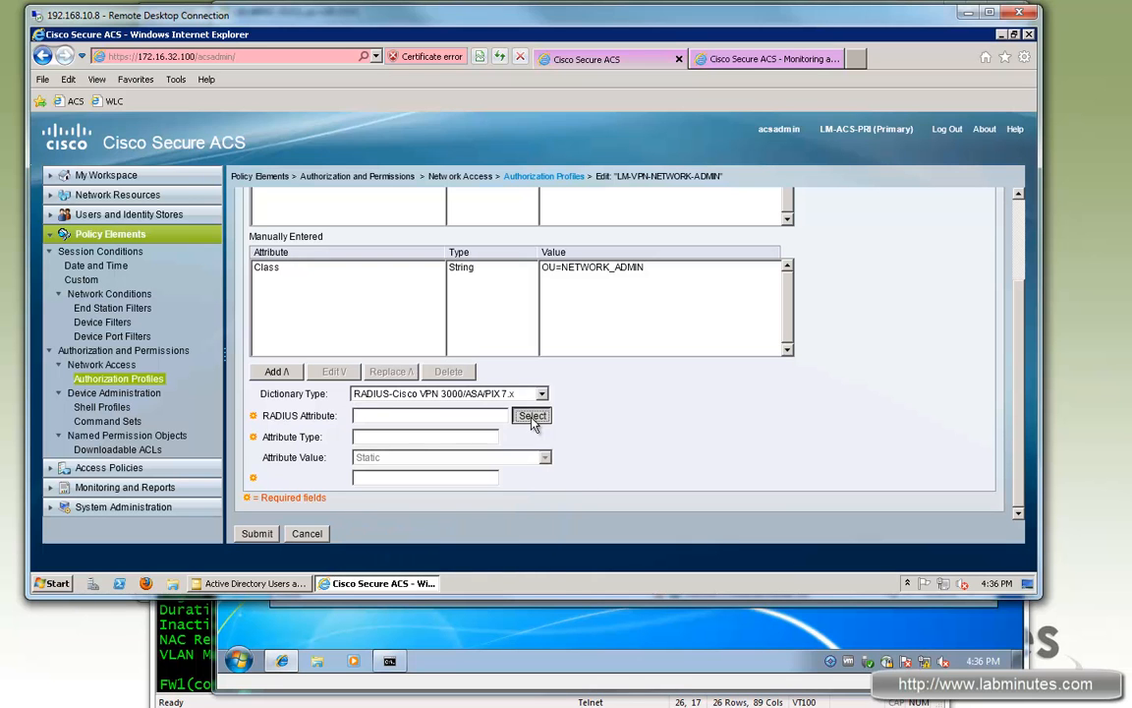
left_click(532, 415)
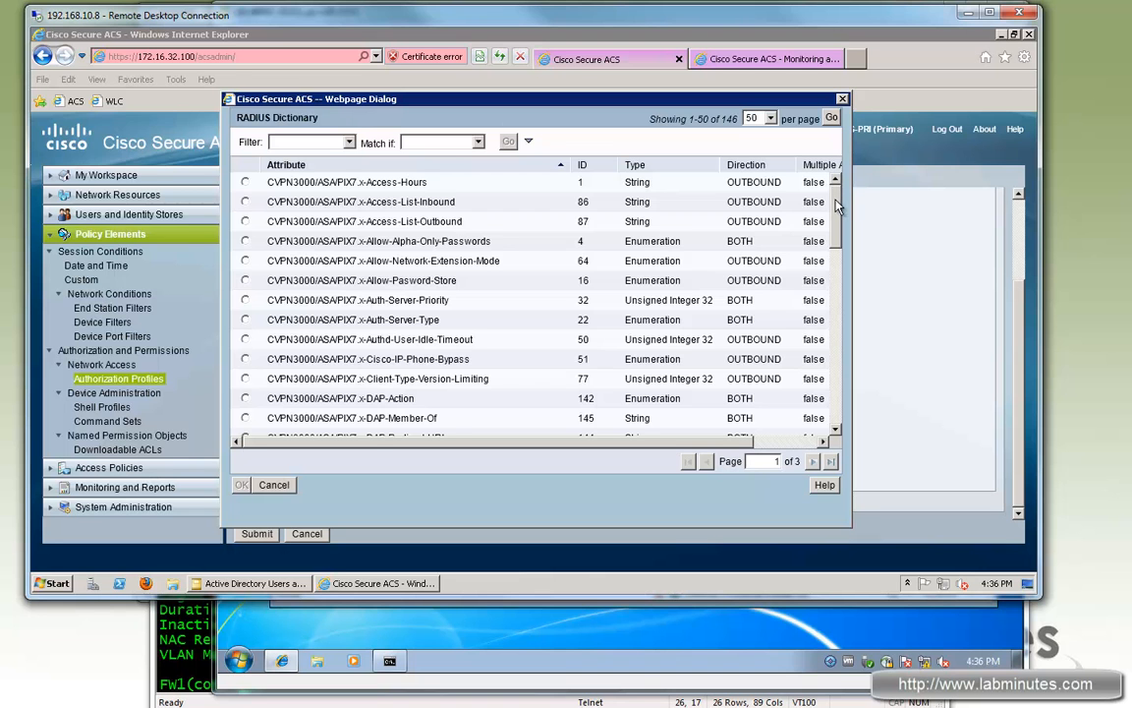
Step: Scroll the VPN 3000/ASA attribute list to the IPSec entries, then return to the ASA terminal
scroll(841, 228, "down", 1)
left_click_drag(840, 228, 842, 336)
scroll(590, 314, "down", 1)
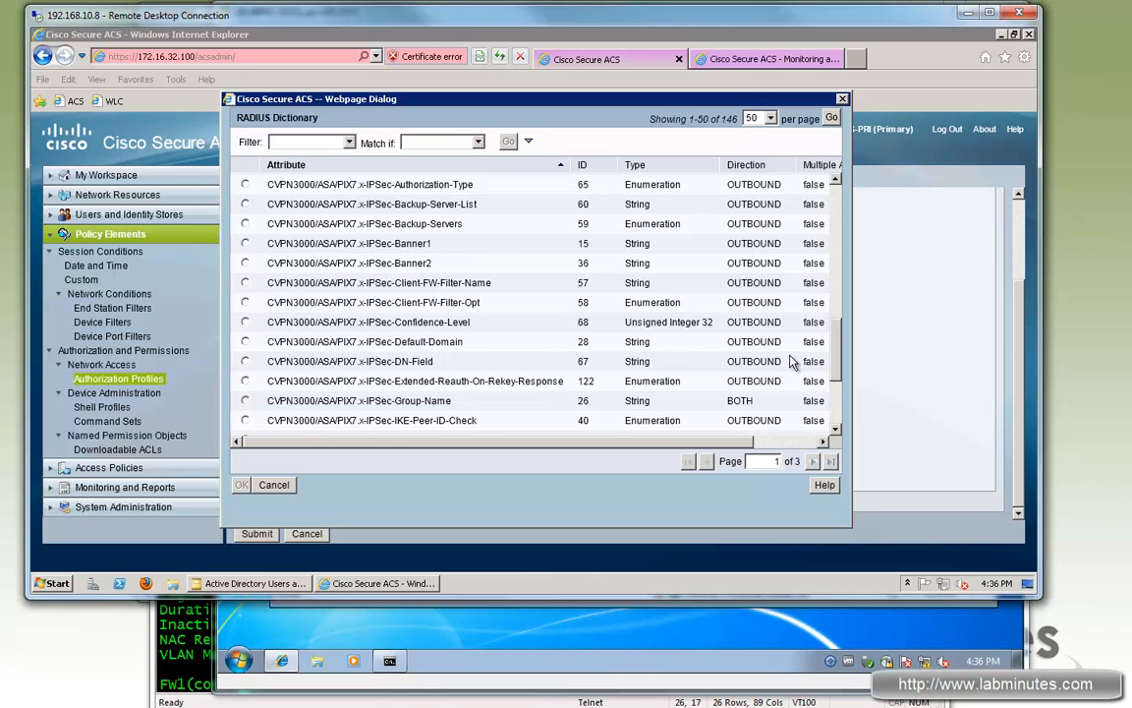
scroll(716, 328, "up", 4)
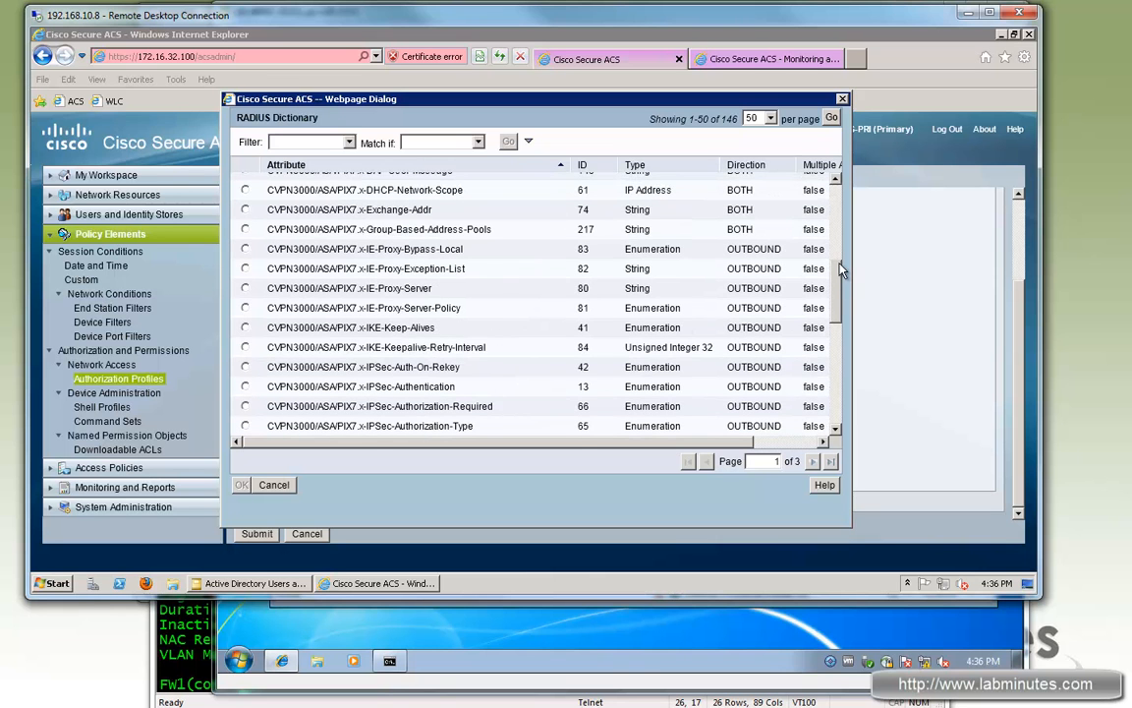
scroll(757, 241, "up", 2)
left_click_drag(841, 250, 841, 393)
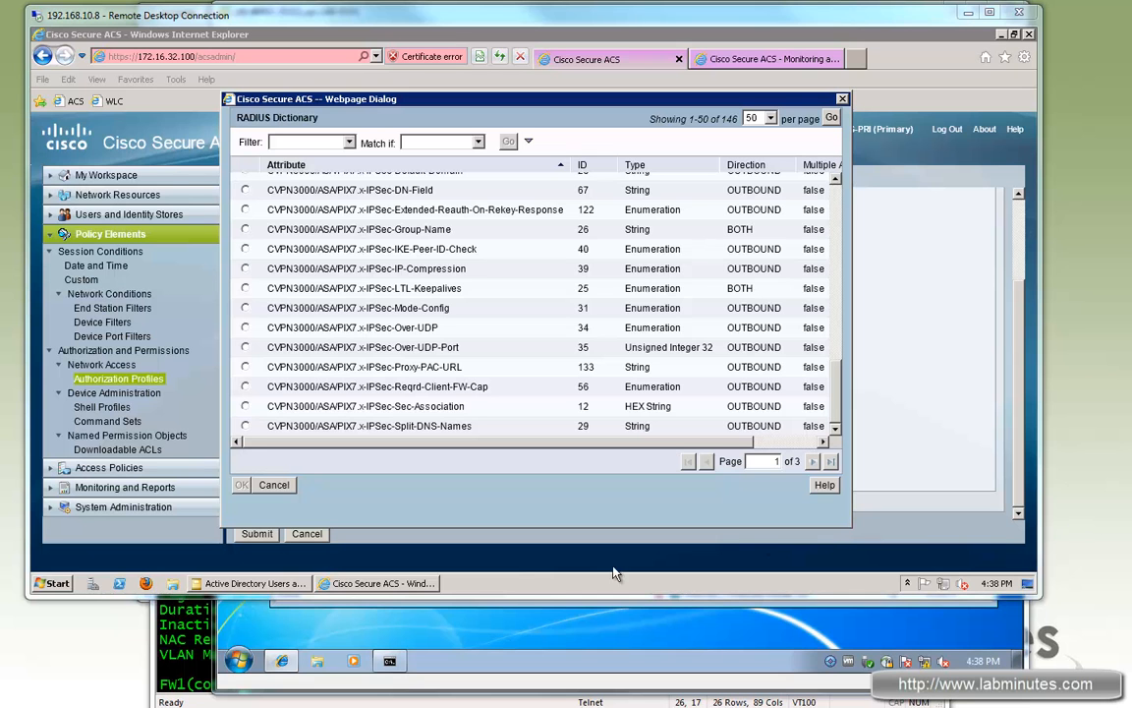
left_click(380, 602)
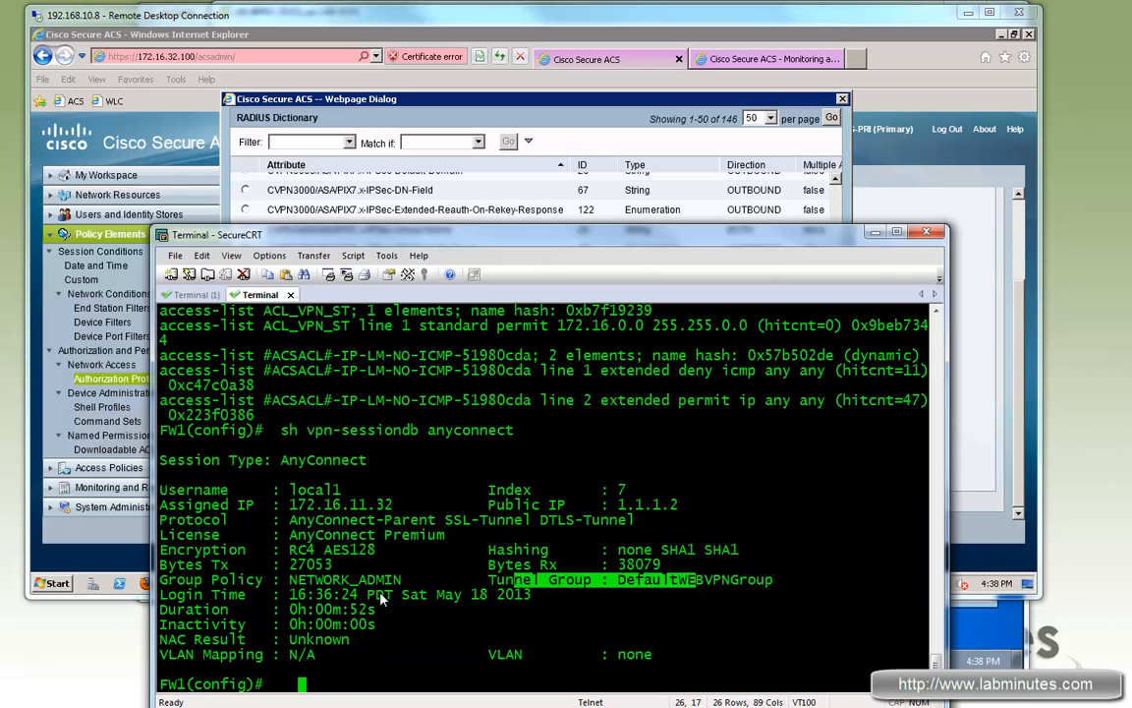
Step: Run 'sh run tunnel-group' on FW1 and highlight DefaultWEBVPNGroup's RADIUS authentication server group lines
left_click(441, 587)
type("sh run tun")
type("nr")
key("Return")
key("BackSpace")
type("t")
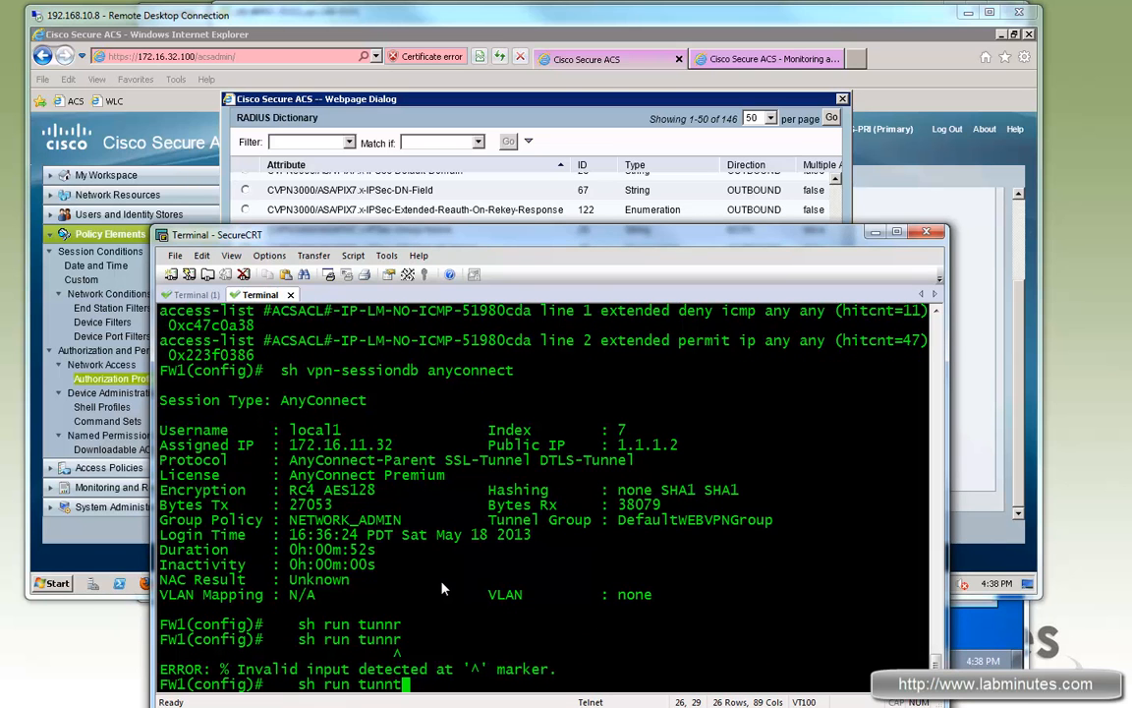
key("BackSpace")
type("e")
key("Return")
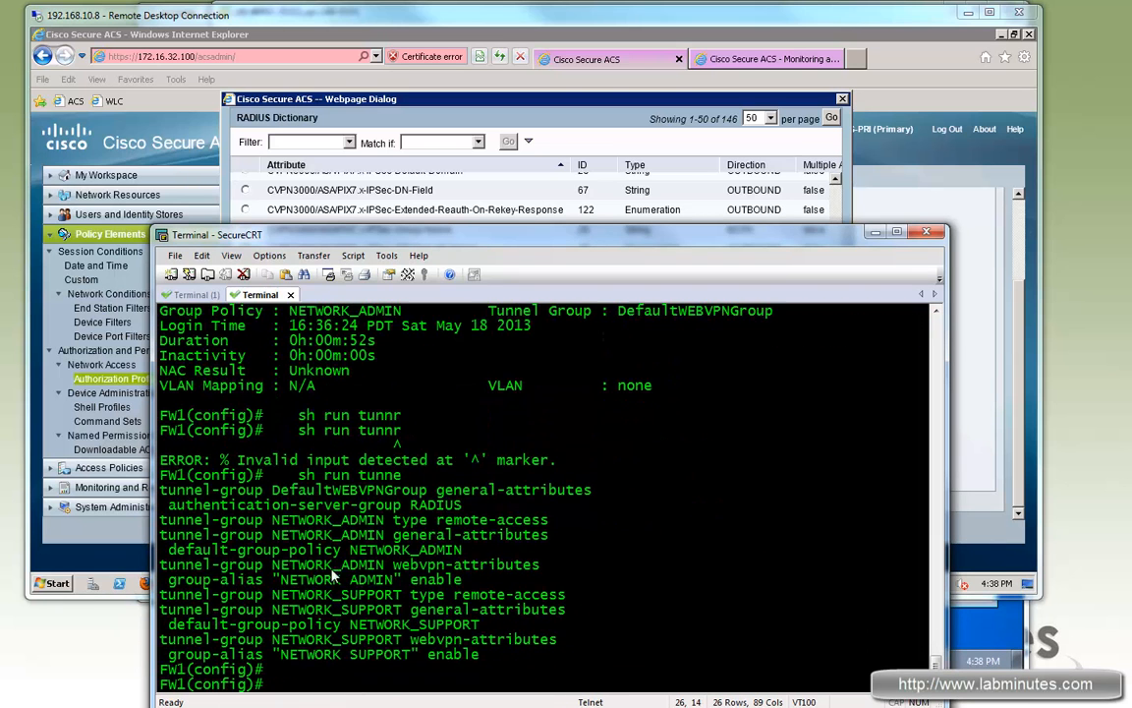
left_click_drag(187, 489, 429, 509)
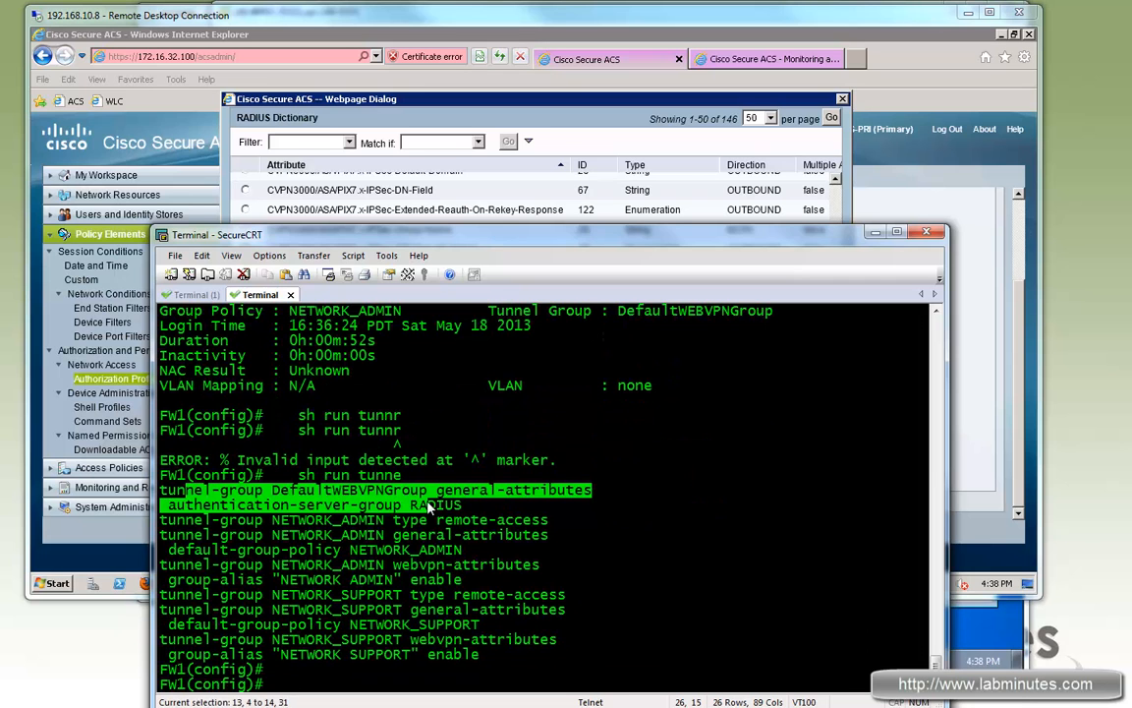